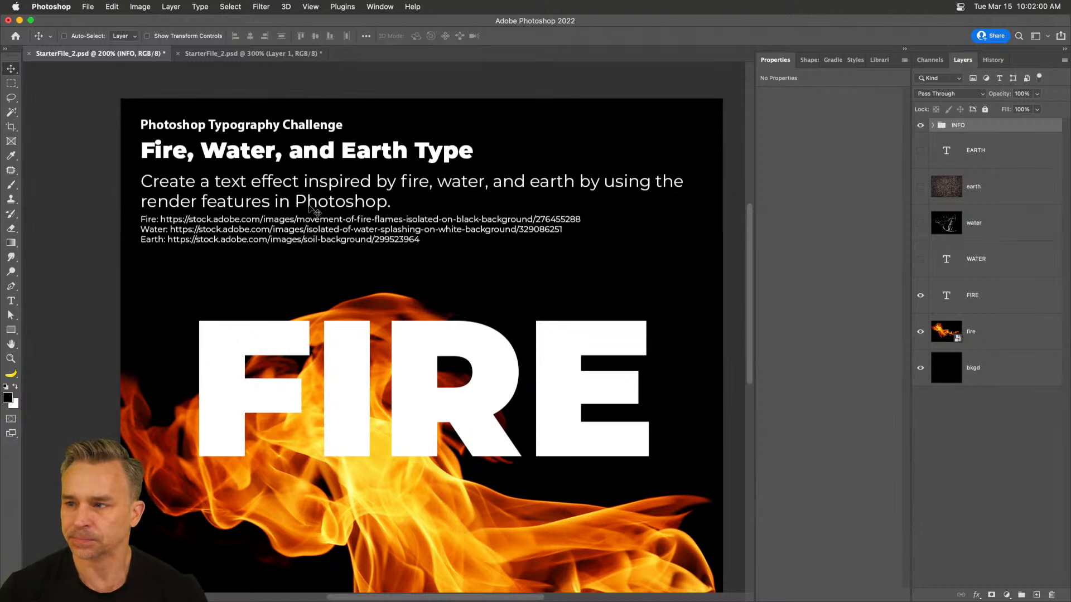
# Hide the INFO group so that the challenge text no longer covers the artwork.
pyautogui.moveTo(172, 194); pyautogui.dragTo(165, 157)
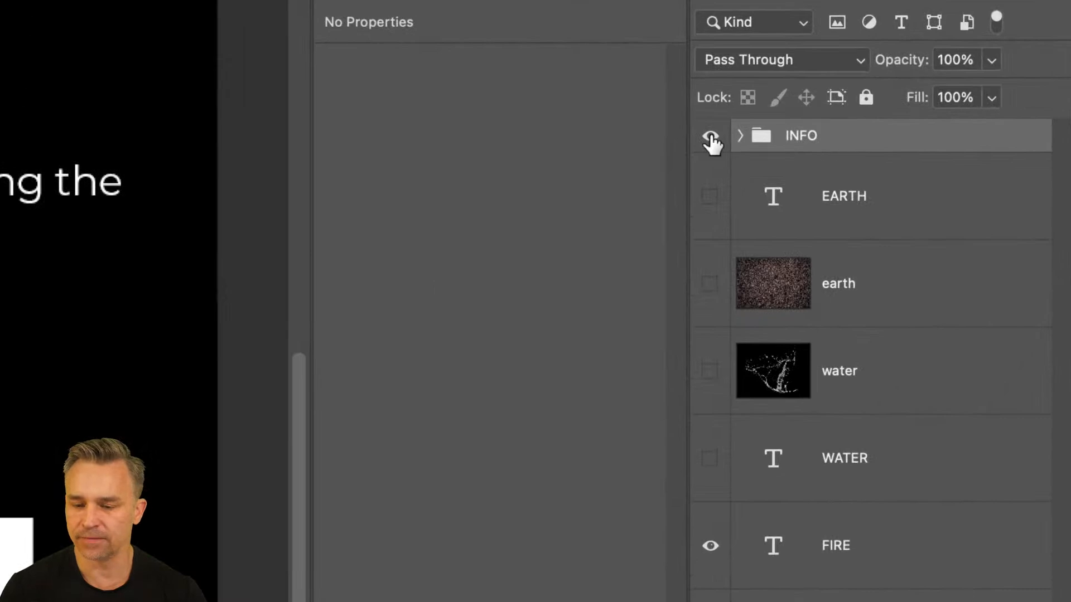
pyautogui.click(710, 136)
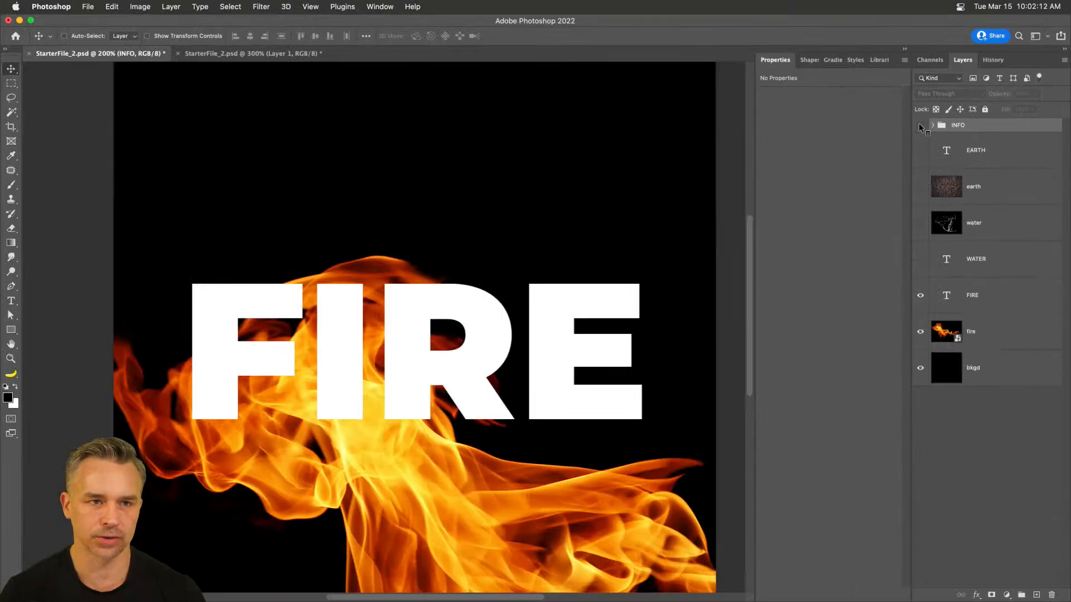
pyautogui.click(920, 126)
pyautogui.click(920, 127)
pyautogui.click(920, 126)
pyautogui.click(921, 126)
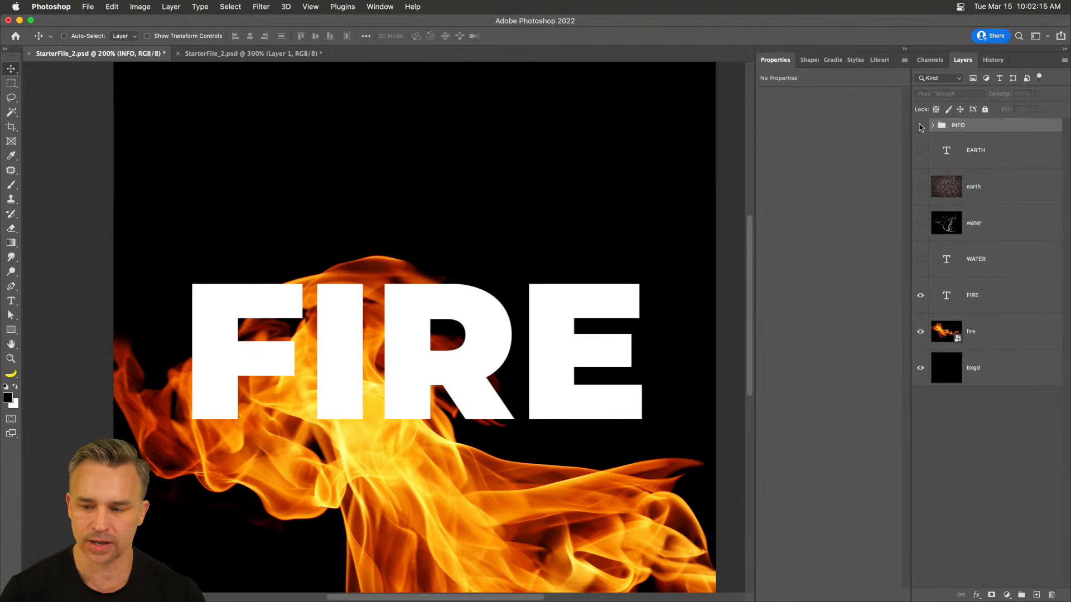
# Move the WATER text layer above the water image layer.
pyautogui.click(994, 299)
pyautogui.moveTo(988, 261); pyautogui.dragTo(981, 211)
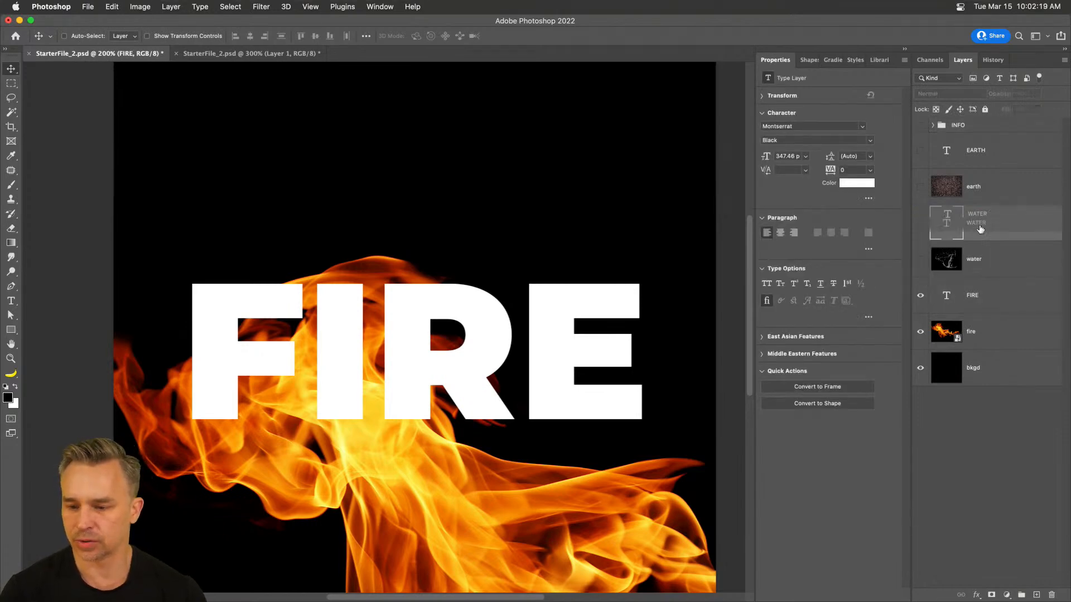
pyautogui.click(972, 299)
pyautogui.click(921, 296)
pyautogui.moveTo(927, 302); pyautogui.dragTo(923, 257)
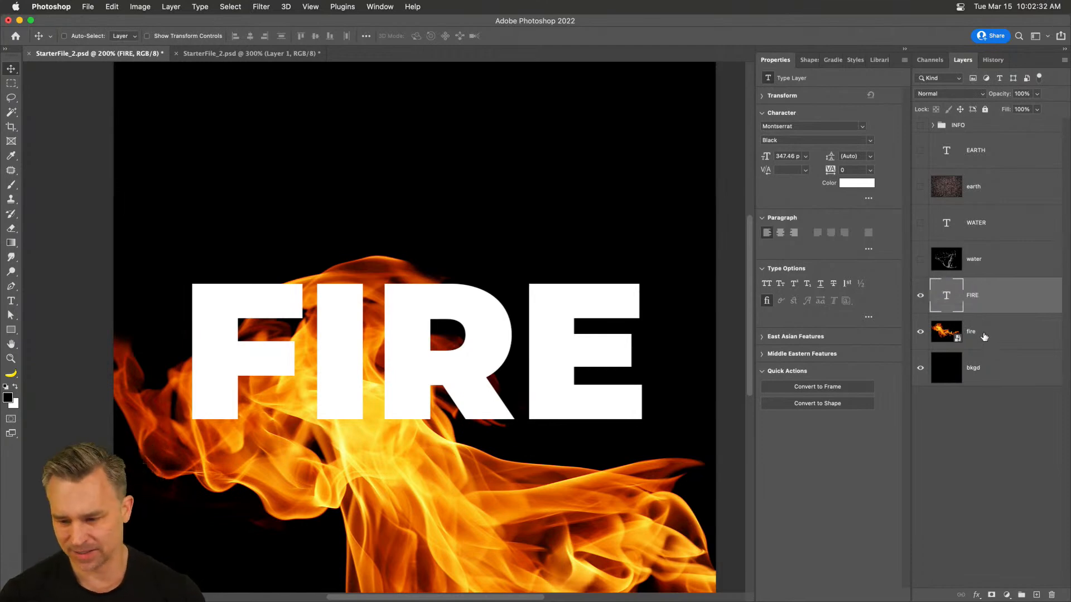
# Move the fire image layer directly above the FIRE text layer.
pyautogui.click(954, 334)
pyautogui.moveTo(954, 333); pyautogui.dragTo(1003, 294)
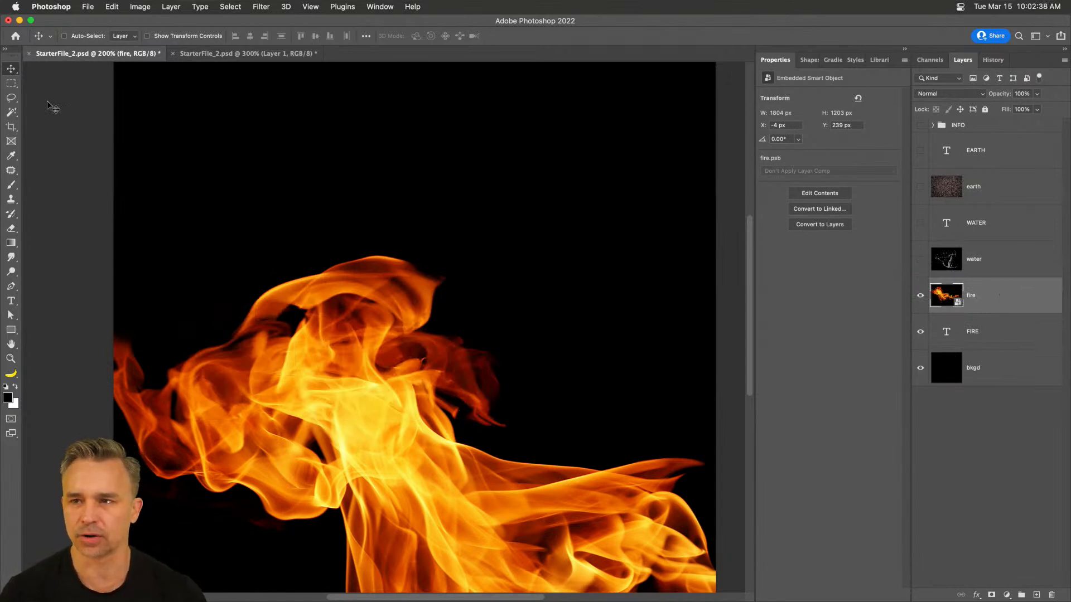
pyautogui.moveTo(371, 303); pyautogui.dragTo(368, 250)
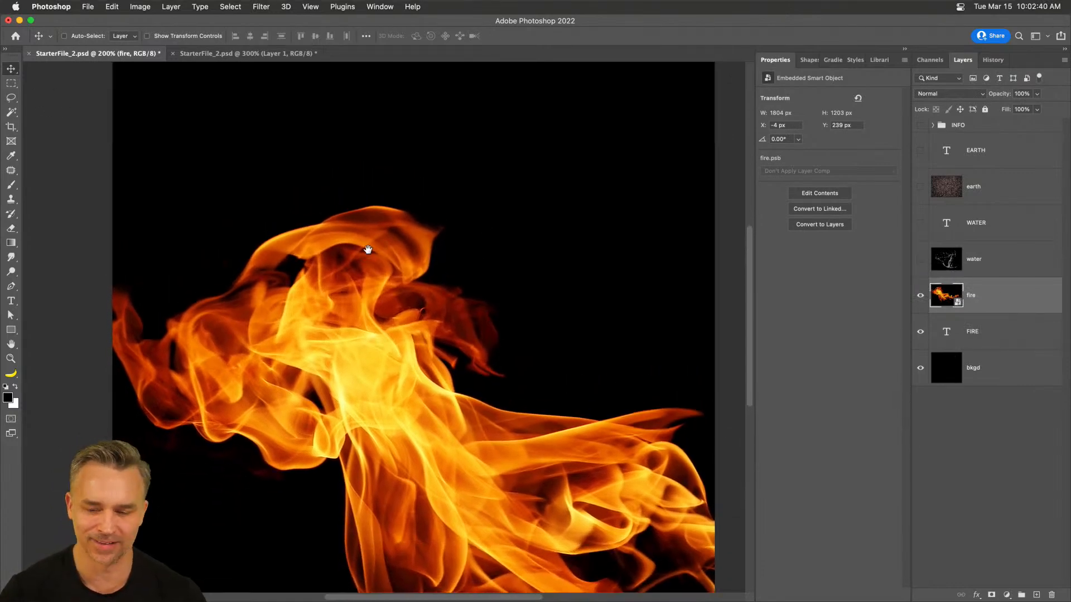
# Collapse the properties area, widen the layer list, and toggle the fire image to check the text beneath it.
pyautogui.click(904, 50)
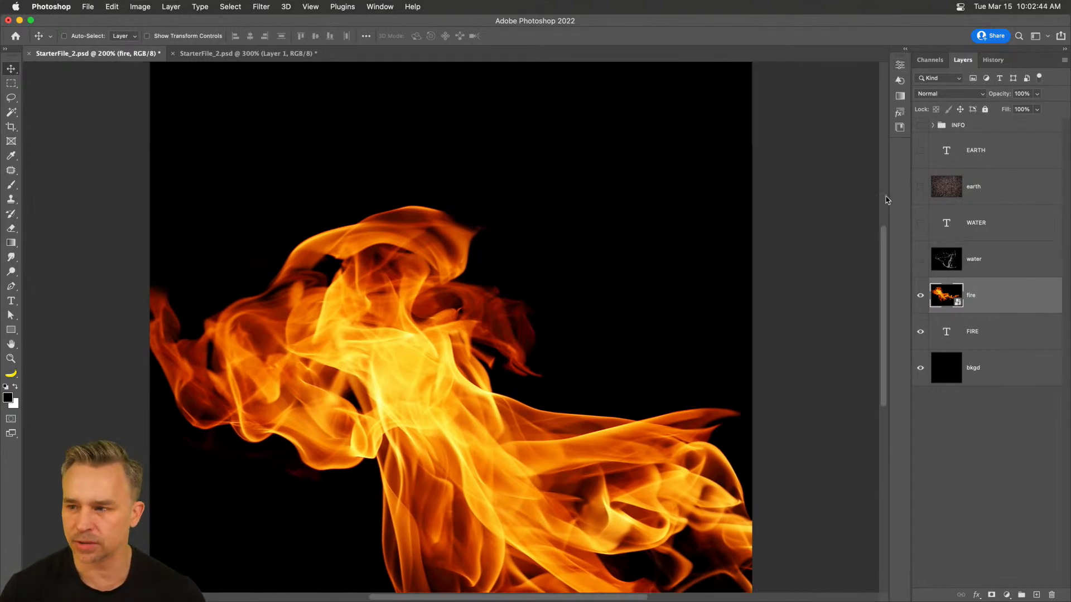
pyautogui.moveTo(911, 179); pyautogui.dragTo(878, 180)
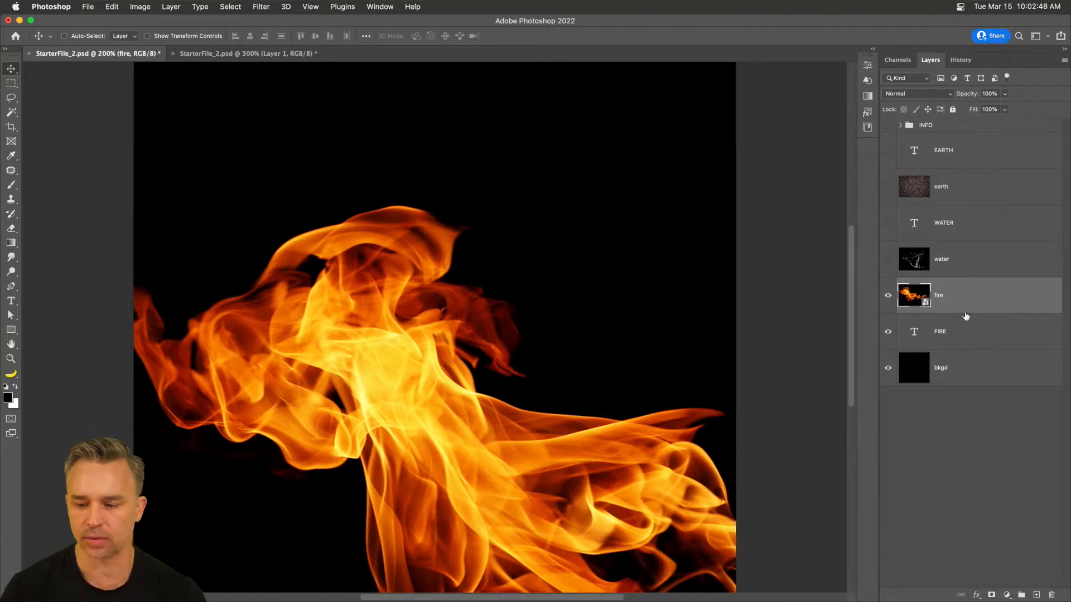
pyautogui.click(888, 296)
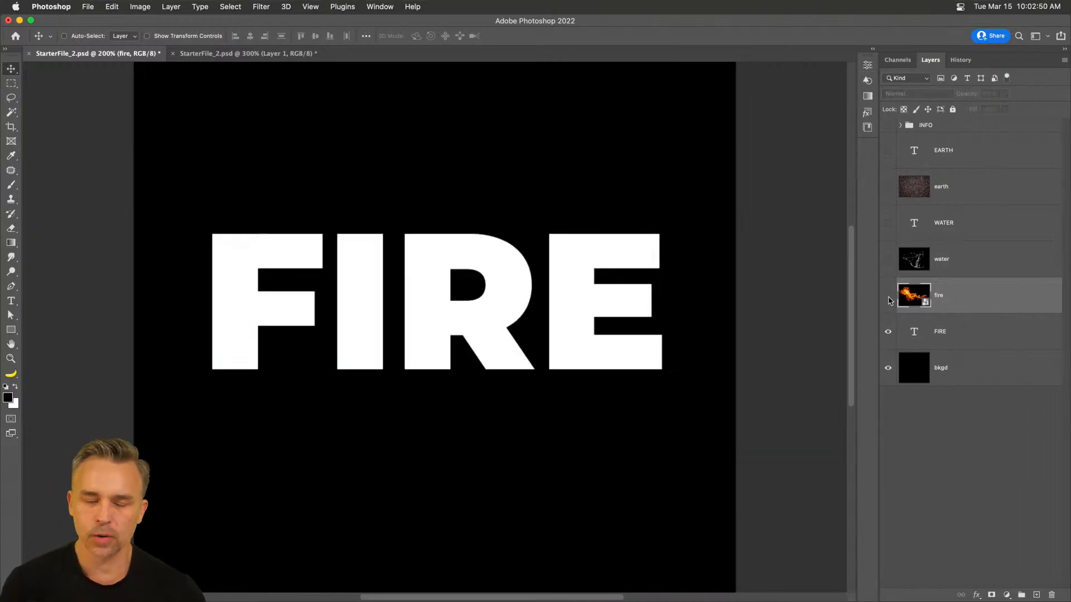
pyautogui.click(888, 296)
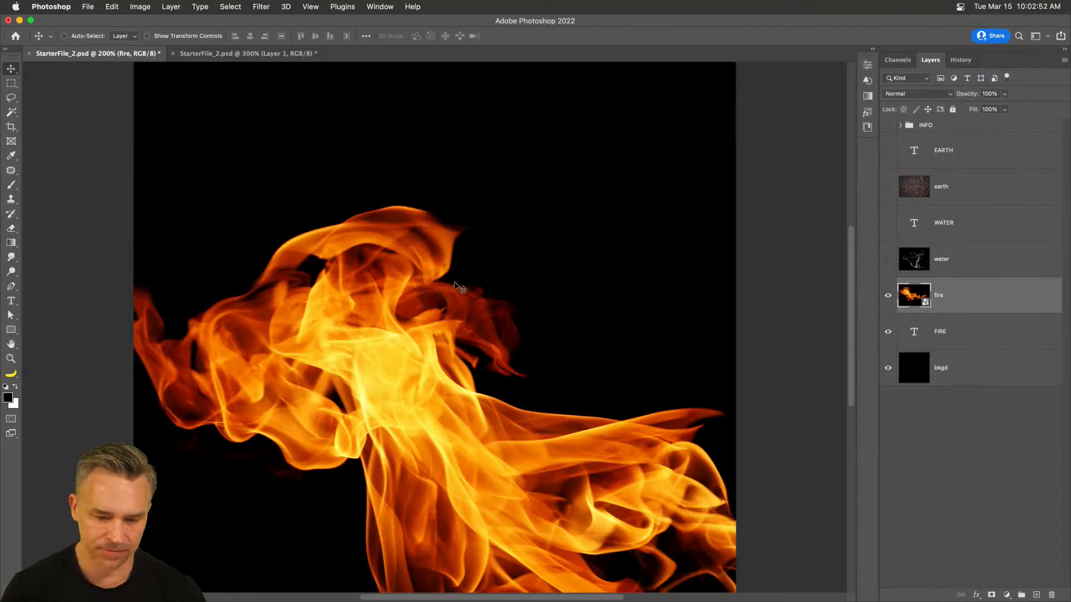
pyautogui.moveTo(340, 395); pyautogui.dragTo(307, 311)
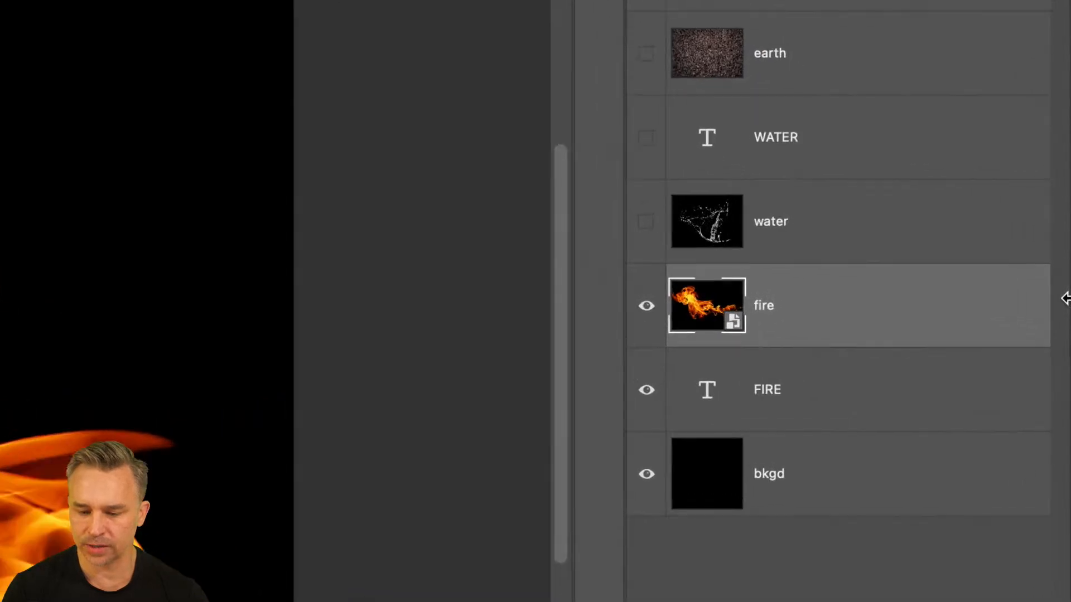
# Create a clipping mask that clips the fire image to the FIRE text.
pyautogui.click(678, 409)
pyautogui.click(785, 312)
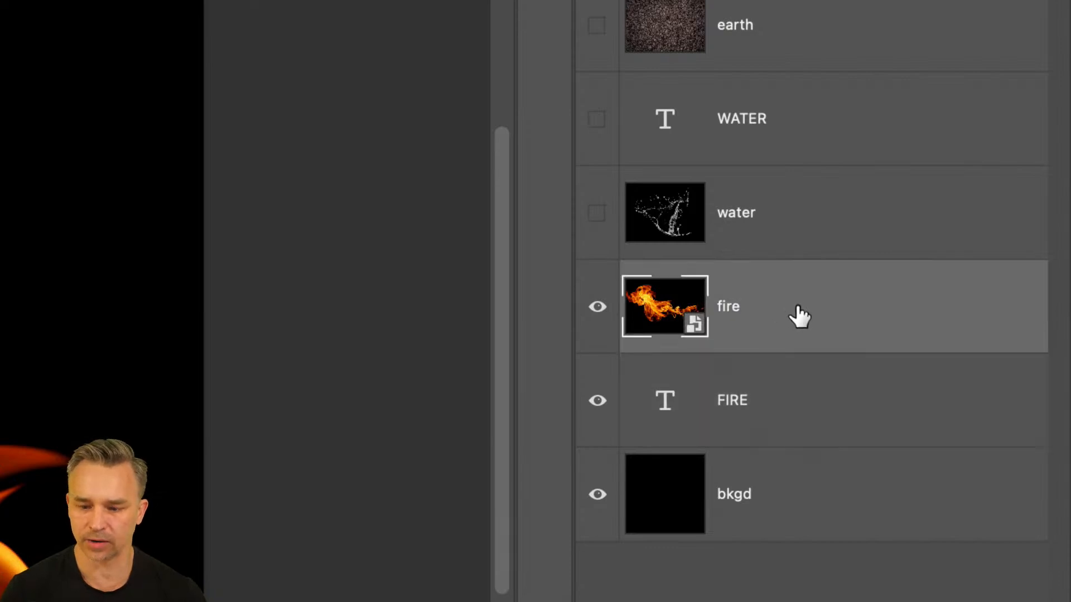
pyautogui.rightClick(799, 304)
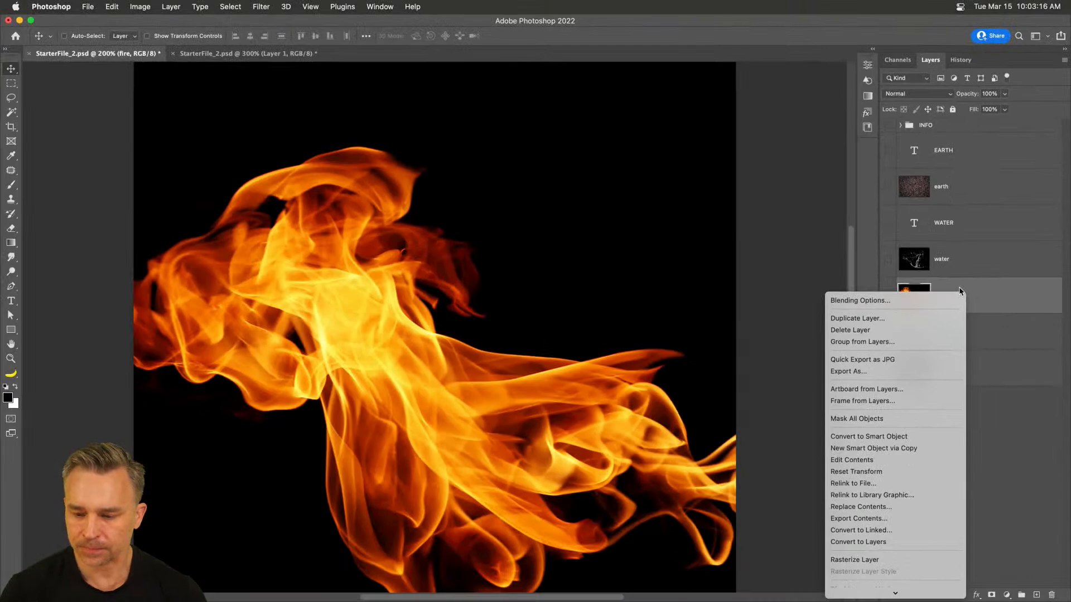
pyautogui.scroll(-8, 821, 400)
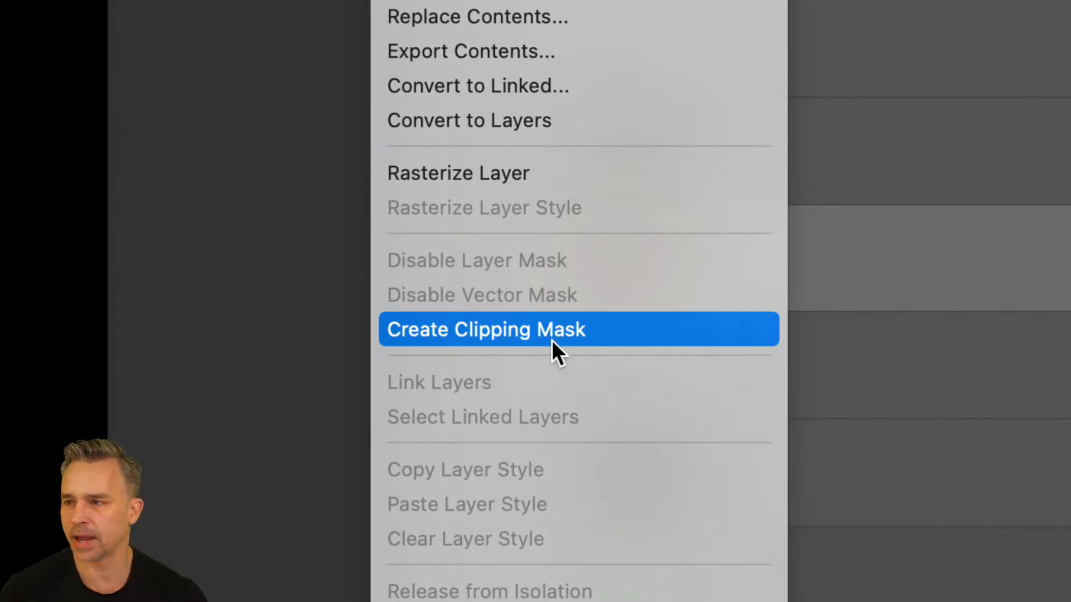
pyautogui.click(551, 340)
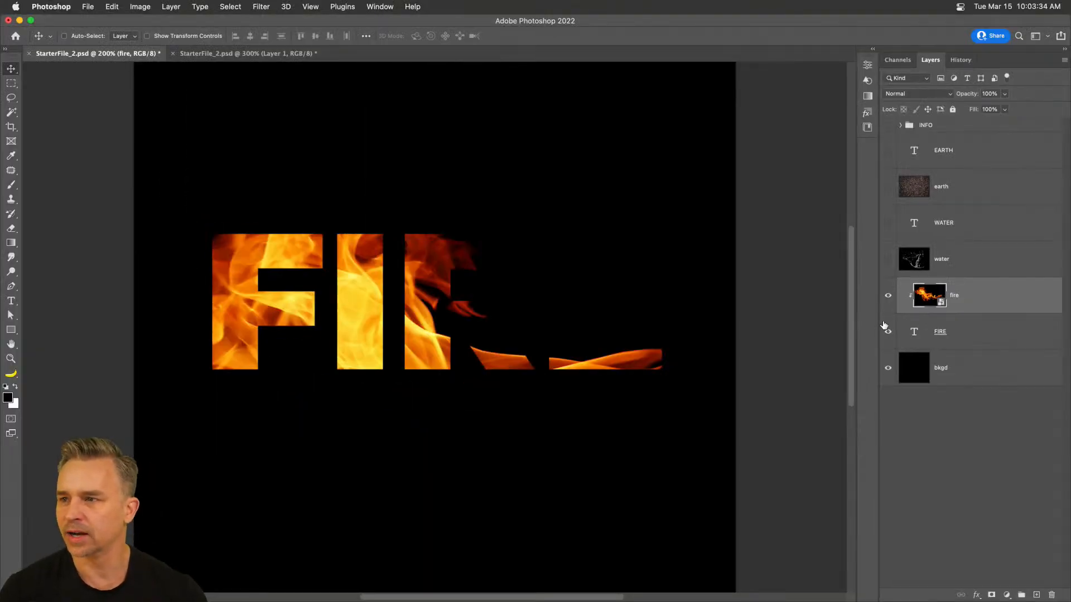
# Reposition the clipped fire image and rotate it counterclockwise with Free Transform so flames fill more of the FIRE letters.
pyautogui.moveTo(878, 212); pyautogui.dragTo(848, 212)
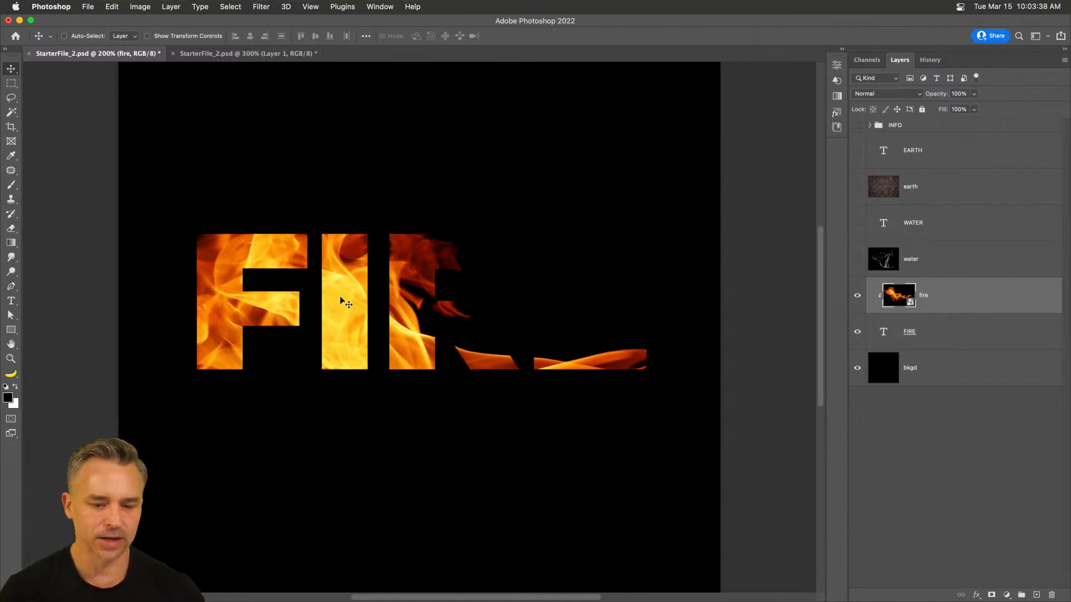
pyautogui.moveTo(289, 302); pyautogui.dragTo(383, 286)
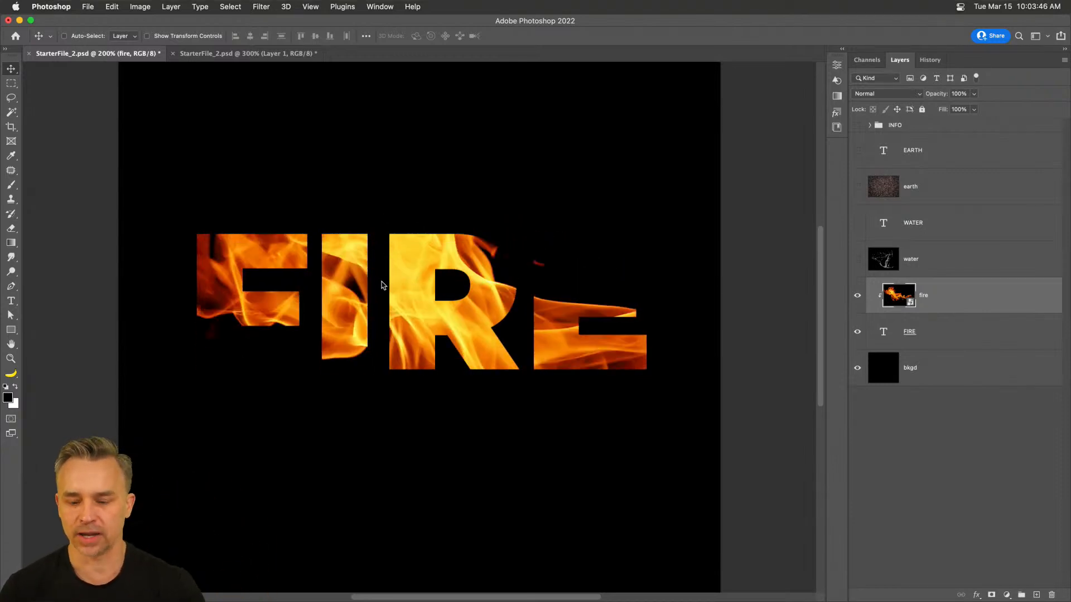
pyautogui.click(116, 6)
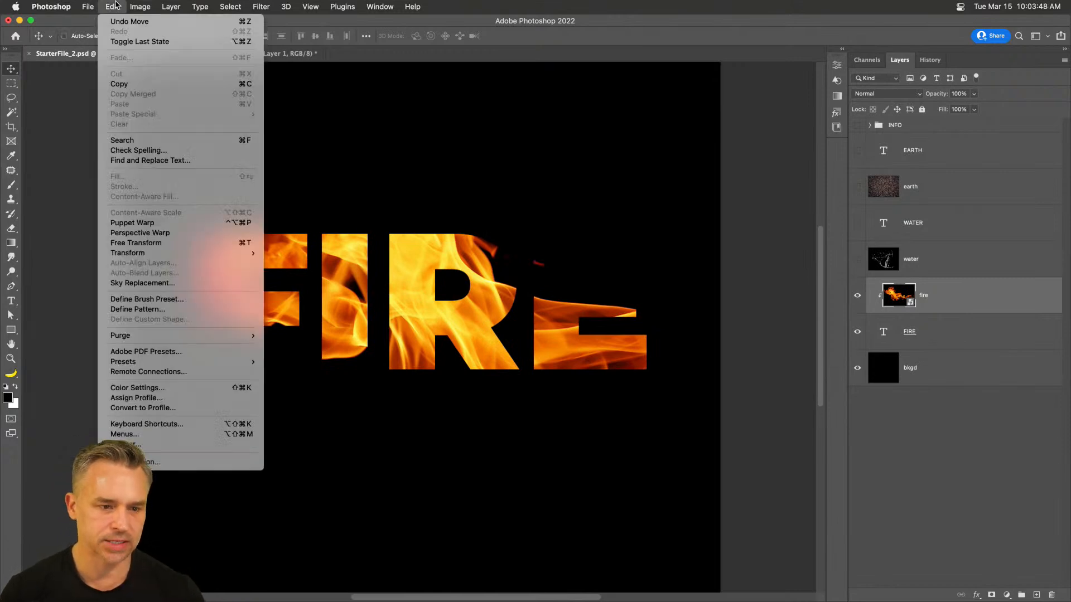
pyautogui.moveTo(154, 257)
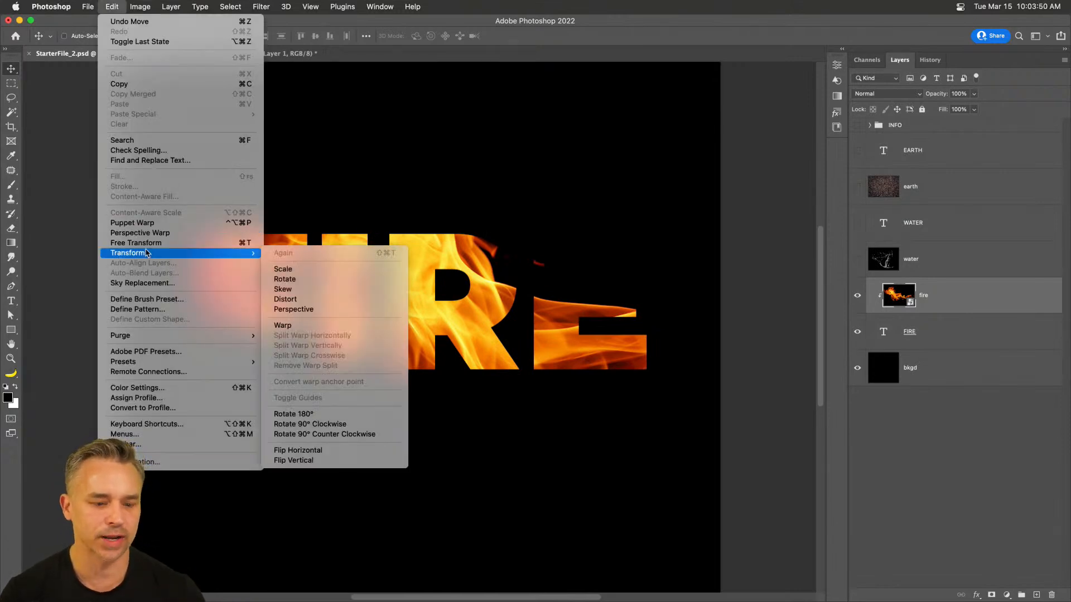
pyautogui.click(144, 247)
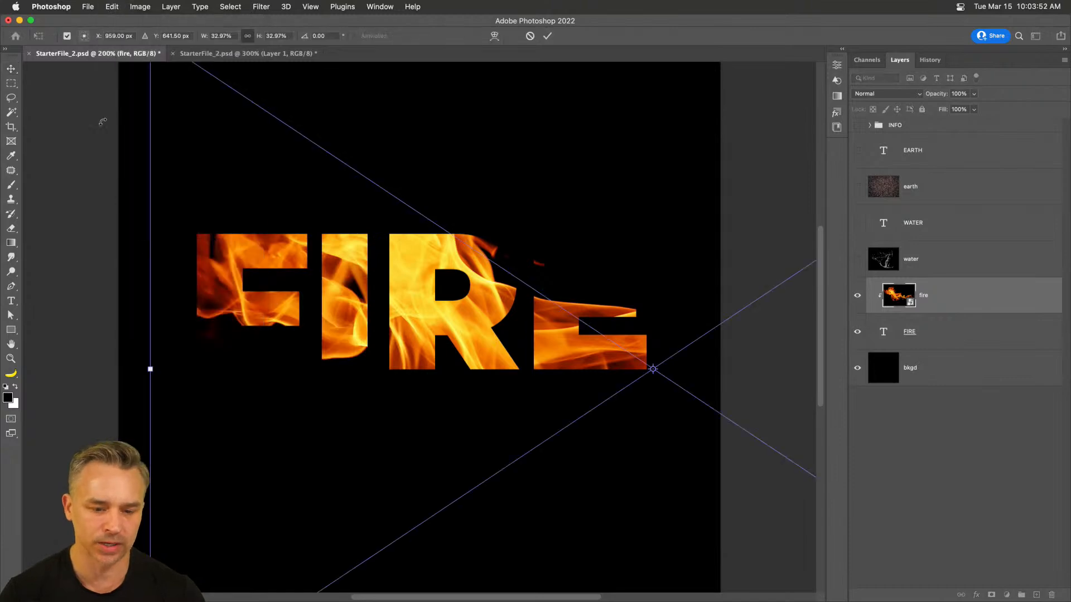
pyautogui.moveTo(120, 138); pyautogui.dragTo(163, 363)
pyautogui.moveTo(555, 402); pyautogui.dragTo(430, 383)
pyautogui.moveTo(290, 202); pyautogui.dragTo(344, 137)
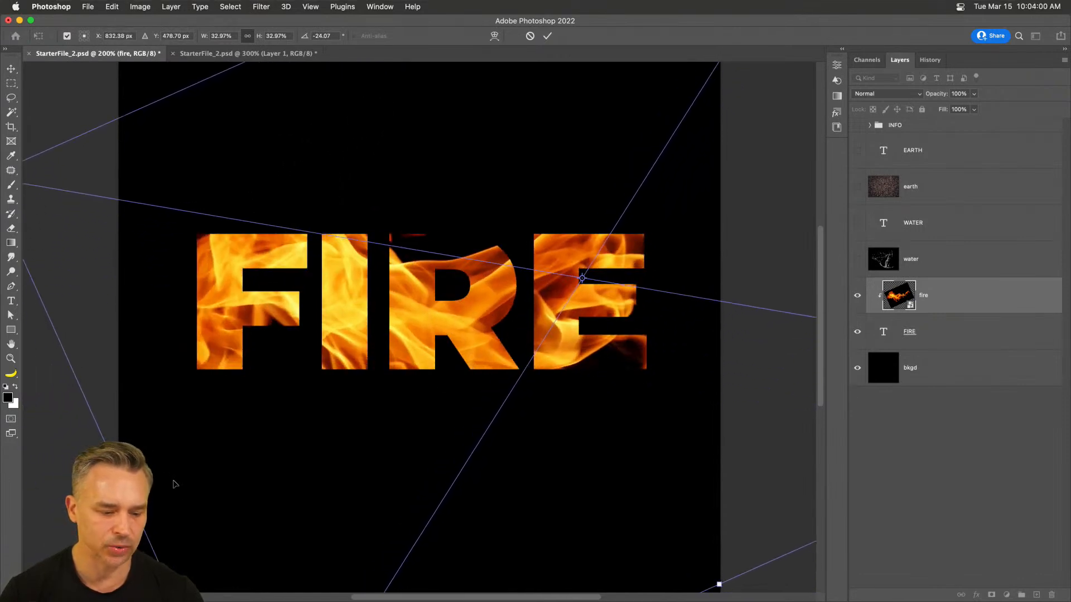
pyautogui.moveTo(111, 489); pyautogui.dragTo(216, 500)
pyautogui.press('Return')
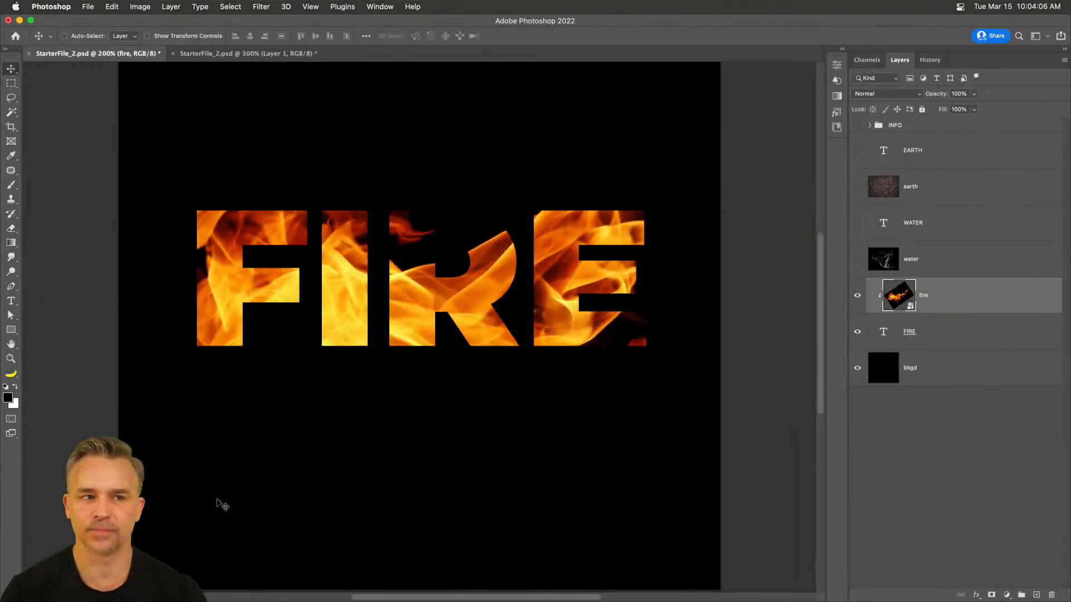
pyautogui.scroll(3, 240, 365)
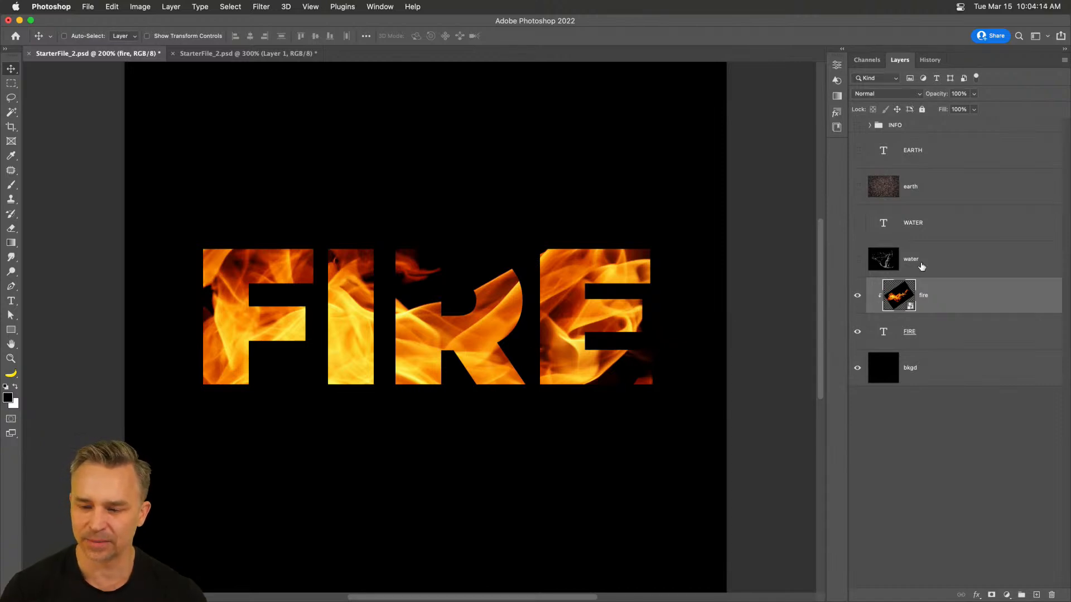
# Show the water image and WATER text with the image above the text, and hide both fire layers.
pyautogui.click(903, 270)
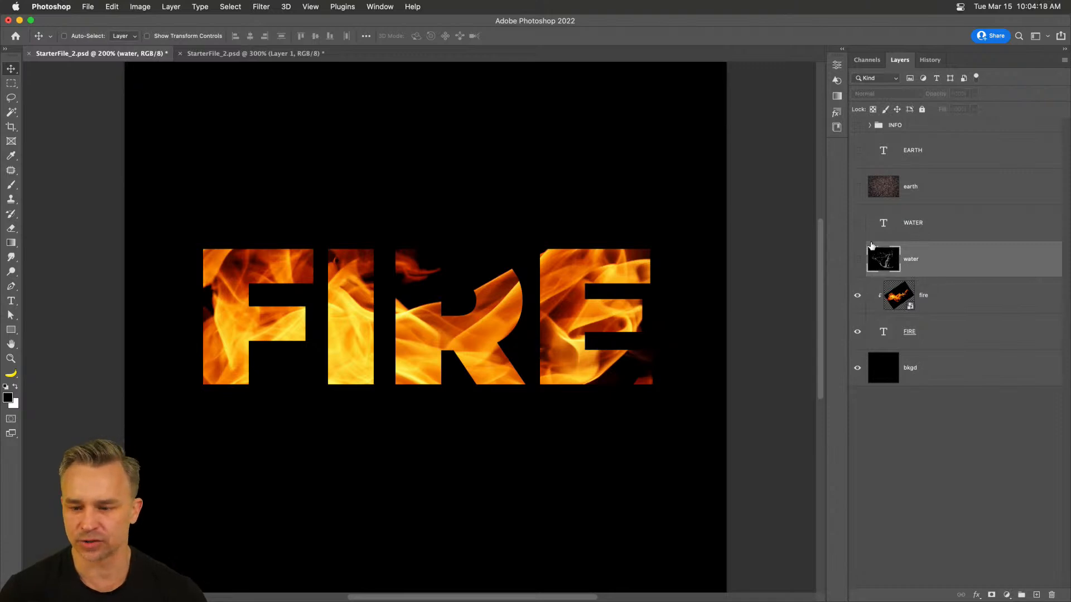
pyautogui.click(858, 260)
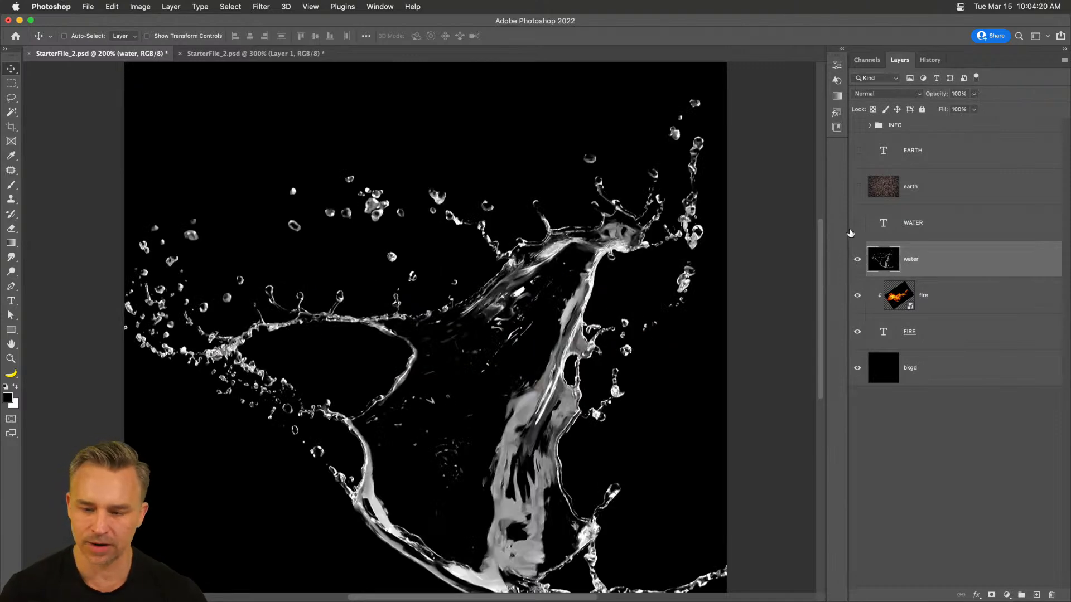
pyautogui.click(858, 223)
pyautogui.moveTo(895, 258); pyautogui.dragTo(889, 220)
pyautogui.moveTo(860, 297); pyautogui.dragTo(858, 332)
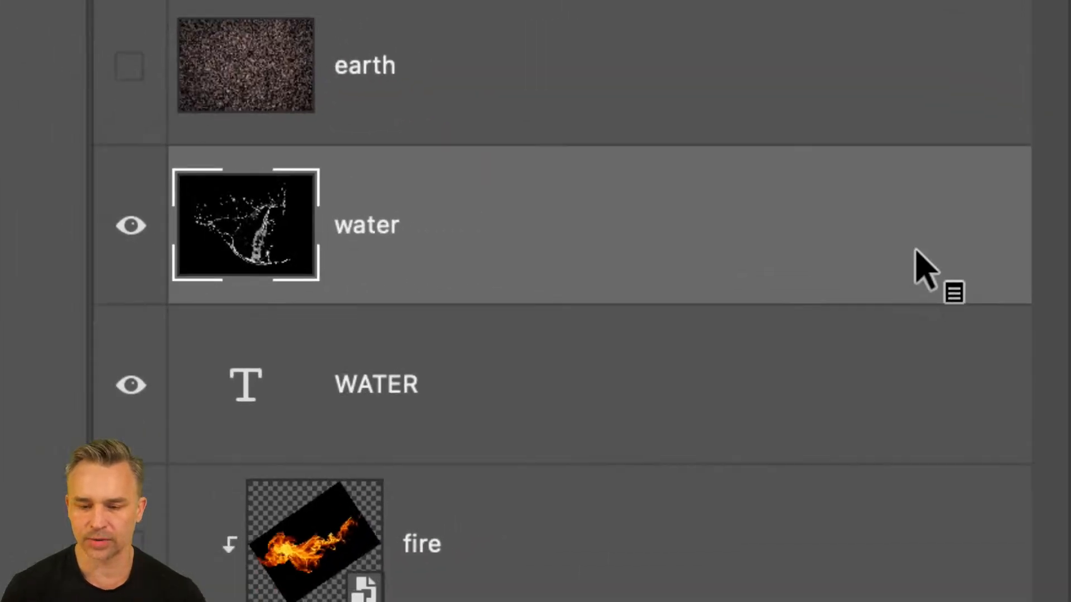
# Clip the water image to the WATER text and shift the splash slightly down and right within the letters.
pyautogui.rightClick(803, 252)
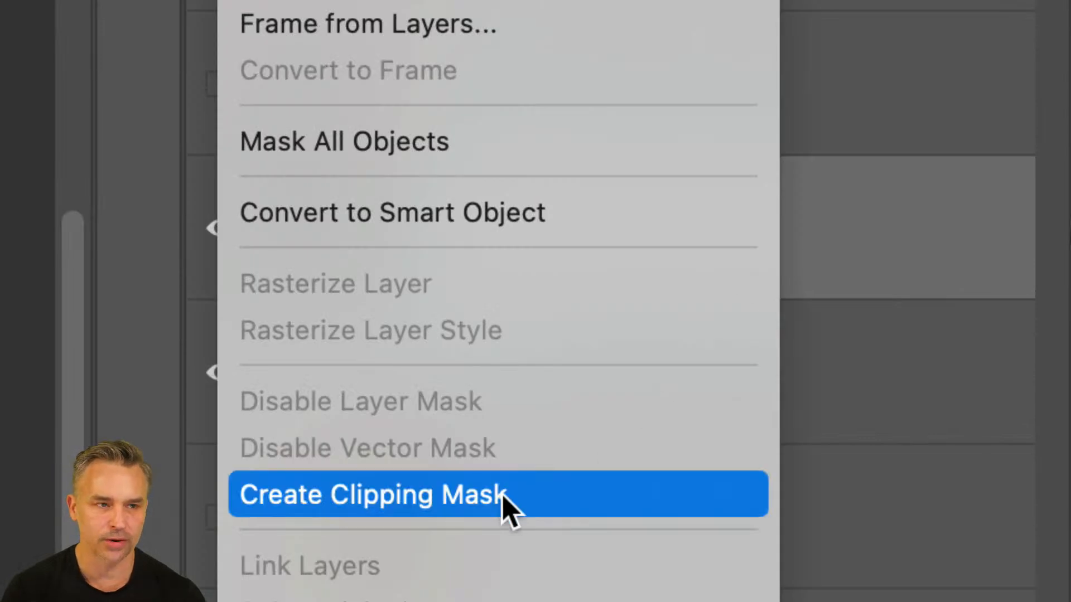
pyautogui.click(907, 296)
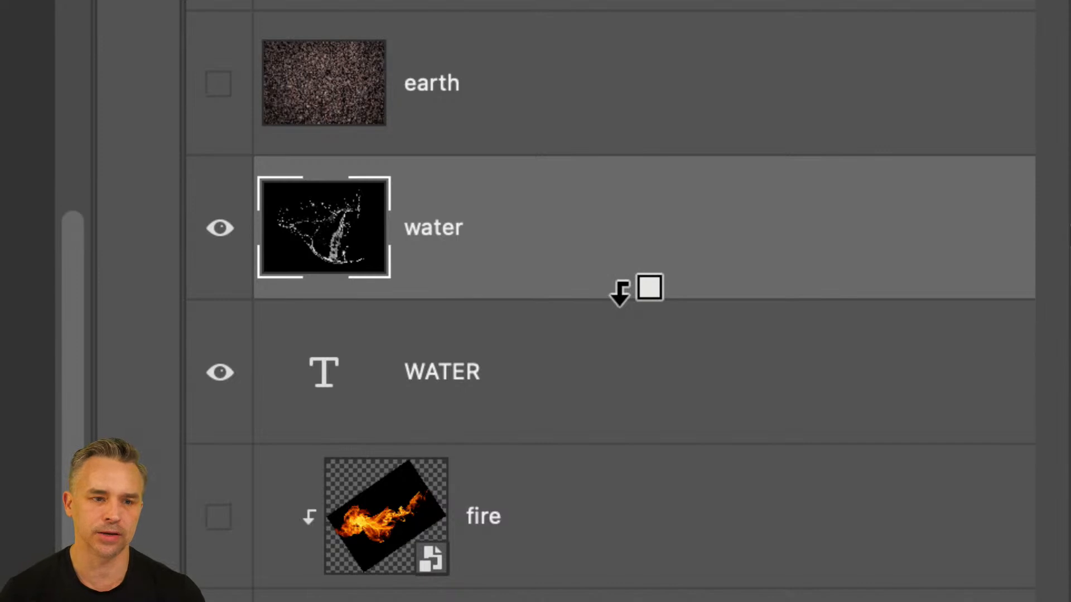
pyautogui.keyDown('alt'); pyautogui.click(620, 296); pyautogui.keyUp('alt')
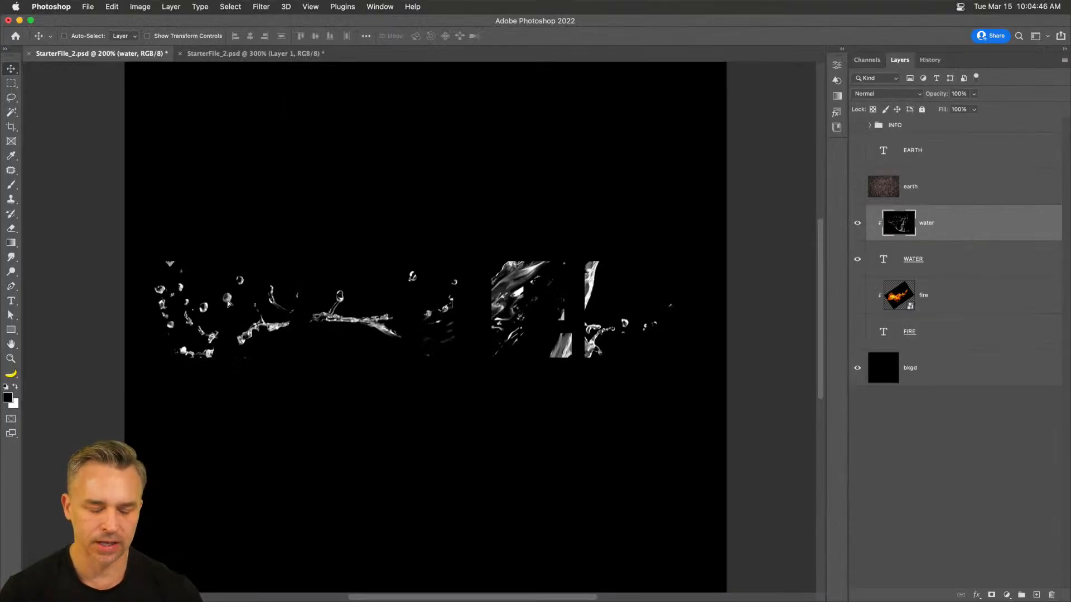
pyautogui.moveTo(228, 302); pyautogui.dragTo(359, 312)
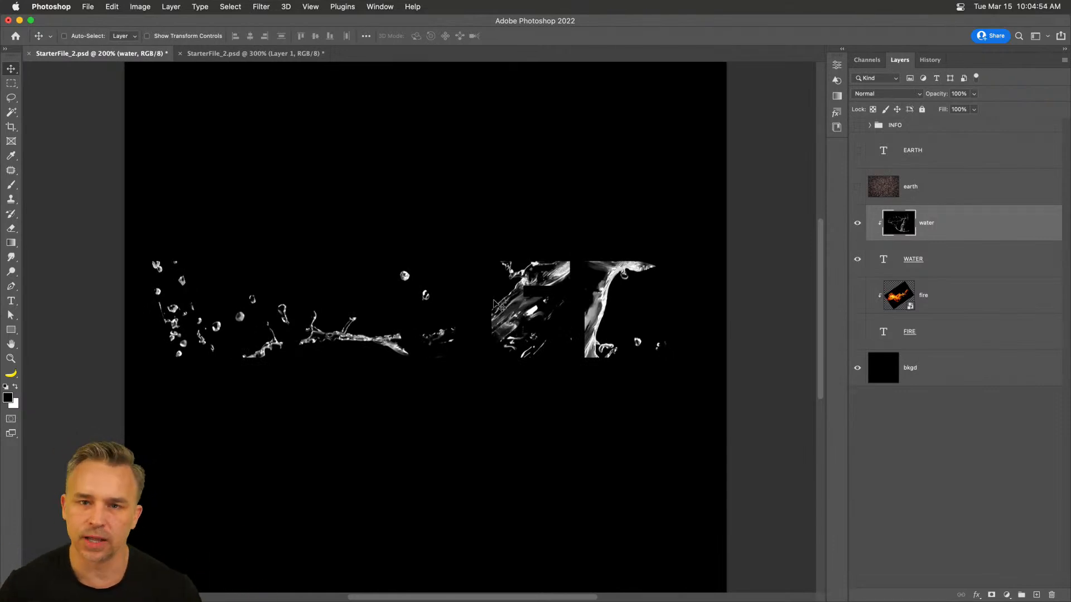
# Show the earth image and EARTH text layers, and move the text directly below the image.
pyautogui.click(919, 191)
pyautogui.click(857, 187)
pyautogui.click(858, 151)
pyautogui.moveTo(926, 156); pyautogui.dragTo(937, 202)
# Clip the earth image to the EARTH text and hide the water image and WATER text layers.
pyautogui.click(953, 162)
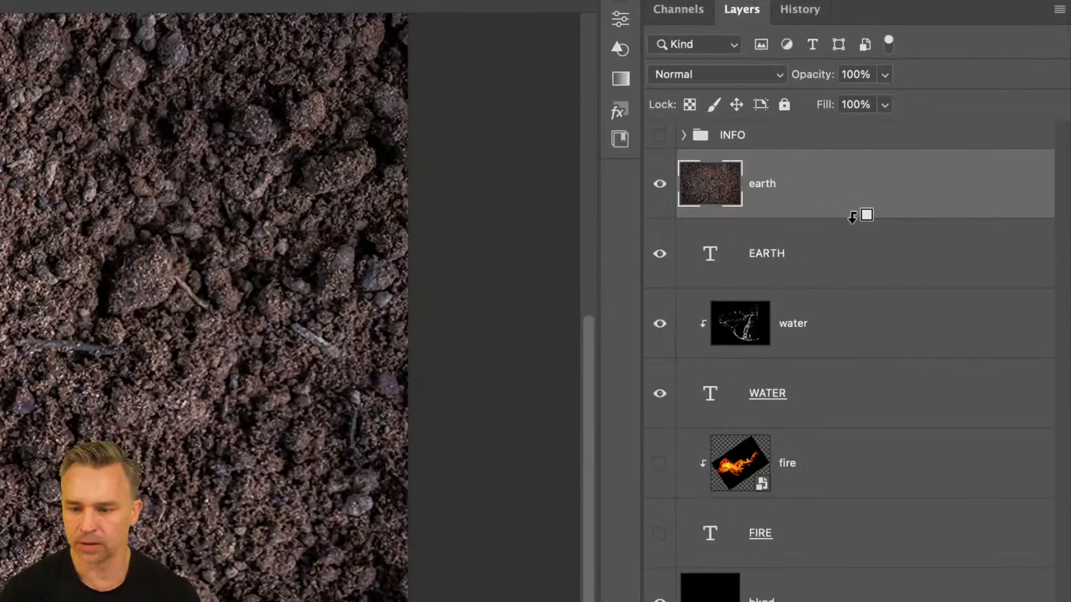
pyautogui.keyDown('alt'); pyautogui.click(853, 216); pyautogui.keyUp('alt')
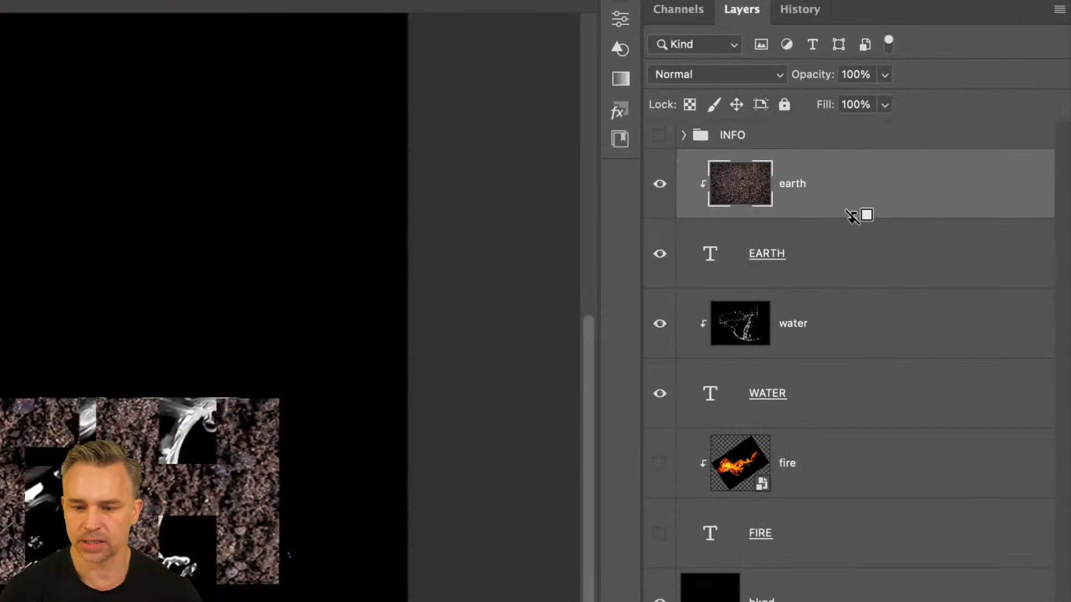
pyautogui.click(865, 263)
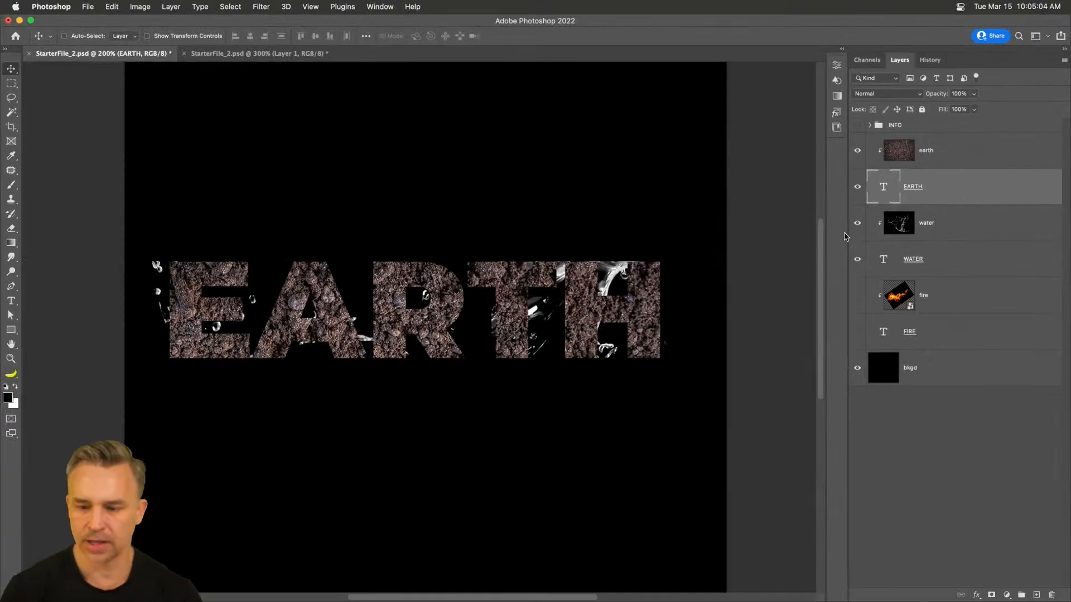
pyautogui.click(857, 224)
pyautogui.click(859, 261)
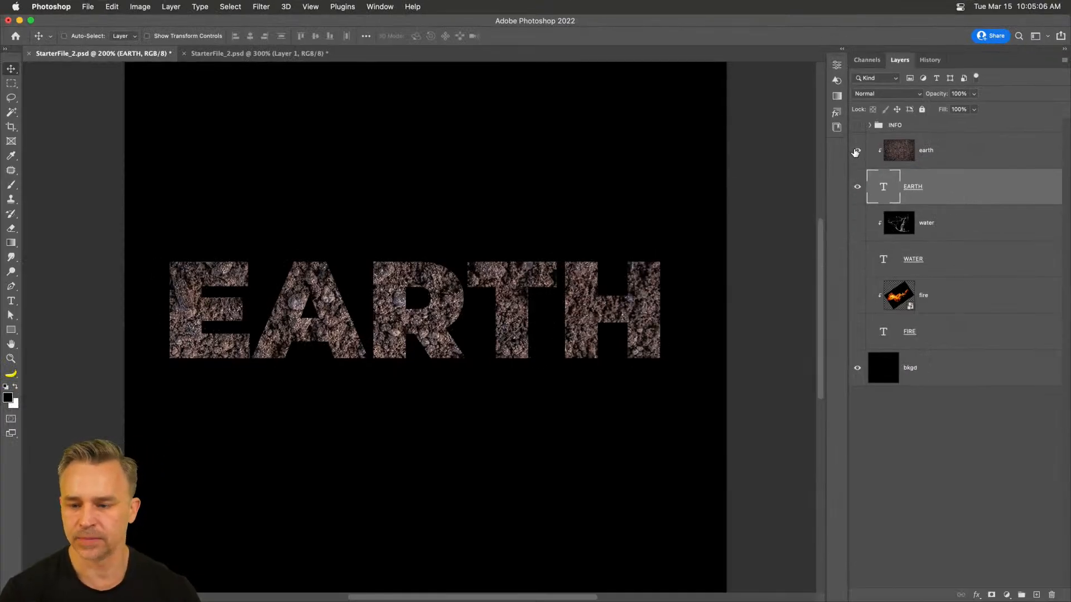
# Hide the earth image and EARTH text layers, and show the water image and WATER text layers.
pyautogui.moveTo(856, 151); pyautogui.dragTo(847, 221)
pyautogui.moveTo(858, 258); pyautogui.dragTo(861, 234)
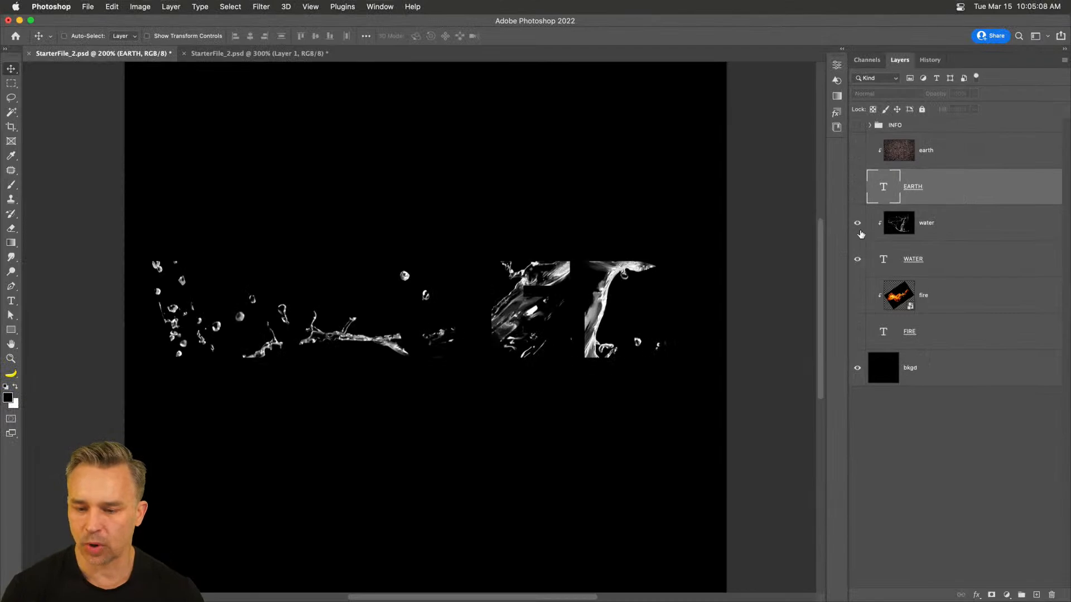
pyautogui.click(999, 261)
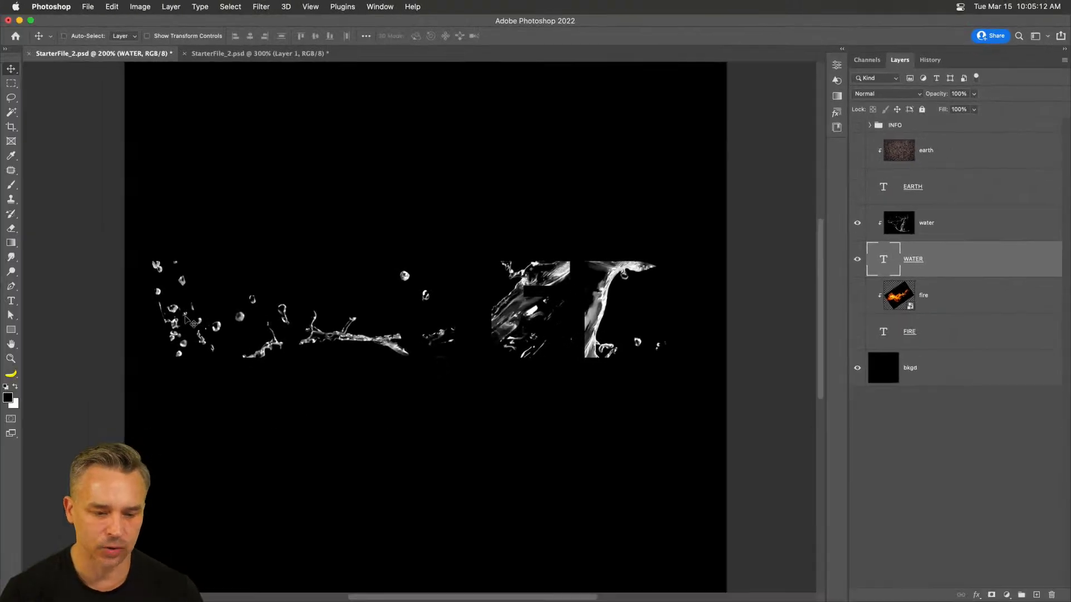
# Try blend modes such as Difference on the water image clipped to the white WATER text.
pyautogui.click(988, 228)
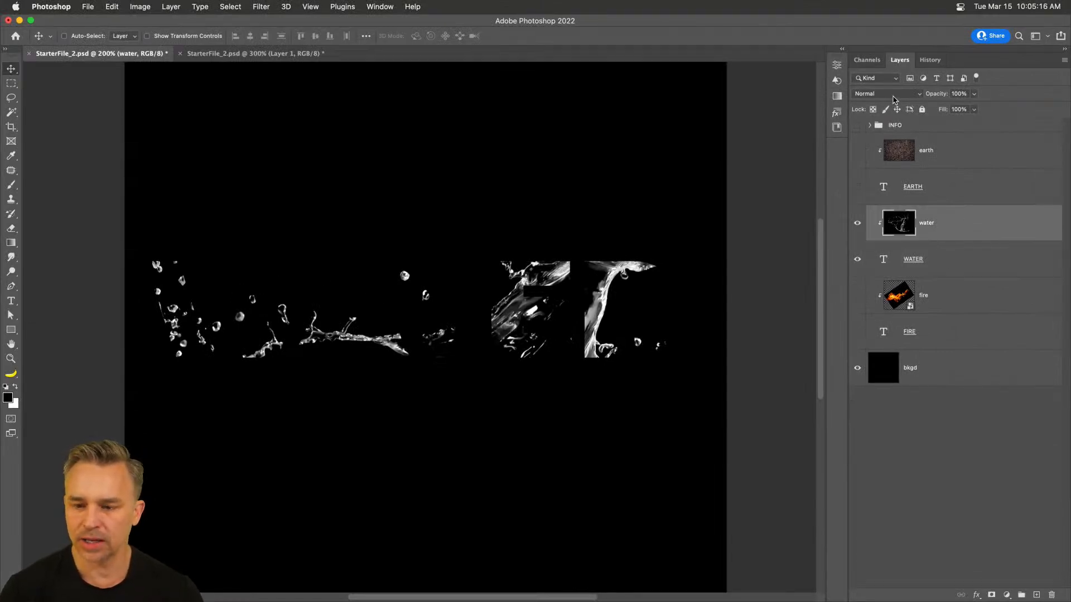
pyautogui.click(894, 96)
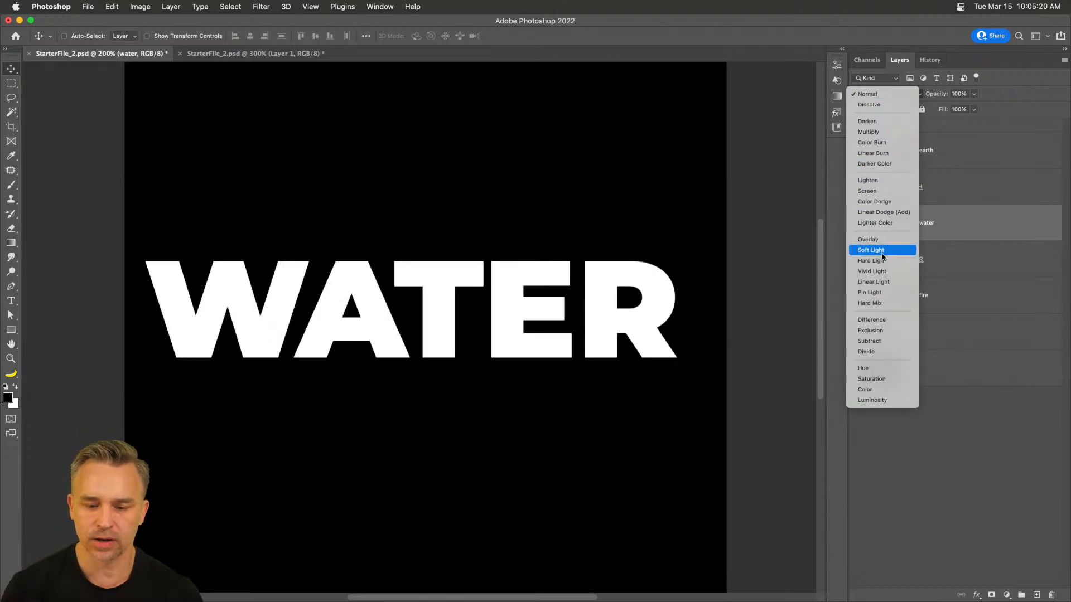
pyautogui.click(898, 320)
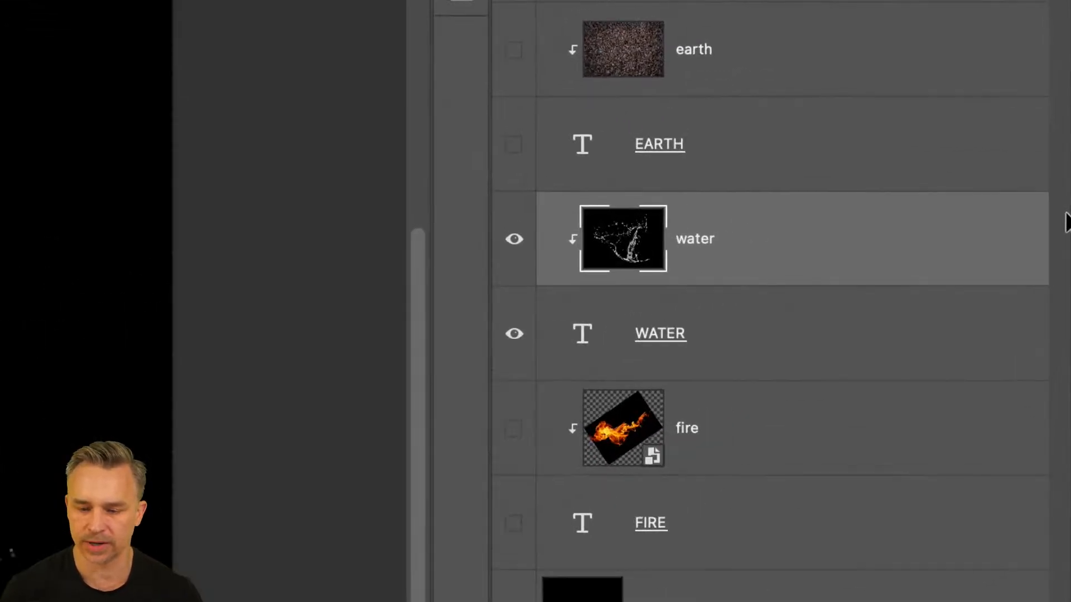
# Hide the water image and set the WATER text color to the soft blue 6ca9c0.
pyautogui.click(539, 239)
pyautogui.click(753, 327)
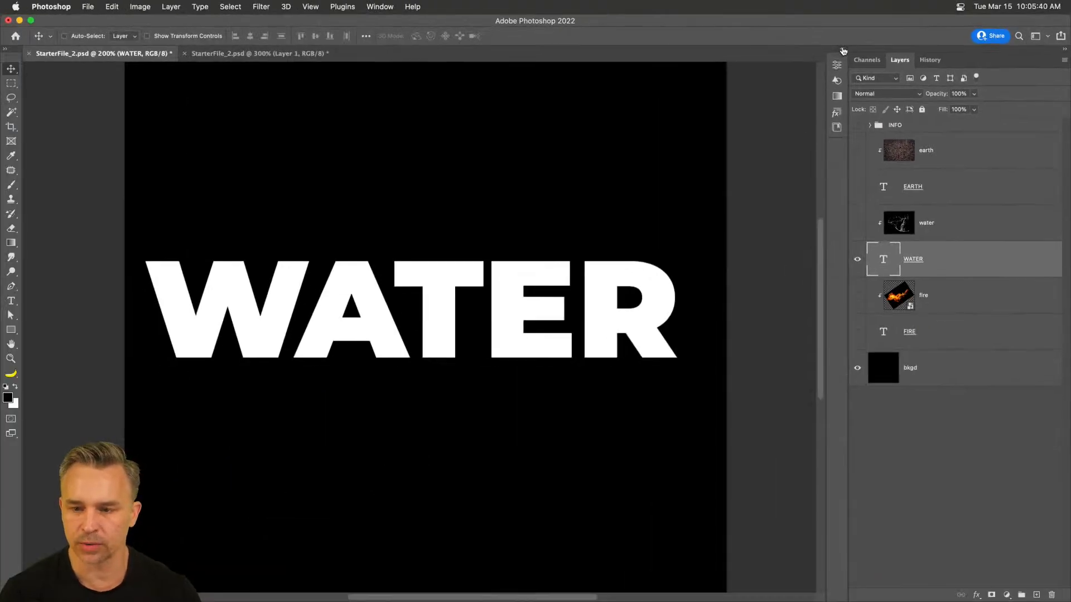
pyautogui.click(842, 50)
pyautogui.click(790, 186)
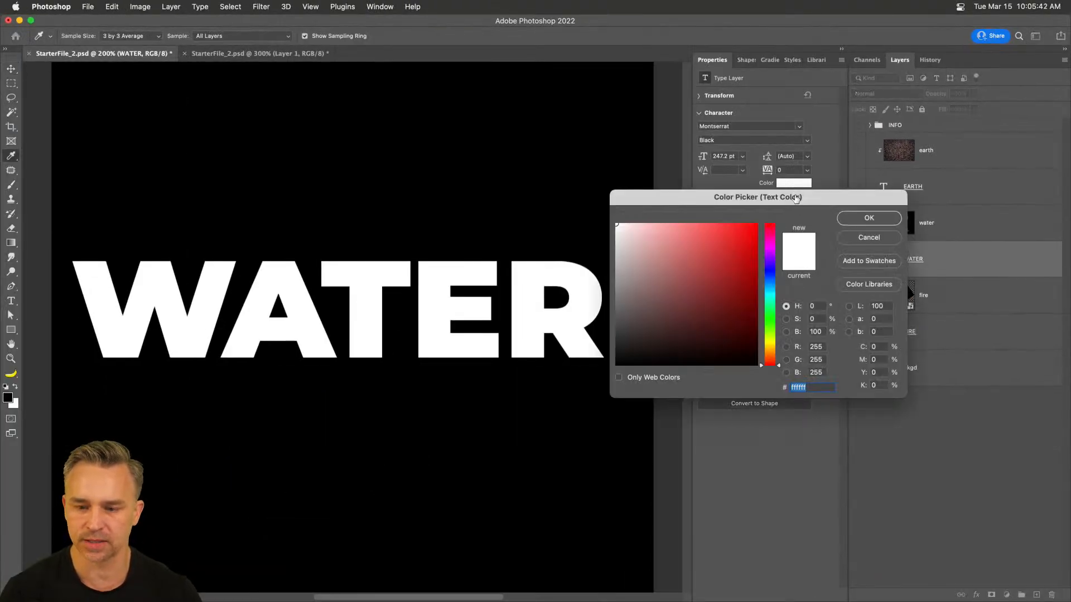
pyautogui.click(768, 288)
pyautogui.click(678, 258)
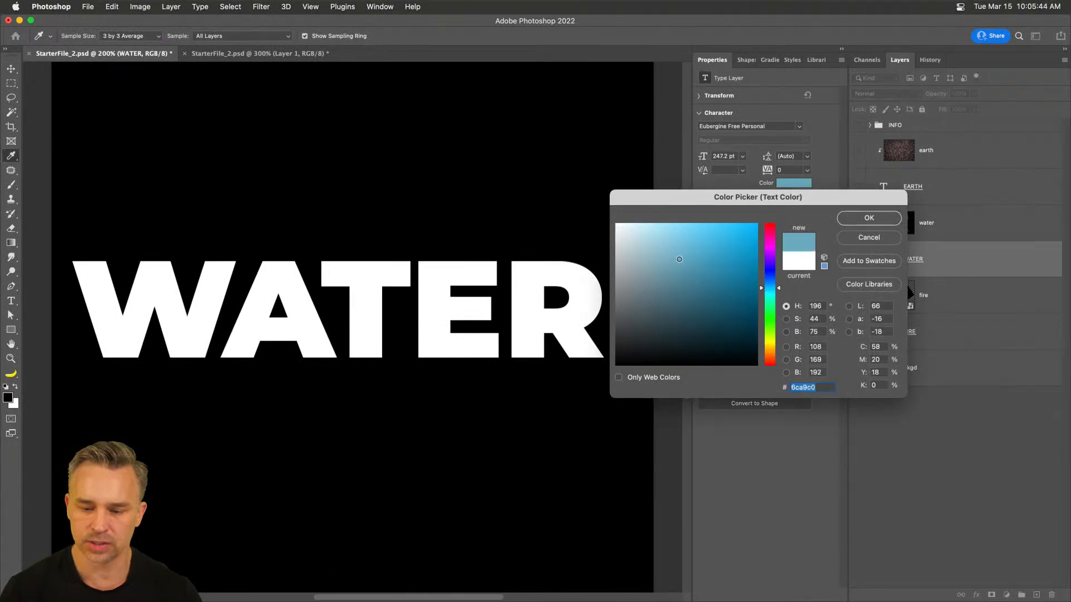
pyautogui.click(869, 217)
pyautogui.press('v')
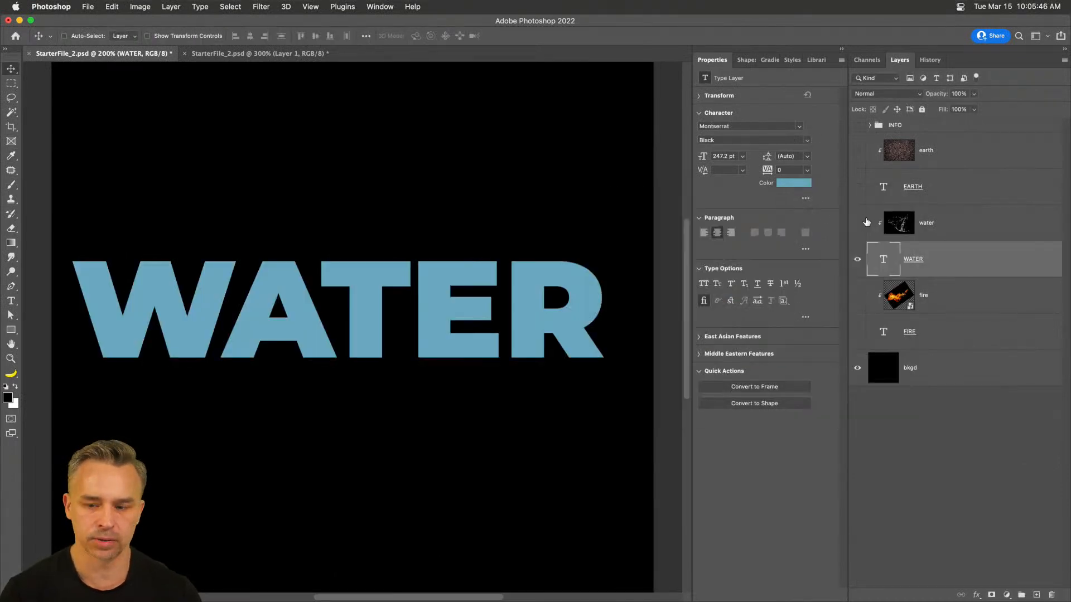
# Show the water image again and set its blend mode to Difference.
pyautogui.click(882, 223)
pyautogui.click(857, 223)
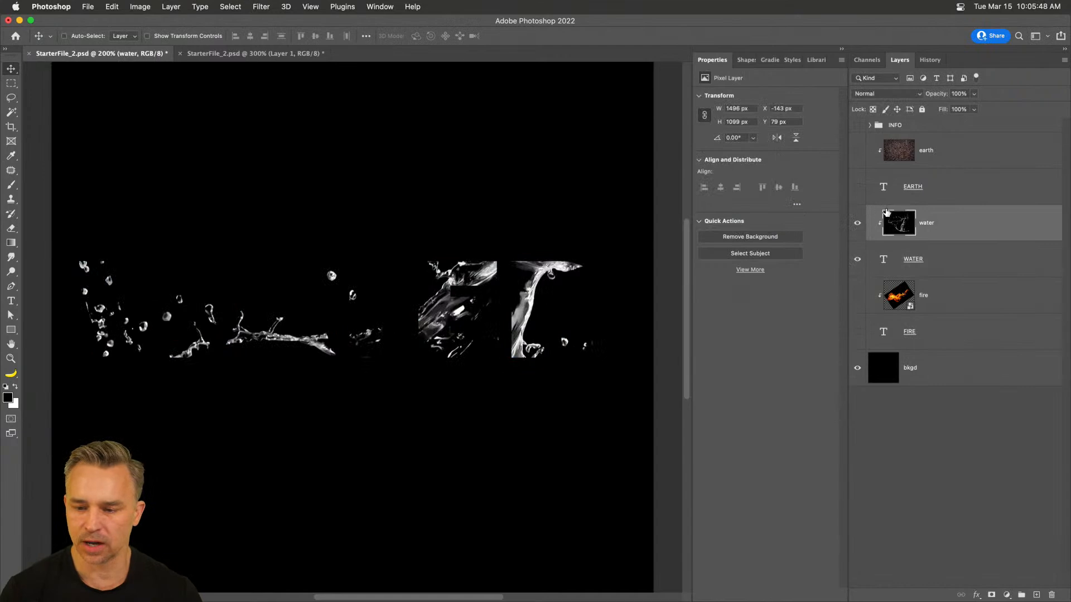
pyautogui.click(886, 94)
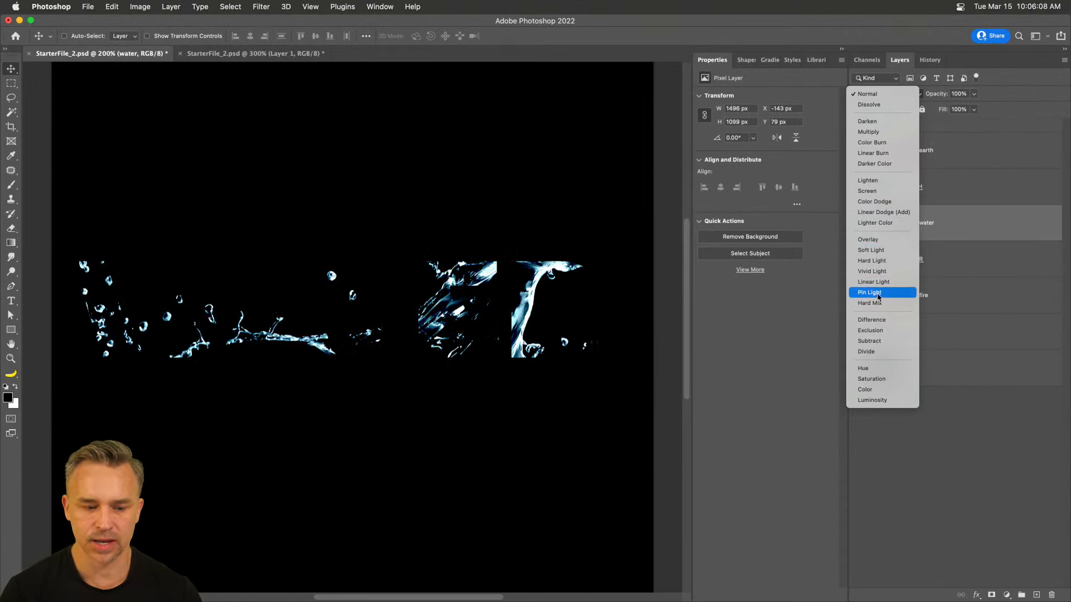
pyautogui.click(880, 322)
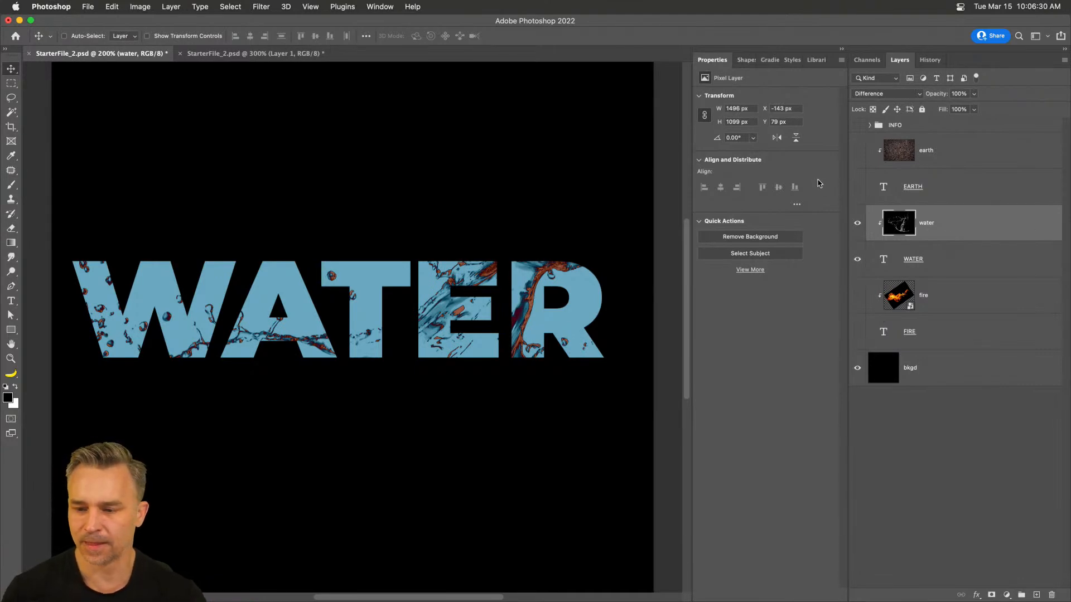
# Briefly show the earth image and EARTH text layers, and hide them again.
pyautogui.click(858, 174)
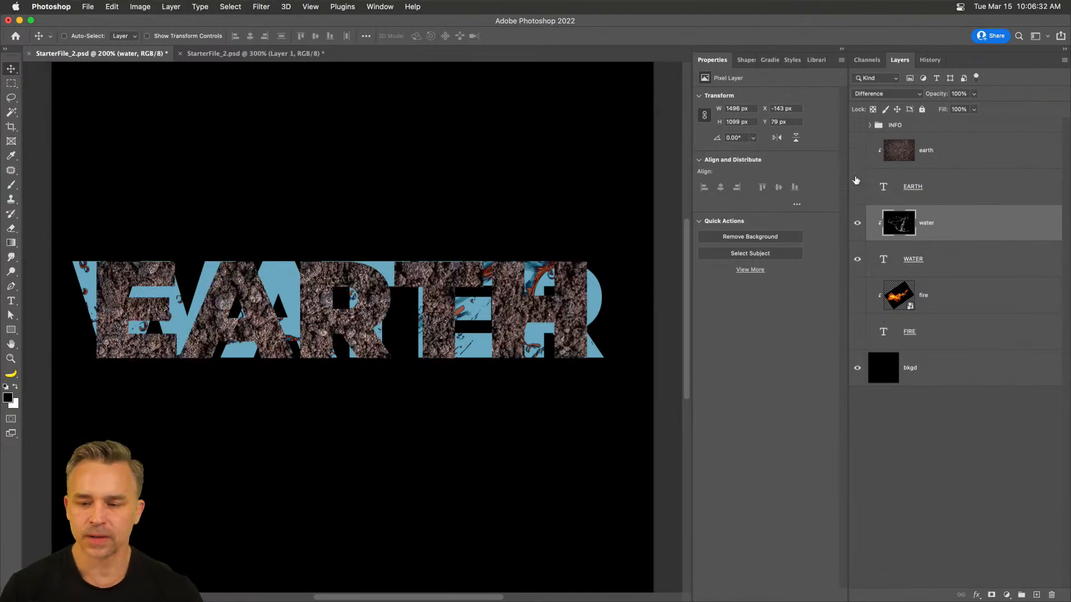
pyautogui.moveTo(855, 168); pyautogui.dragTo(857, 186)
pyautogui.hotkey('alt', '[')
pyautogui.hotkey('alt', ']')
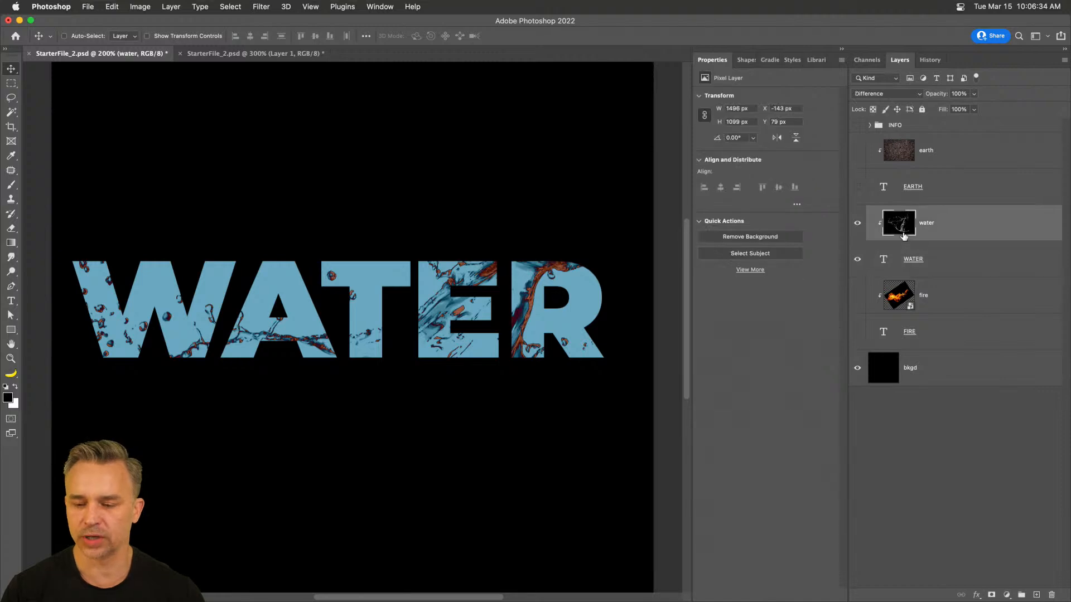
# Hide the water image and WATER text, and show the fire image and FIRE text layers.
pyautogui.moveTo(856, 225); pyautogui.dragTo(857, 260)
pyautogui.moveTo(857, 330); pyautogui.dragTo(858, 295)
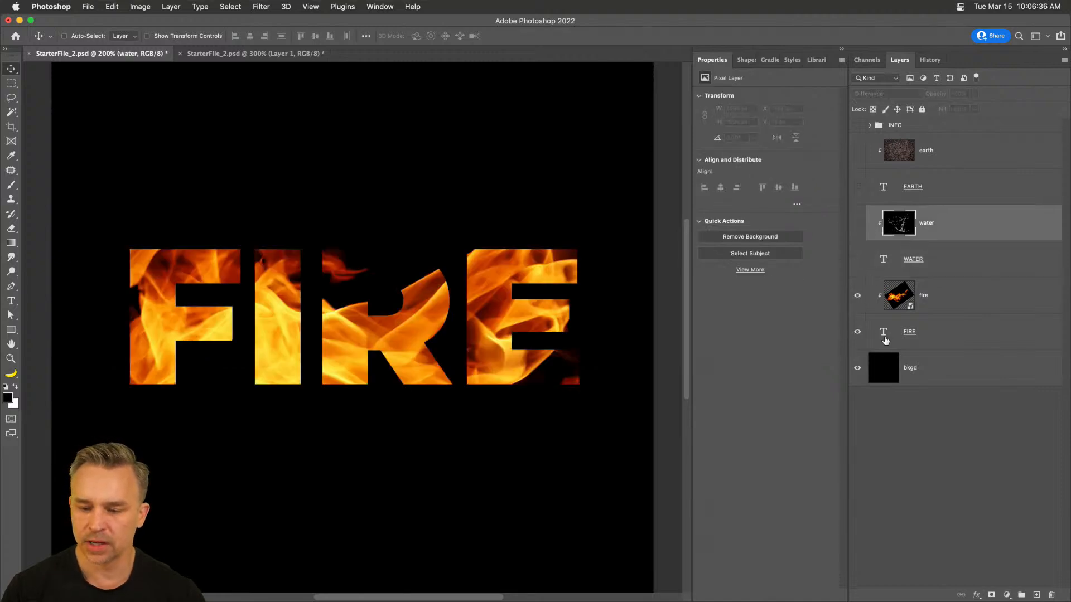
pyautogui.click(932, 332)
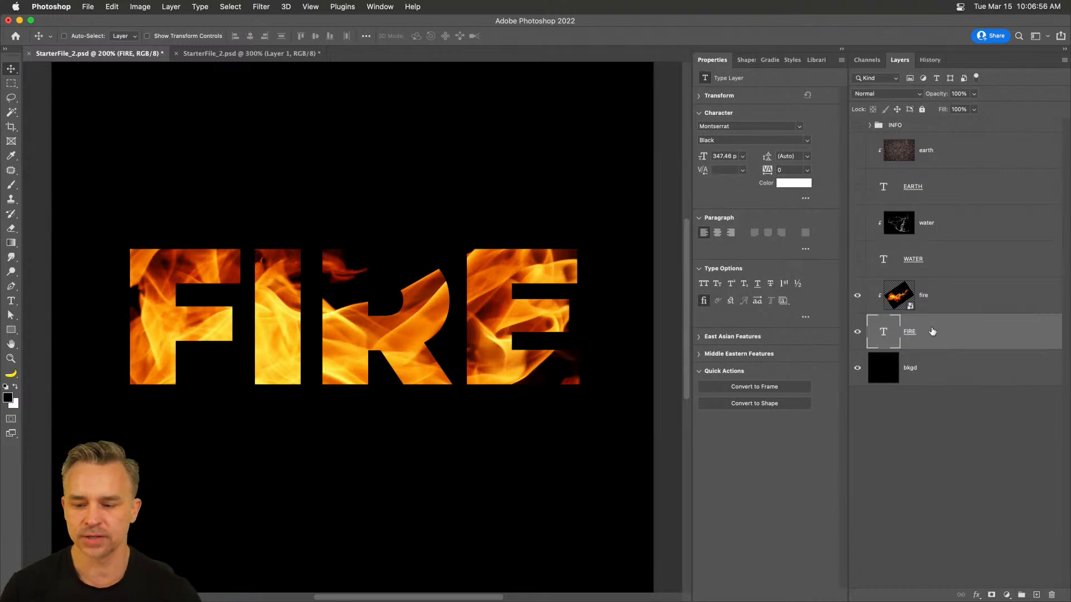
# Compare the FIRE text with and without its clipped fire image, leaving the image hidden.
pyautogui.click(858, 299)
pyautogui.click(858, 300)
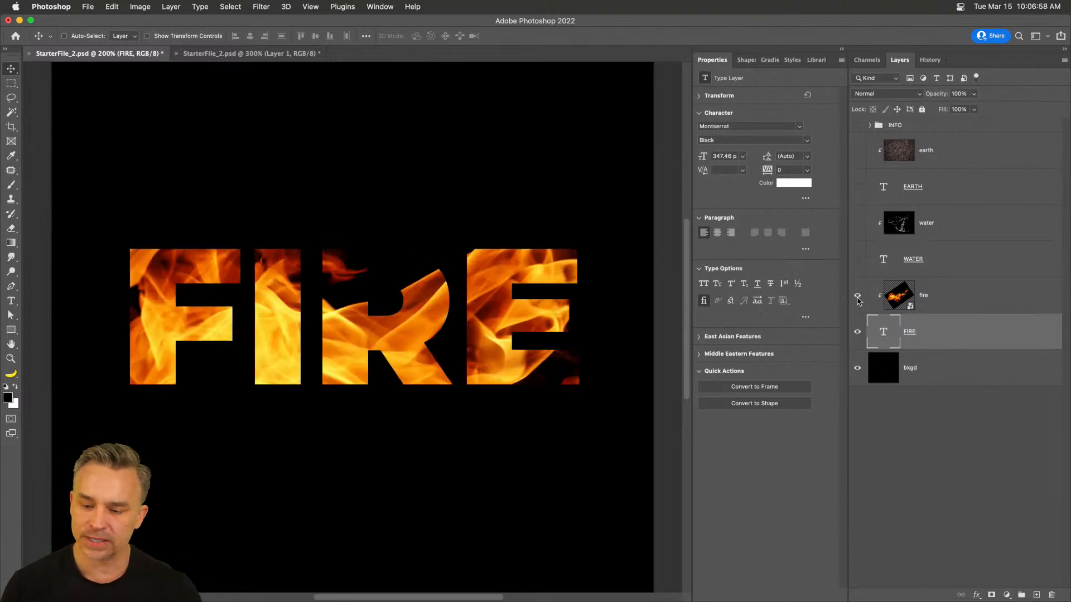
pyautogui.click(858, 299)
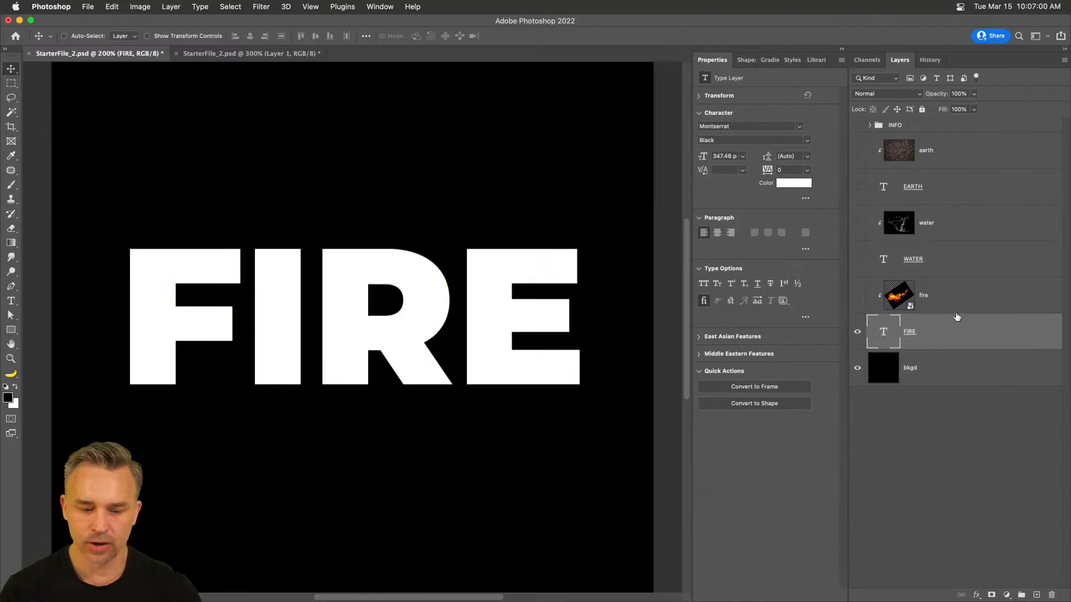
# Load the FIRE text's outline as a selection, view it with the text hidden and shown, and deselect it.
pyautogui.keyDown('alt'); pyautogui.click(879, 336); pyautogui.keyUp('alt')
pyautogui.keyDown('super'); pyautogui.click(885, 334); pyautogui.keyUp('super')
pyautogui.press('super+d')
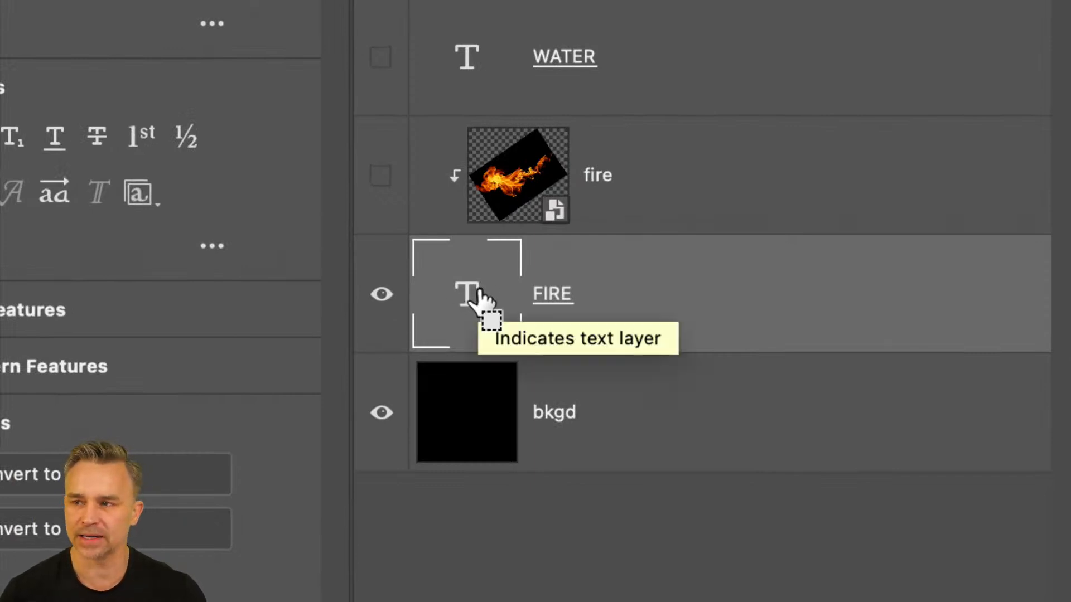
pyautogui.keyDown('super'); pyautogui.click(478, 290); pyautogui.keyUp('super')
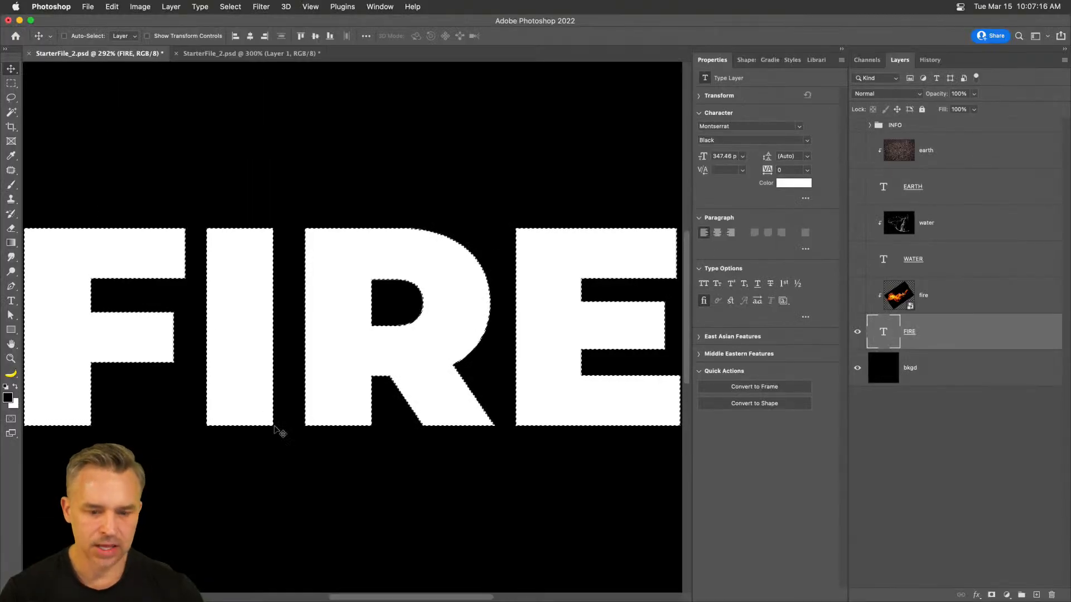
pyautogui.click(857, 332)
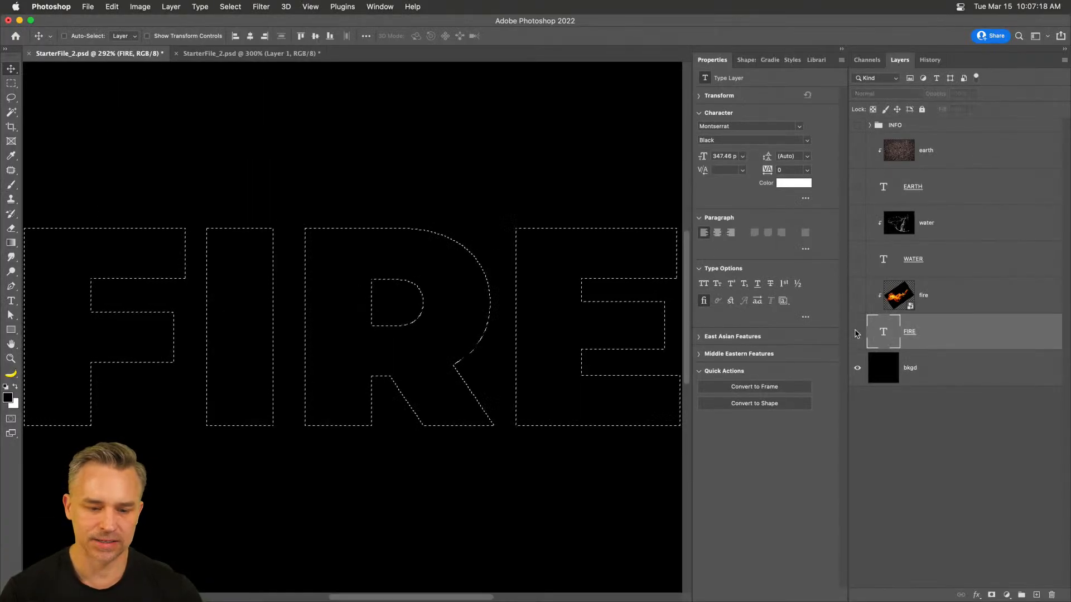
pyautogui.click(857, 333)
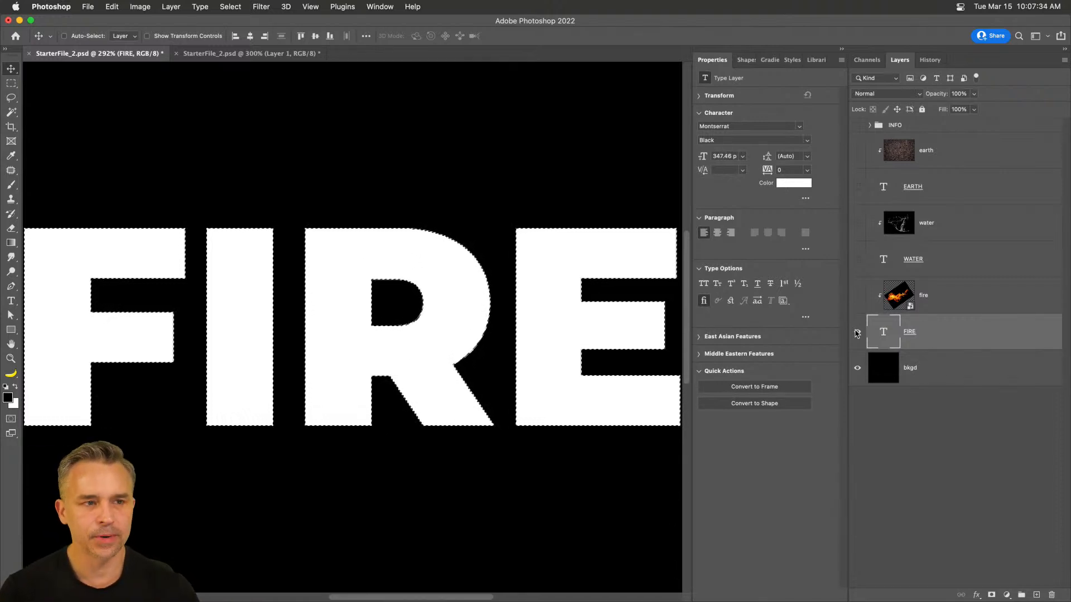
pyautogui.press('super')
pyautogui.press('super+d')
# Show the fire image in the FIRE letters once more, and hide both the fire image and FIRE text layers.
pyautogui.click(857, 333)
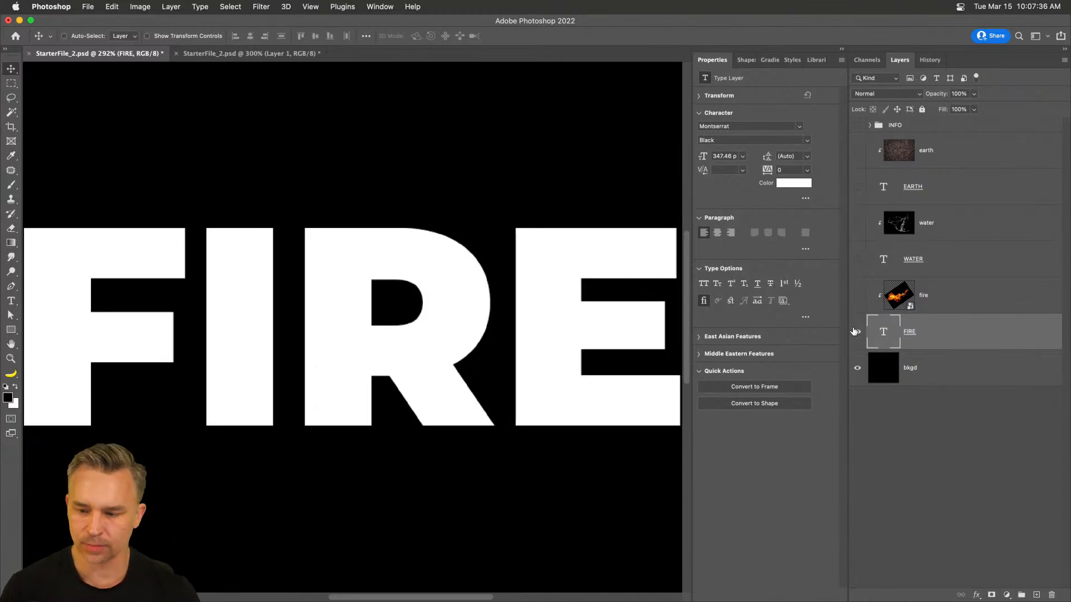
pyautogui.click(859, 296)
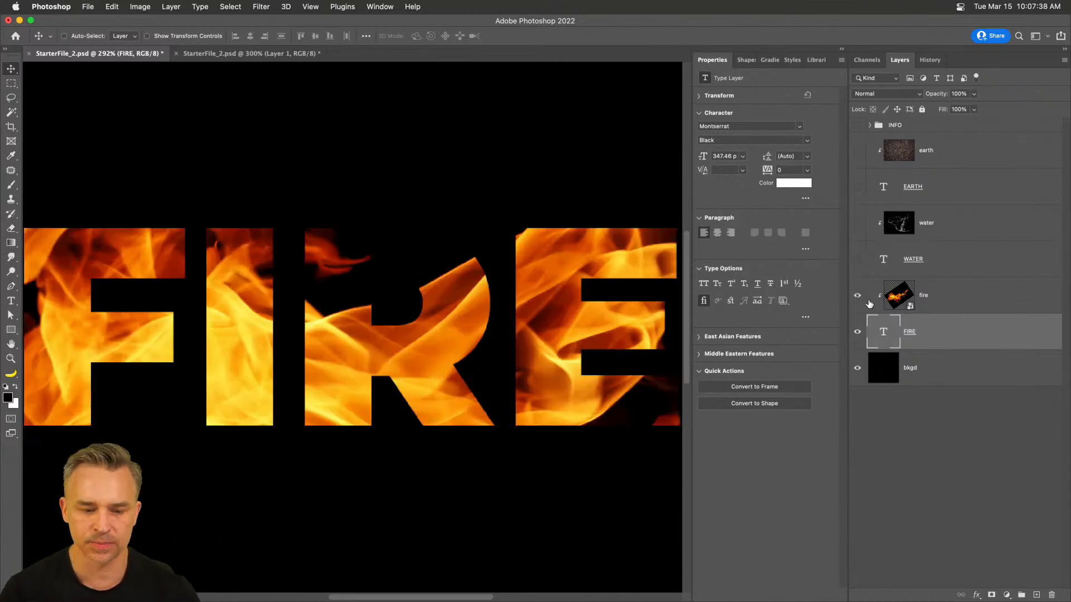
pyautogui.click(967, 295)
pyautogui.moveTo(857, 295); pyautogui.dragTo(857, 332)
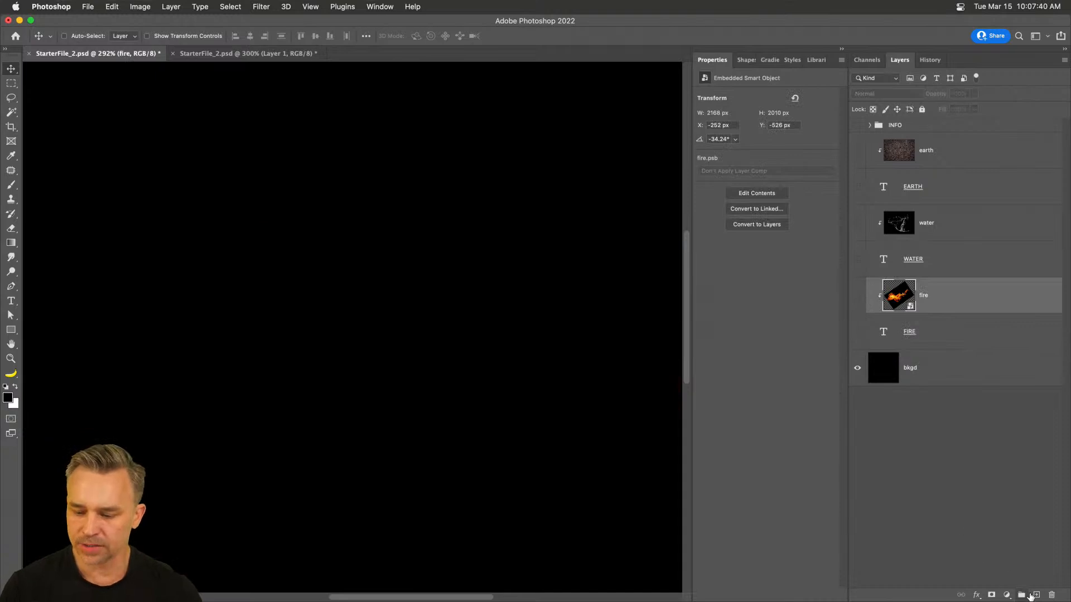
# Add a new empty layer above the fire image and switch to the Freeform Pen tool.
pyautogui.click(1032, 594)
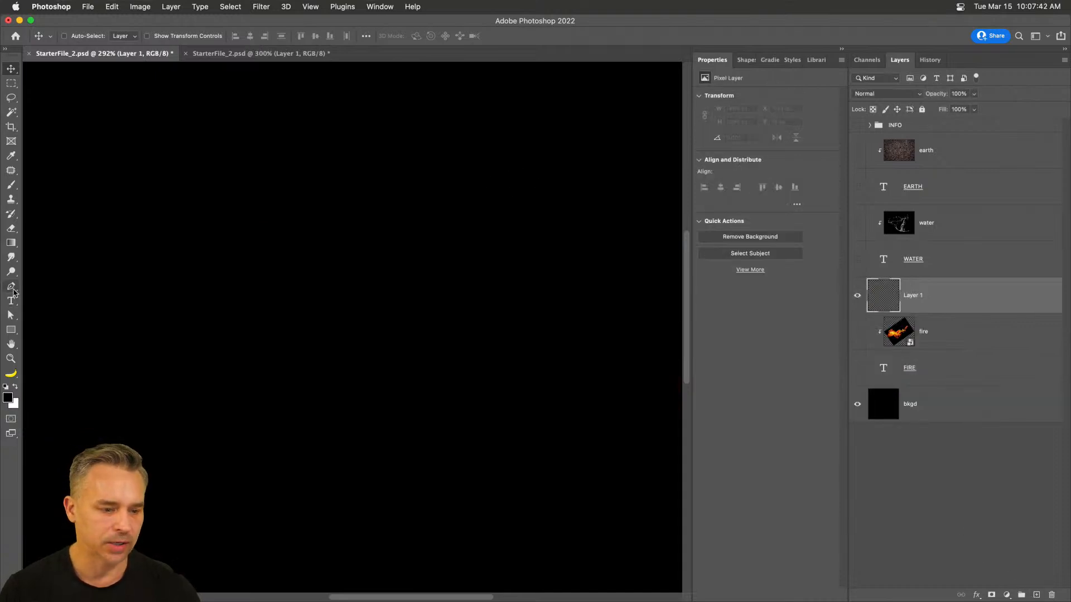
pyautogui.click(14, 290)
pyautogui.rightClick(13, 289)
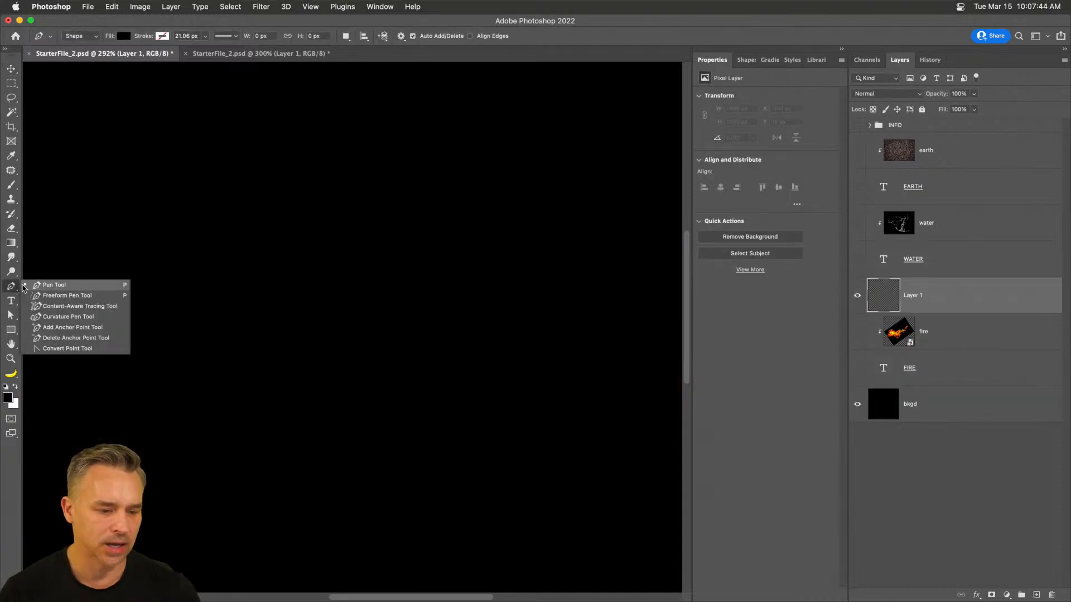
pyautogui.click(51, 300)
# Try drawing a wavy line about 819 px wide across the canvas in Shape mode, and replace its layer with a new empty one.
pyautogui.moveTo(103, 295)
pyautogui.mouseDown()
pyautogui.moveTo(235, 240)
pyautogui.moveTo(425, 339)
pyautogui.moveTo(567, 317)
pyautogui.moveTo(608, 255)
pyautogui.mouseUp()
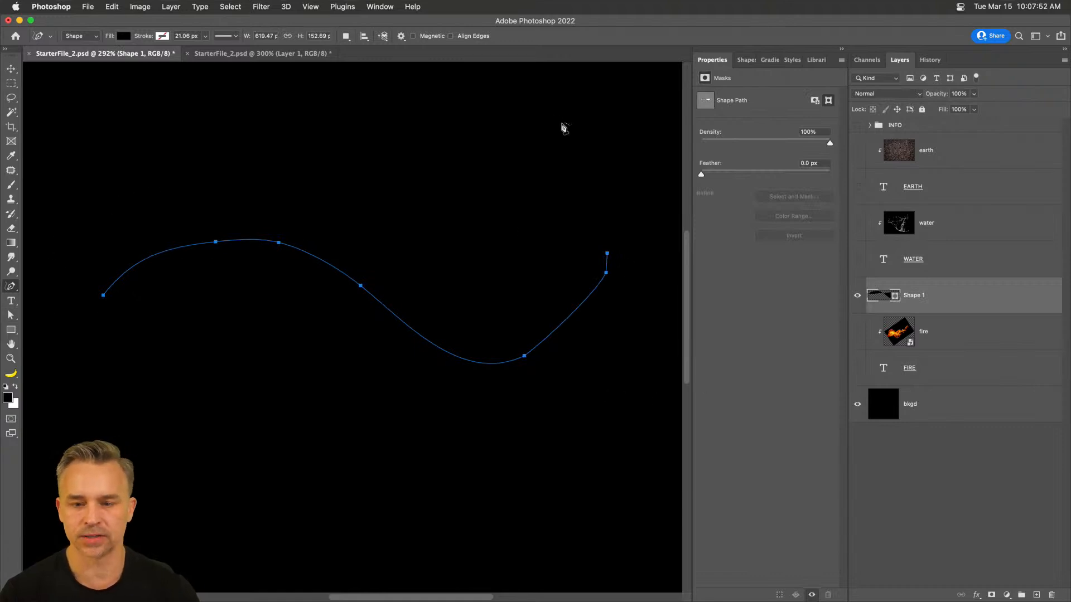
pyautogui.click(375, 7)
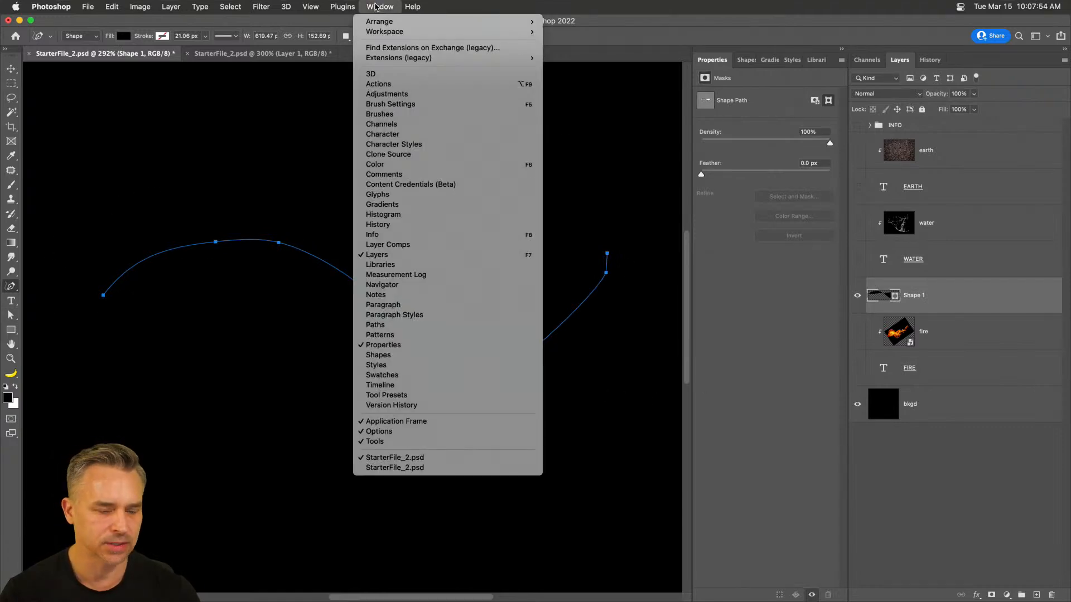
pyautogui.click(374, 7)
pyautogui.click(1054, 596)
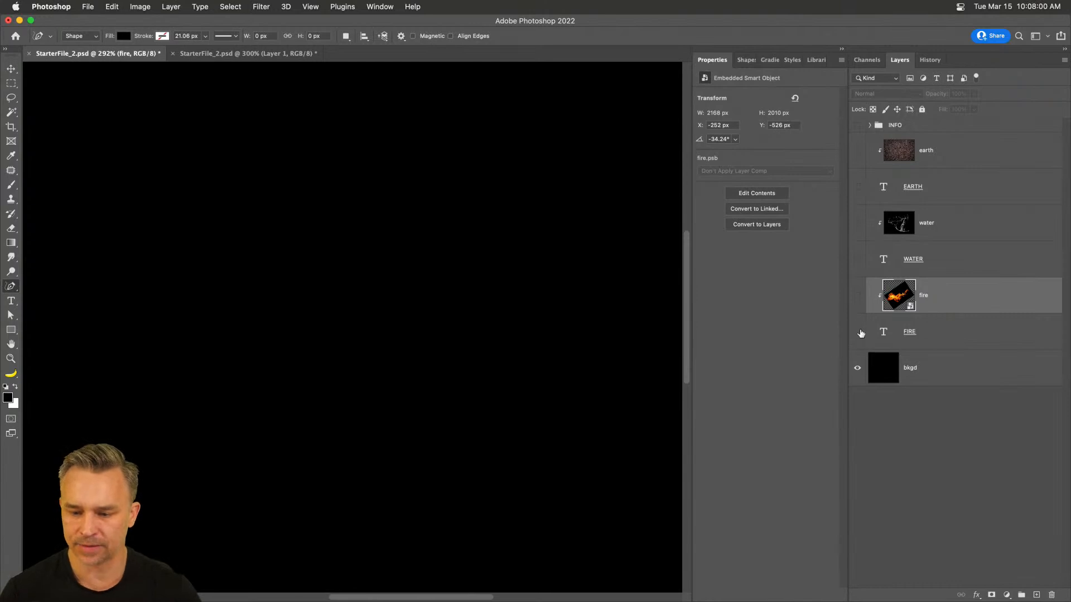
pyautogui.click(1037, 595)
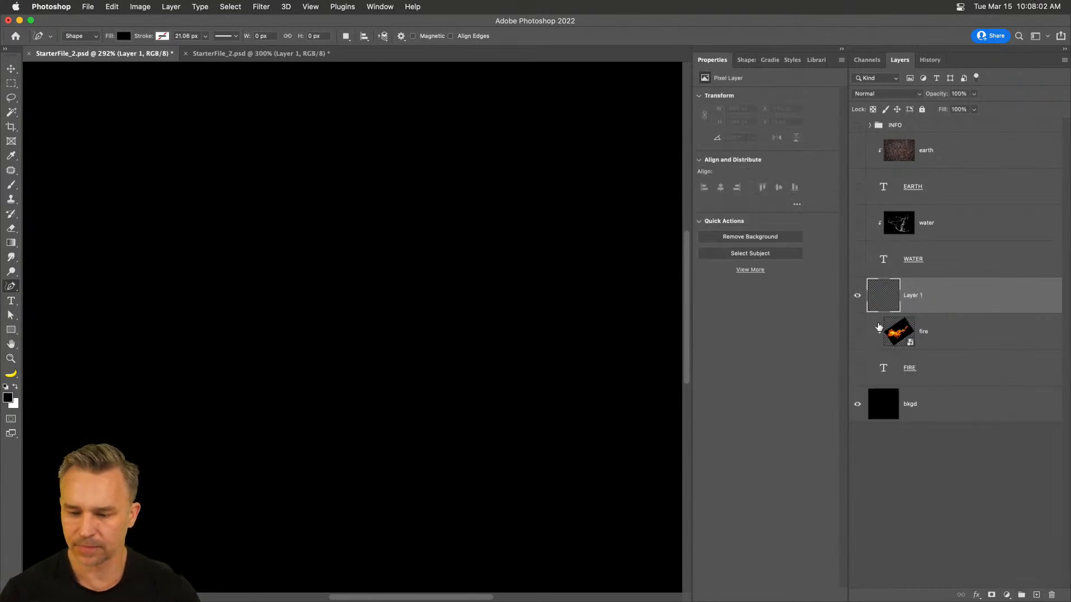
# Preview the plain FIRE text, hide it again, and set the Freeform Pen tool to Path mode.
pyautogui.click(857, 367)
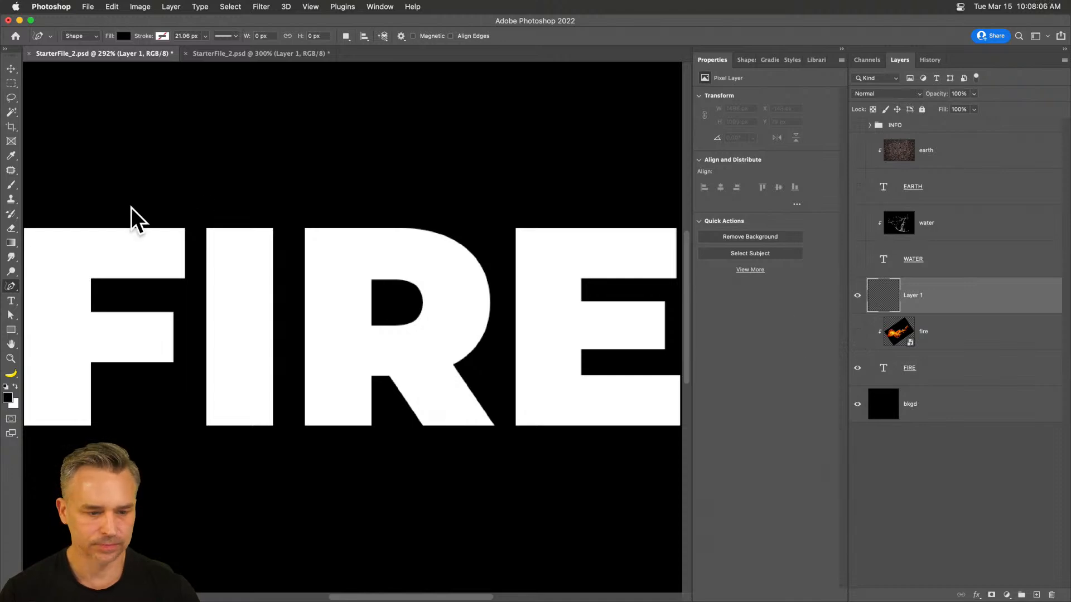
pyautogui.moveTo(141, 198); pyautogui.dragTo(212, 197)
pyautogui.click(857, 368)
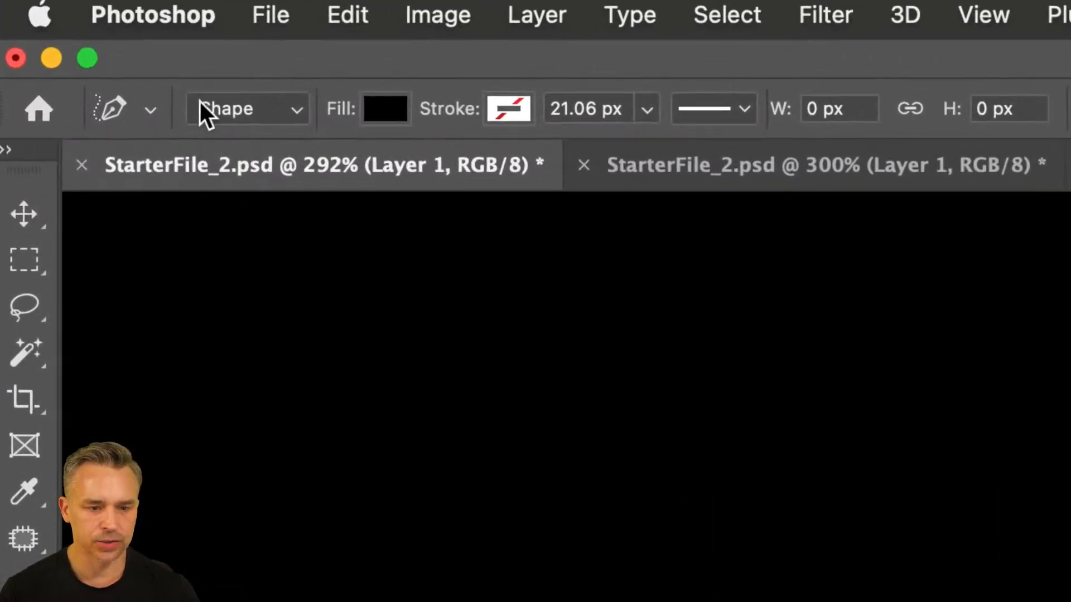
pyautogui.click(202, 106)
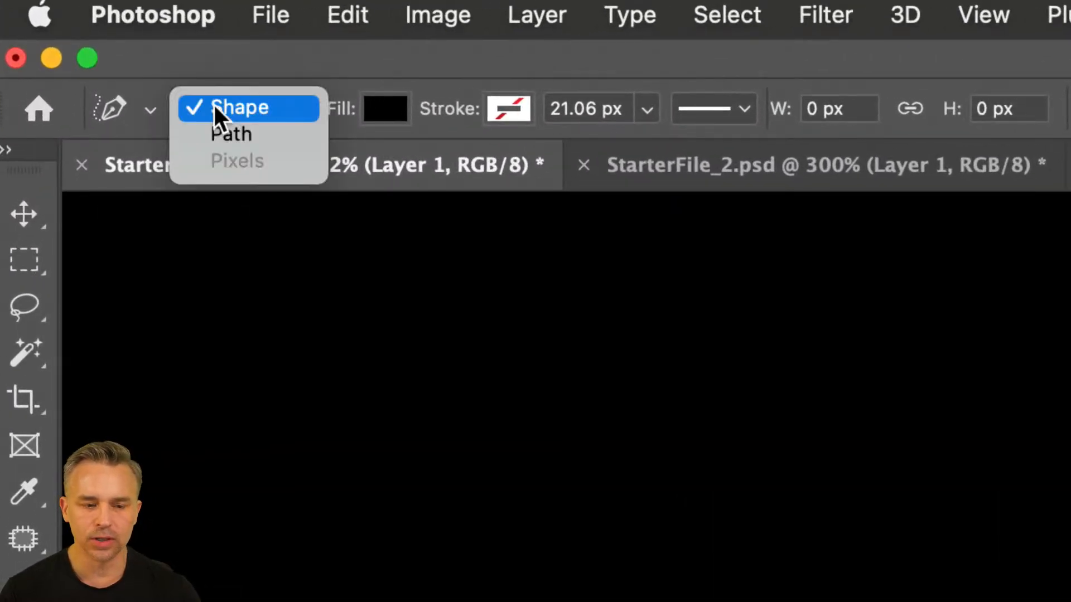
pyautogui.click(300, 135)
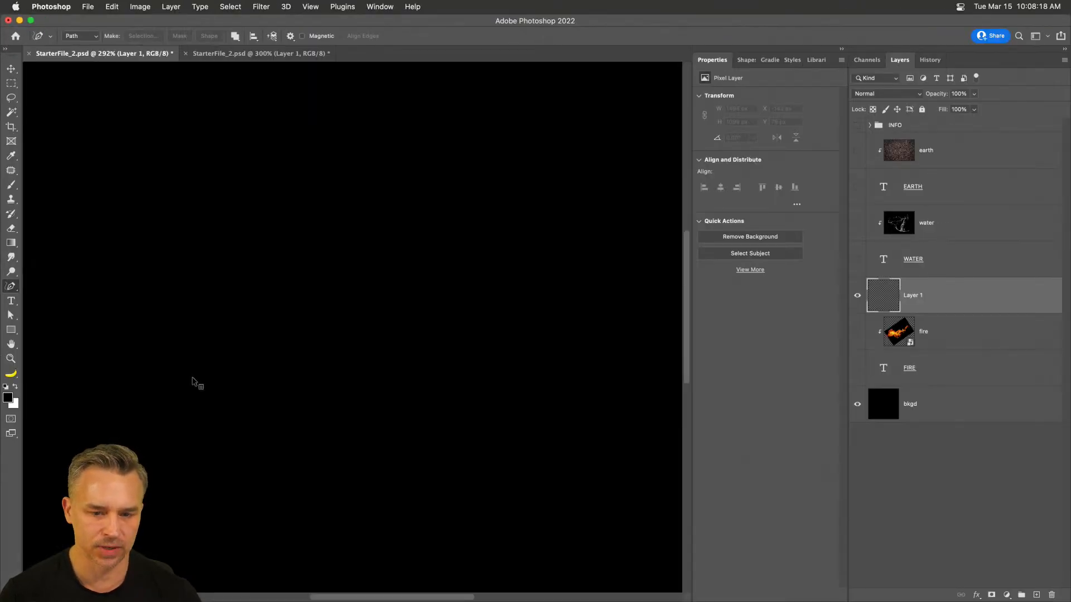
# Draw an open wavy path about 604 px wide and 143 px high across the canvas with the Freeform Pen.
pyautogui.click(120, 317)
pyautogui.click(244, 252)
pyautogui.click(401, 339)
pyautogui.click(444, 353)
pyautogui.click(478, 360)
pyautogui.click(588, 291)
pyautogui.click(612, 243)
pyautogui.press('Escape')
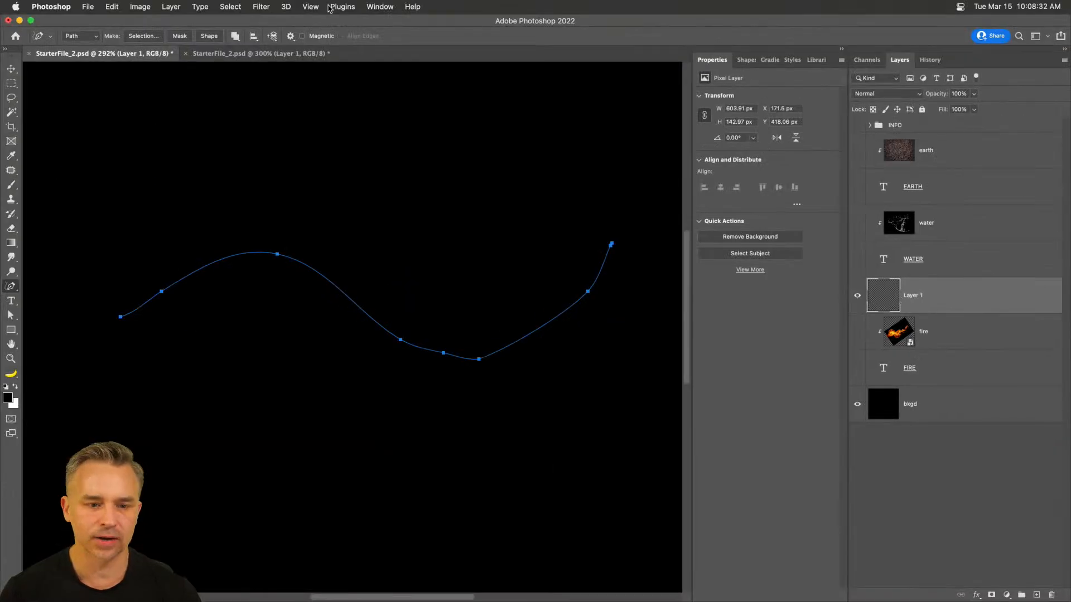
# Start the Flame render filter on the wavy path and apply its Default preset.
pyautogui.click(261, 6)
pyautogui.moveTo(288, 211)
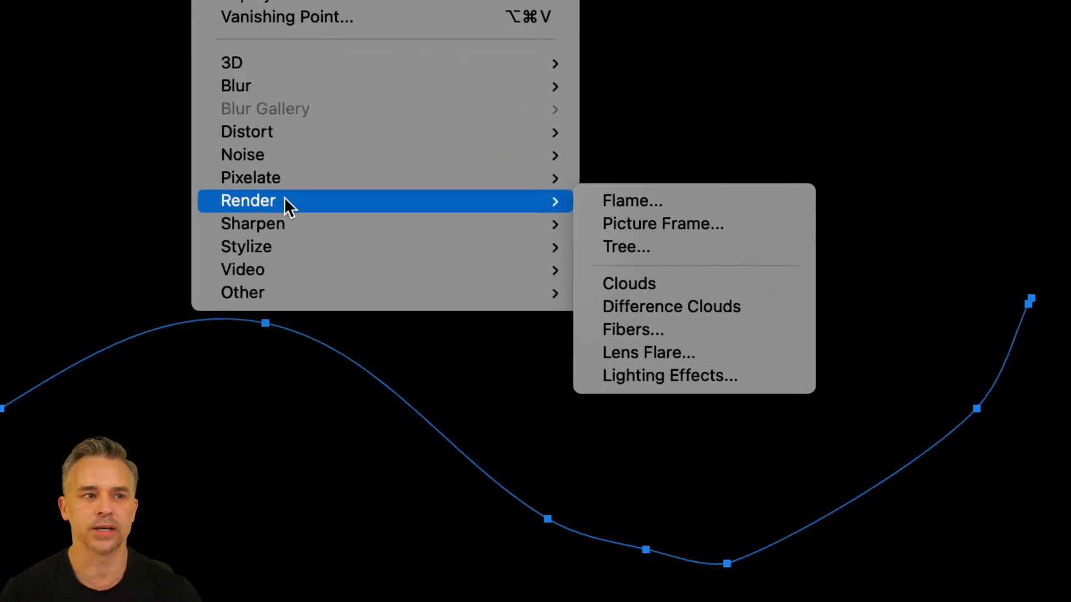
pyautogui.click(704, 199)
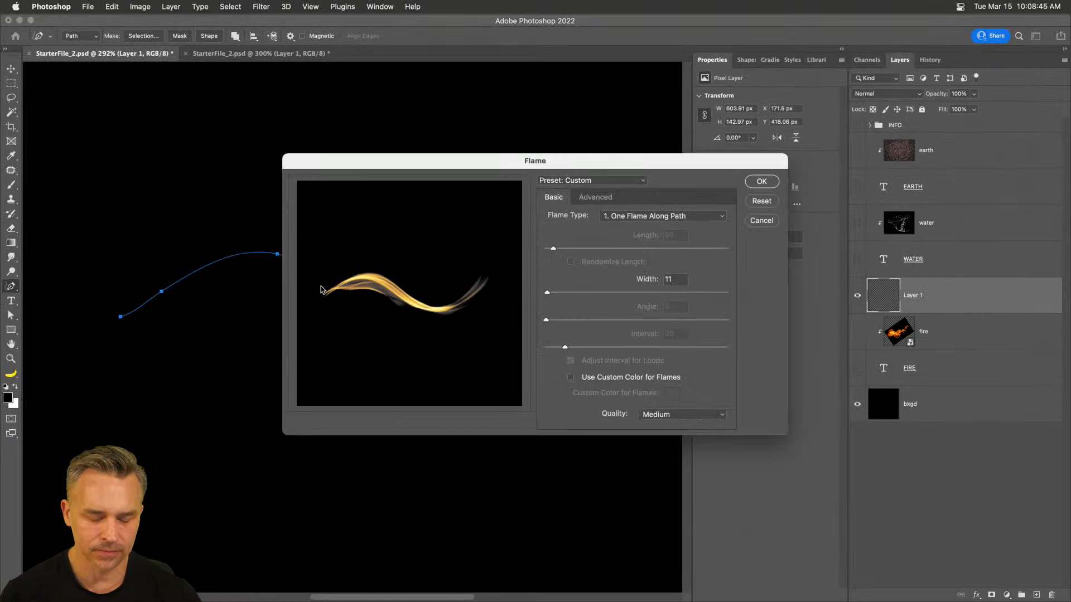
pyautogui.moveTo(355, 164); pyautogui.dragTo(485, 163)
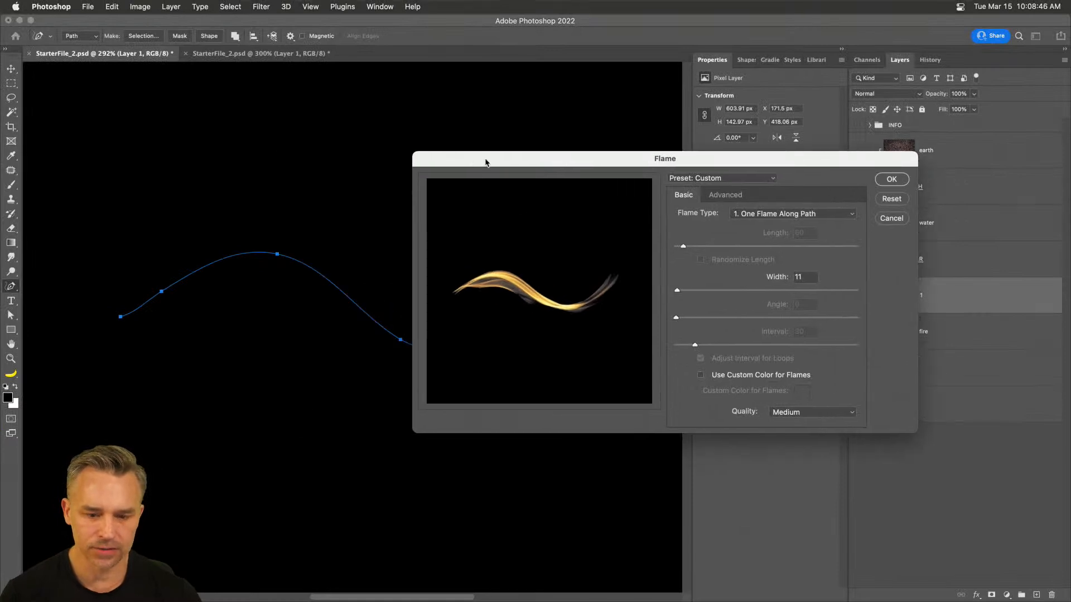
pyautogui.click(752, 216)
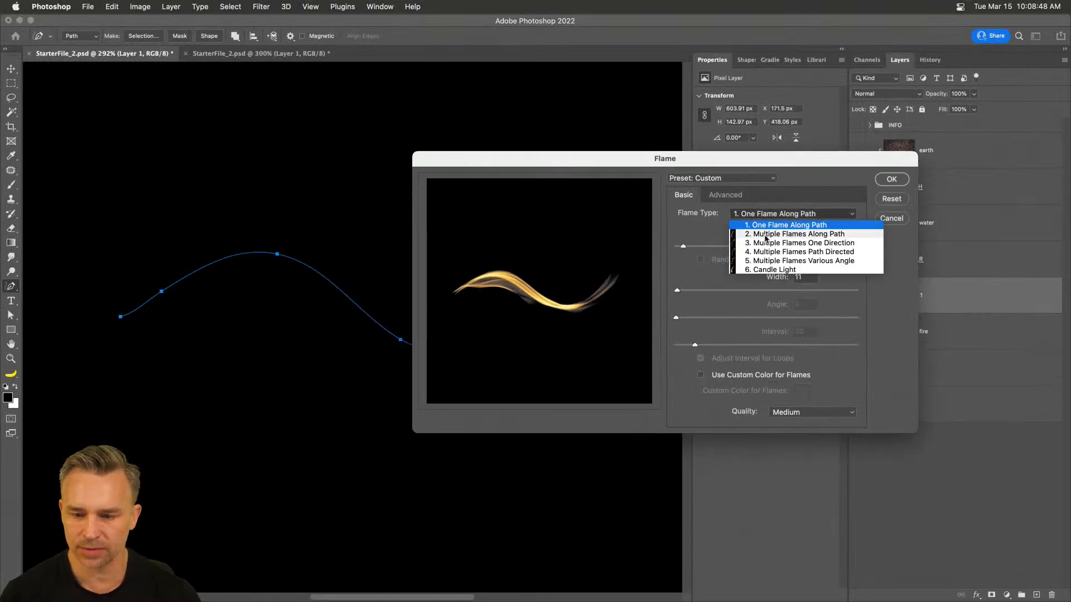
pyautogui.click(723, 217)
pyautogui.click(701, 180)
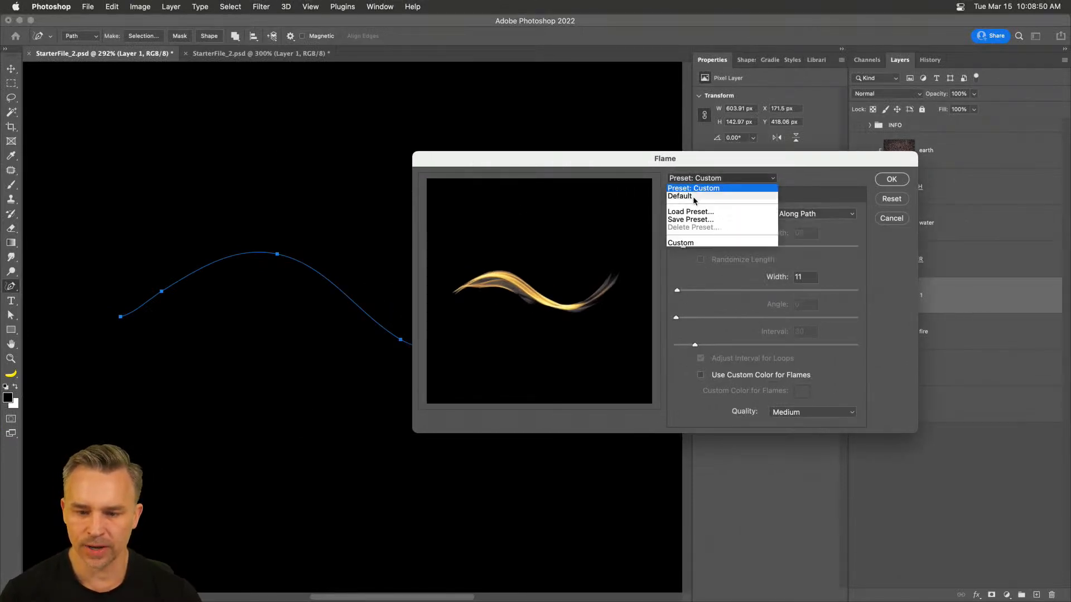
pyautogui.click(694, 193)
pyautogui.moveTo(535, 166); pyautogui.dragTo(564, 182)
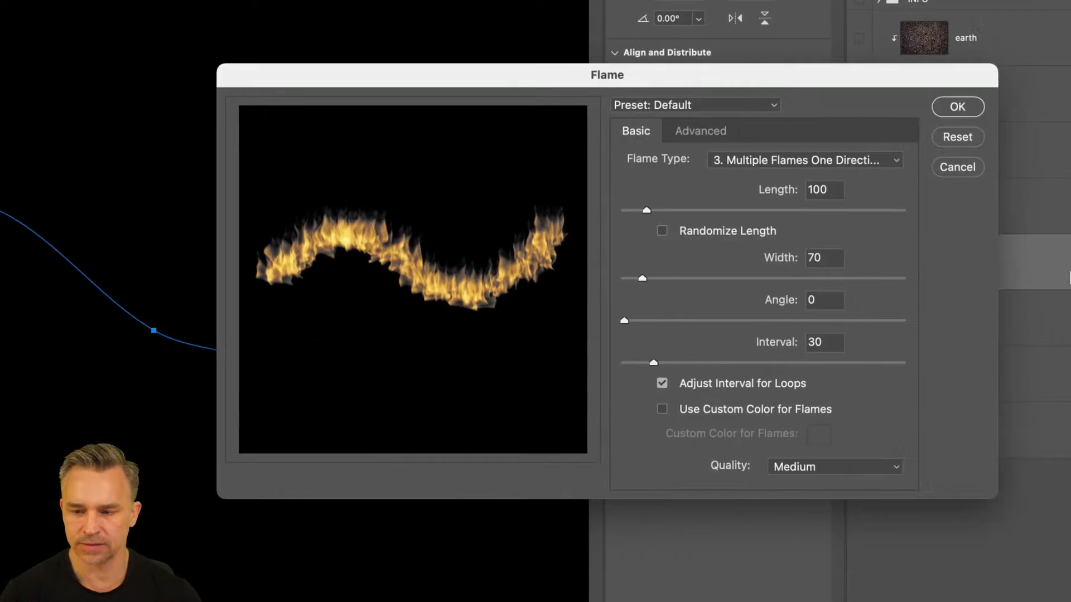
# Try a flame length of 169, a width of 135 and an angle of 0 in the Flame filter.
pyautogui.moveTo(660, 210); pyautogui.dragTo(667, 212)
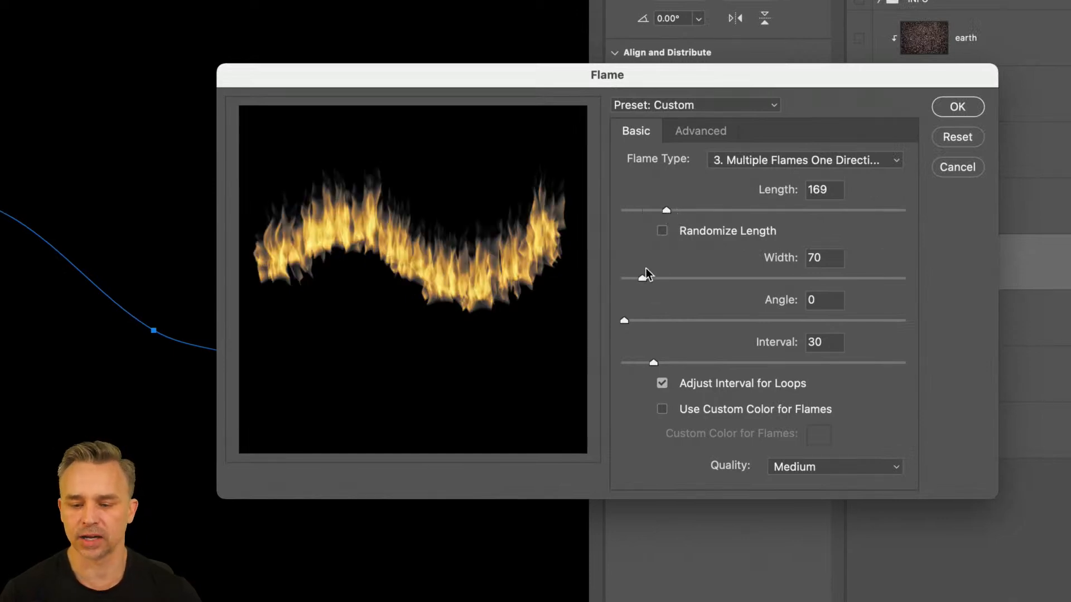
pyautogui.click(677, 277)
pyautogui.click(675, 320)
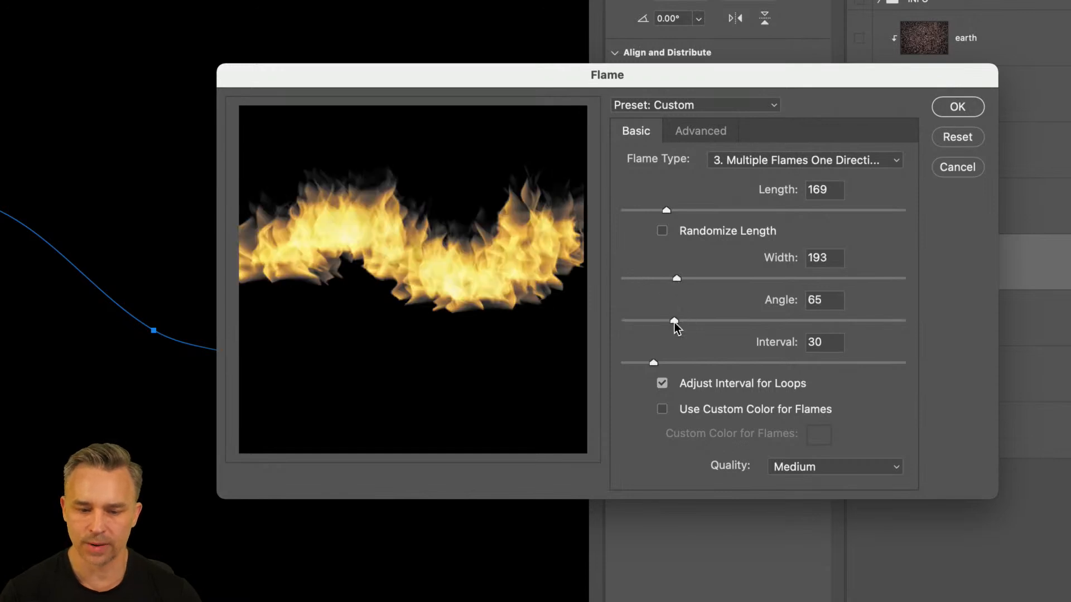
pyautogui.click(660, 278)
pyautogui.click(623, 320)
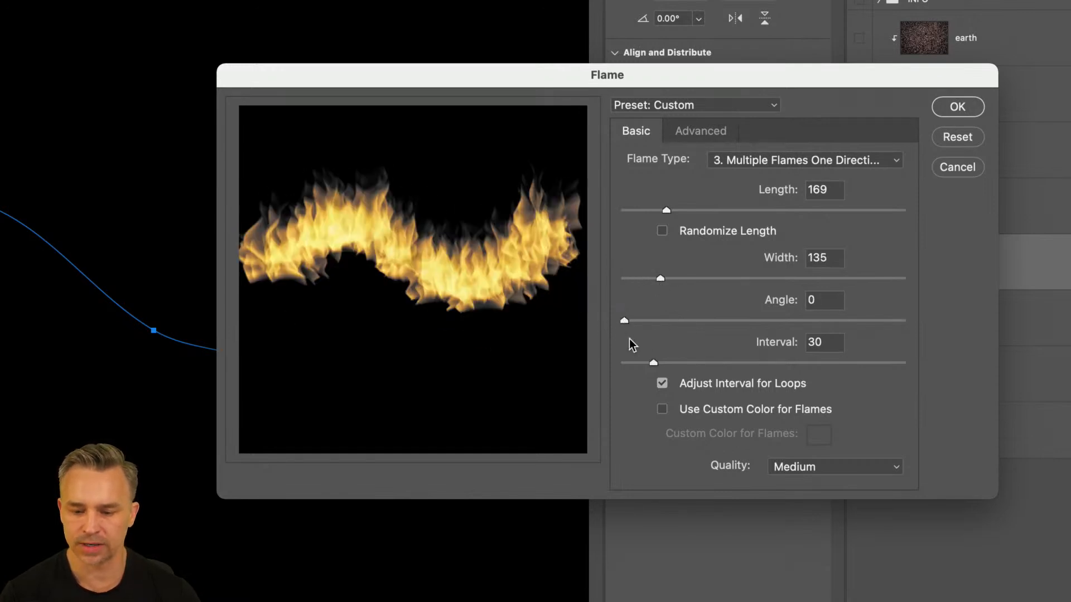
# Set the flame type to One Flame Along Path with a width of 116 and render the flame.
pyautogui.click(771, 163)
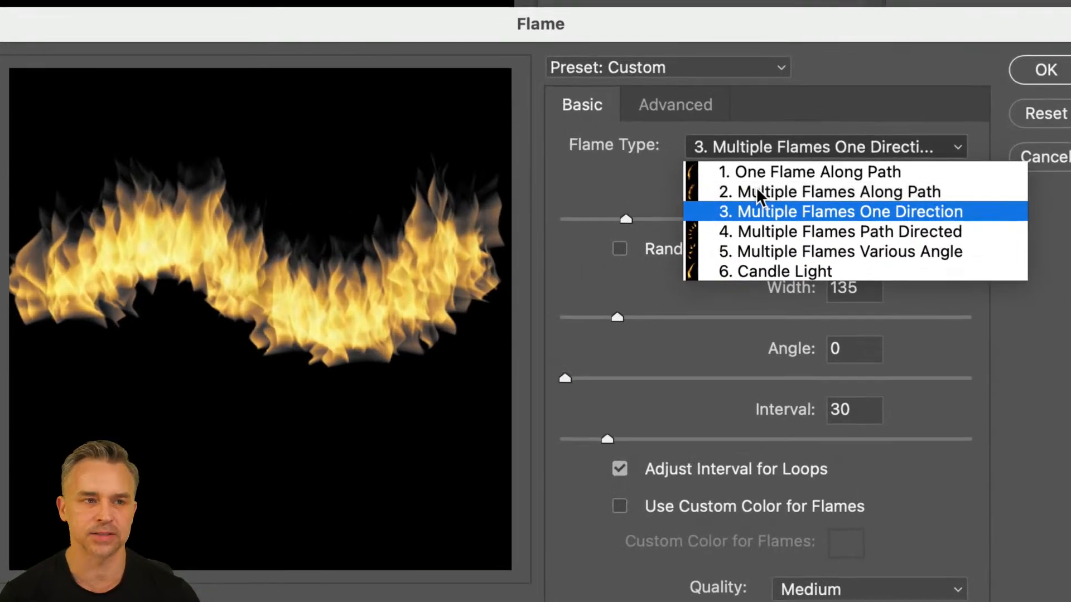
pyautogui.click(768, 170)
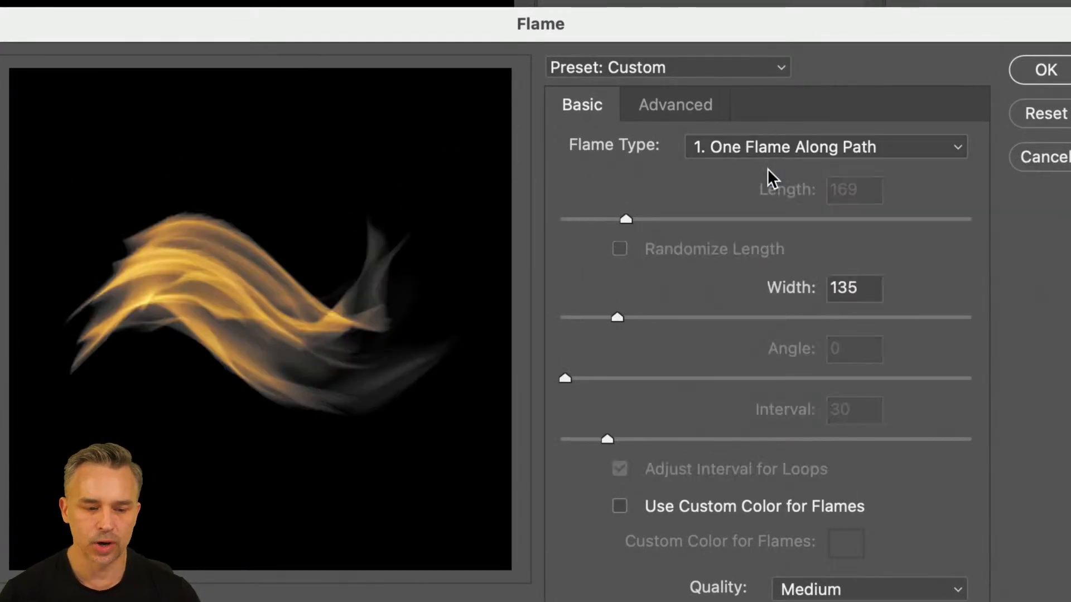
pyautogui.moveTo(654, 306); pyautogui.dragTo(611, 316)
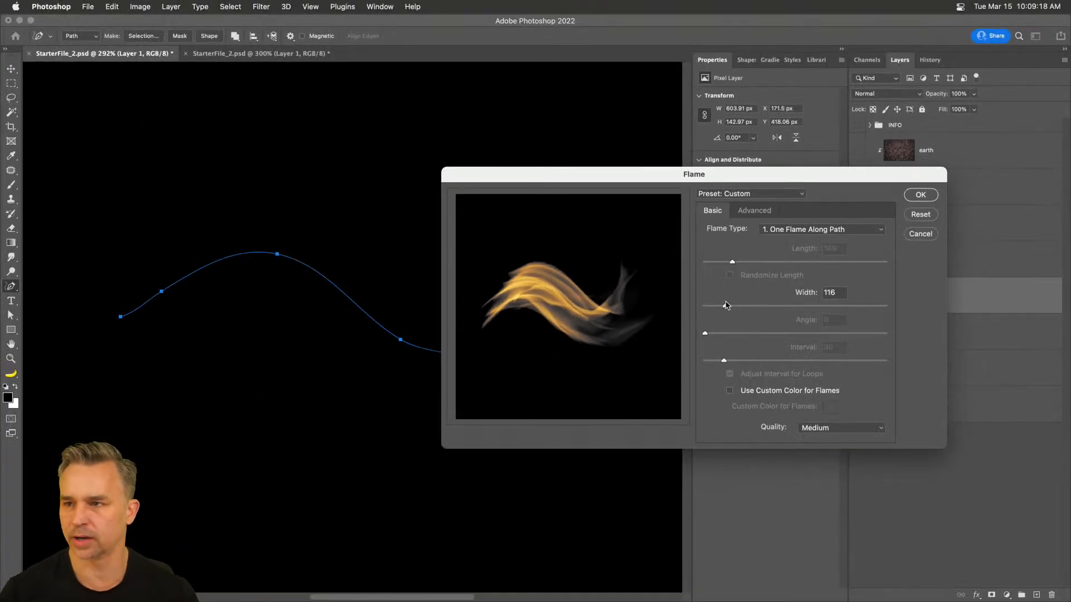
pyautogui.click(916, 198)
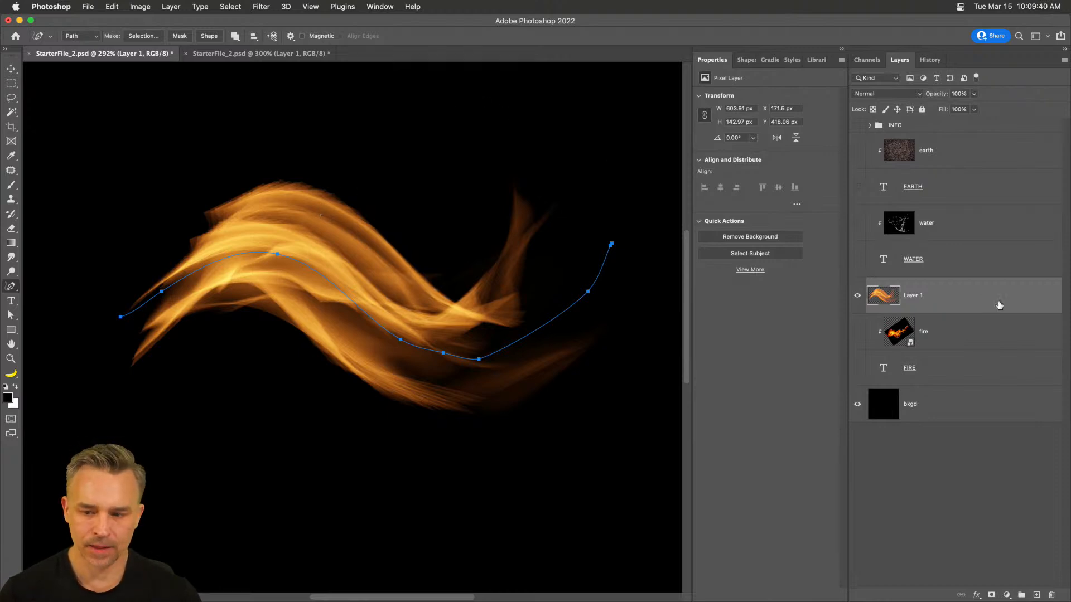
# Display the Paths panel and place it on the empty canvas area above the flame's tail.
pyautogui.click(385, 6)
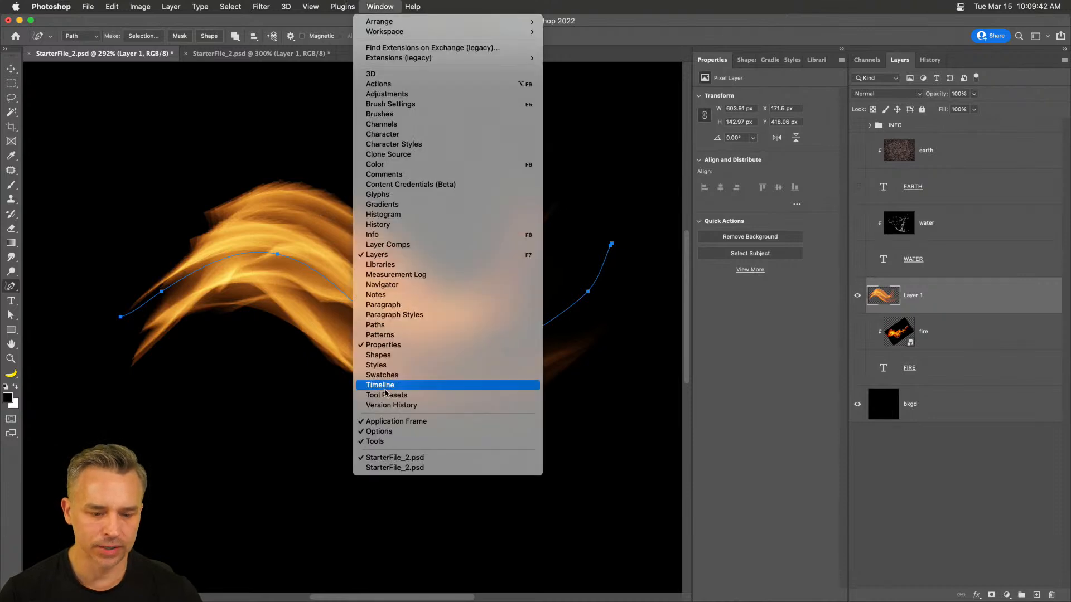
pyautogui.click(401, 325)
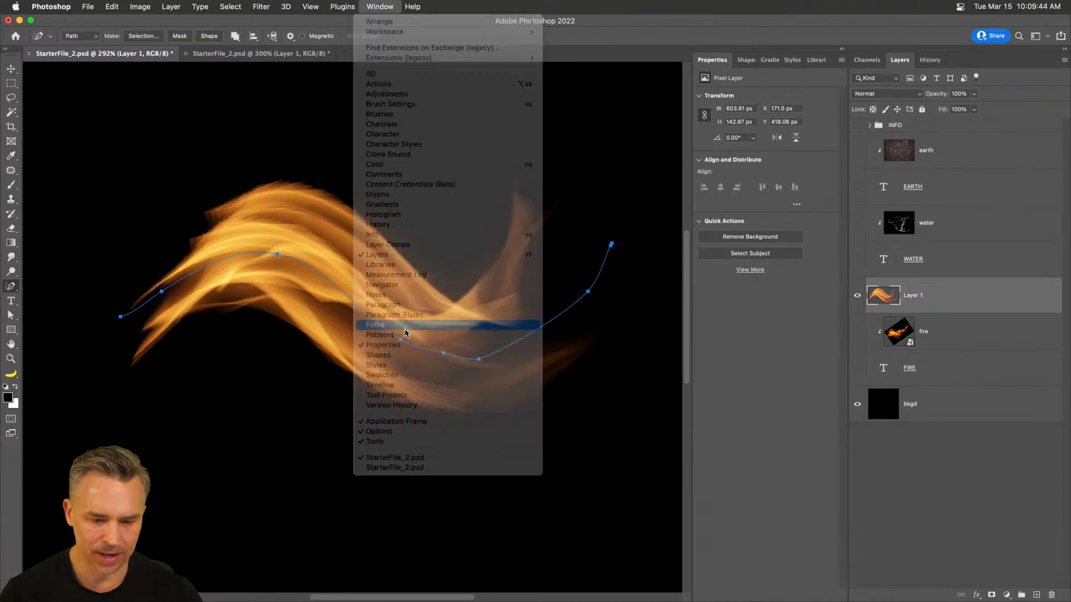
pyautogui.moveTo(638, 240); pyautogui.dragTo(576, 362)
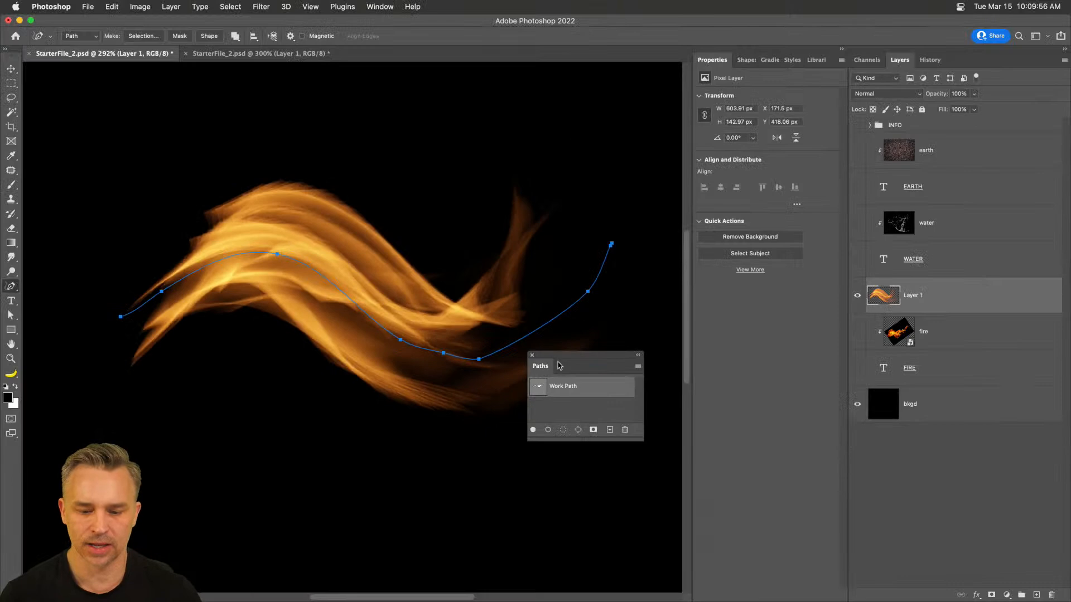
pyautogui.moveTo(680, 355); pyautogui.dragTo(588, 114)
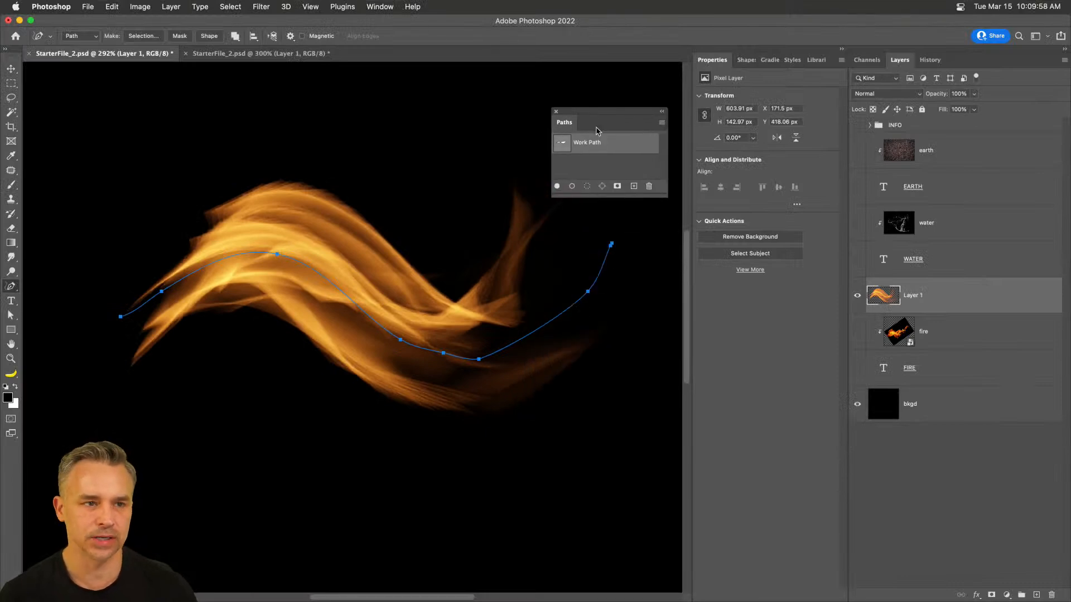
# Show the fire image and FIRE text layers, and move the rendered flame to about X 207 px, Y 387 px over the letters.
pyautogui.moveTo(859, 333); pyautogui.dragTo(859, 369)
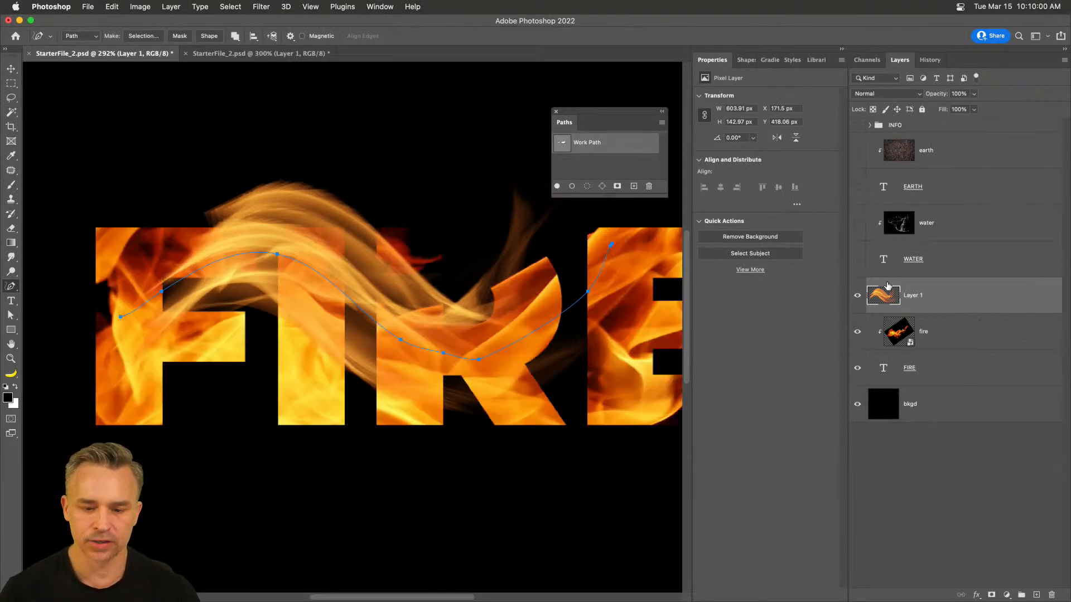
pyautogui.click(608, 167)
pyautogui.click(11, 68)
pyautogui.moveTo(495, 351)
pyautogui.mouseDown()
pyautogui.moveTo(494, 252)
pyautogui.moveTo(452, 314)
pyautogui.moveTo(544, 473)
pyautogui.moveTo(535, 425)
pyautogui.moveTo(476, 411)
pyautogui.moveTo(517, 416)
pyautogui.mouseUp()
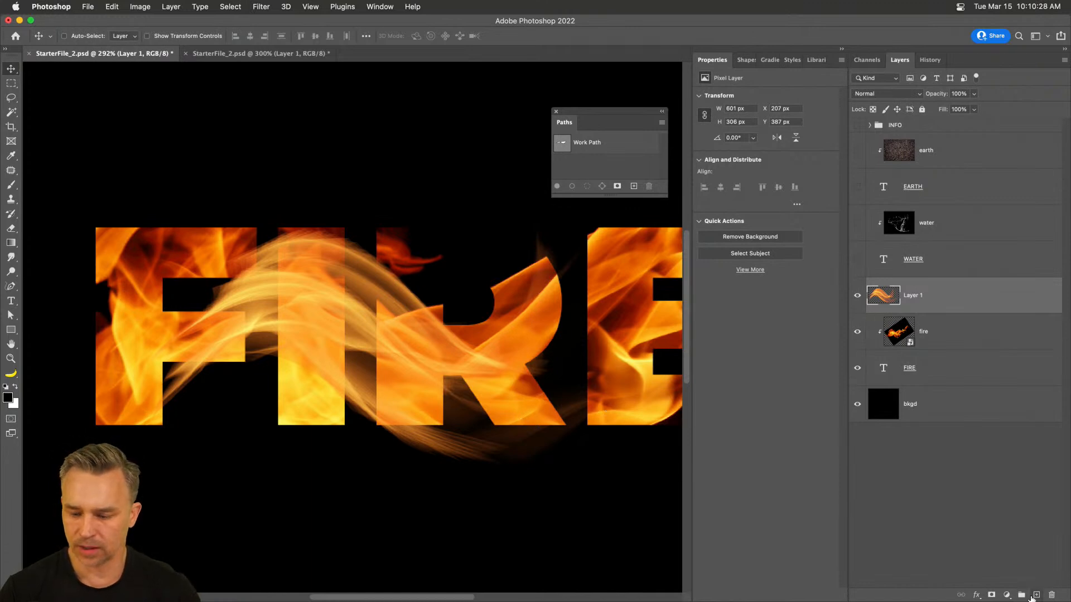
# Add a new empty layer above the rendered flame and hide the flame layer.
pyautogui.press('super+shift+alt+n')
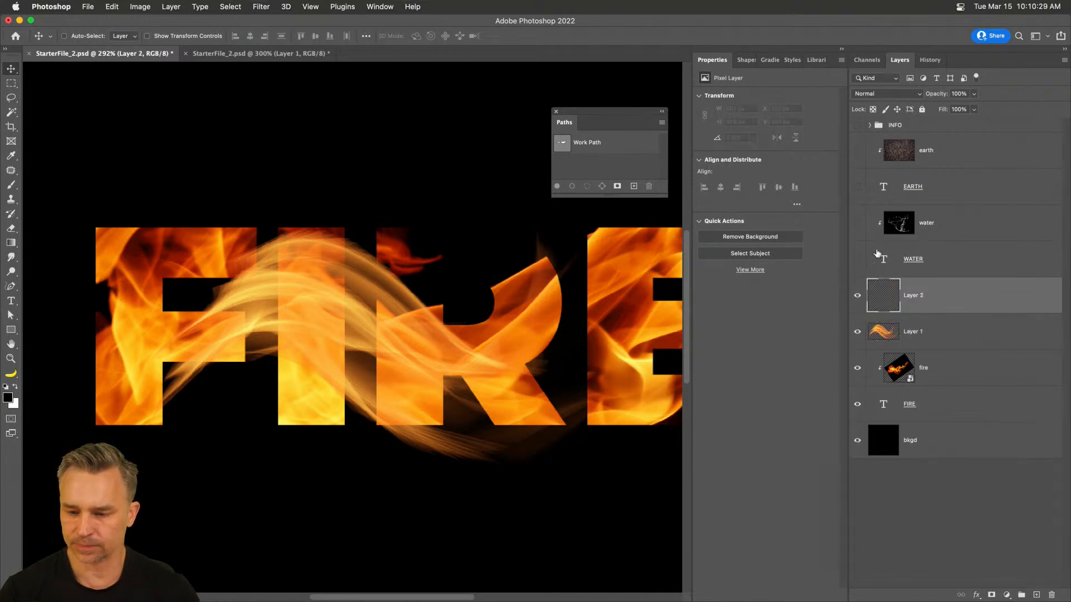
pyautogui.click(858, 332)
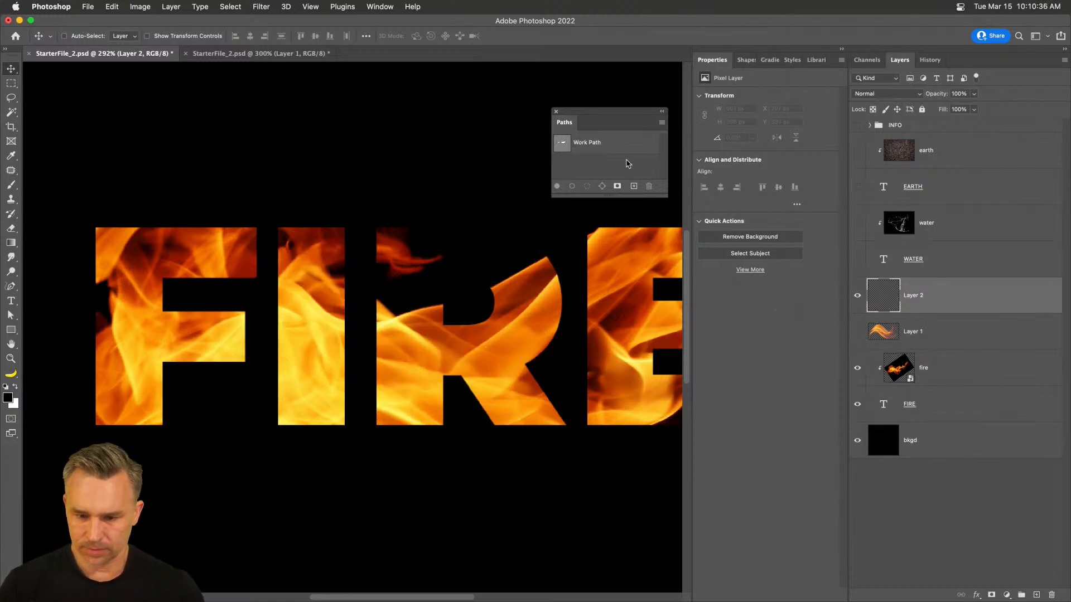
# Delete the wavy work path.
pyautogui.click(588, 144)
pyautogui.click(649, 187)
pyautogui.click(563, 218)
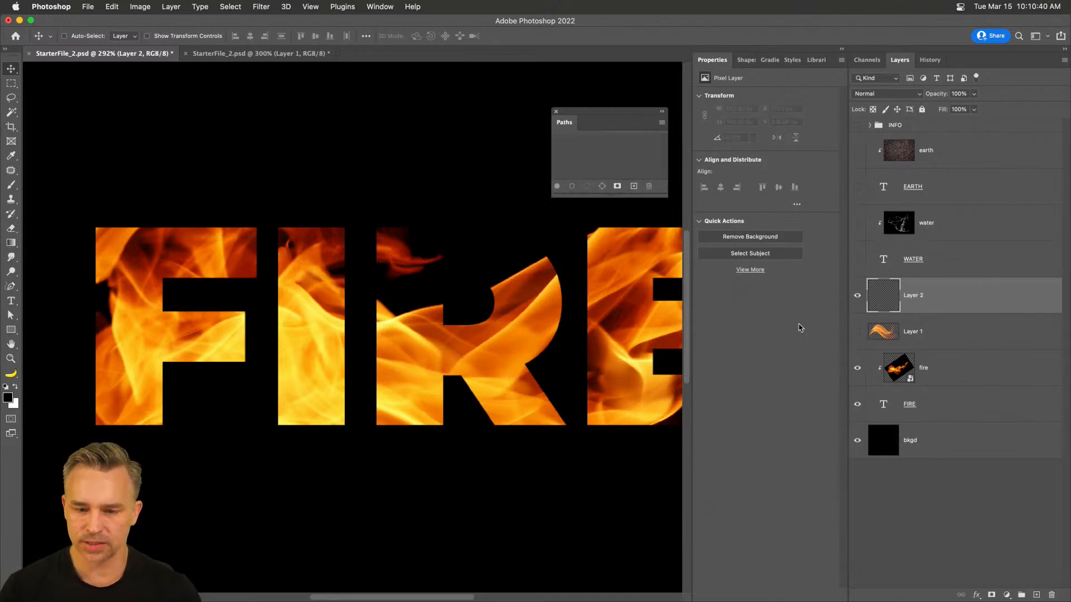
# Load the outlines of the FIRE text as a selection, with both the fire image and the text layer hidden.
pyautogui.click(887, 410)
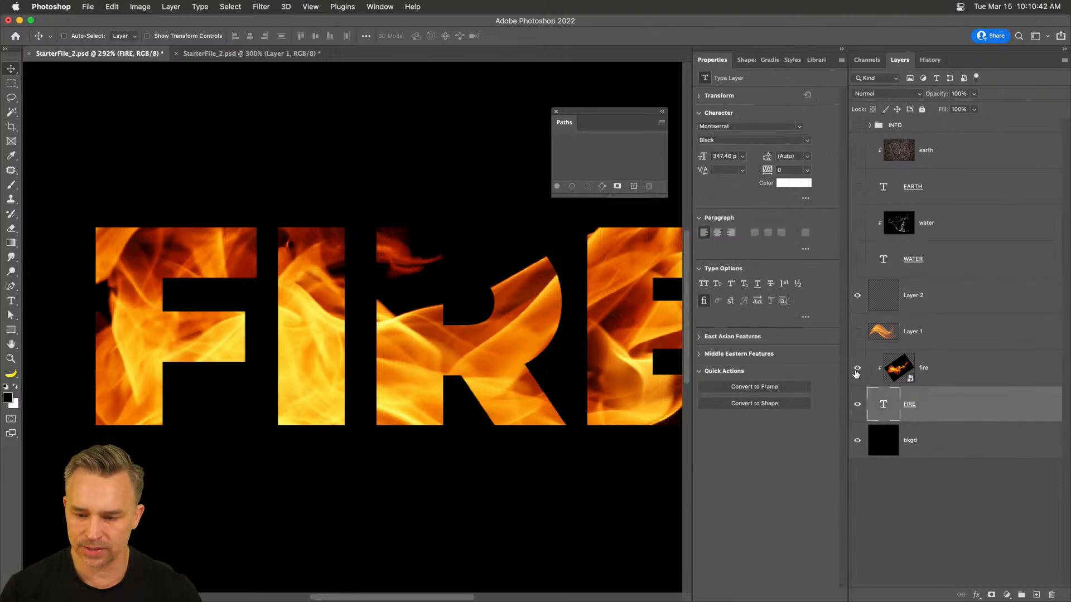
pyautogui.click(857, 371)
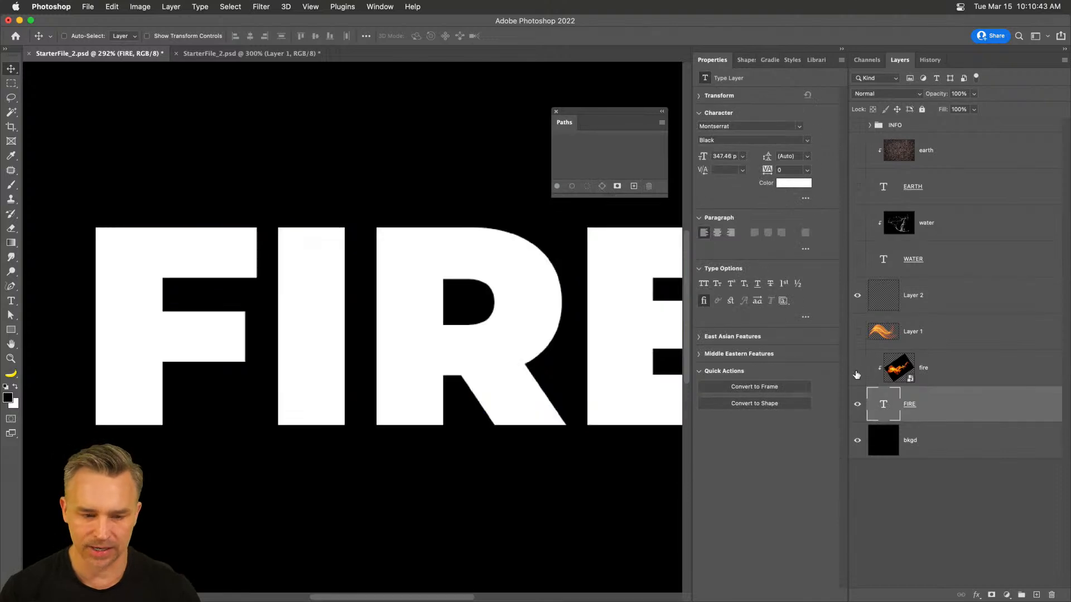
pyautogui.keyDown('super'); pyautogui.click(887, 410); pyautogui.keyUp('super')
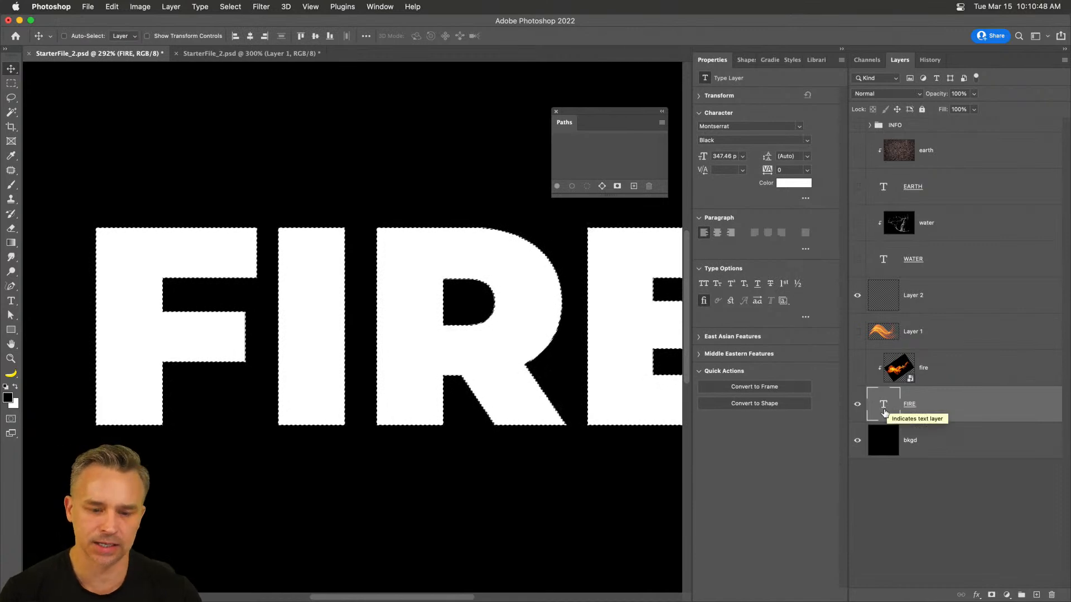
pyautogui.click(857, 404)
pyautogui.moveTo(586, 128); pyautogui.dragTo(523, 287)
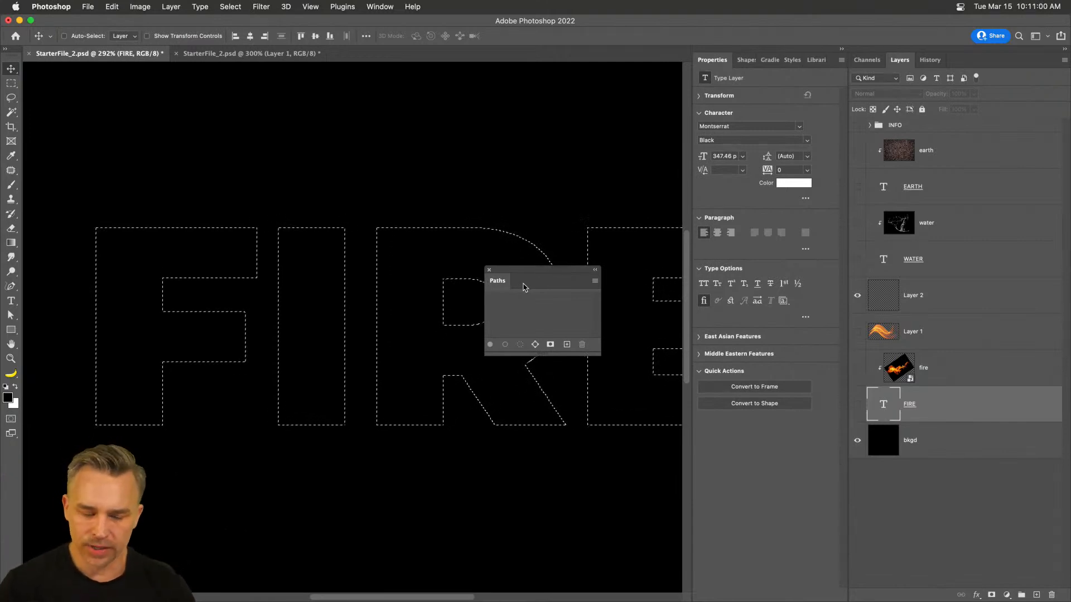
pyautogui.click(858, 405)
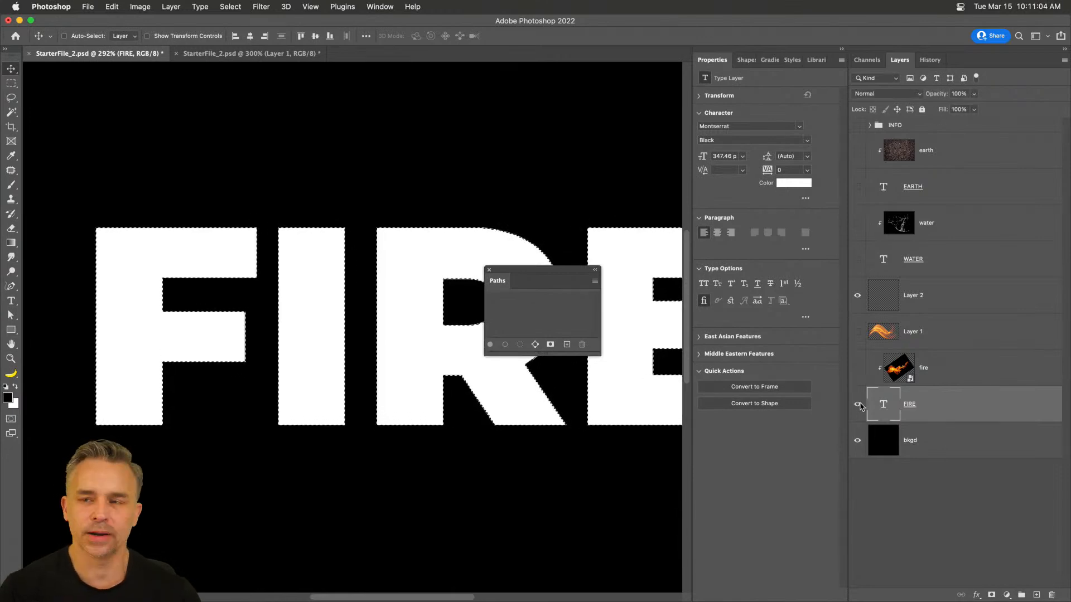
pyautogui.click(858, 405)
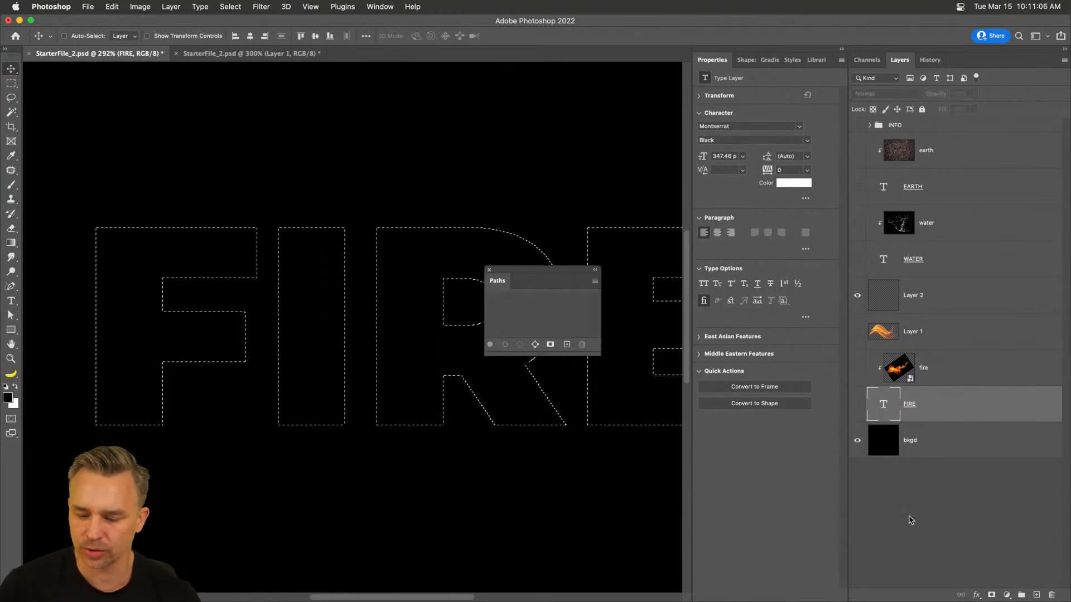
# Add a new empty layer directly above the fire image and convert the FIRE letter selection into a work path.
pyautogui.click(930, 368)
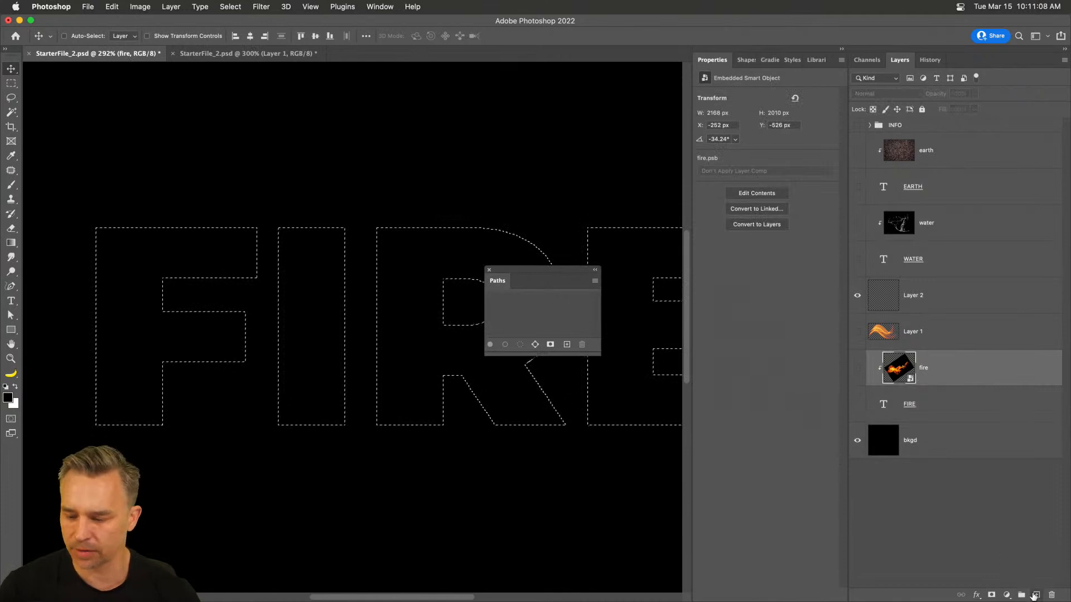
pyautogui.click(1037, 594)
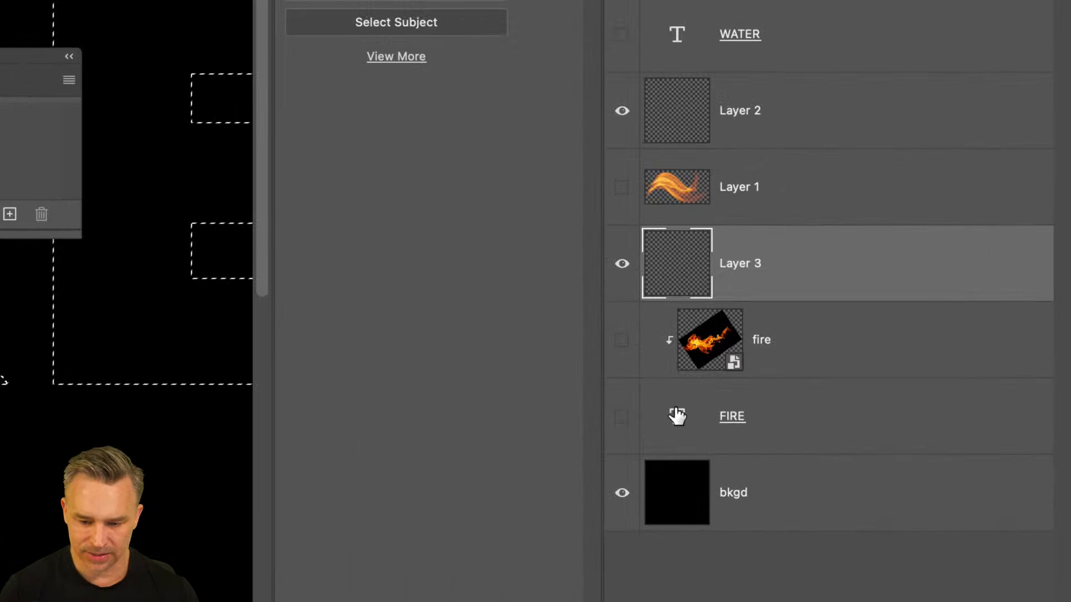
pyautogui.click(677, 416)
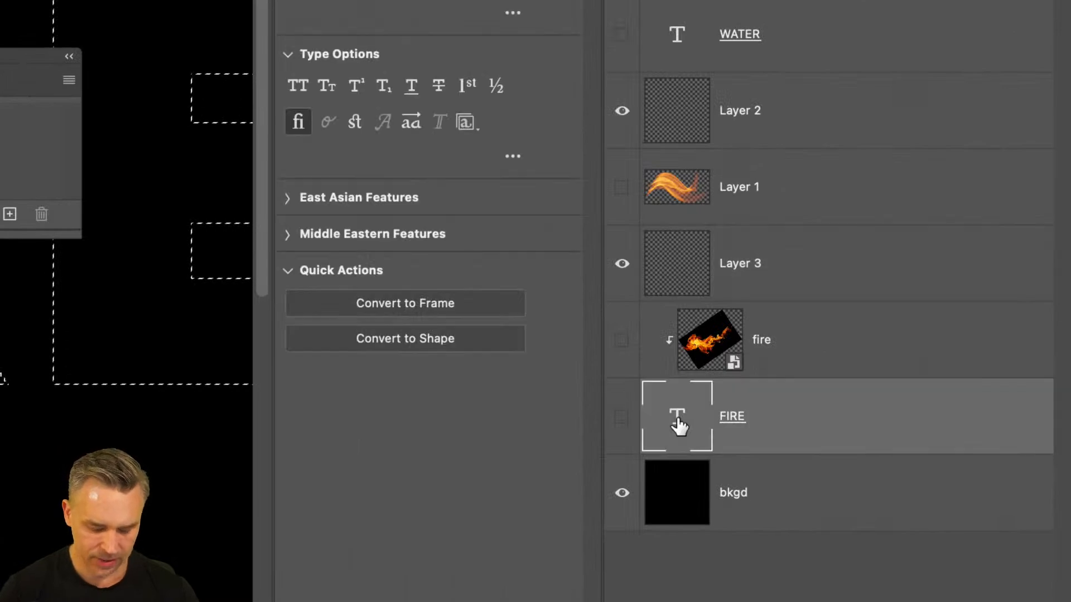
pyautogui.click(722, 292)
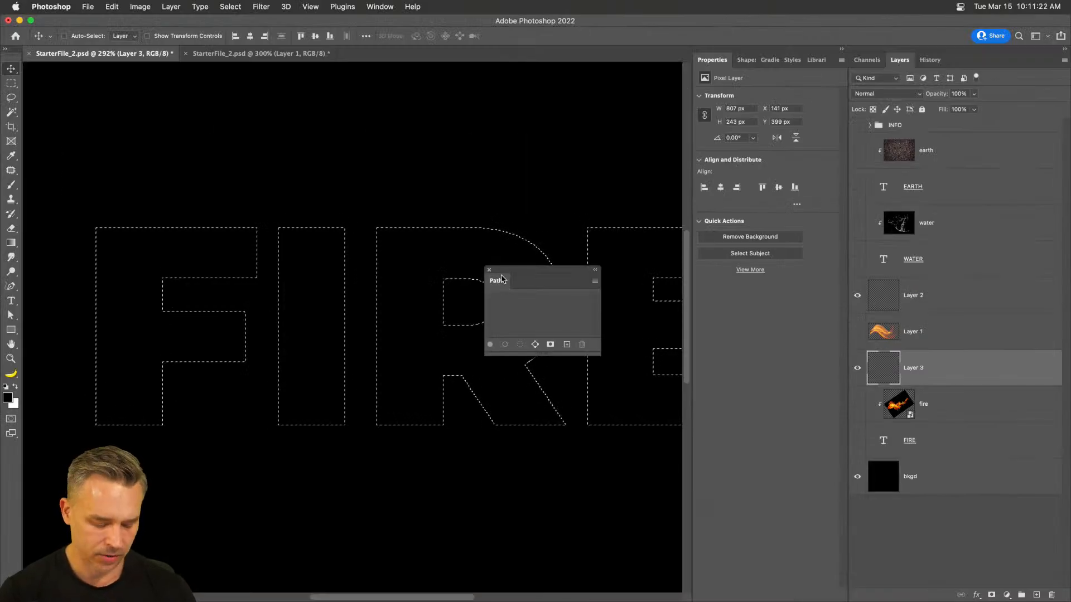
pyautogui.moveTo(536, 285); pyautogui.dragTo(568, 297)
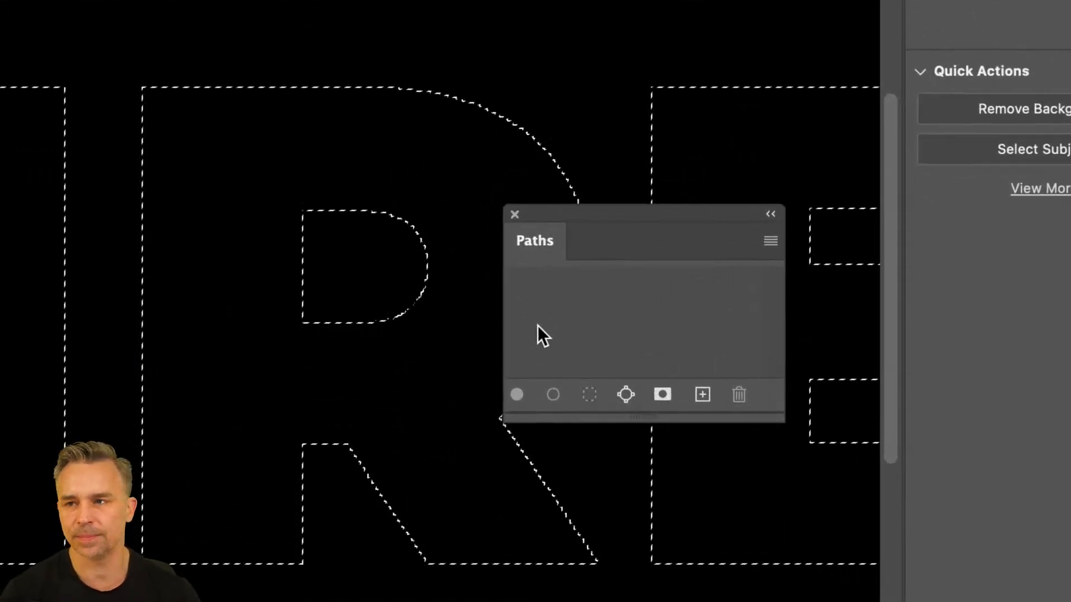
pyautogui.click(625, 394)
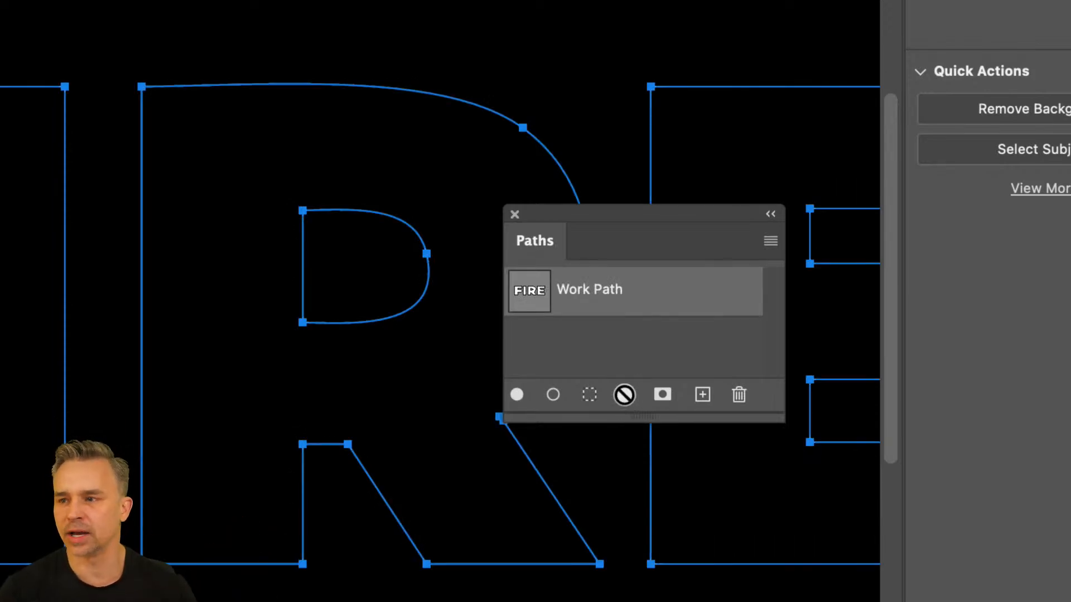
# Rename the empty layer above the fire image as "fire layer", with the whole canvas in view.
pyautogui.scroll(-10, 623, 393)
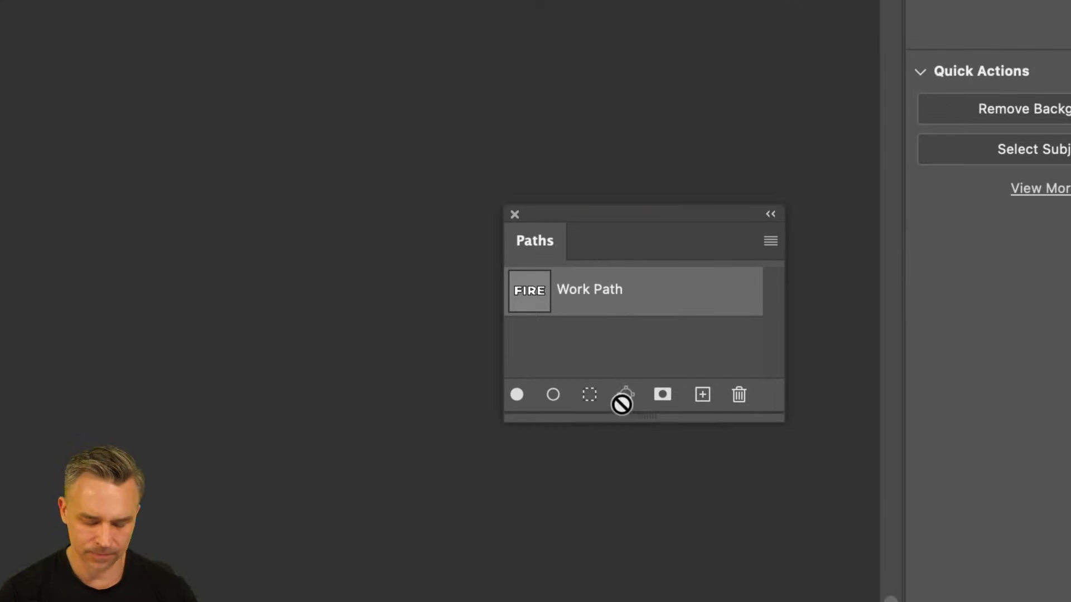
pyautogui.press('super+0')
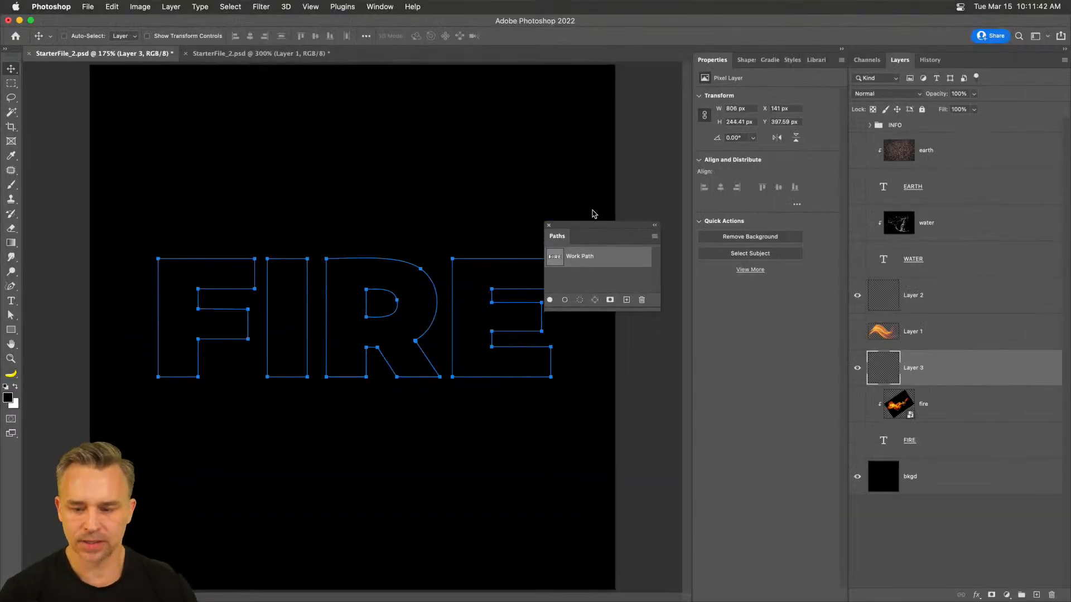
pyautogui.moveTo(593, 229); pyautogui.dragTo(628, 258)
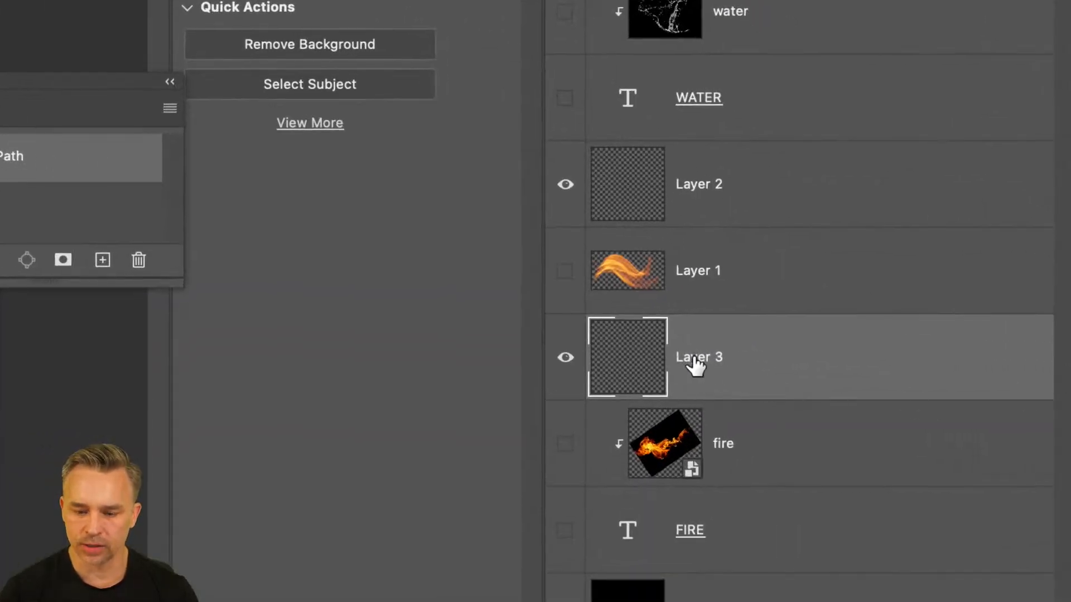
pyautogui.doubleClick(695, 363)
pyautogui.write('fire layer')
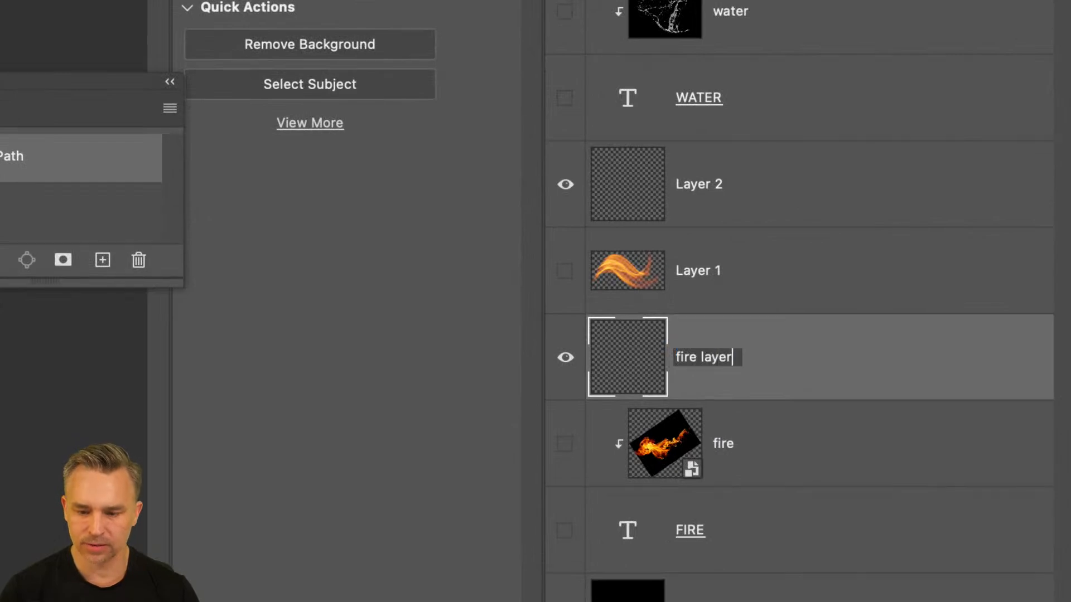
pyautogui.press('Return')
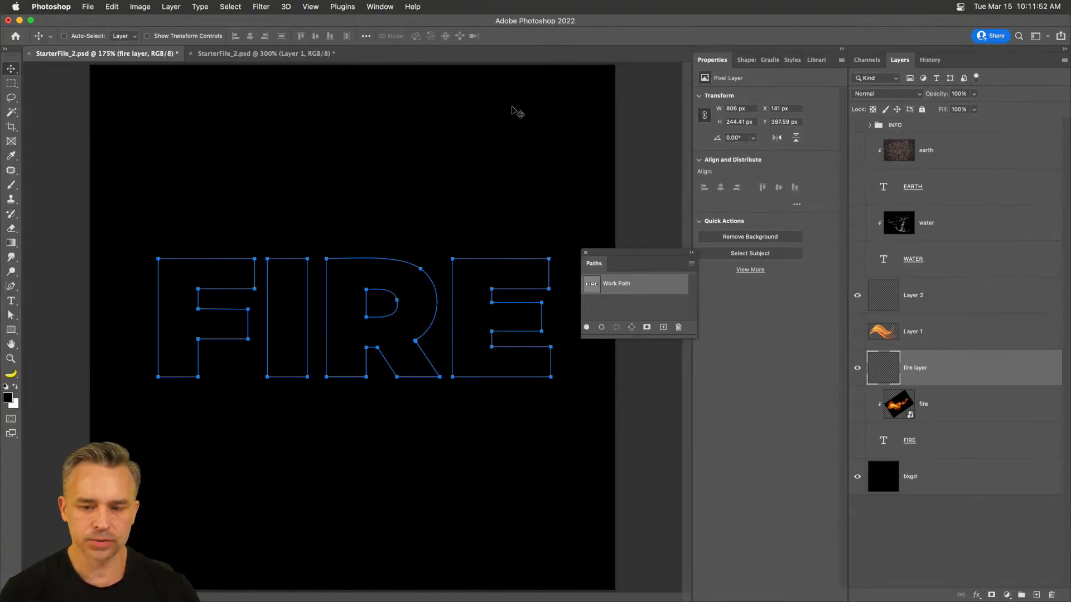
# Start the Flame render filter on the FIRE letter path, accept the long-path notice and load the Default preset.
pyautogui.click(261, 6)
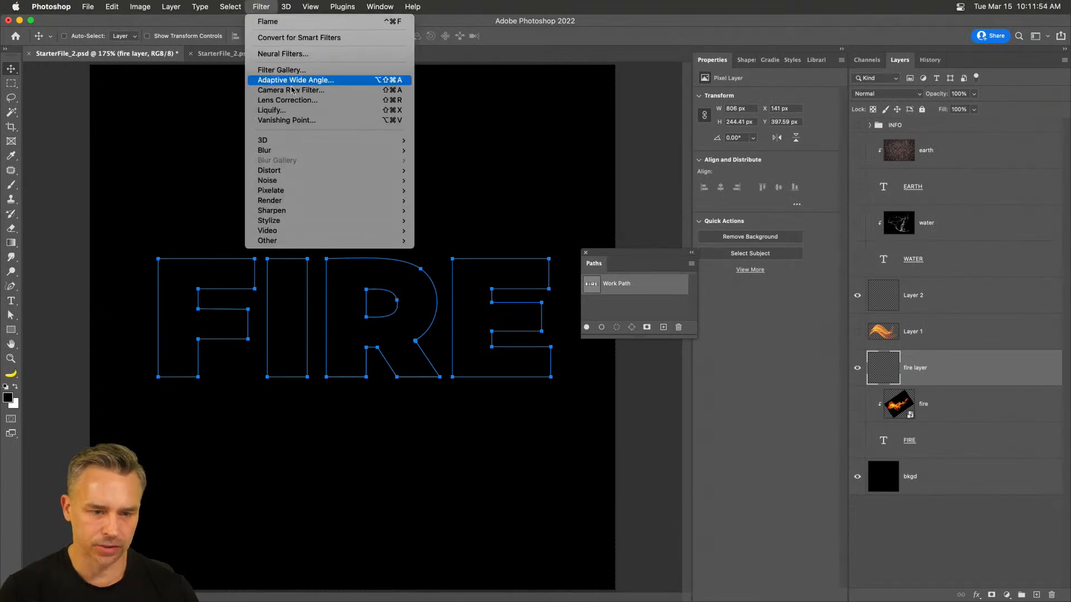
pyautogui.moveTo(318, 206)
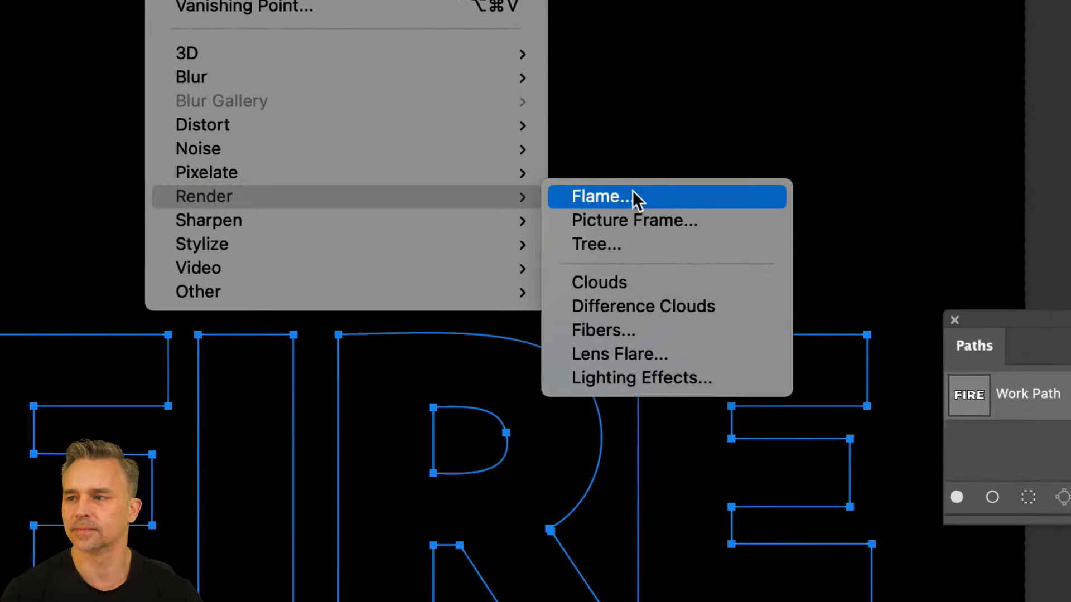
pyautogui.click(632, 195)
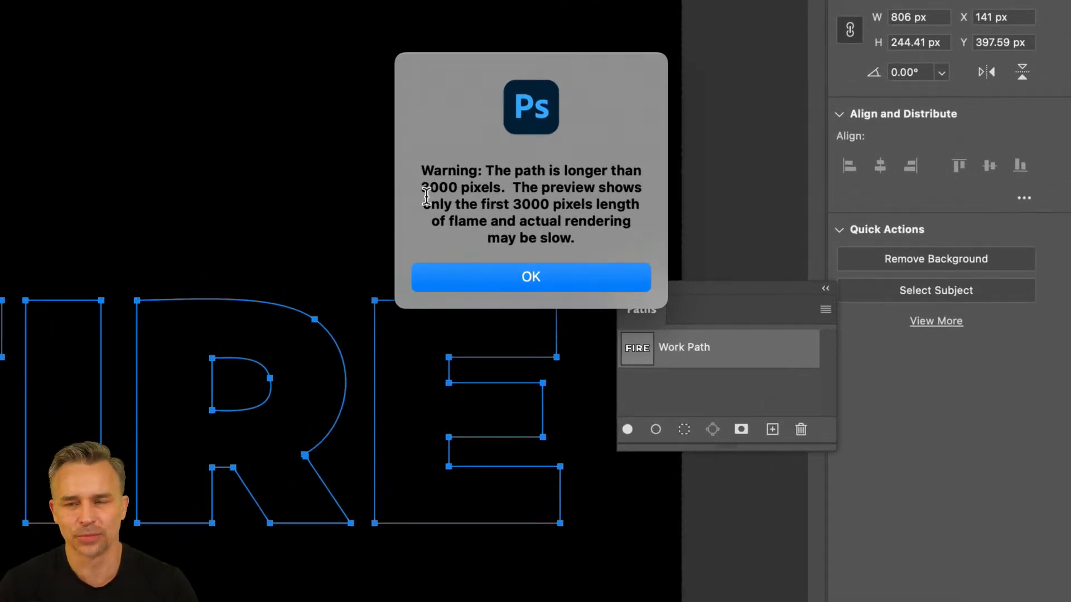
pyautogui.click(521, 282)
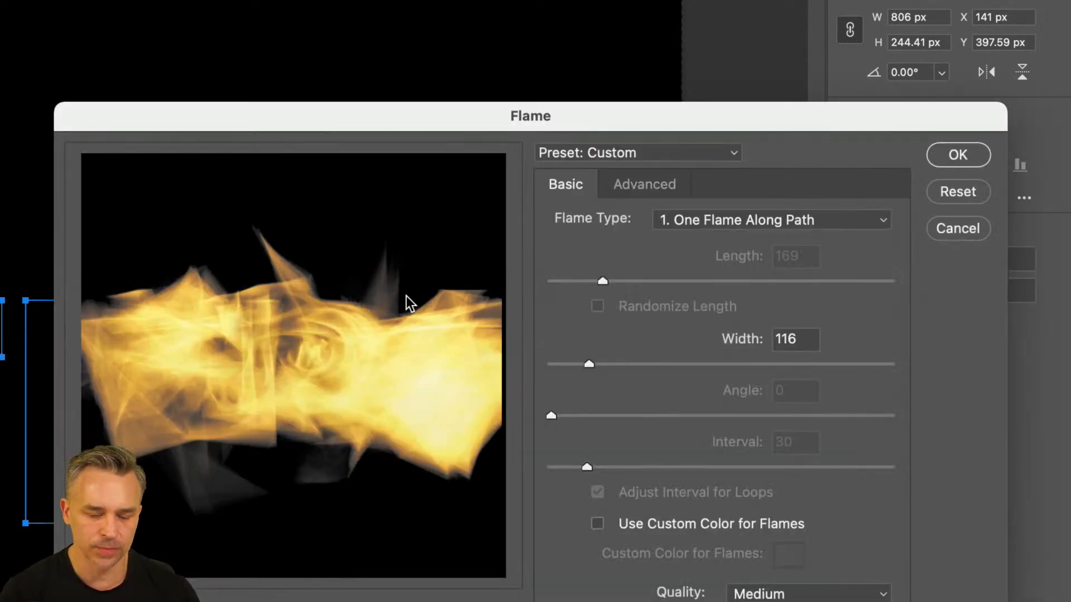
pyautogui.click(776, 222)
pyautogui.click(608, 185)
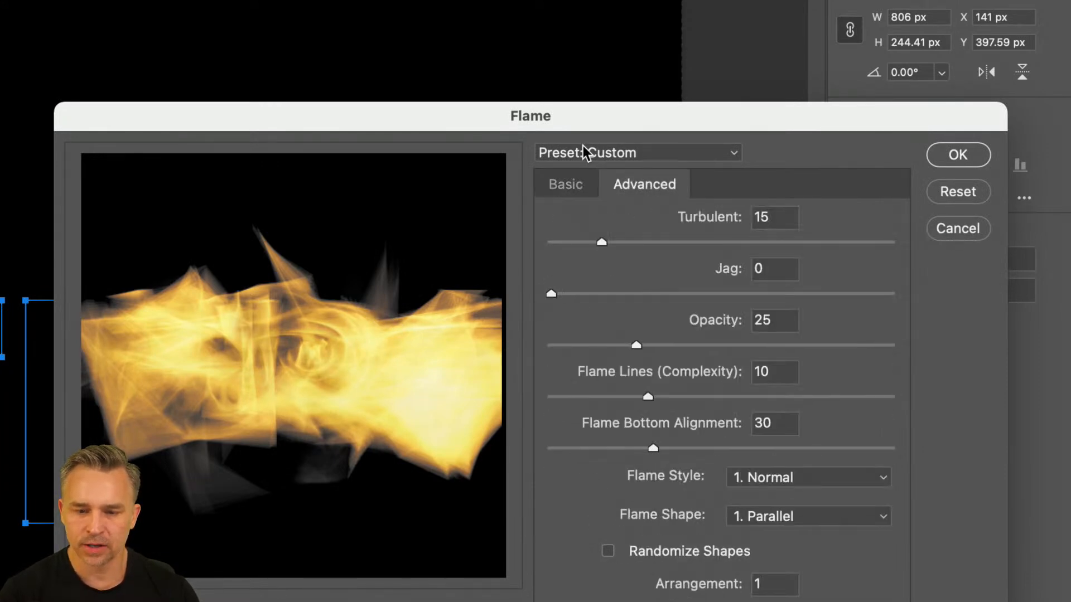
pyautogui.click(584, 148)
pyautogui.click(580, 187)
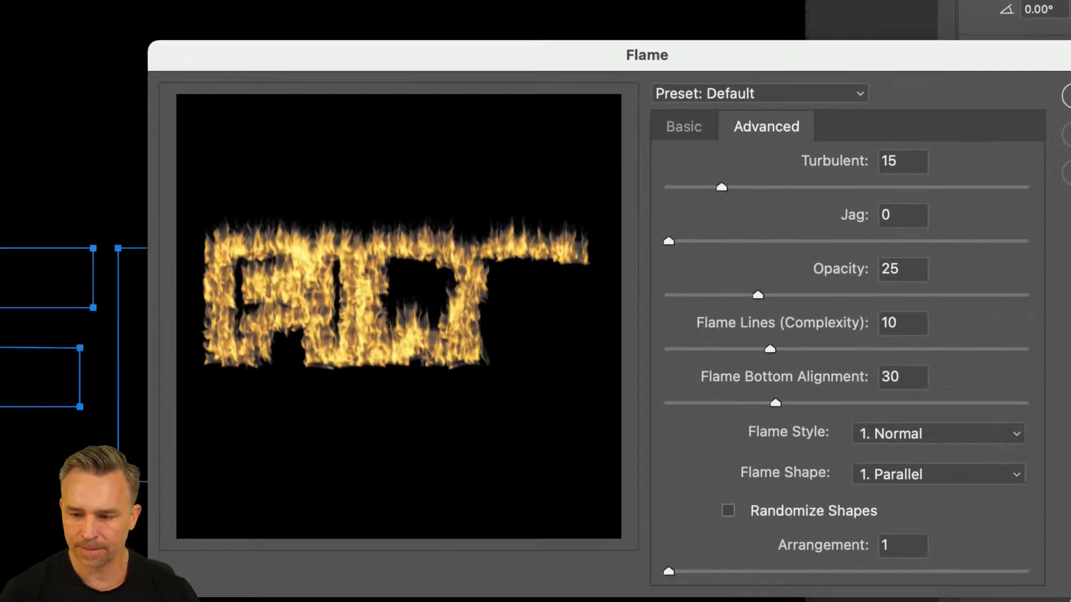
# Try a Turbulent value of 8 and restore the Default flame preset.
pyautogui.click(711, 94)
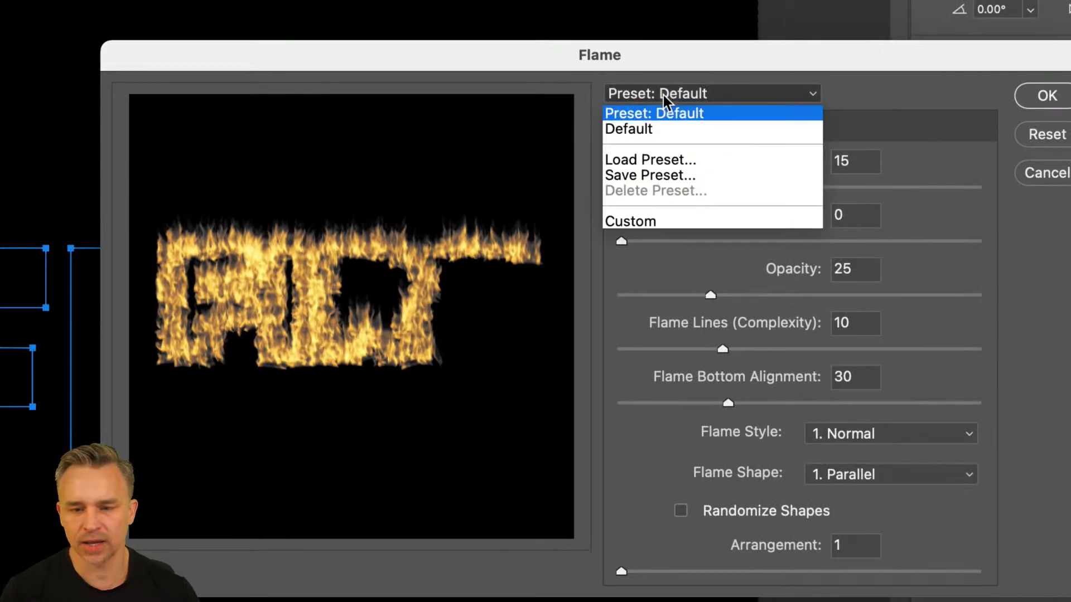
pyautogui.click(664, 95)
pyautogui.moveTo(680, 187); pyautogui.dragTo(651, 187)
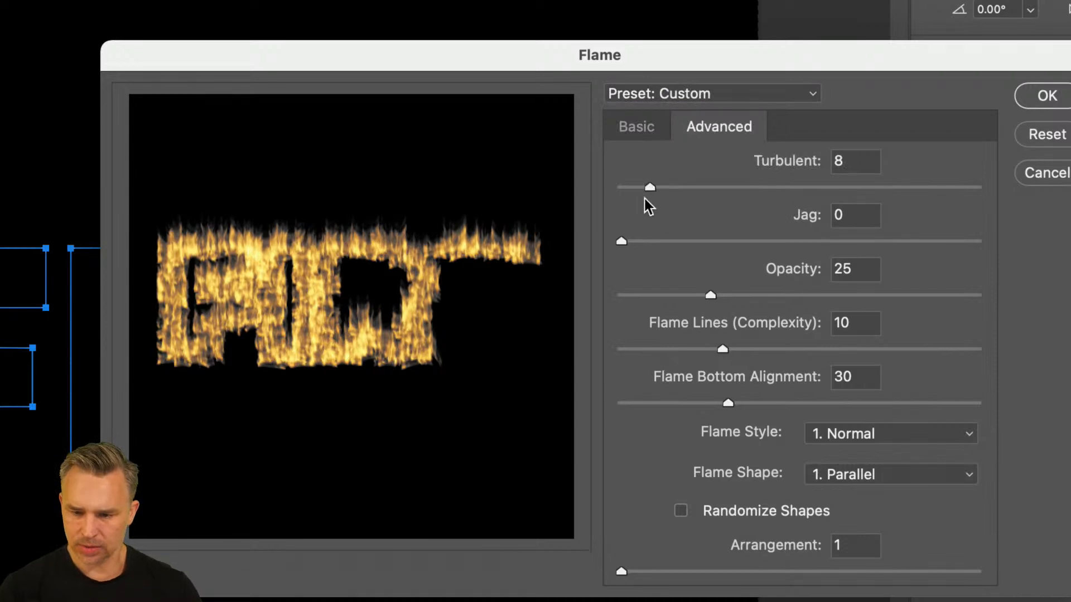
pyautogui.click(628, 96)
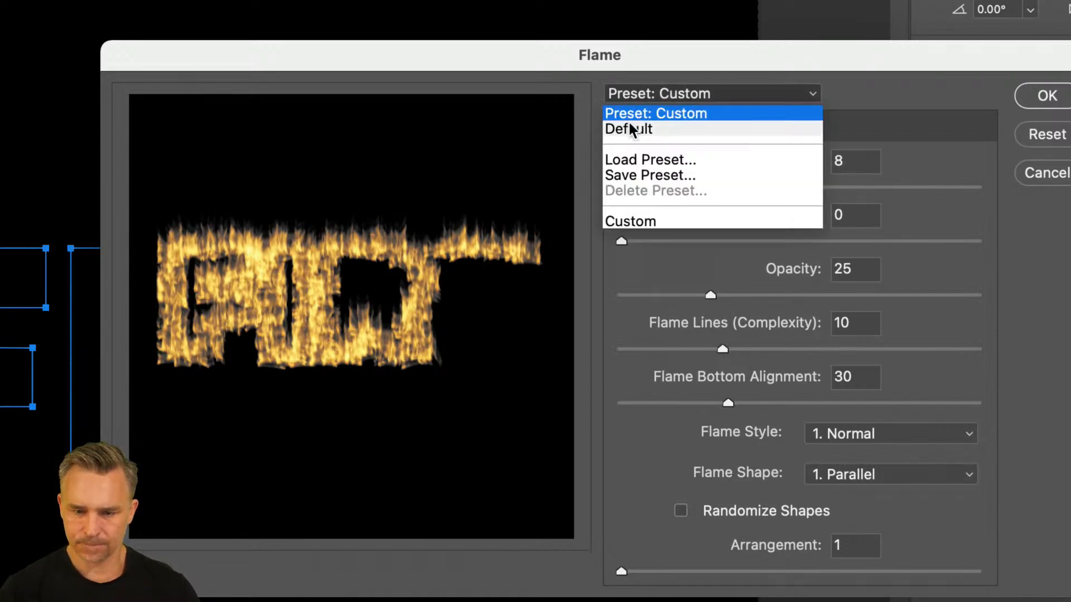
pyautogui.click(629, 126)
# Set the basic flame length to 57 and the width to 33.
pyautogui.click(624, 129)
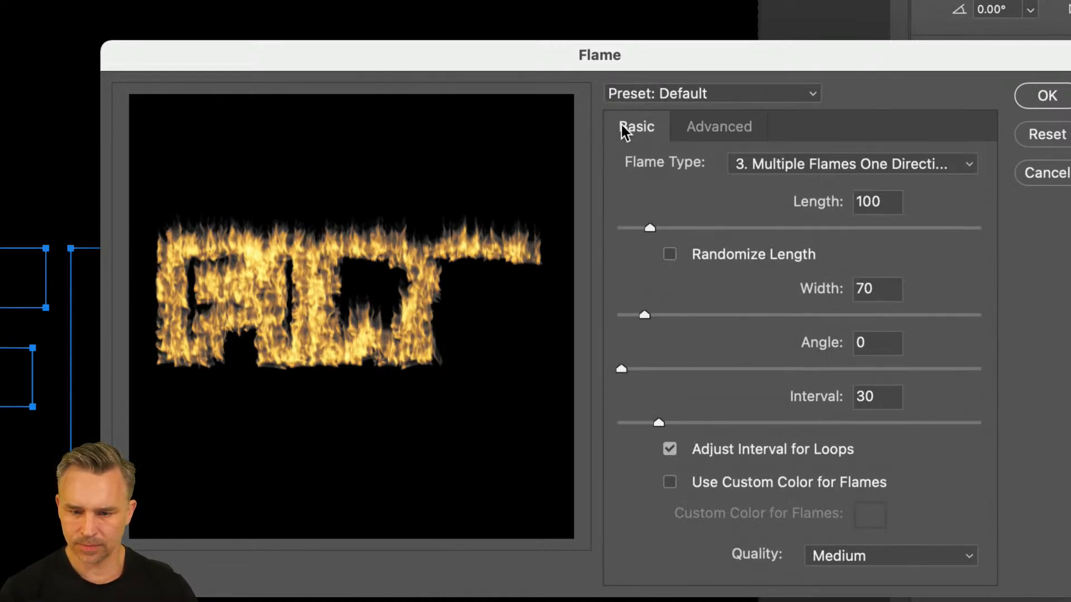
pyautogui.moveTo(636, 232); pyautogui.dragTo(636, 231)
pyautogui.click(631, 315)
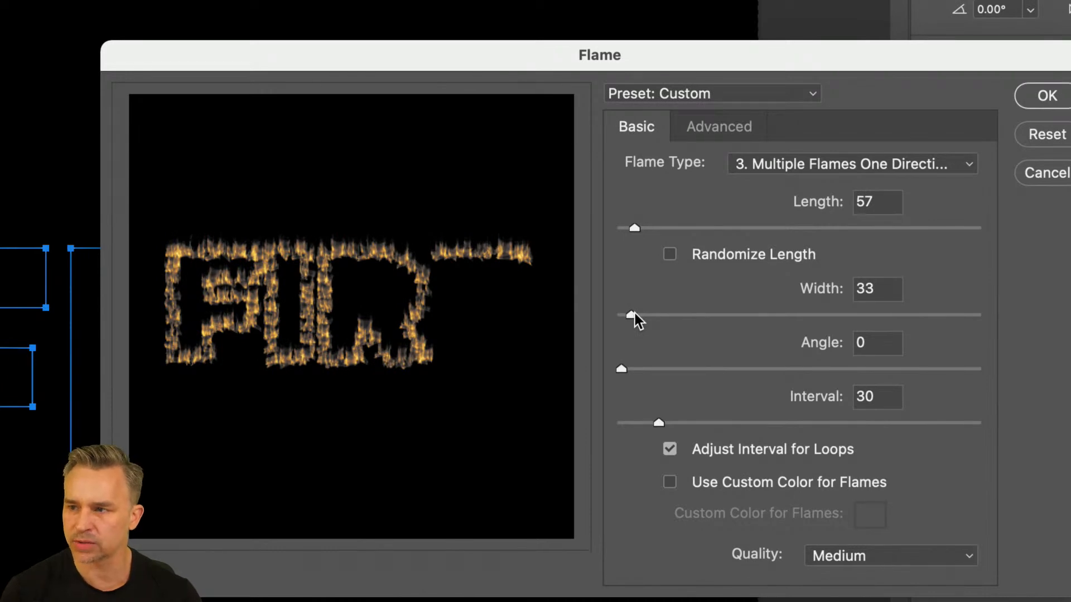
# Change the flame type to One Flame Along Path and reduce the width to 17.
pyautogui.click(762, 167)
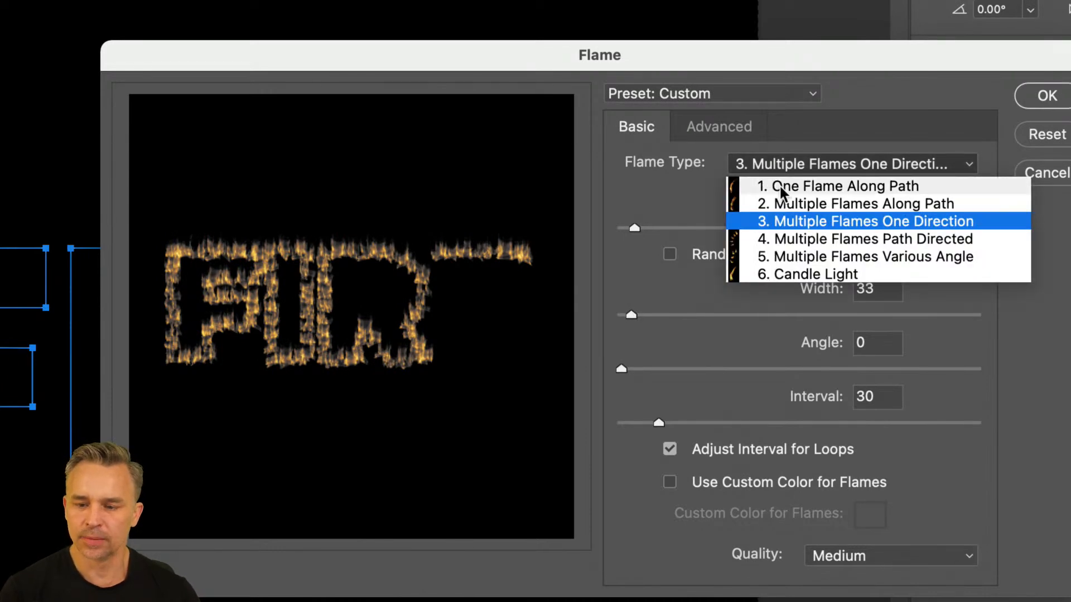
pyautogui.click(847, 184)
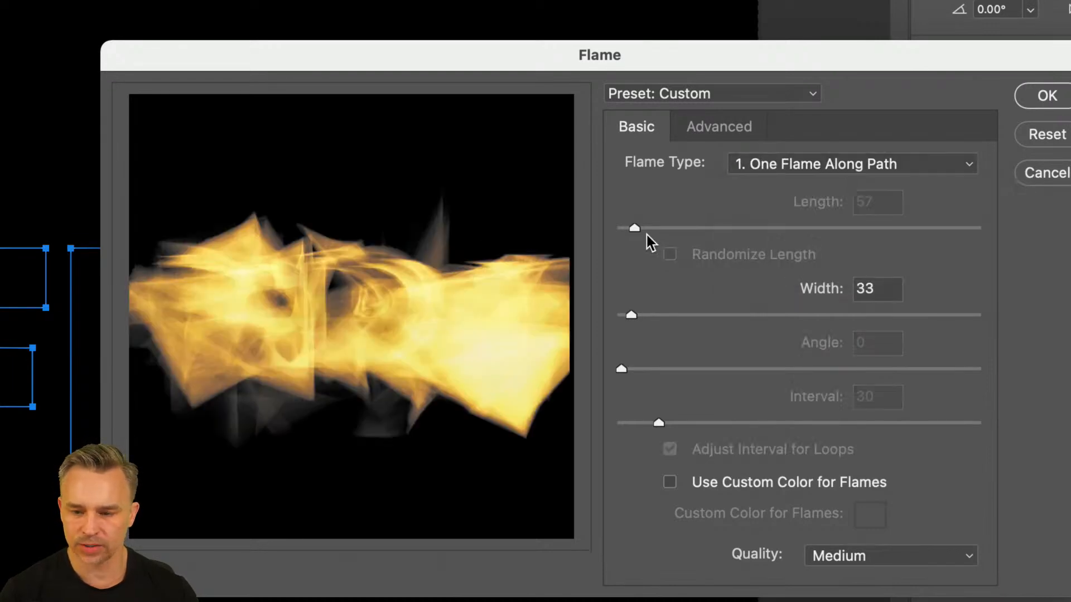
pyautogui.moveTo(629, 314); pyautogui.dragTo(627, 314)
# Set the advanced flame options to Turbulent 6, Opacity 12, Flame Lines 5 and Flame Bottom Alignment 2.
pyautogui.click(704, 129)
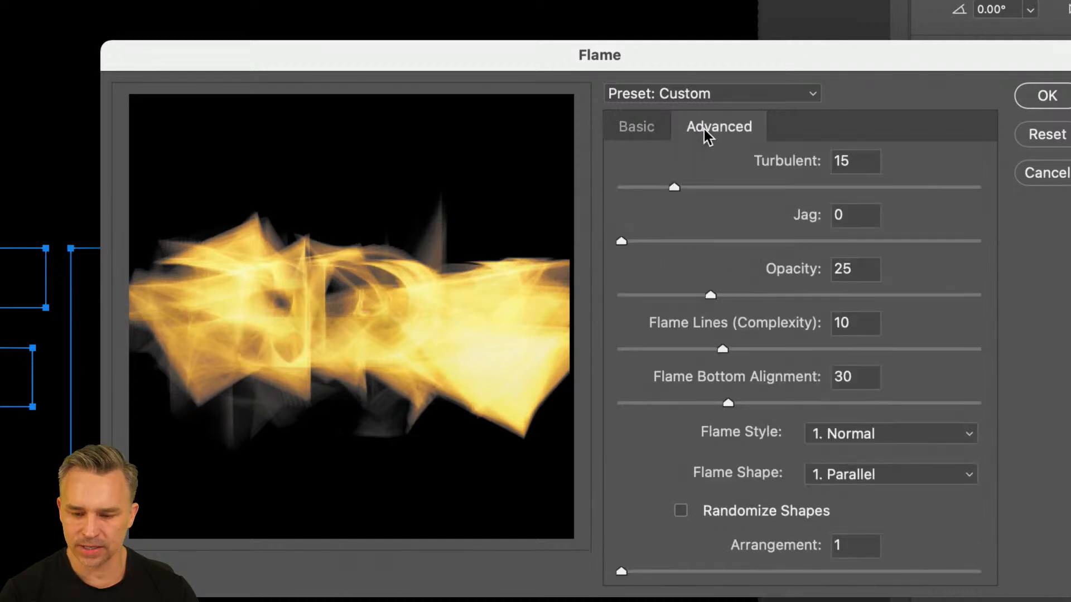
pyautogui.click(645, 190)
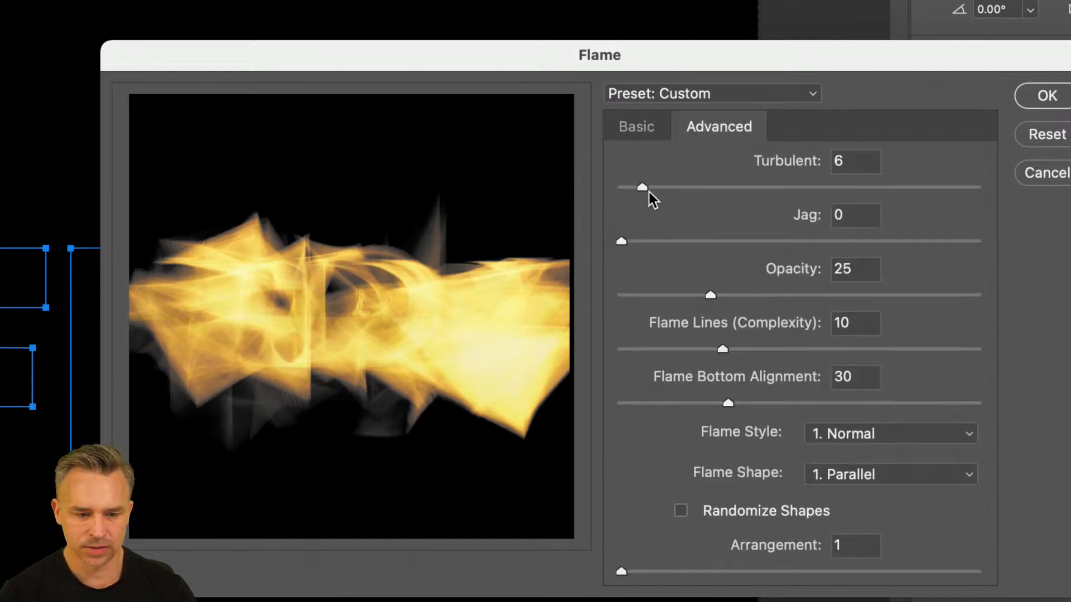
pyautogui.click(664, 297)
pyautogui.click(659, 349)
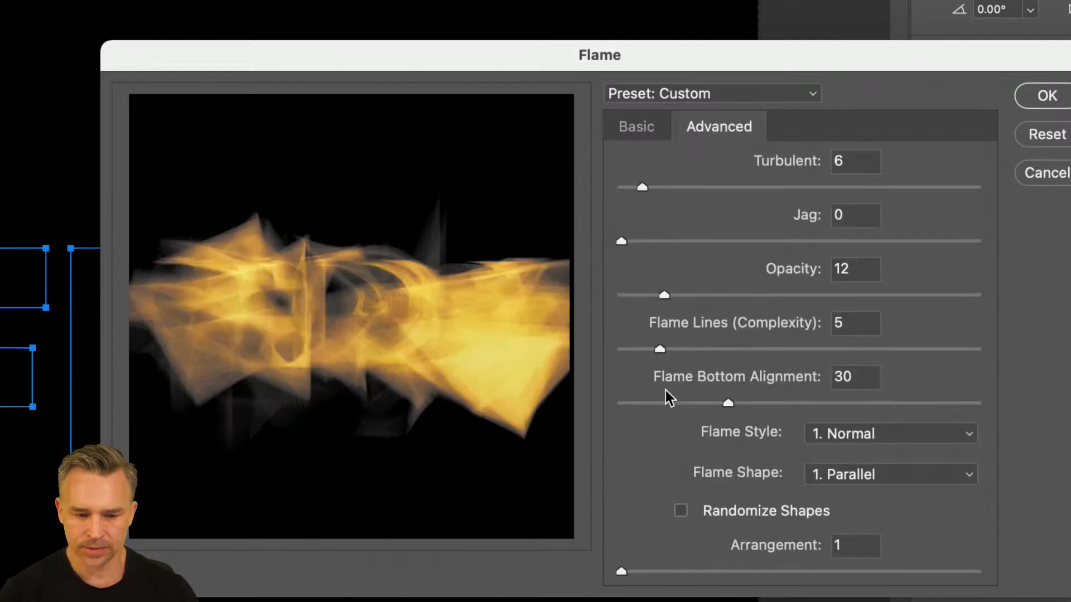
pyautogui.click(668, 403)
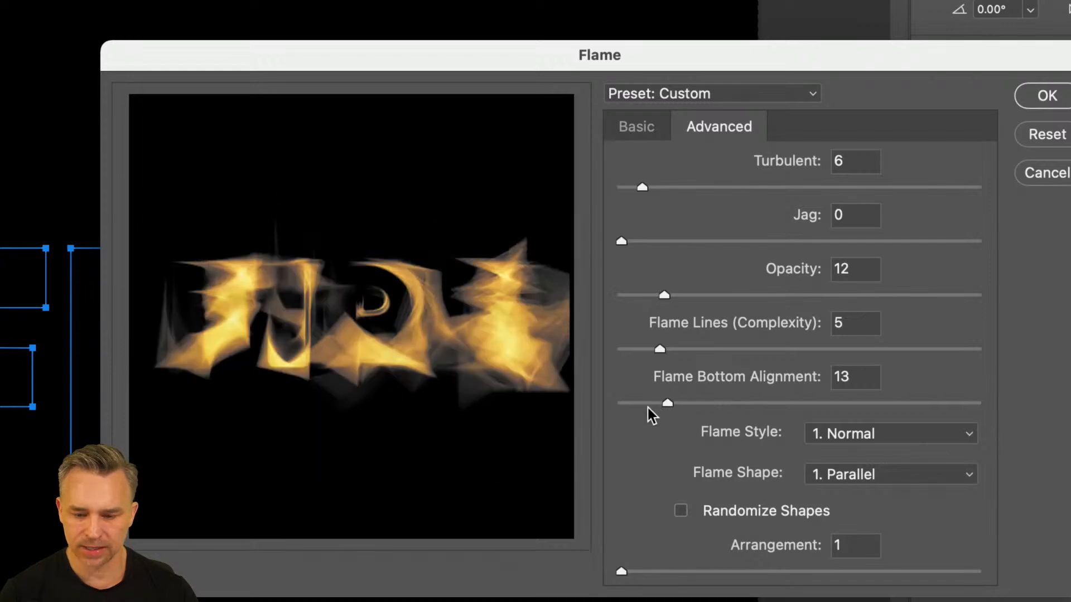
pyautogui.moveTo(652, 406); pyautogui.dragTo(631, 403)
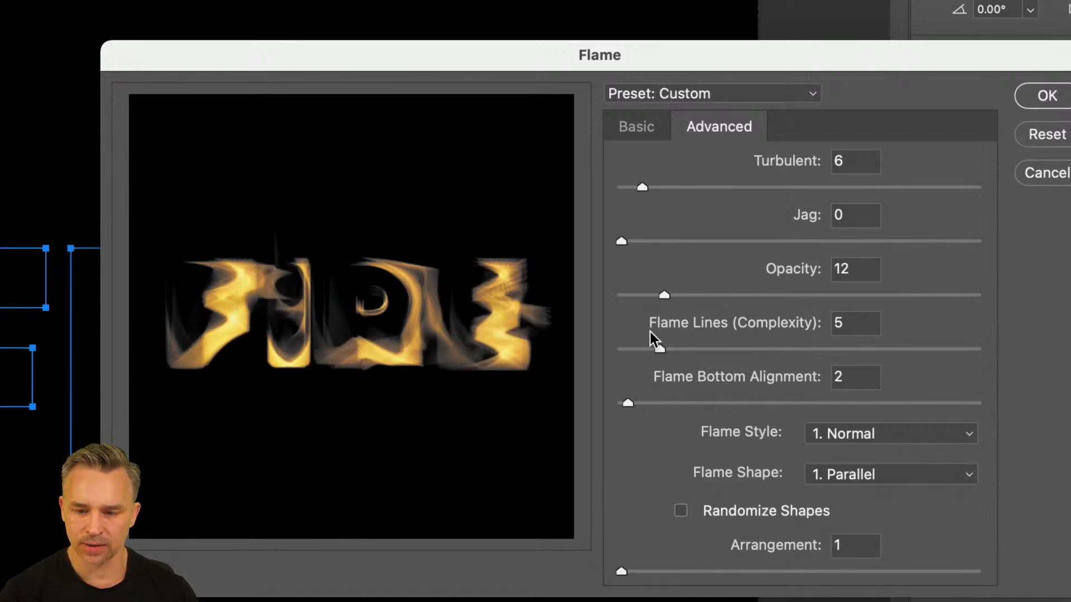
# Raise the flame opacity to 24 and the flame lines to 13, and lower the bottom alignment to 1.
pyautogui.moveTo(663, 295); pyautogui.dragTo(708, 303)
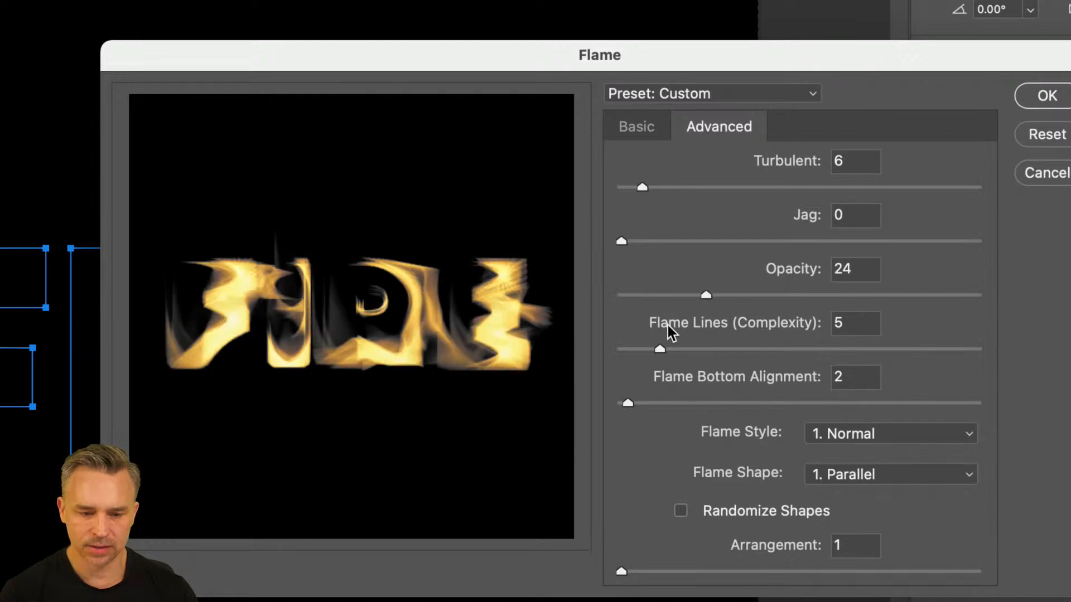
pyautogui.moveTo(661, 337); pyautogui.dragTo(760, 347)
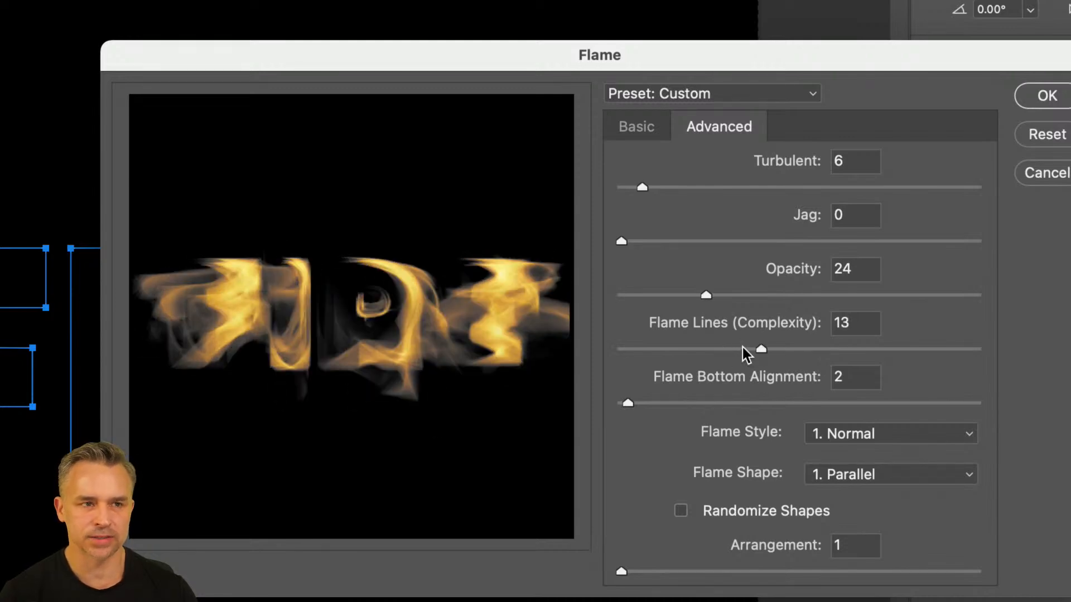
pyautogui.moveTo(628, 402); pyautogui.dragTo(624, 403)
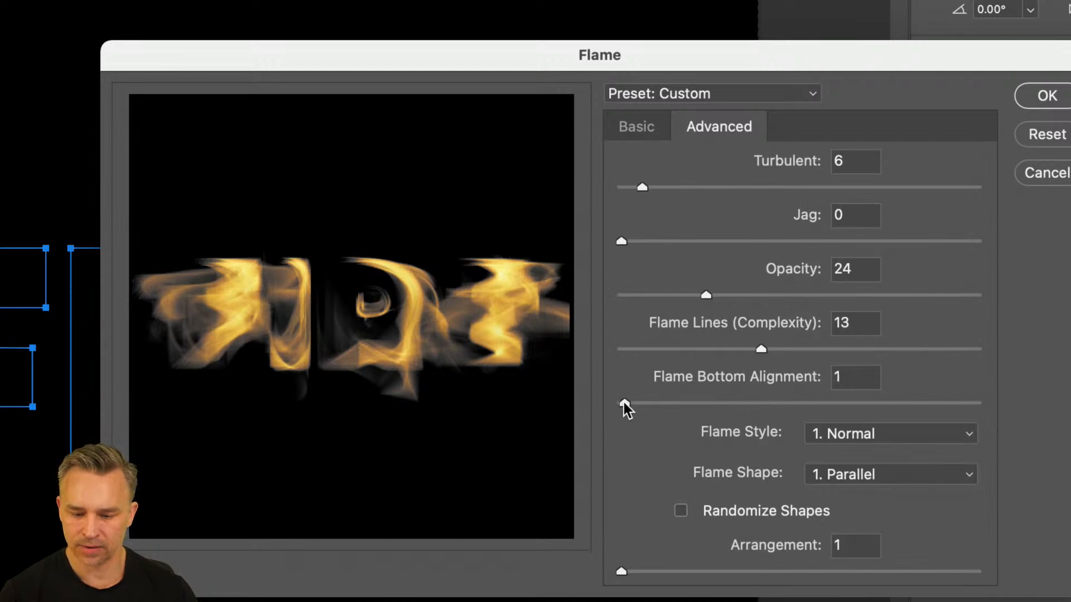
# Reduce the flame width to 5 and set Turbulent to 7 and Jag to 2.
pyautogui.click(624, 131)
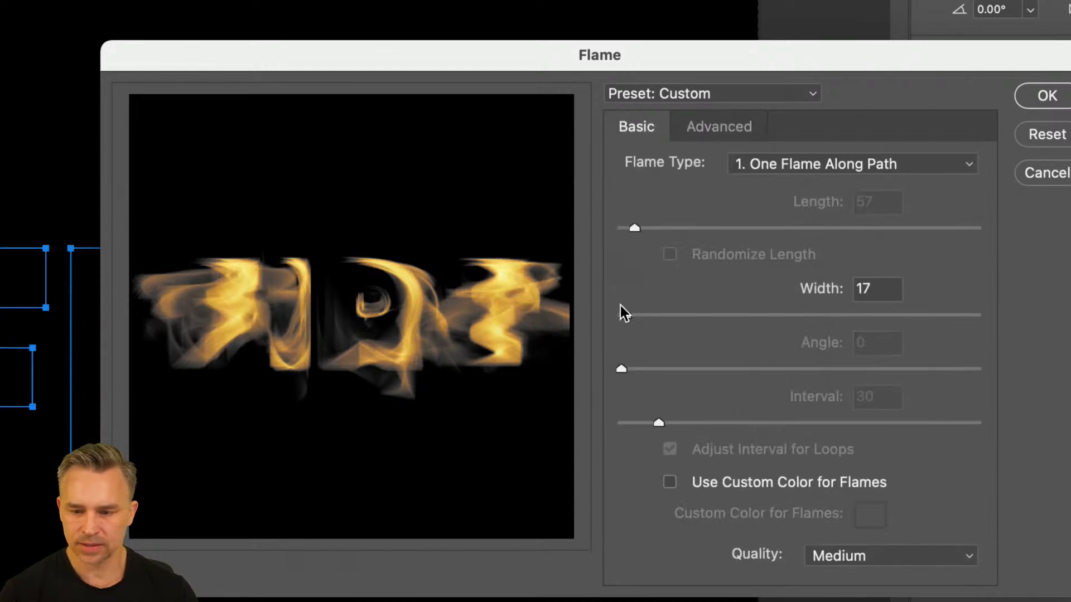
pyautogui.moveTo(620, 318)
pyautogui.mouseDown()
pyautogui.moveTo(685, 313)
pyautogui.moveTo(618, 314)
pyautogui.mouseUp()
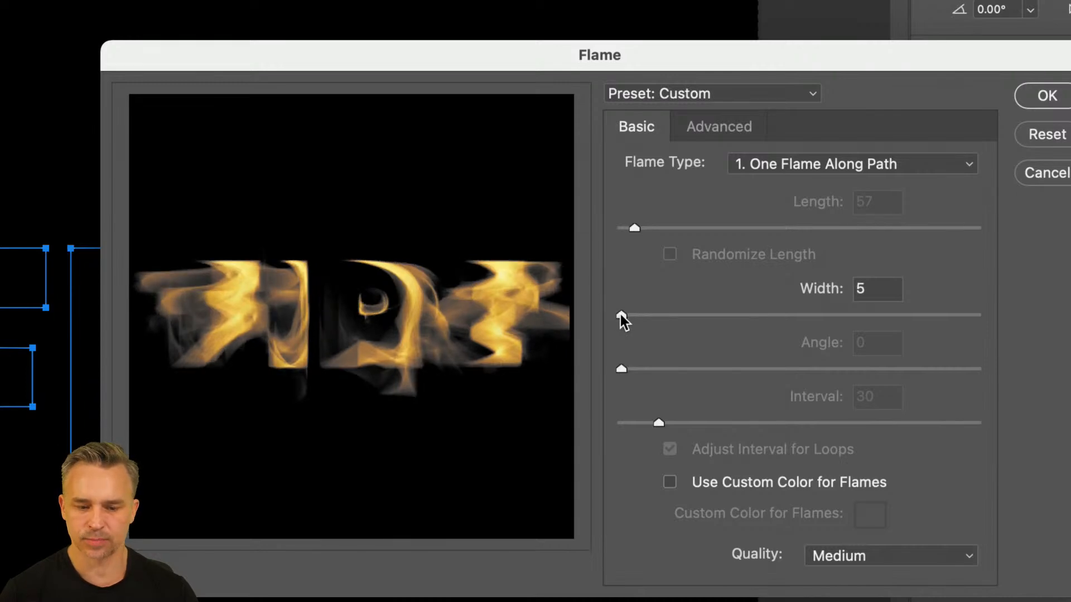
pyautogui.click(707, 128)
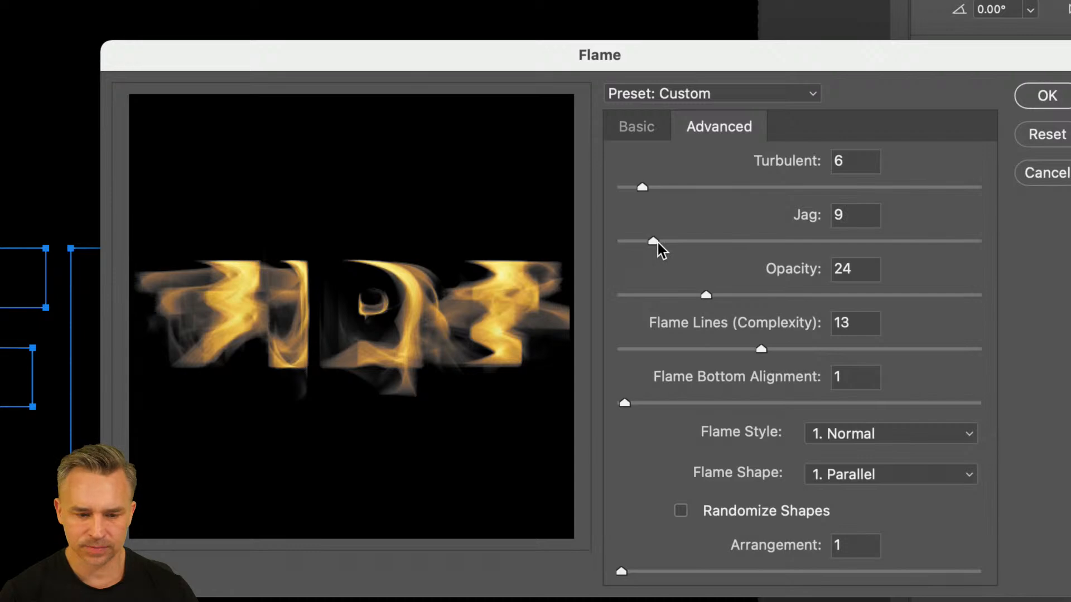
pyautogui.moveTo(661, 240); pyautogui.dragTo(684, 240)
pyautogui.moveTo(641, 187)
pyautogui.mouseDown()
pyautogui.moveTo(683, 186)
pyautogui.moveTo(645, 185)
pyautogui.mouseUp()
pyautogui.moveTo(685, 241); pyautogui.dragTo(628, 241)
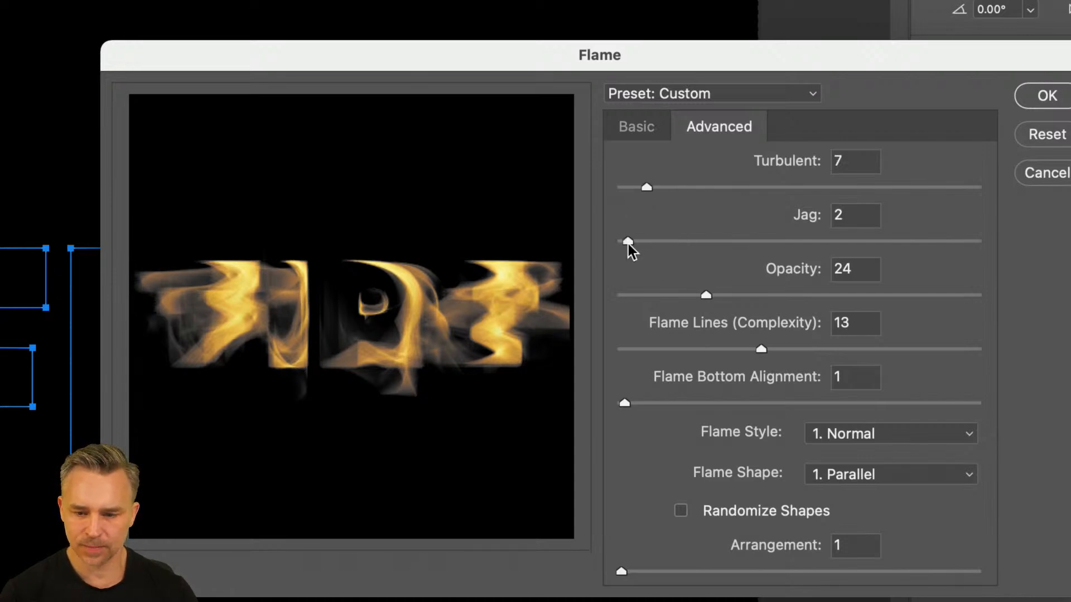
# Set the flame lines complexity to 7 and render the flame along the FIRE letter path.
pyautogui.click(651, 350)
pyautogui.moveTo(651, 351); pyautogui.dragTo(674, 355)
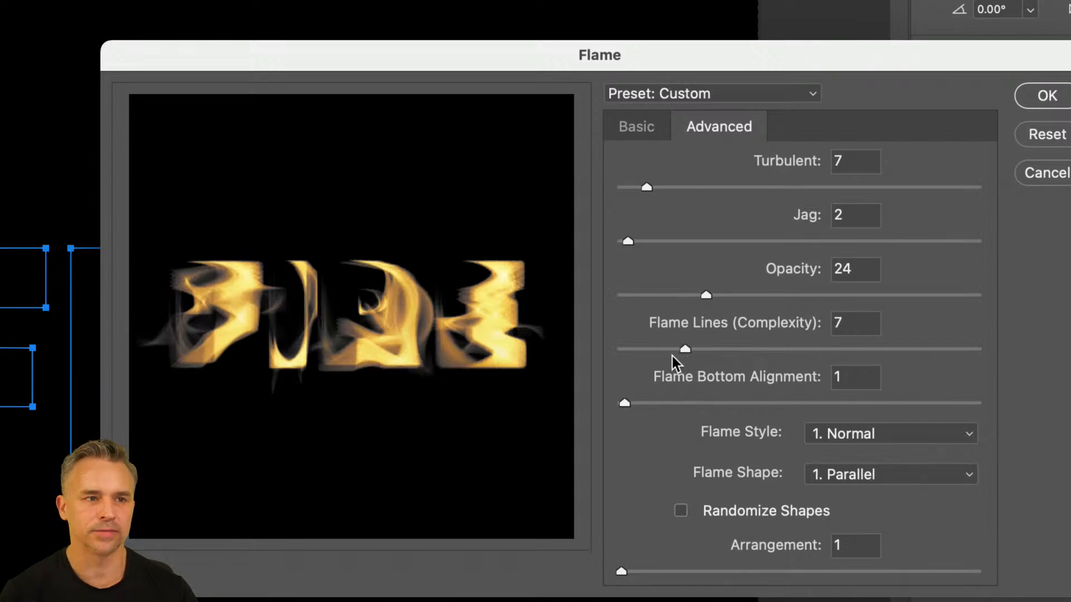
pyautogui.click(672, 351)
pyautogui.click(684, 348)
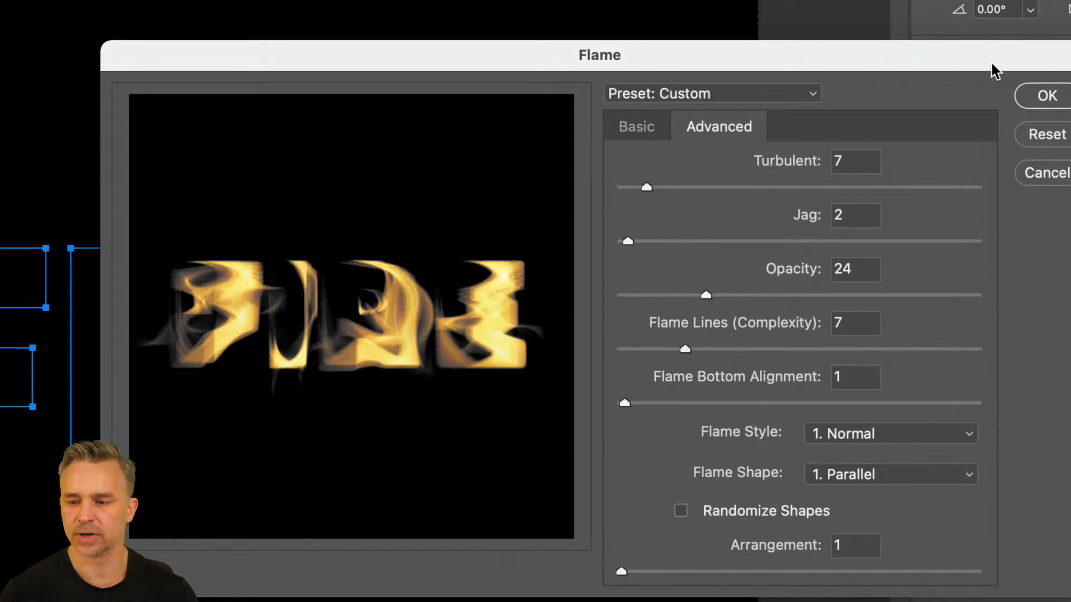
pyautogui.click(1033, 89)
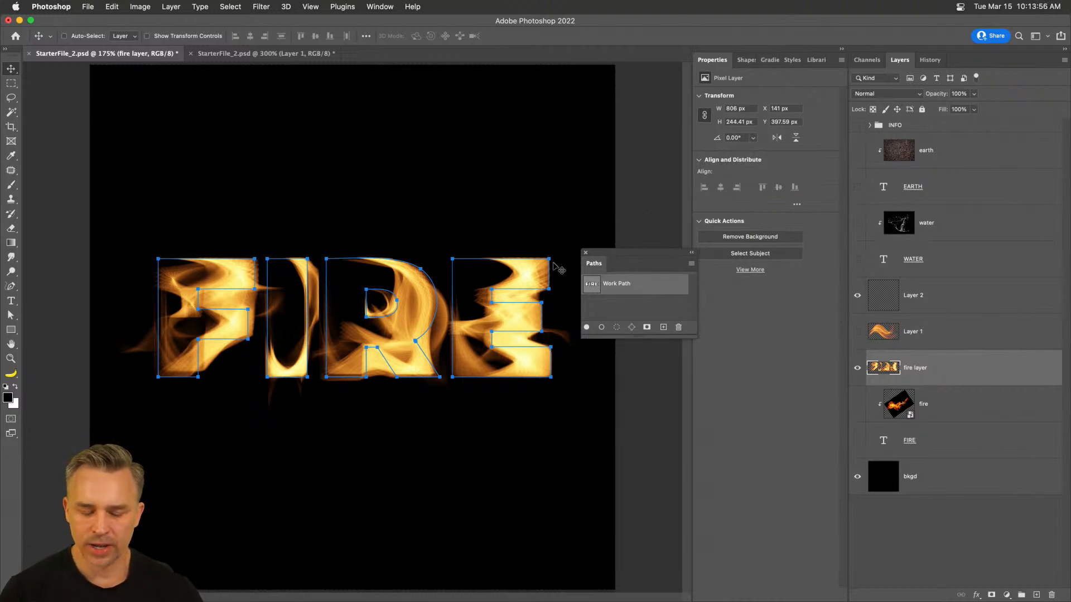
# Compare the rendered flames with the FIRE work path by deselecting the path and selecting it again.
pyautogui.moveTo(630, 266); pyautogui.dragTo(559, 281)
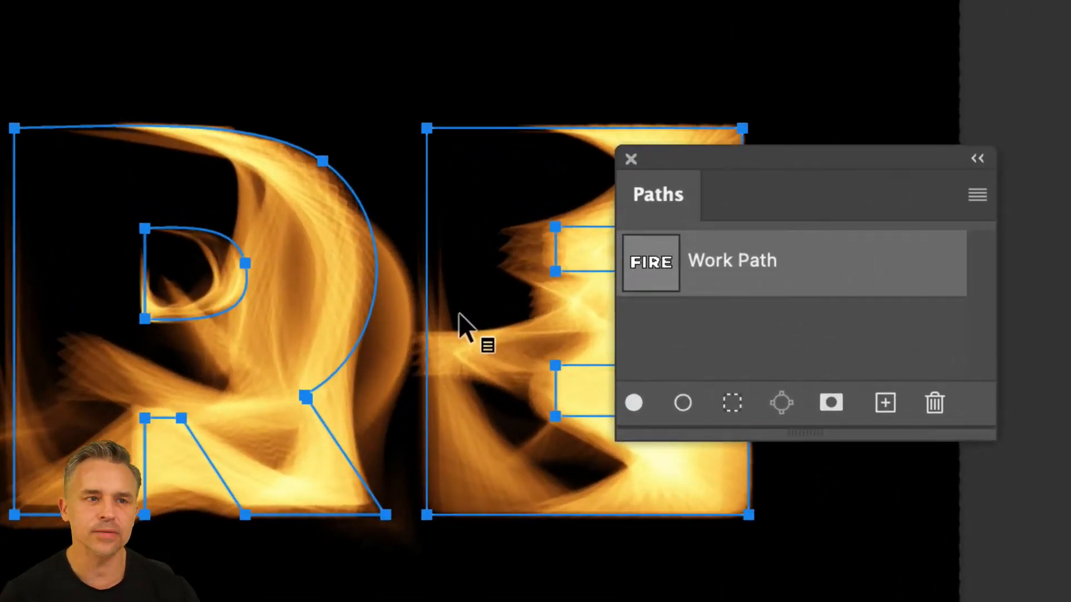
pyautogui.click(719, 312)
pyautogui.click(714, 266)
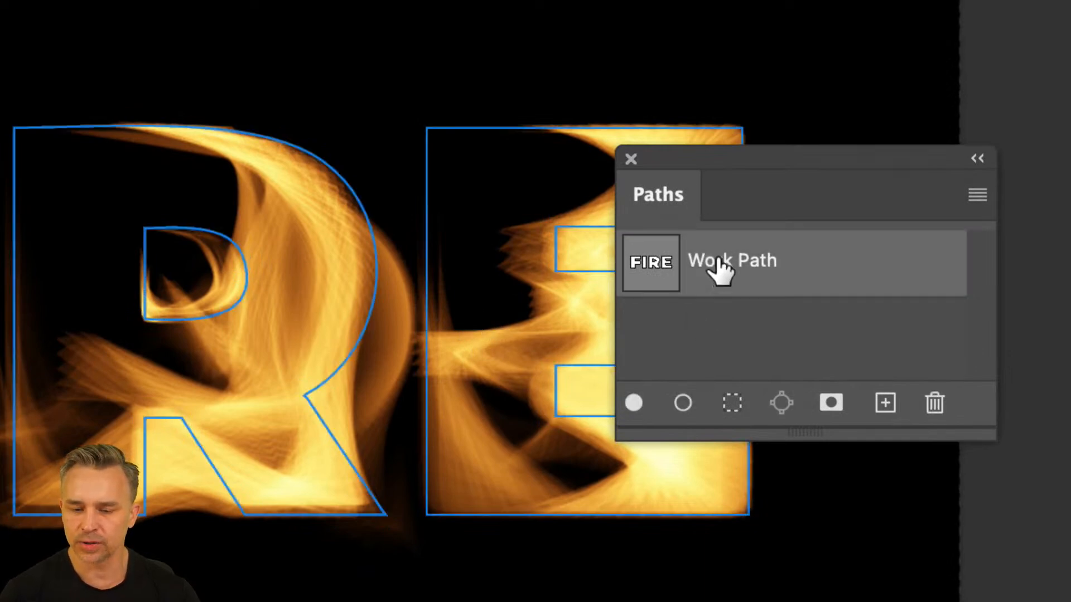
# Save the FIRE work path under the name Fire and deselect it.
pyautogui.rightClick(729, 262)
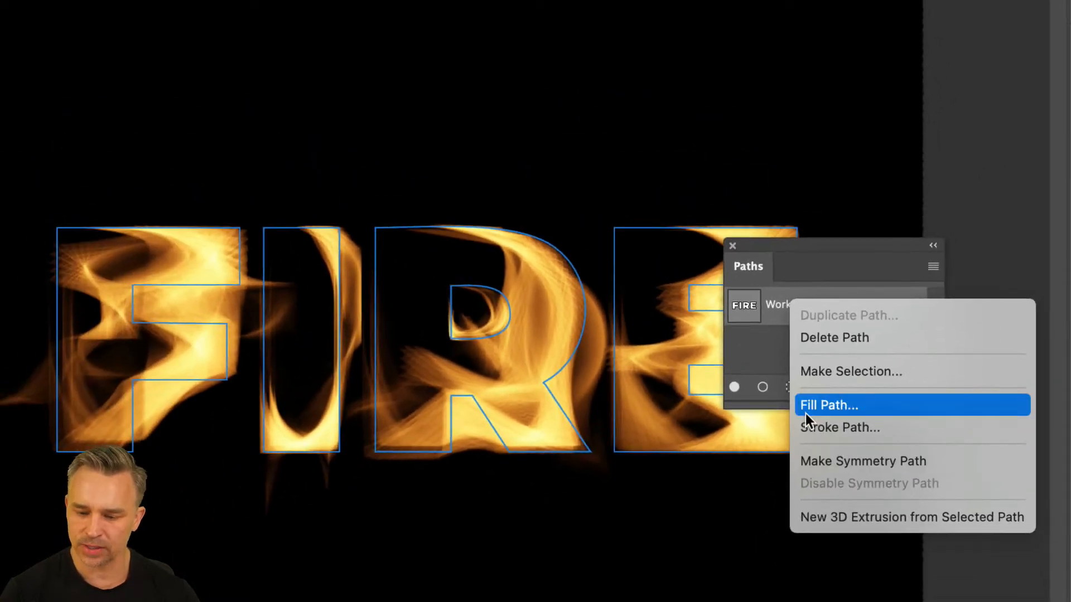
pyautogui.click(746, 342)
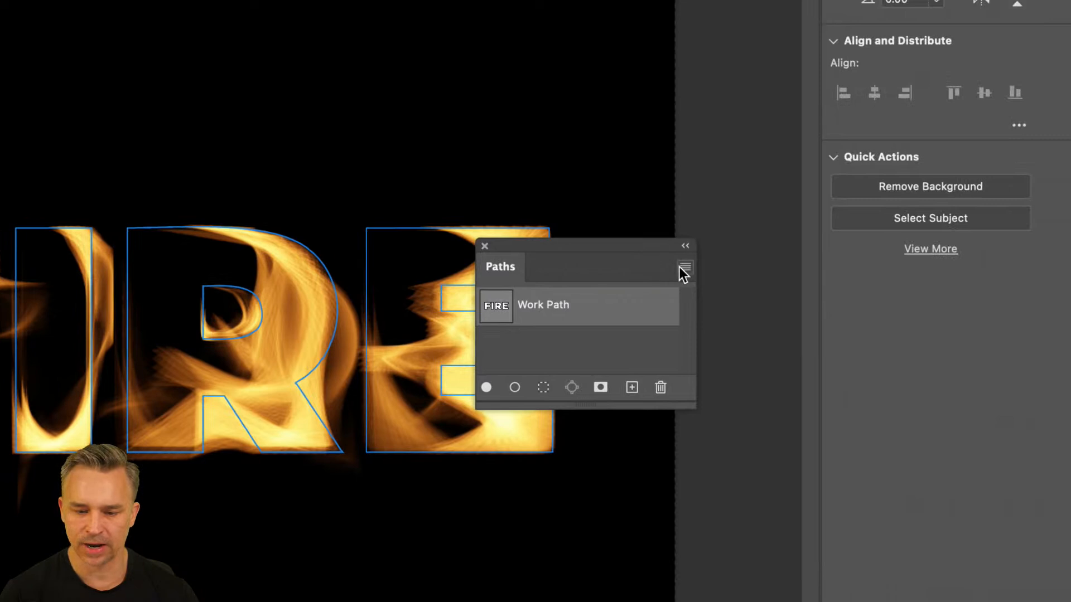
pyautogui.click(683, 269)
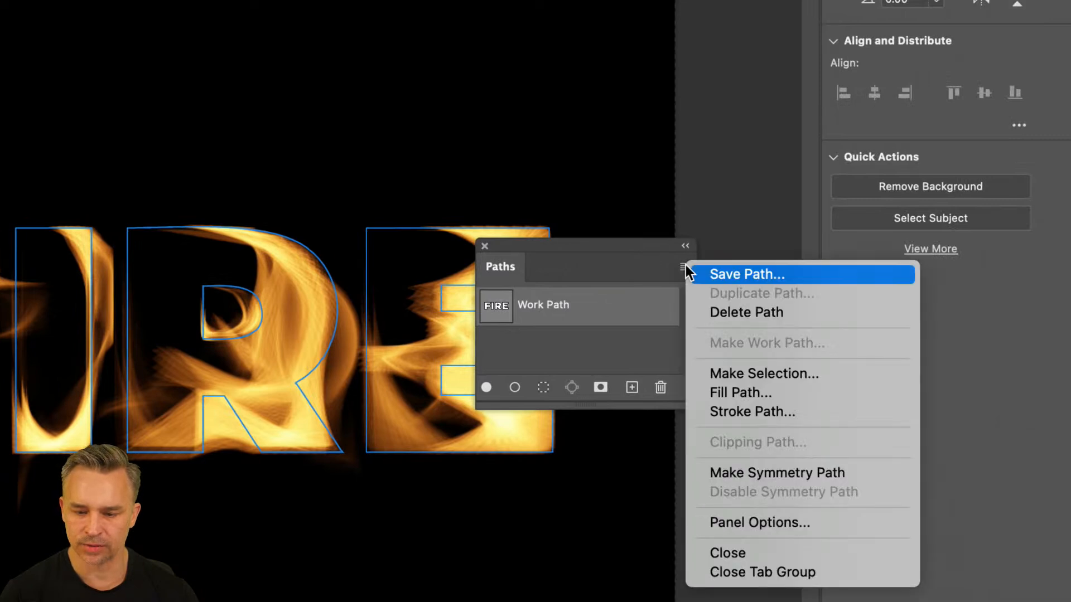
pyautogui.click(712, 276)
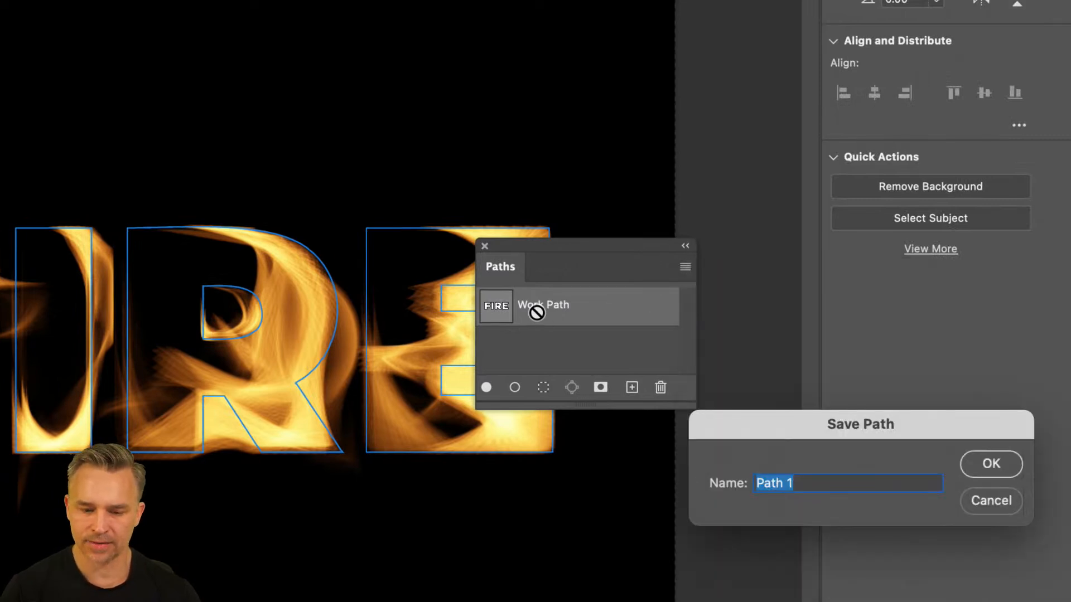
pyautogui.write('Fire')
pyautogui.press('Return')
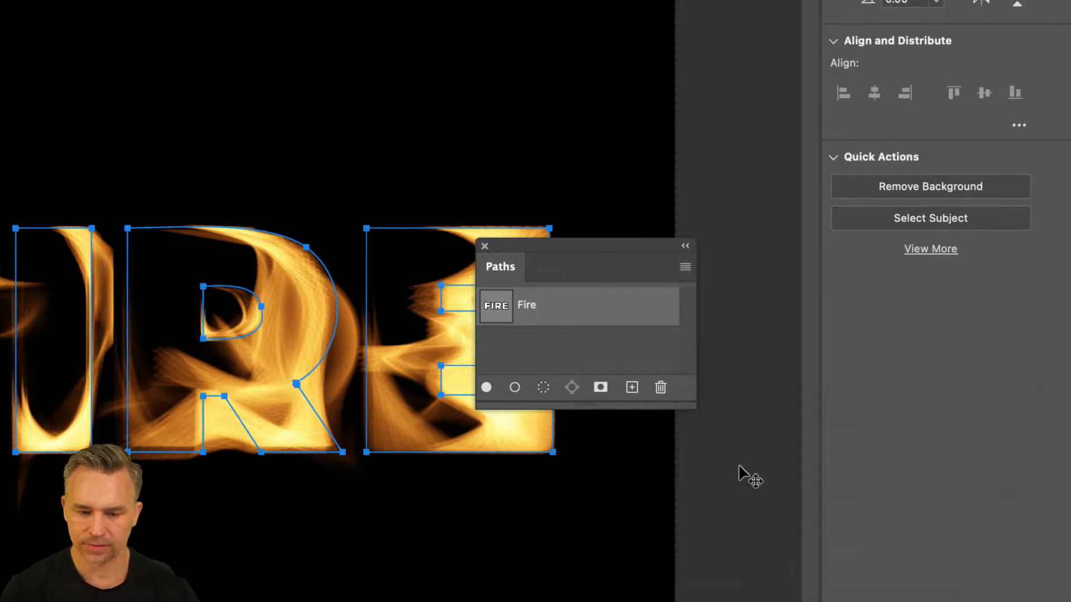
pyautogui.click(516, 346)
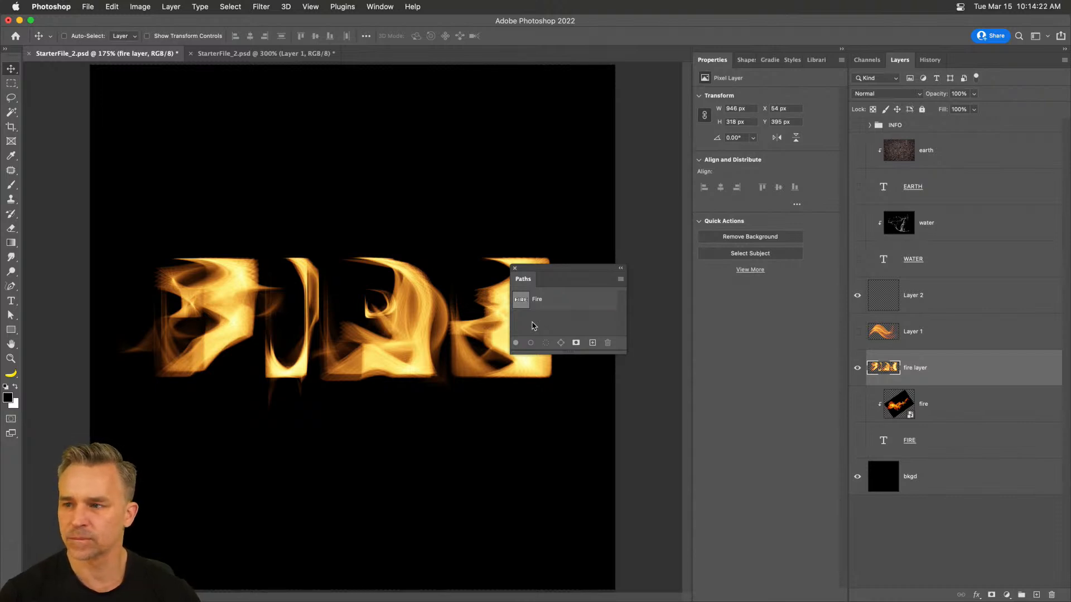
pyautogui.moveTo(555, 279); pyautogui.dragTo(672, 162)
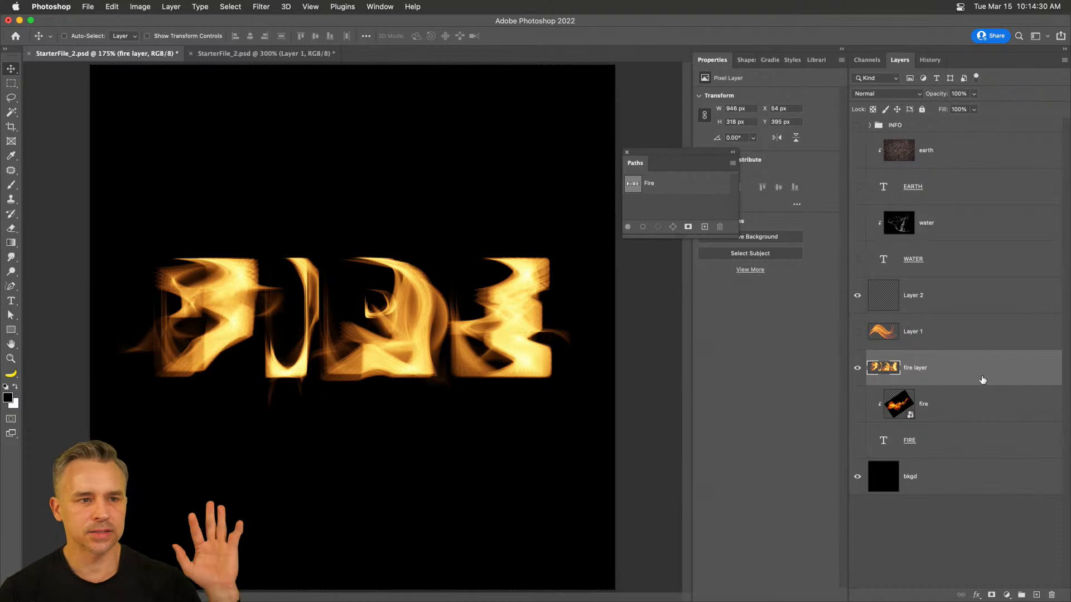
# Show the EARTH text layer and its clipped earth texture, and hide the rendered fire layer.
pyautogui.click(857, 186)
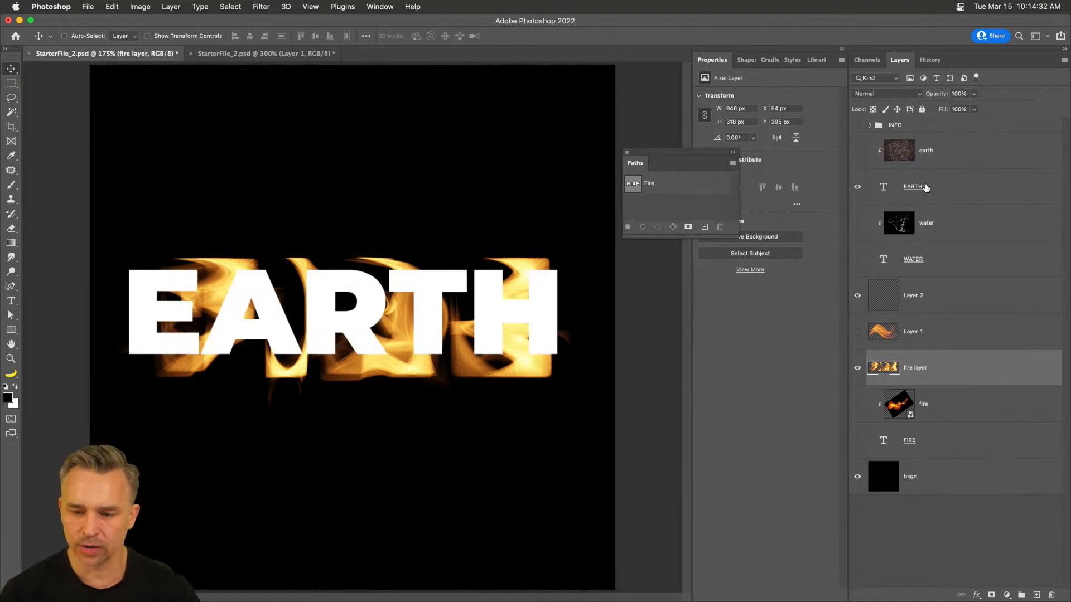
pyautogui.click(887, 189)
pyautogui.click(862, 157)
pyautogui.click(859, 152)
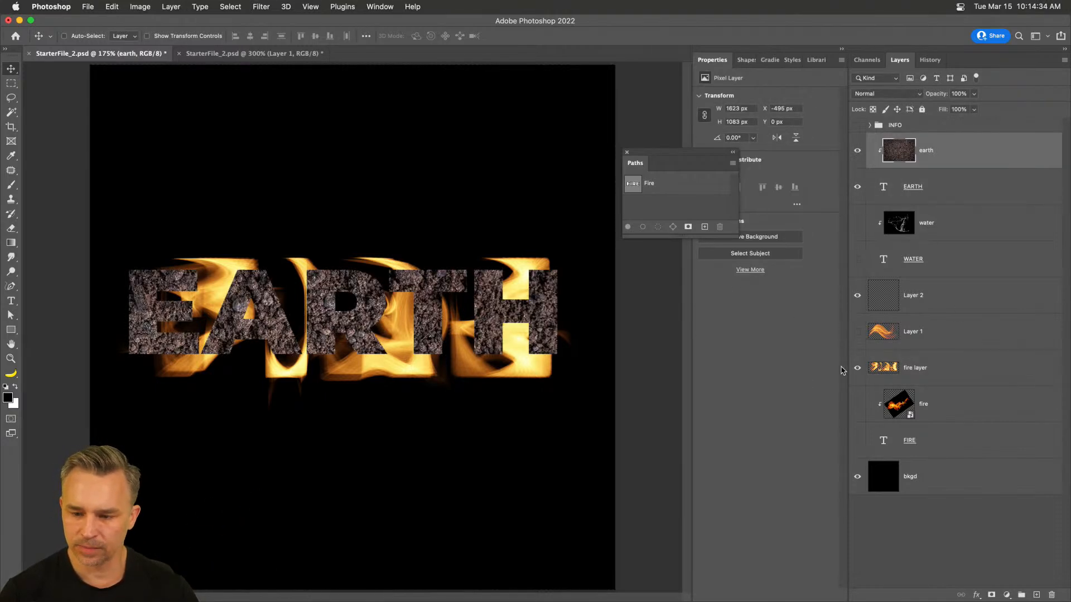
pyautogui.click(857, 367)
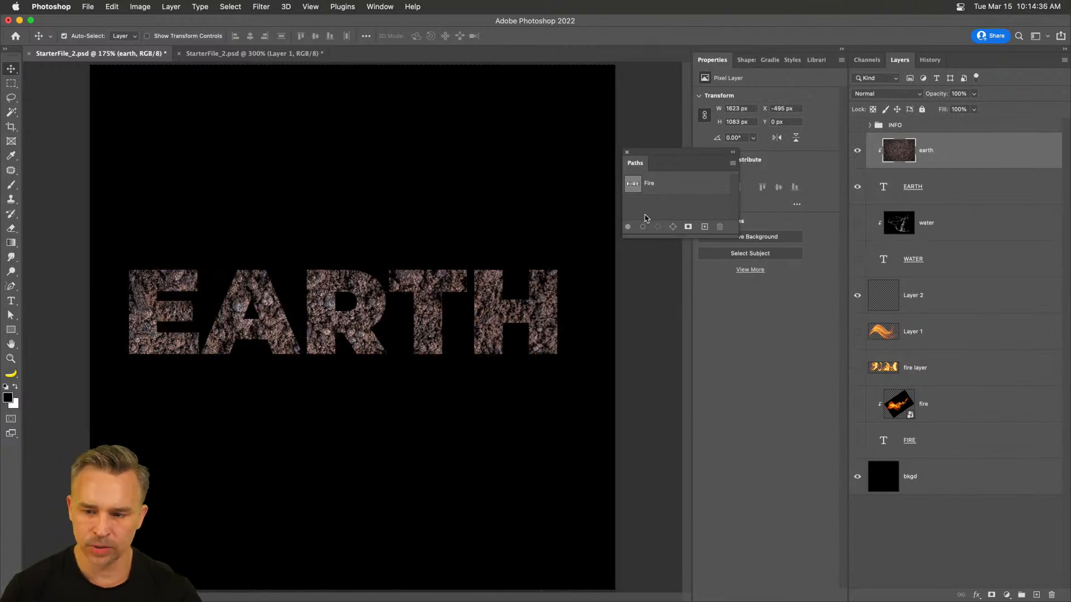
pyautogui.press('super+equal')
pyautogui.press('super+equal')
pyautogui.moveTo(265, 234); pyautogui.dragTo(388, 285)
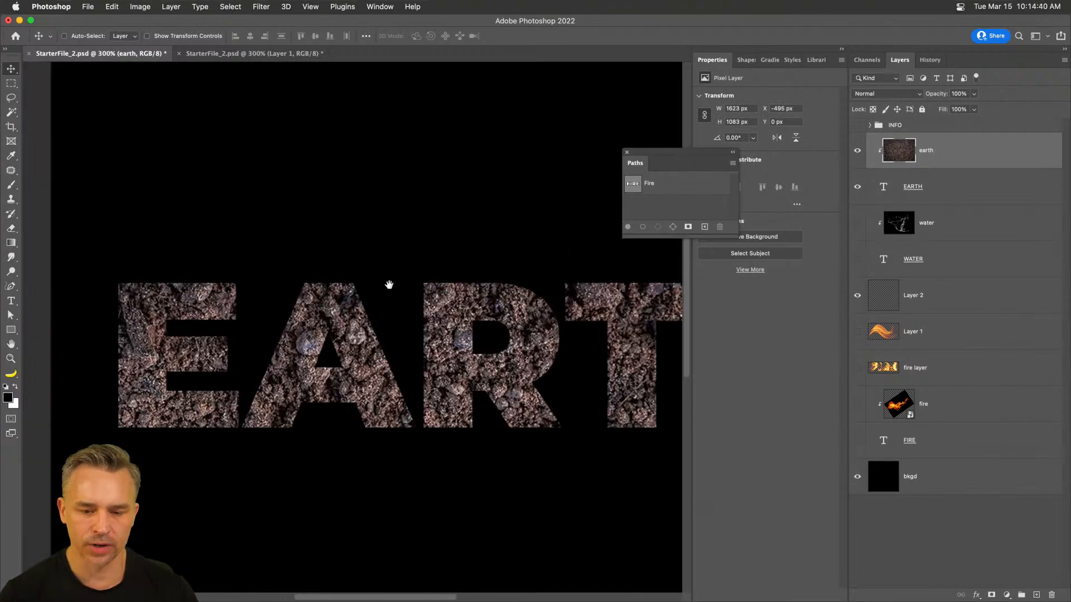
pyautogui.click(893, 190)
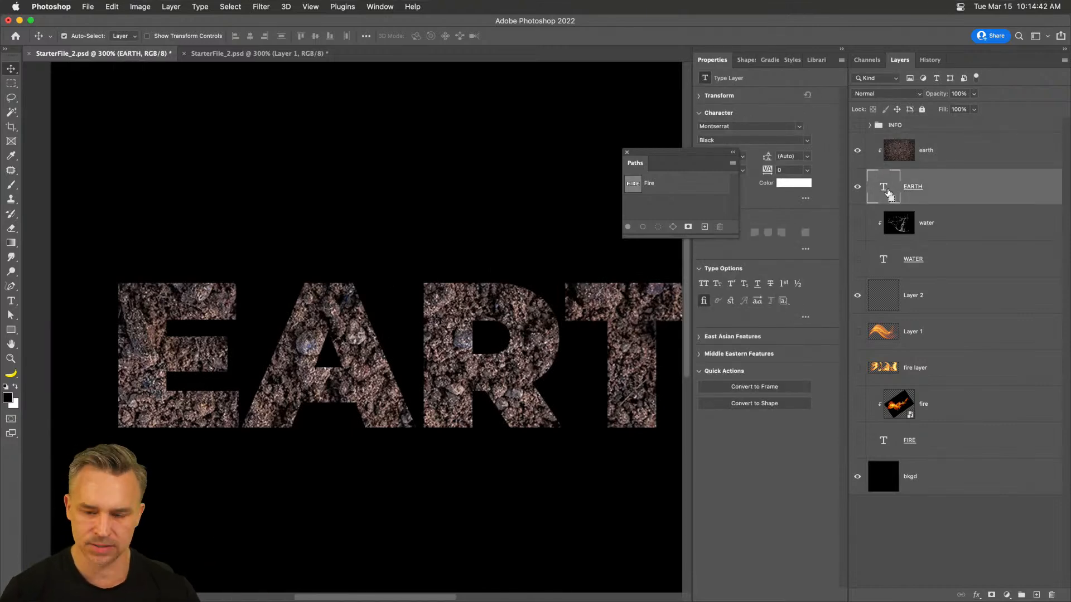
pyautogui.keyDown('super'); pyautogui.click(887, 192); pyautogui.keyUp('super')
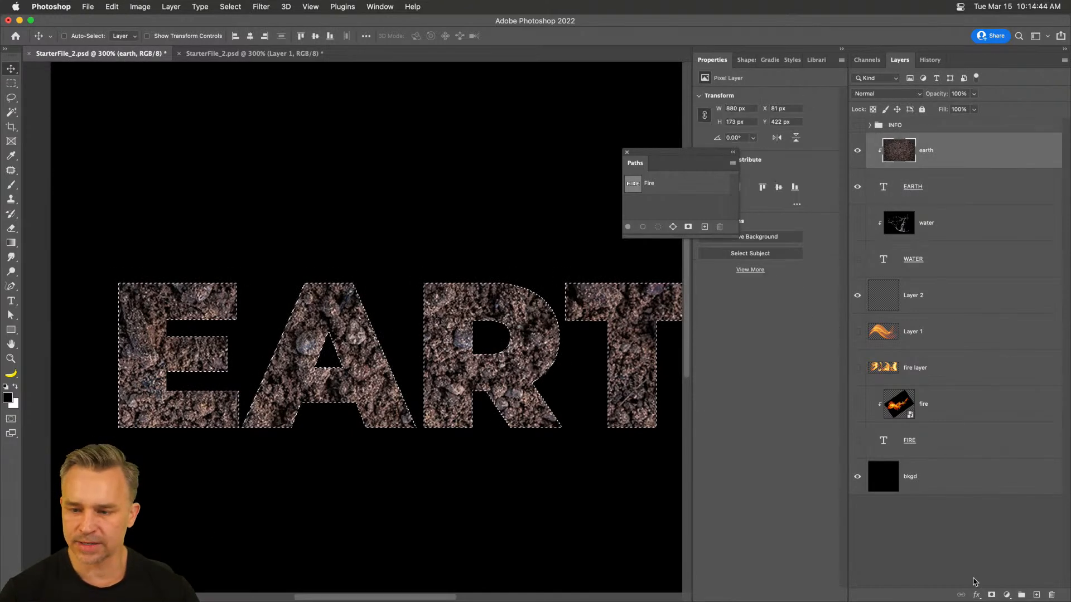
pyautogui.hotkey('alt', ']')
pyautogui.press('super+d')
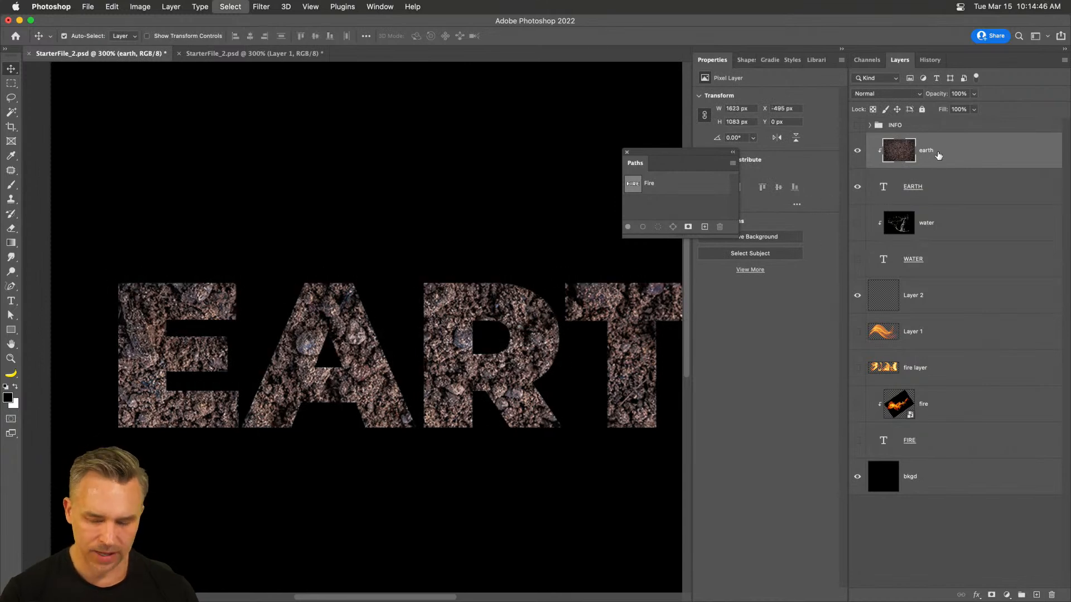
# Add a new layer above the earth texture and activate the standard Pen tool in Path mode.
pyautogui.click(1036, 596)
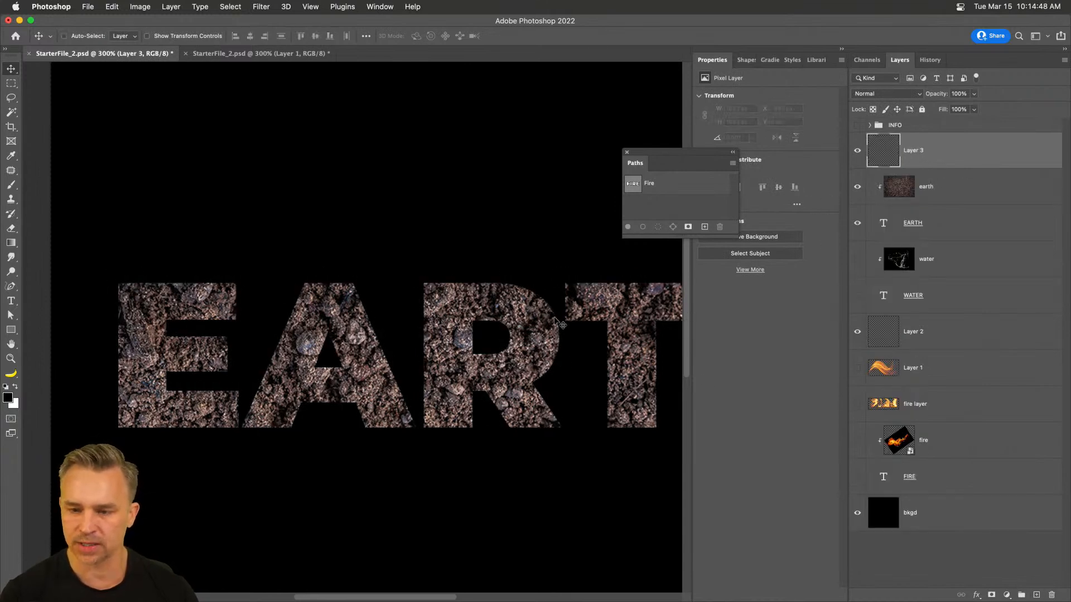
pyautogui.click(11, 286)
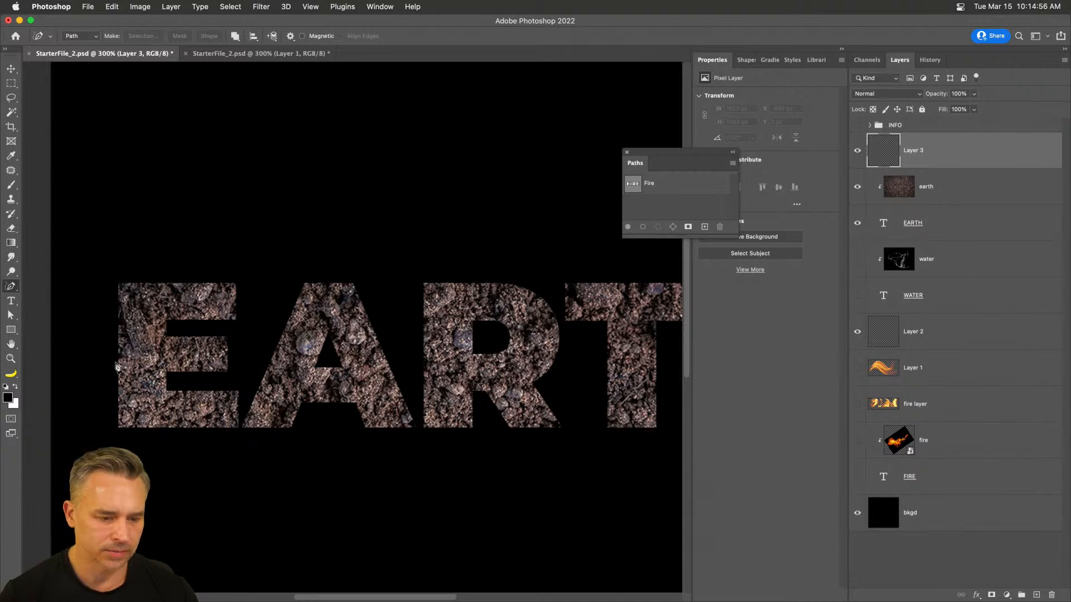
pyautogui.click(11, 286)
pyautogui.click(50, 286)
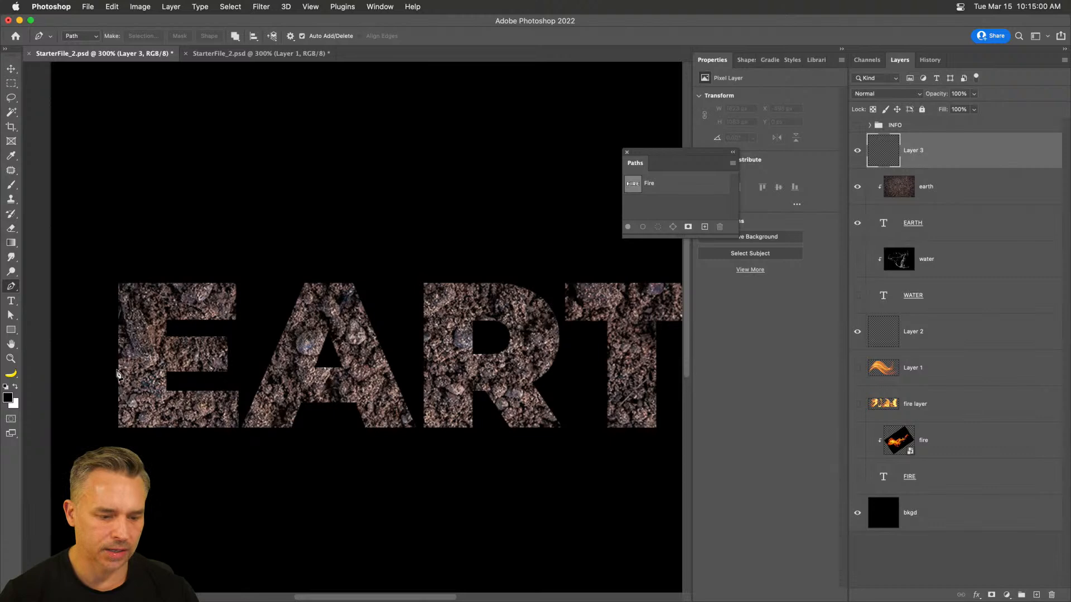
# Draw an open path up the E's left side, along its top and right side, and over the A to its lower right foot.
pyautogui.click(117, 378)
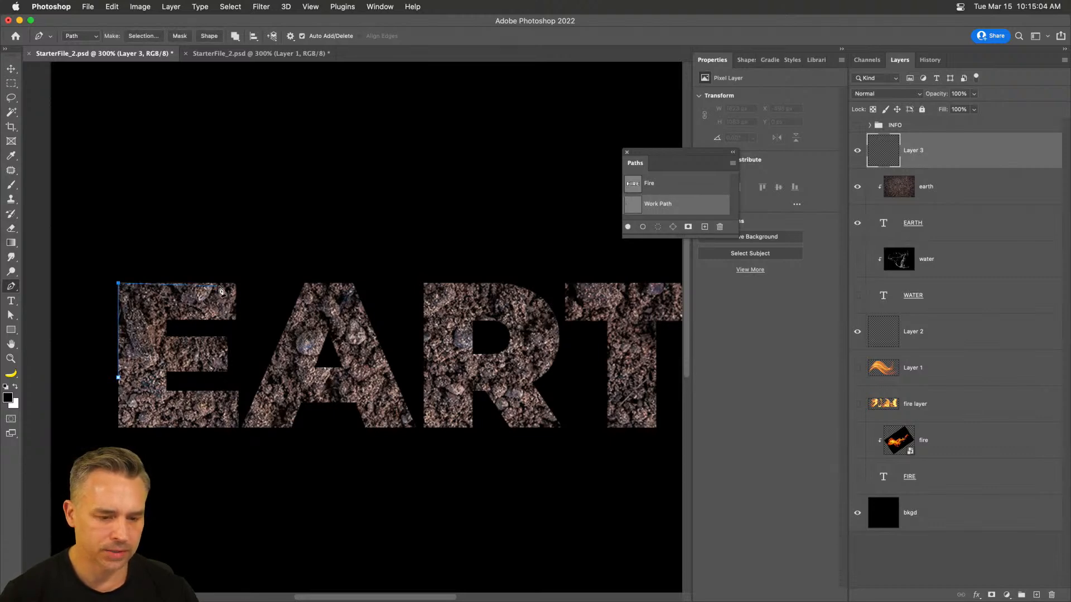
pyautogui.click(235, 283)
pyautogui.click(235, 319)
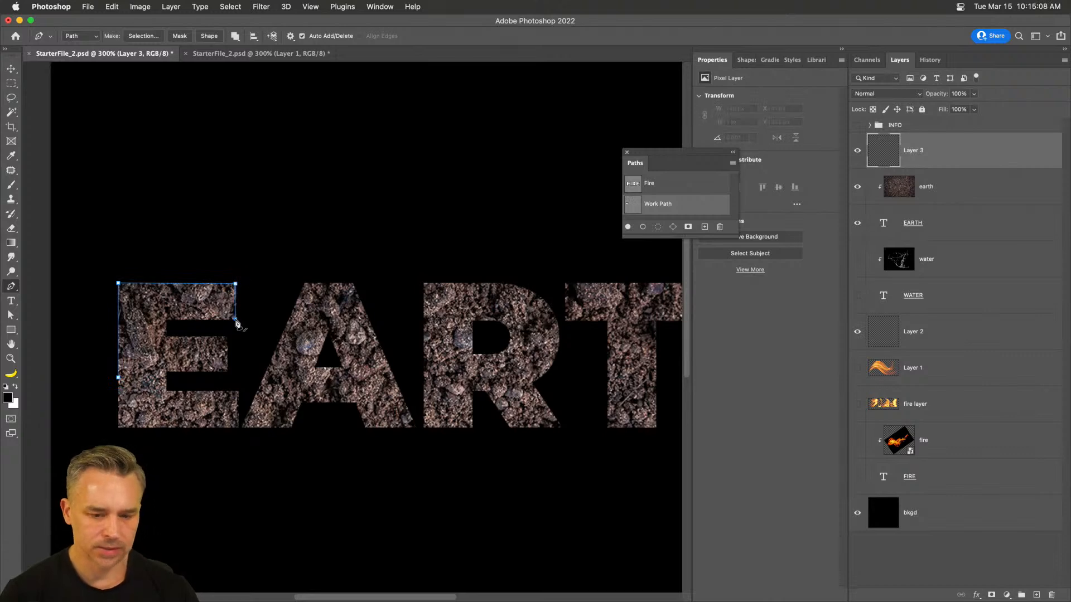
pyautogui.click(237, 425)
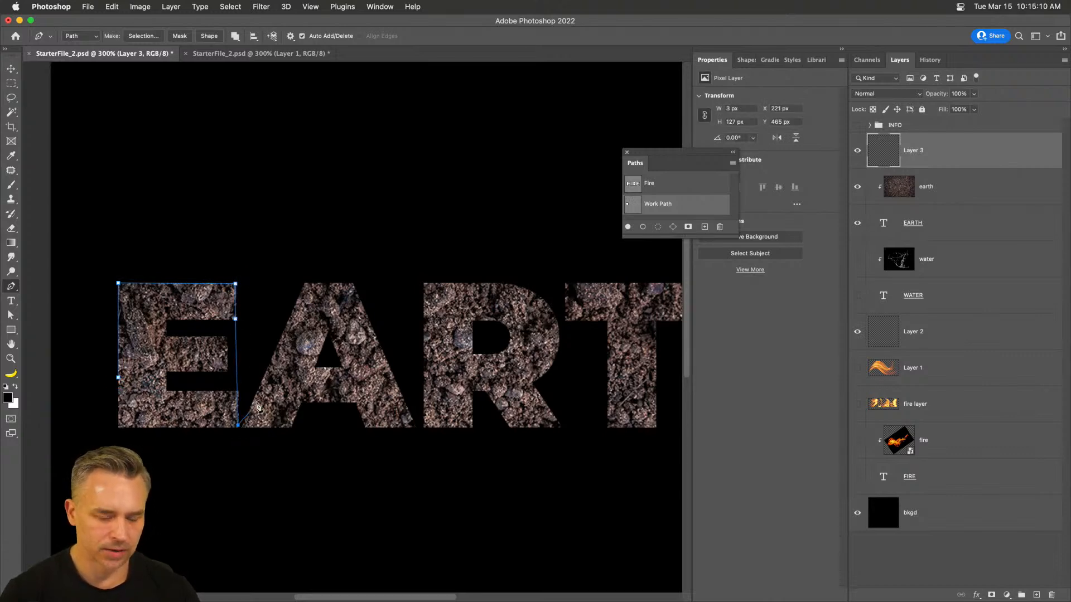
pyautogui.click(309, 283)
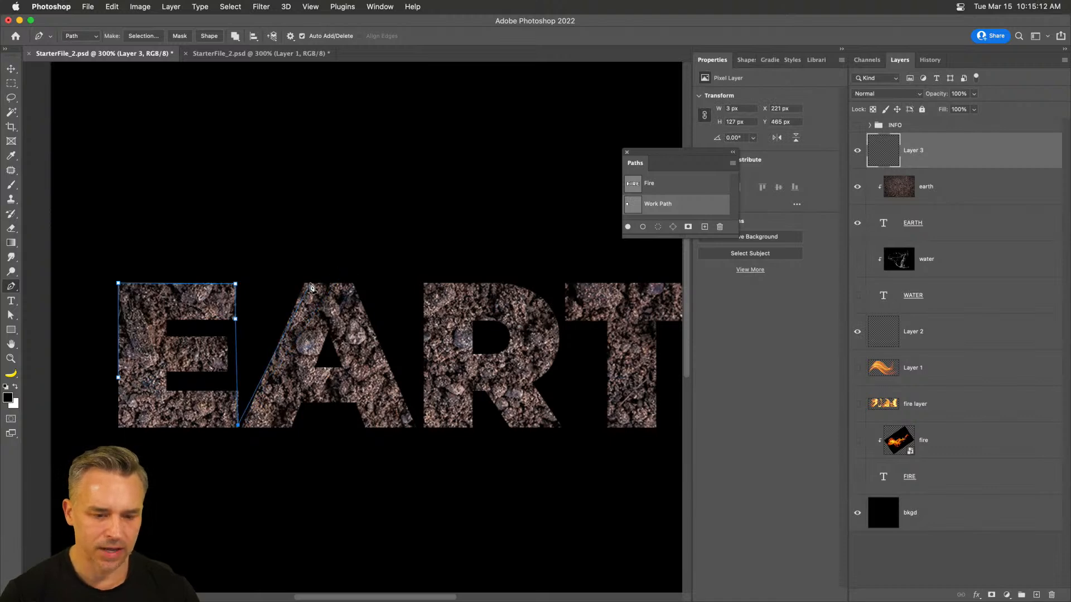
pyautogui.click(345, 282)
pyautogui.click(351, 286)
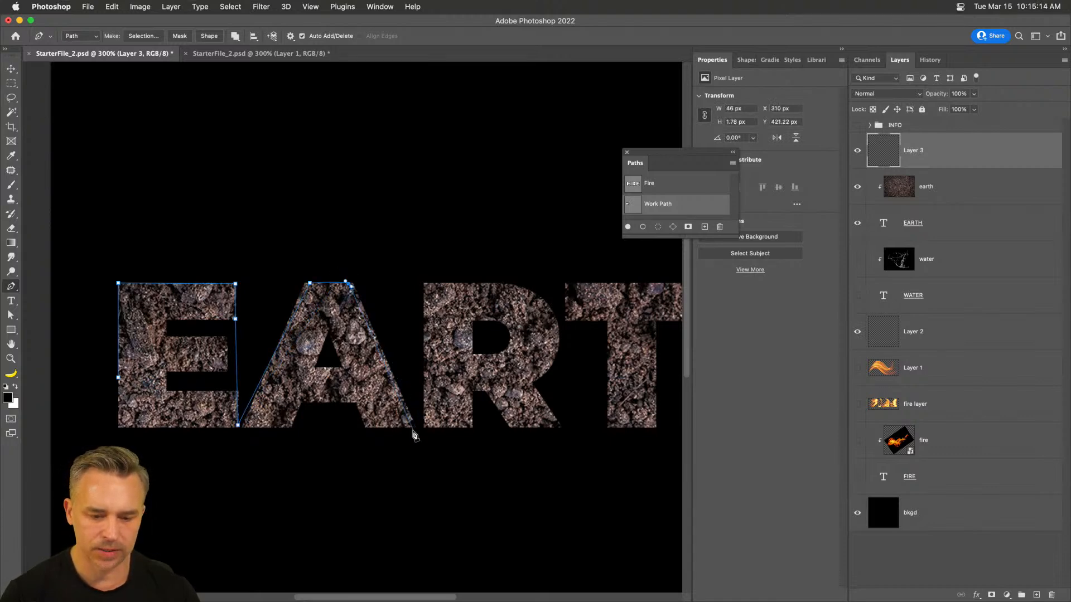
pyautogui.click(418, 428)
# Continue the path up the R's left side, over its rounded top, and along the top edge of the T.
pyautogui.click(426, 283)
pyautogui.click(509, 282)
pyautogui.click(518, 285)
pyautogui.click(527, 288)
pyautogui.click(558, 334)
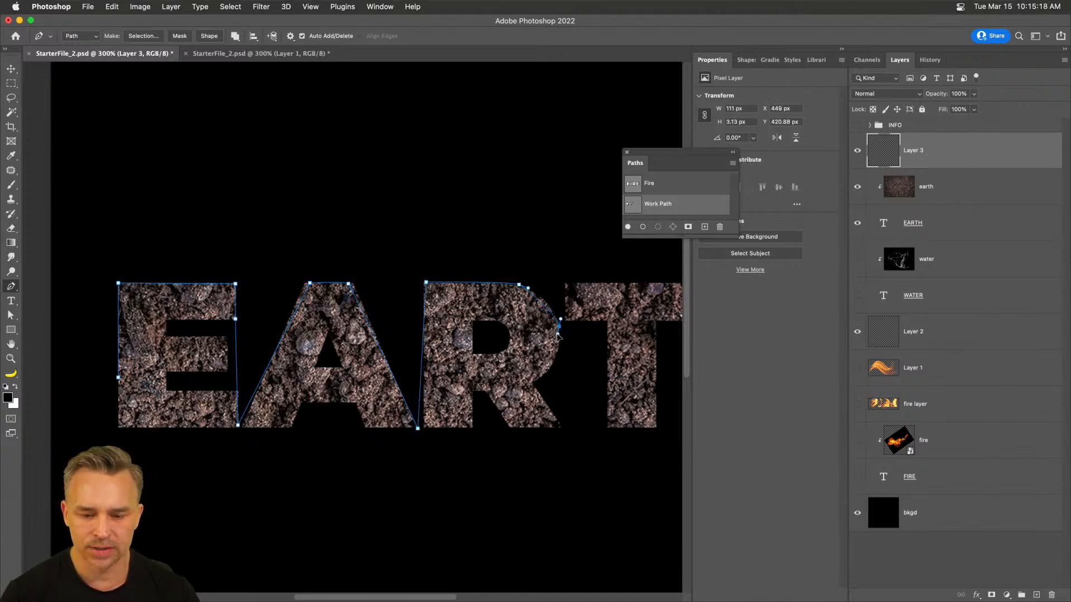
pyautogui.moveTo(561, 280); pyautogui.dragTo(320, 312)
pyautogui.click(324, 316)
pyautogui.click(457, 315)
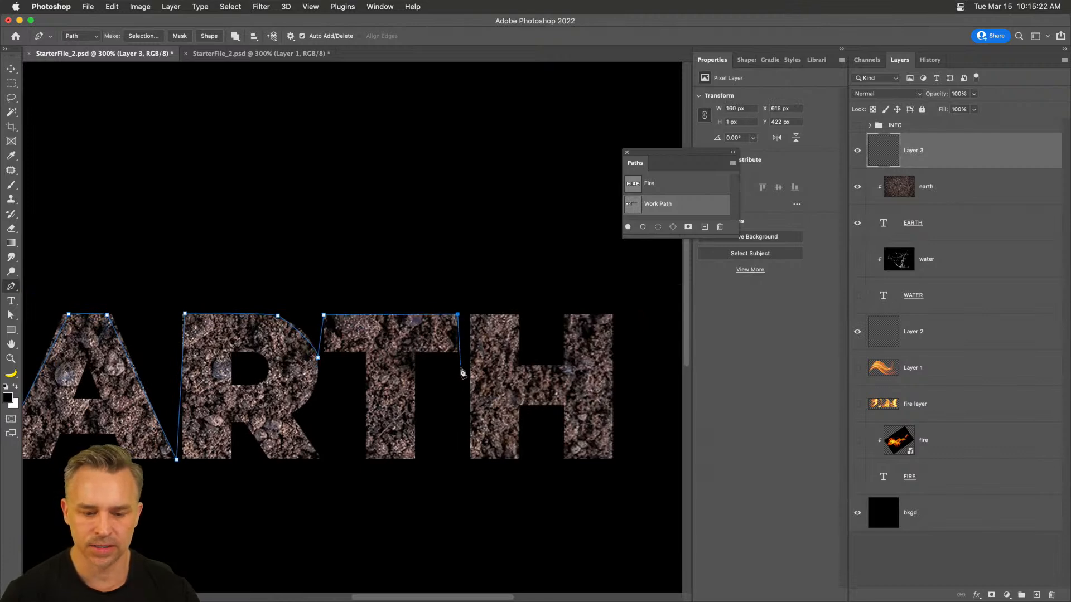
# Extend the path down between T and H, up the H's left side, and along its stepped top edge to the upper right corner.
pyautogui.click(470, 451)
pyautogui.click(472, 316)
pyautogui.click(514, 316)
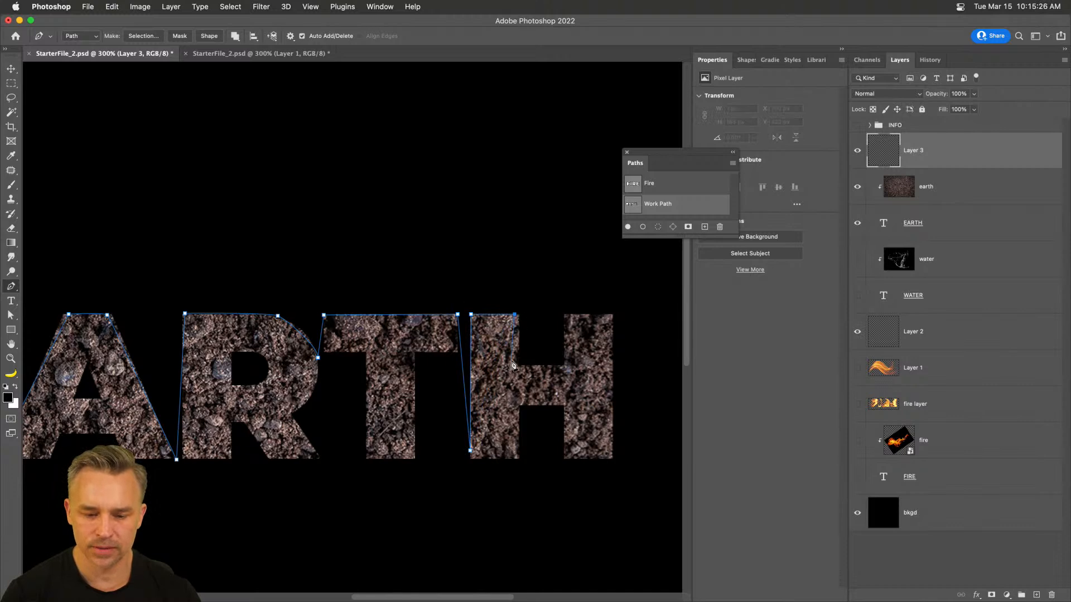
pyautogui.click(515, 366)
pyautogui.click(567, 366)
pyautogui.click(567, 314)
pyautogui.click(612, 314)
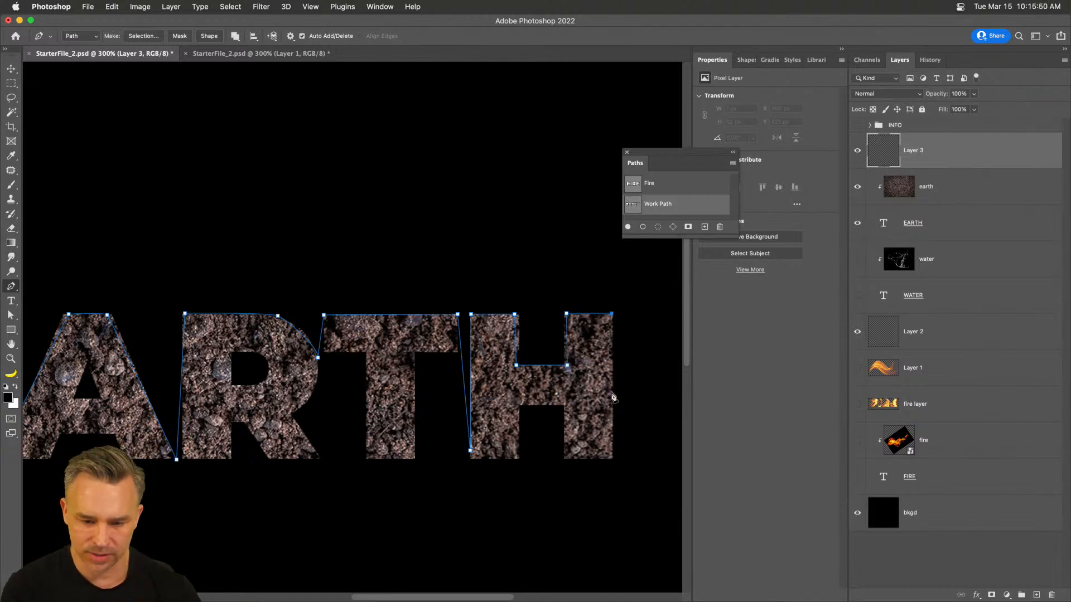
# Select the entire path drawn over the EARTH letters with the Path Selection tool.
pyautogui.click(11, 69)
pyautogui.moveTo(209, 240); pyautogui.dragTo(306, 212)
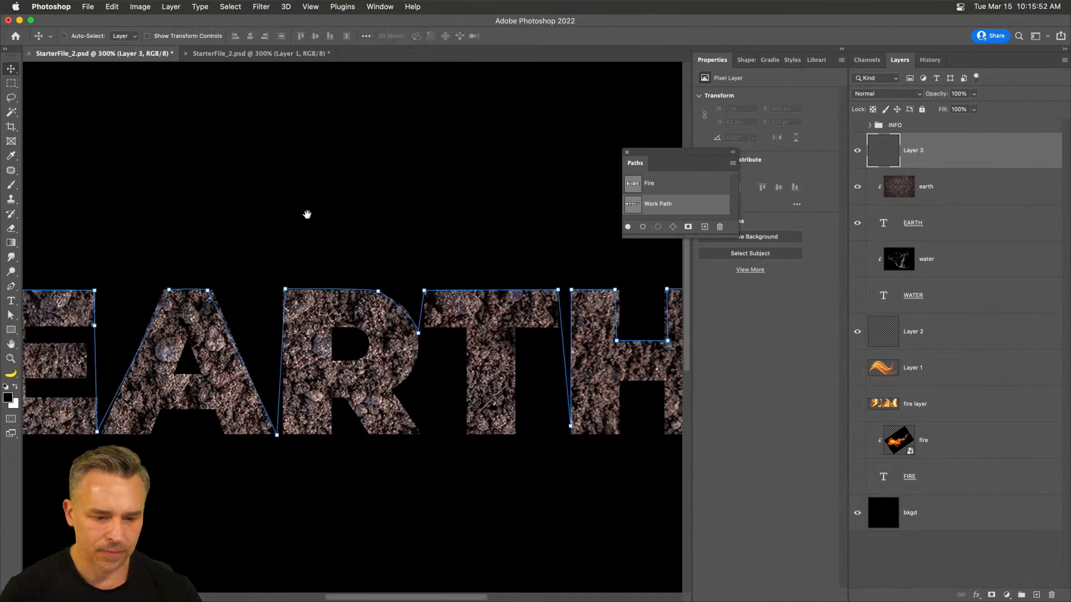
pyautogui.press('super+minus')
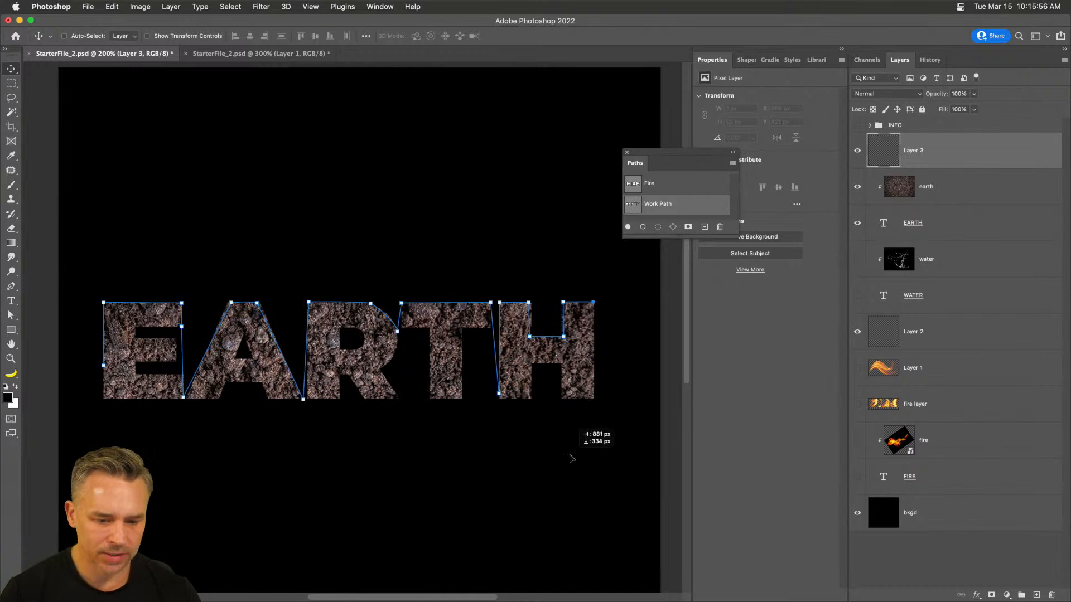
pyautogui.click(11, 315)
pyautogui.moveTo(58, 270); pyautogui.dragTo(689, 498)
pyautogui.moveTo(168, 241); pyautogui.dragTo(210, 227)
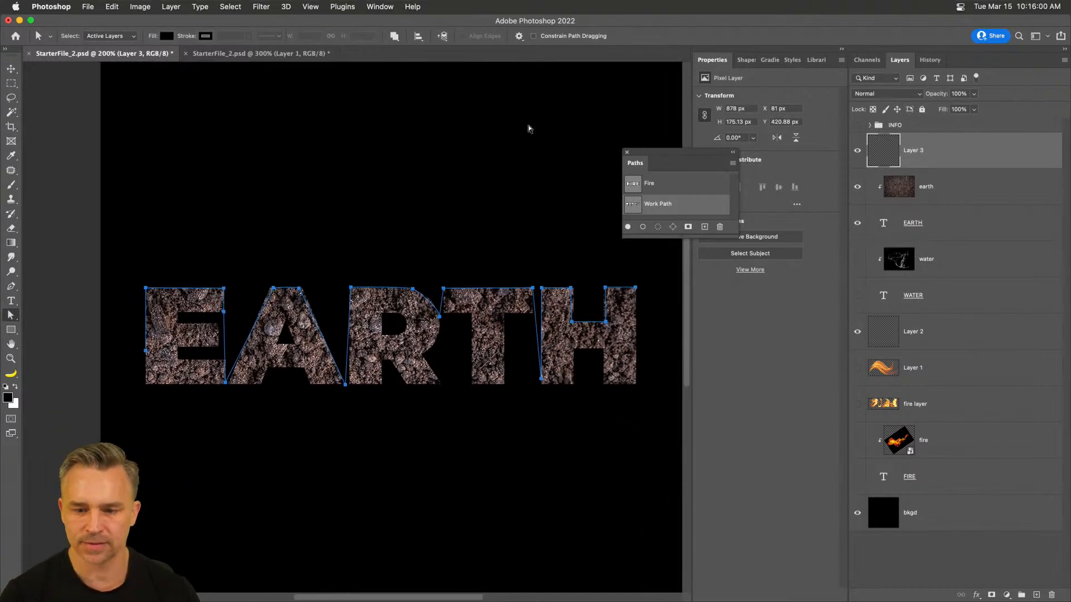
# Open the Tree render filter for the EARTH path and choose the Default preset.
pyautogui.click(261, 6)
pyautogui.moveTo(294, 202)
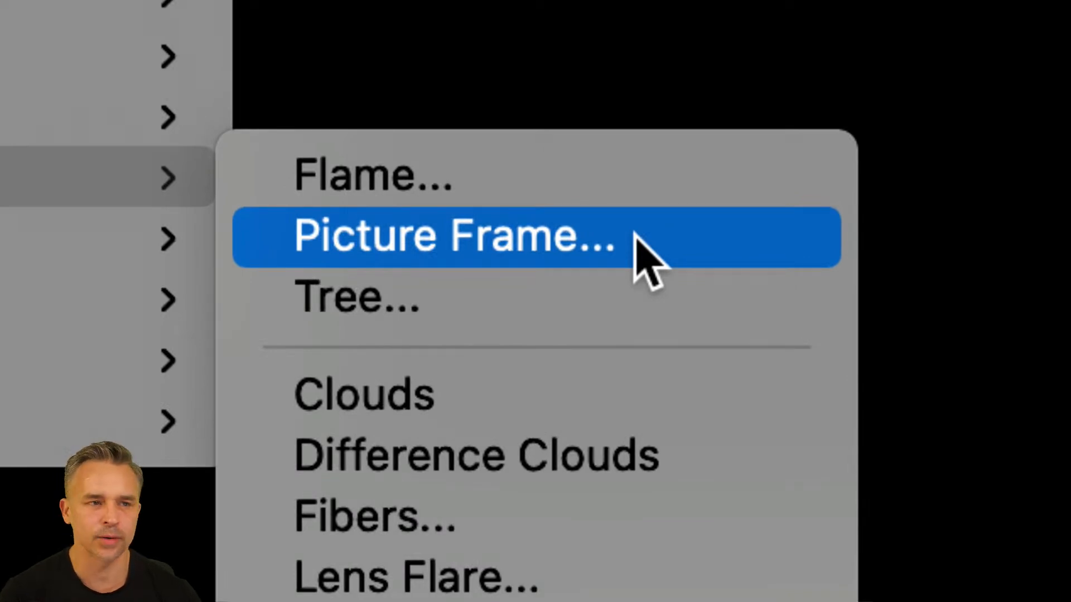
pyautogui.click(532, 304)
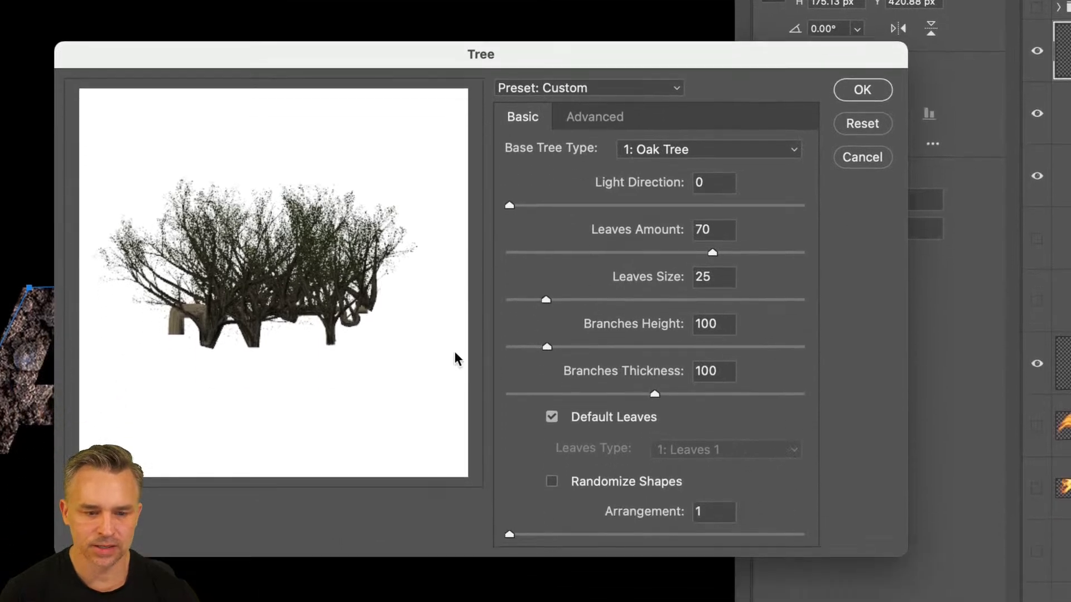
pyautogui.click(536, 121)
pyautogui.click(534, 120)
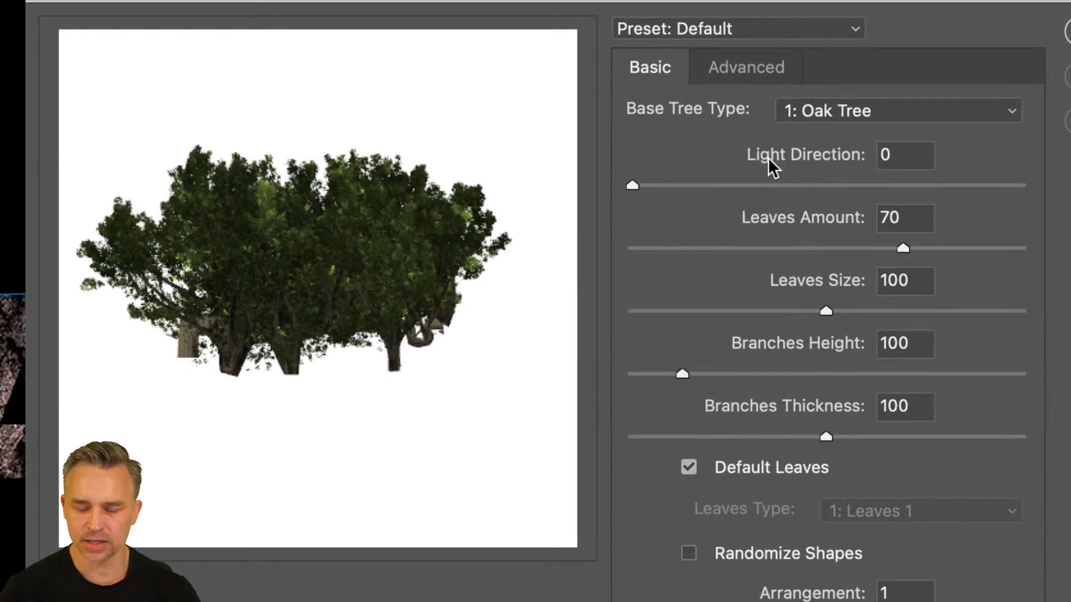
# Keep Oak Tree as the base tree type and set the branches height to 72.
pyautogui.click(833, 109)
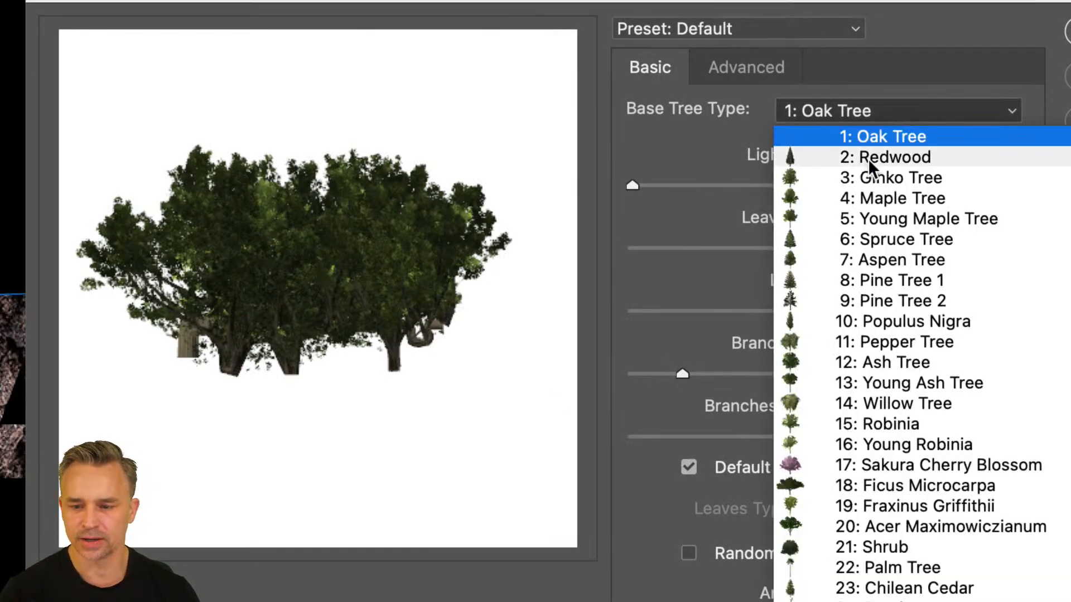
pyautogui.click(738, 113)
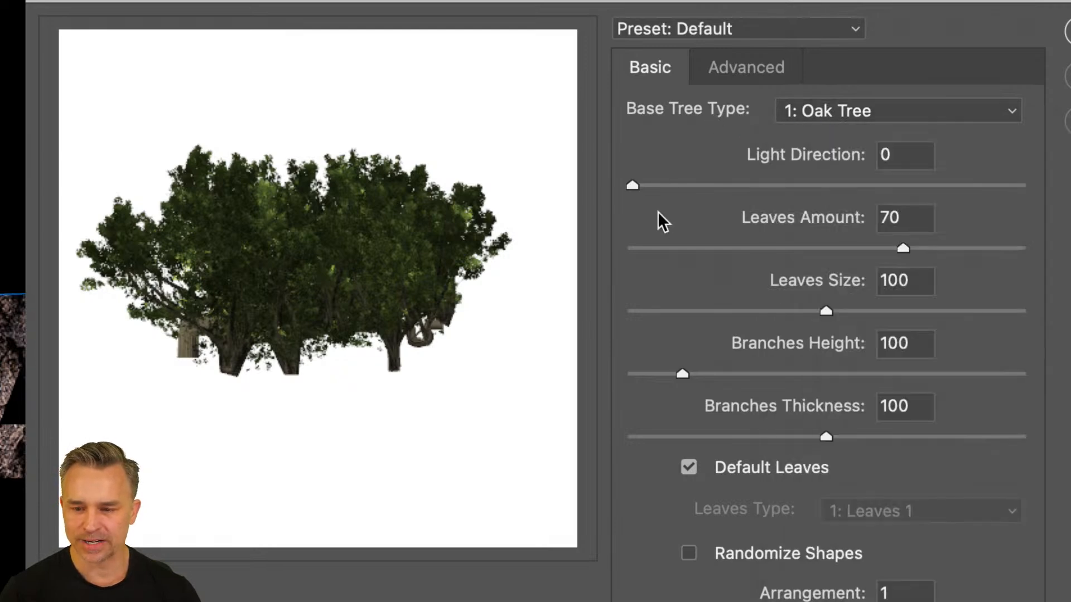
pyautogui.moveTo(652, 377); pyautogui.dragTo(636, 374)
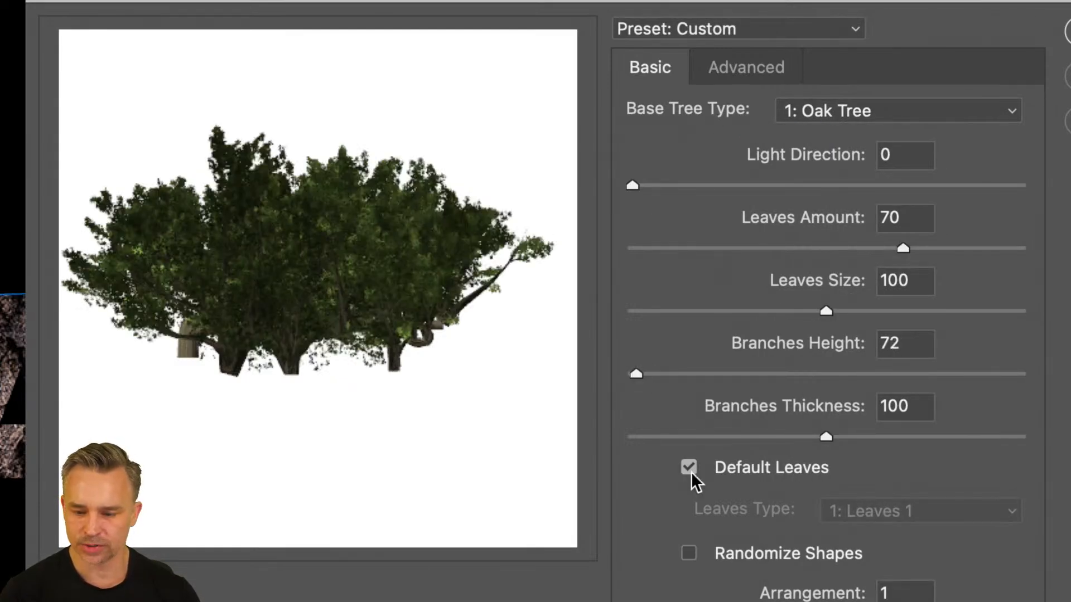
# Set both the branches thickness and the leaves size of the tree to 9.
pyautogui.click(647, 436)
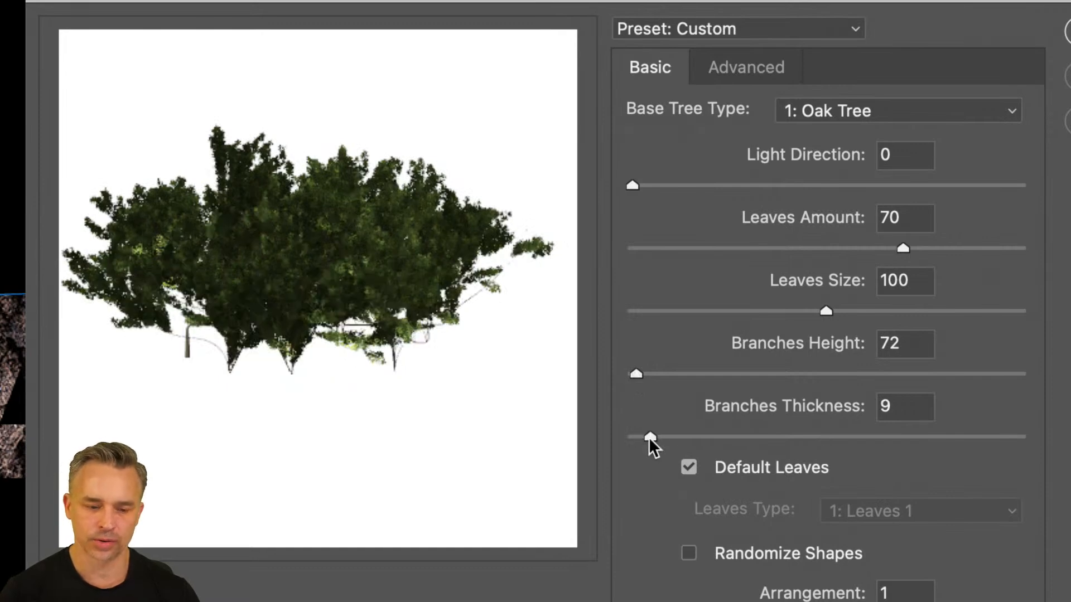
pyautogui.click(652, 311)
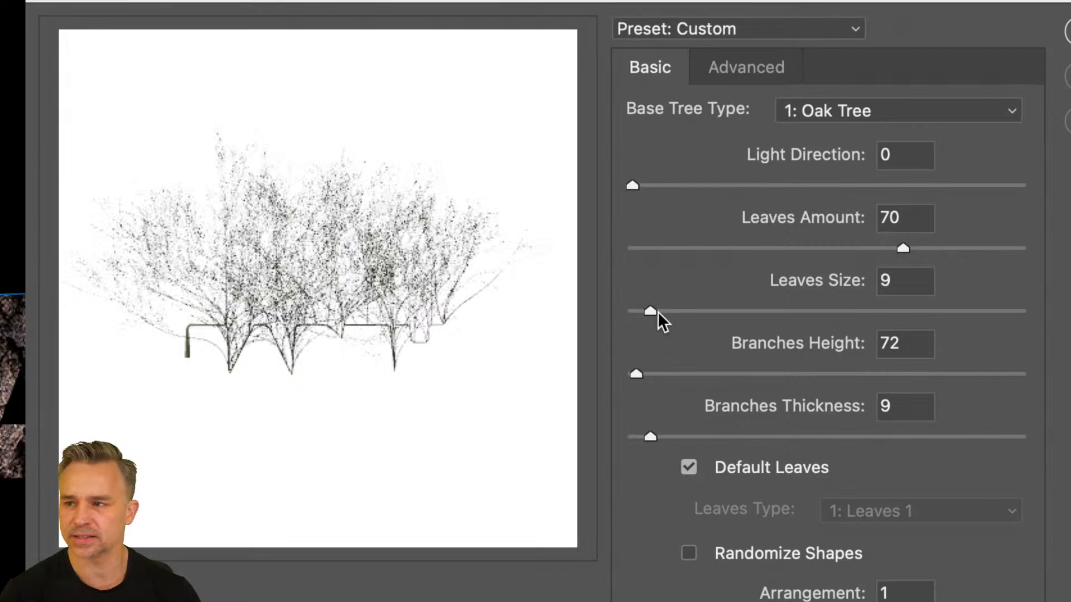
# Try Young Robinia as the base tree type with leaves size 42, branches height 104 and light direction 16.
pyautogui.click(857, 101)
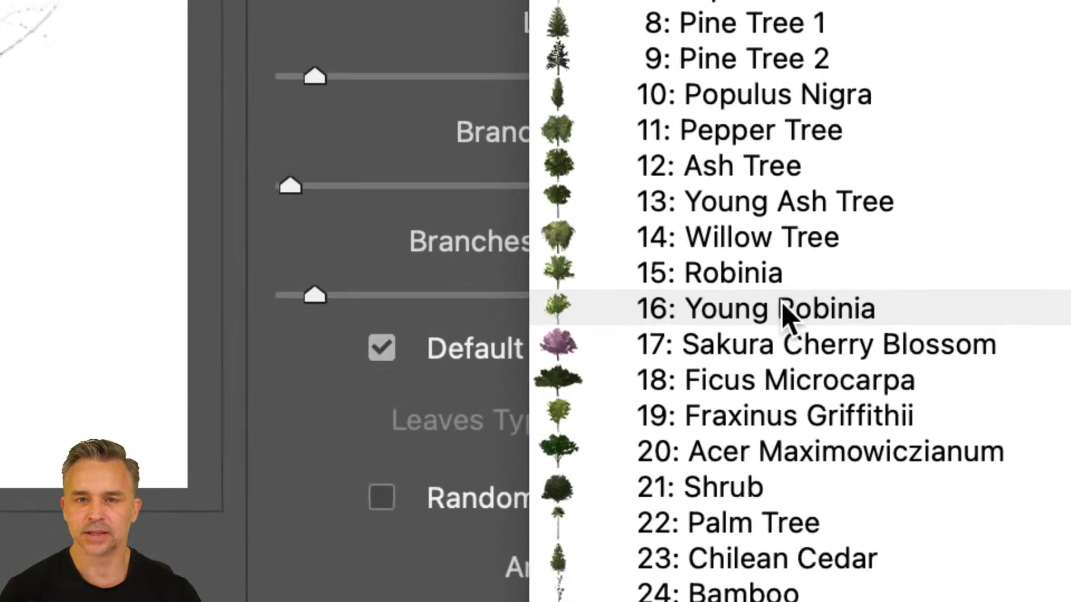
pyautogui.click(783, 307)
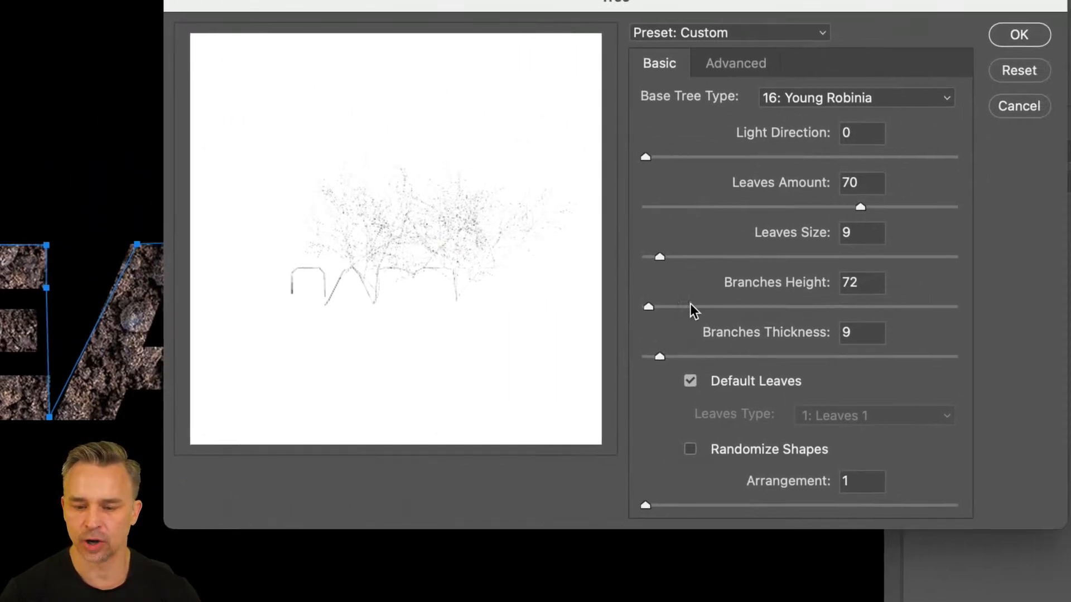
pyautogui.click(691, 307)
pyautogui.click(691, 257)
pyautogui.click(710, 256)
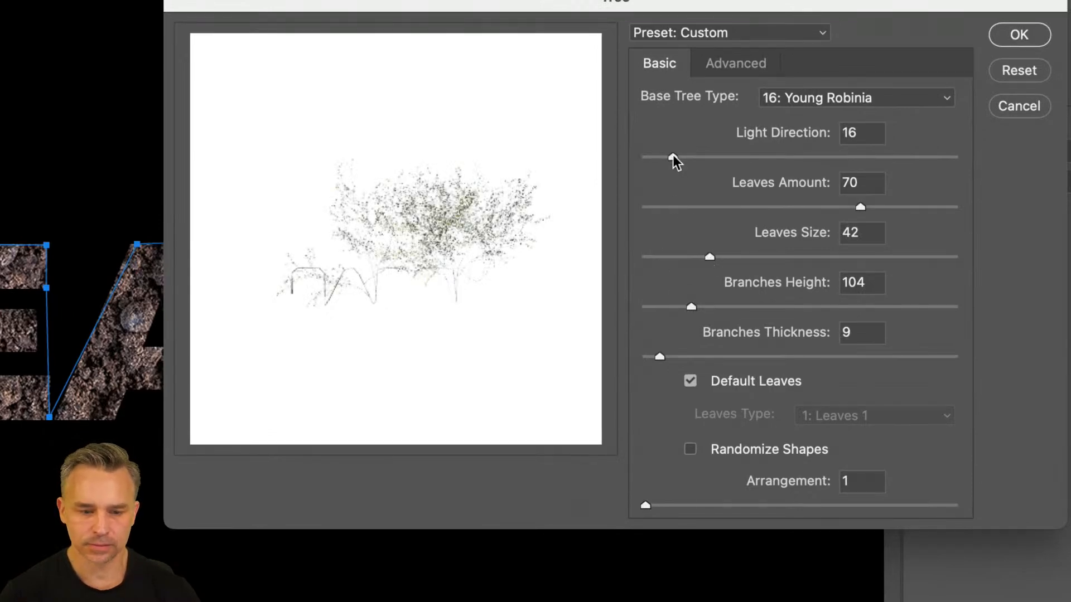
# Try Palm Tree, Ginko Tree and Young Maple Tree in turn as the base tree type.
pyautogui.click(782, 97)
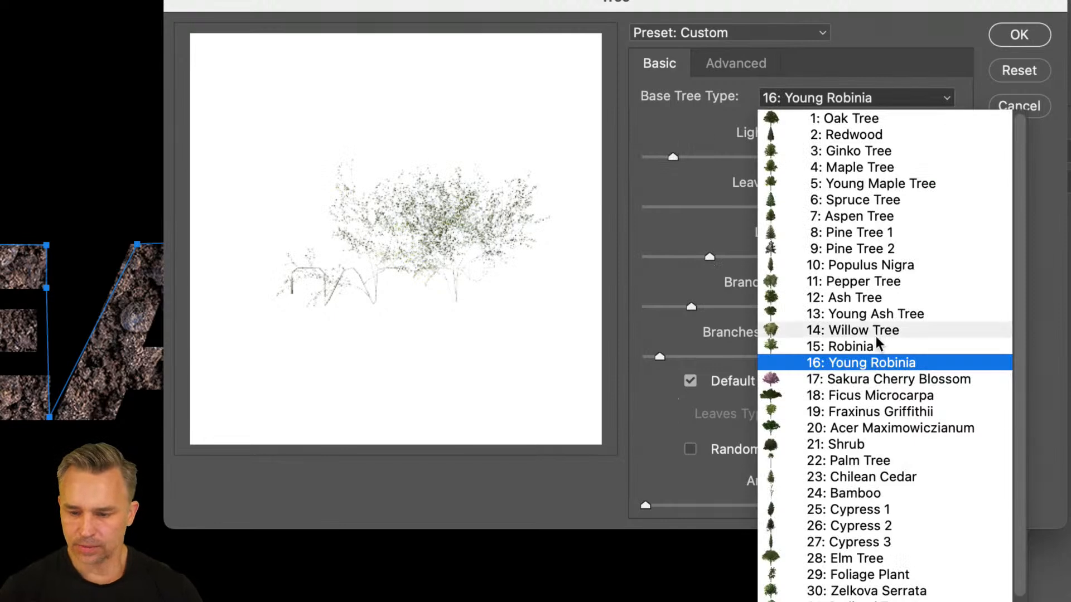
pyautogui.click(831, 461)
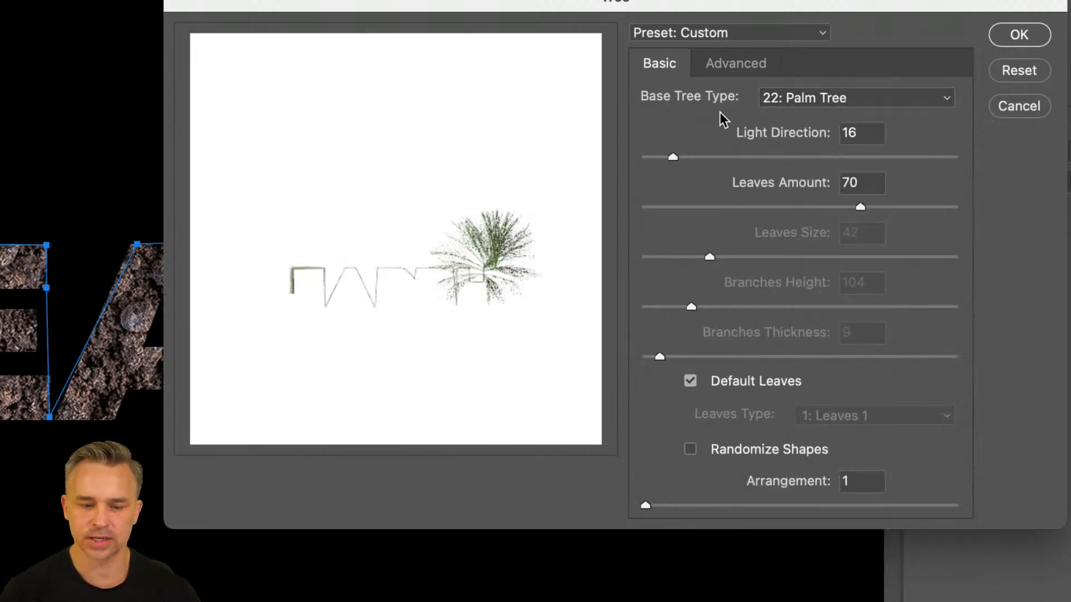
pyautogui.click(795, 99)
pyautogui.click(809, 151)
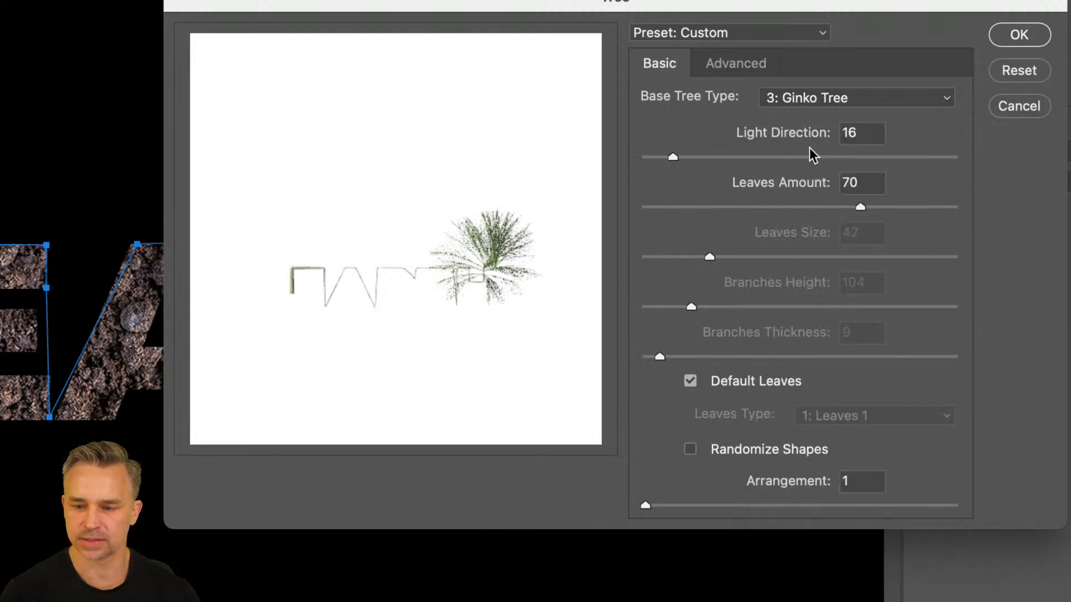
pyautogui.click(809, 103)
pyautogui.click(839, 184)
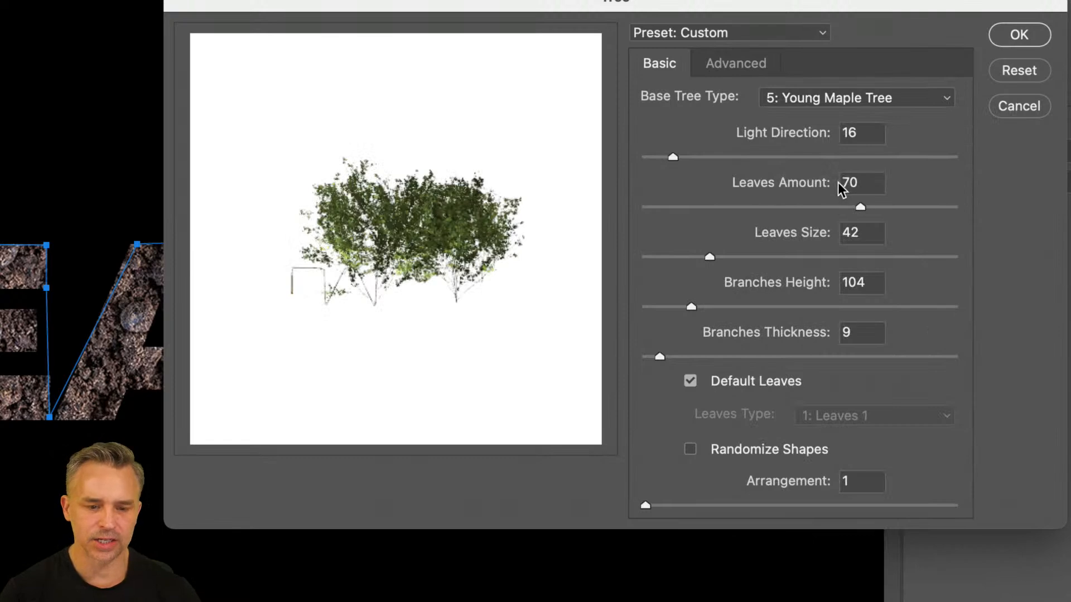
# Switch the base tree type to Pine Tree 2 and set the light direction to 7.
pyautogui.click(823, 100)
pyautogui.click(842, 249)
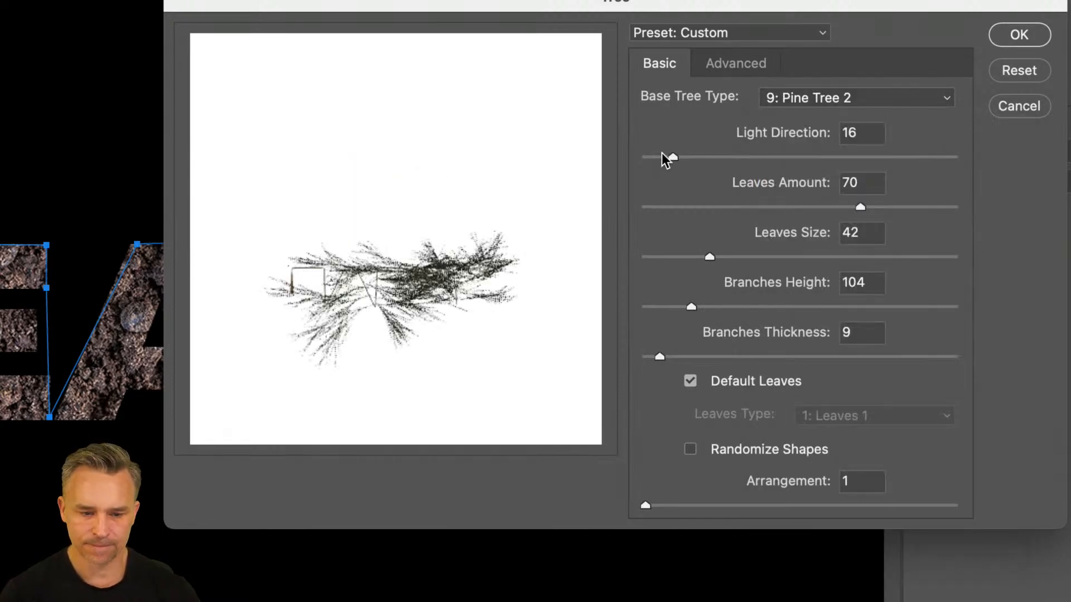
pyautogui.click(701, 155)
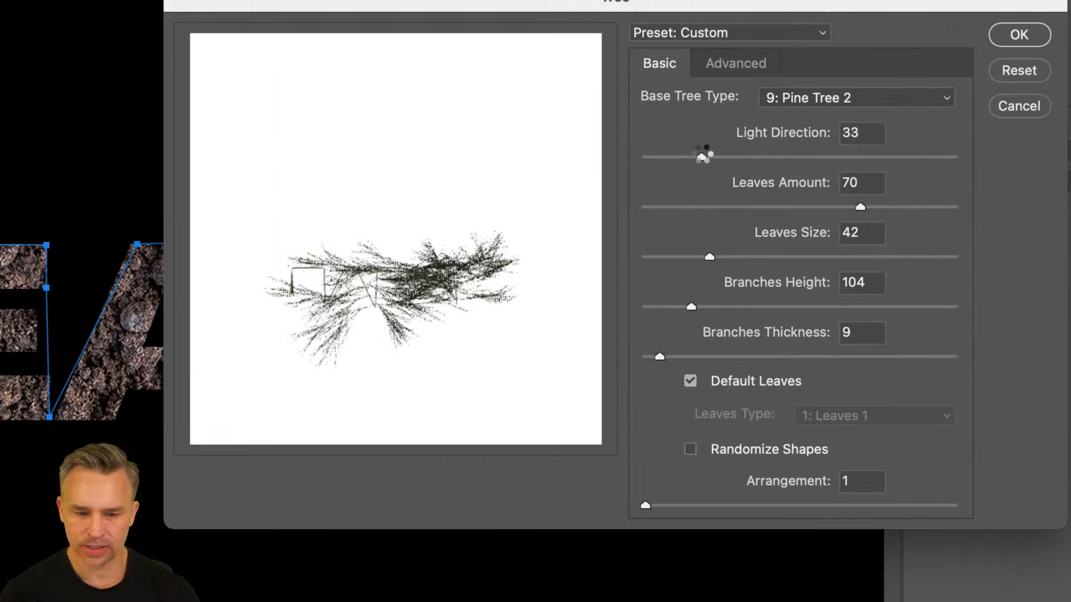
pyautogui.click(647, 157)
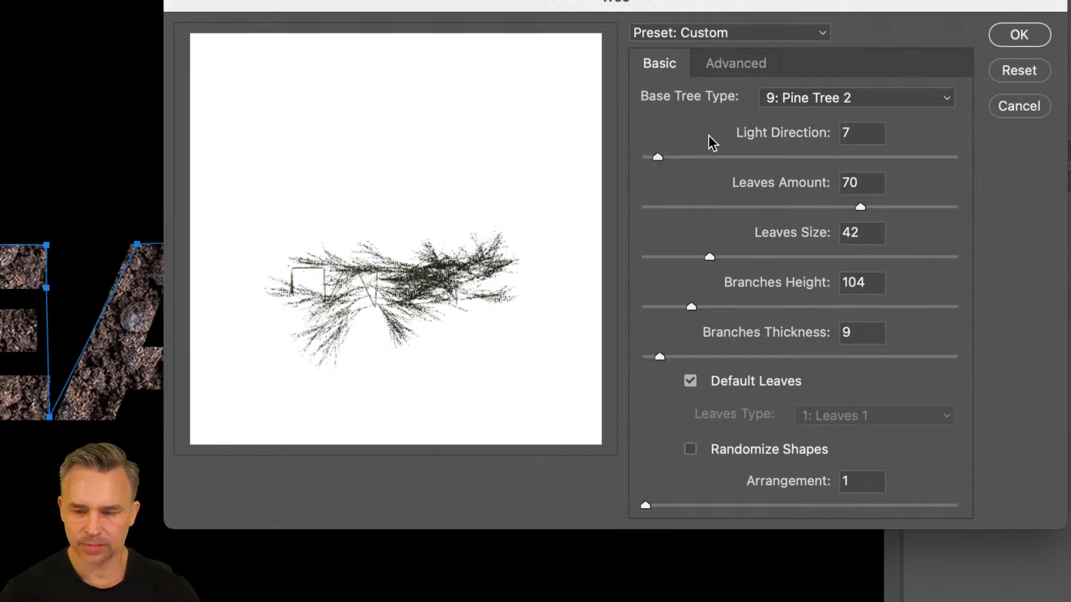
# Switch the base tree type to Pepper Tree with branches height 88 and leaves size 31.
pyautogui.click(781, 98)
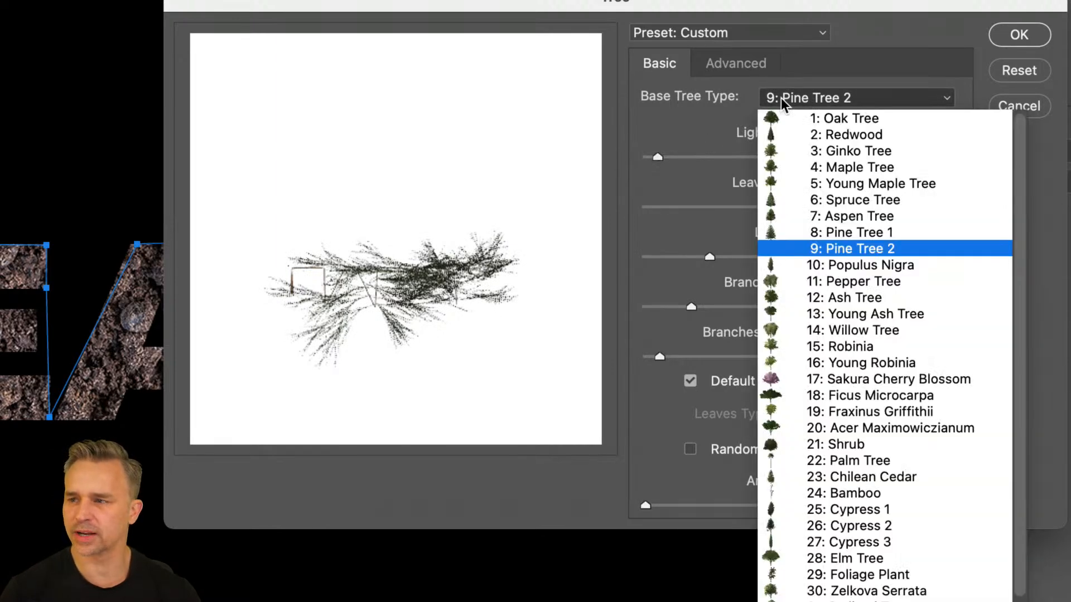
pyautogui.click(816, 288)
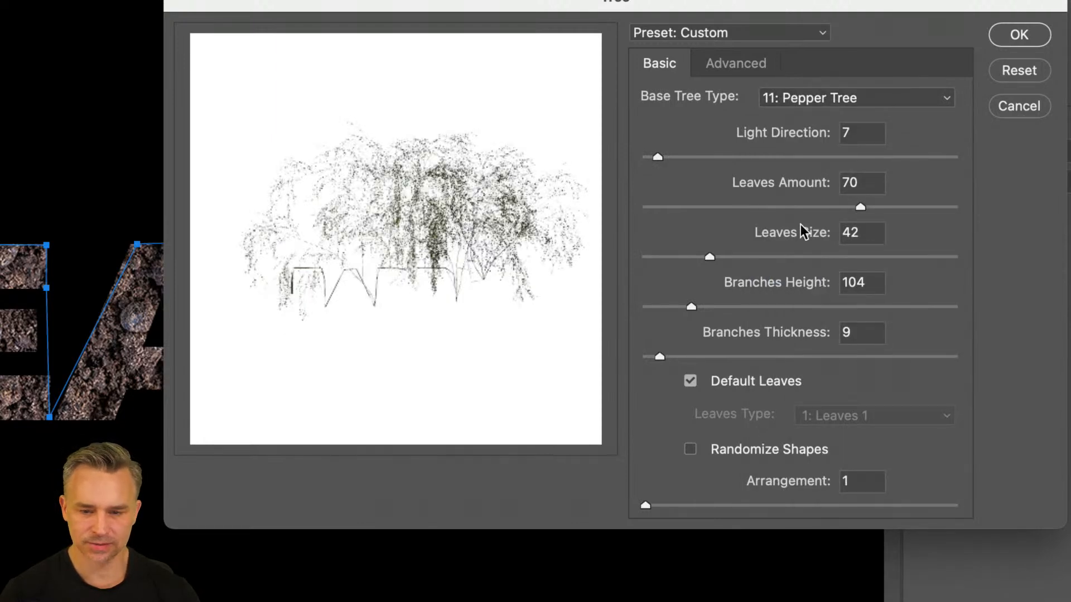
pyautogui.click(669, 307)
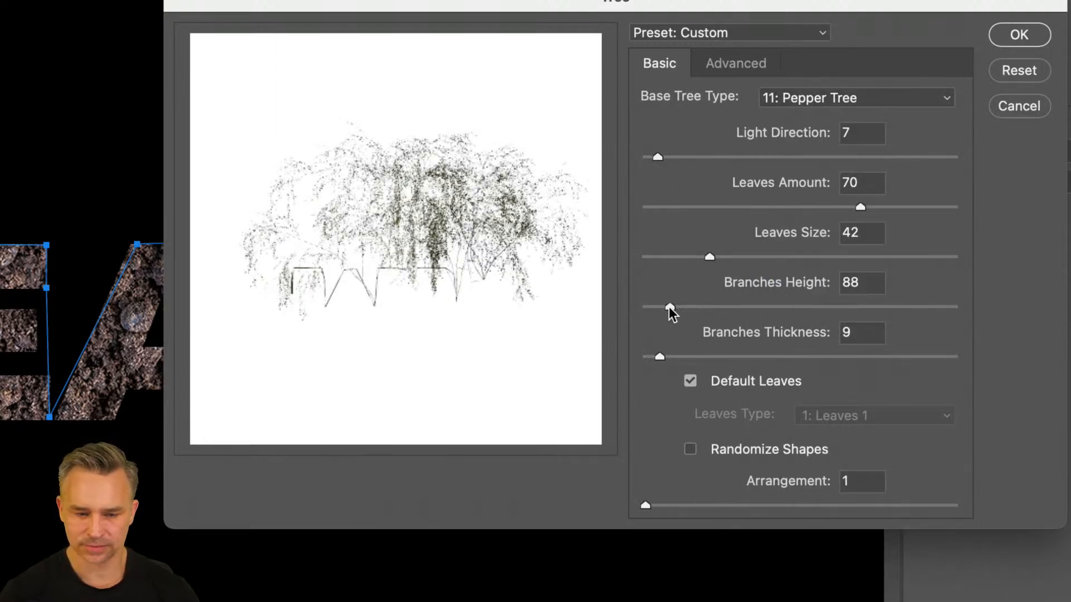
pyautogui.click(671, 256)
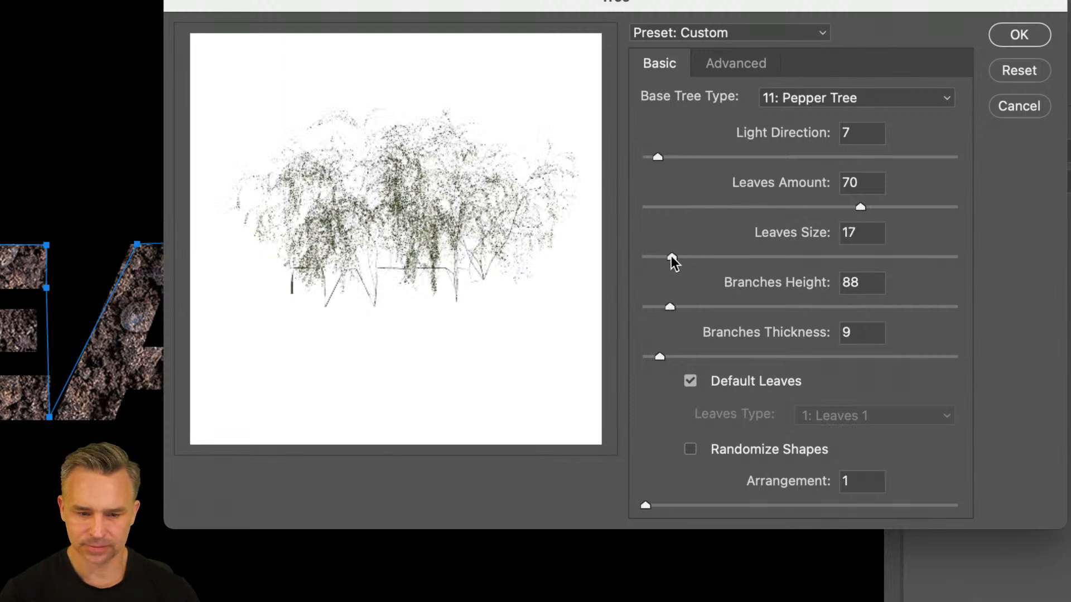
pyautogui.click(694, 256)
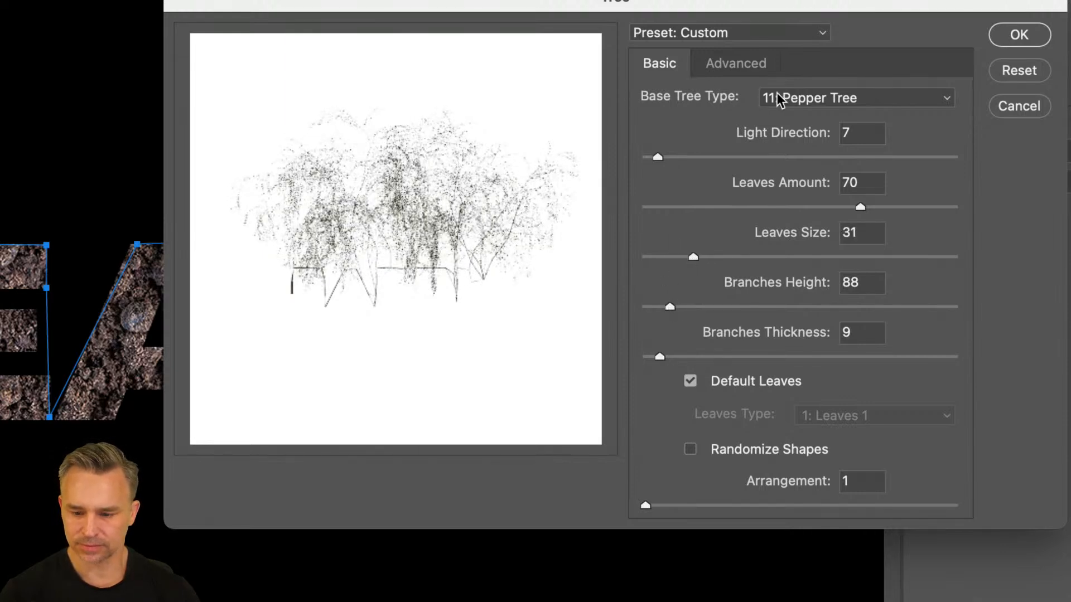
# Try Ash Tree and Young Ash Tree as the base tree type.
pyautogui.click(778, 98)
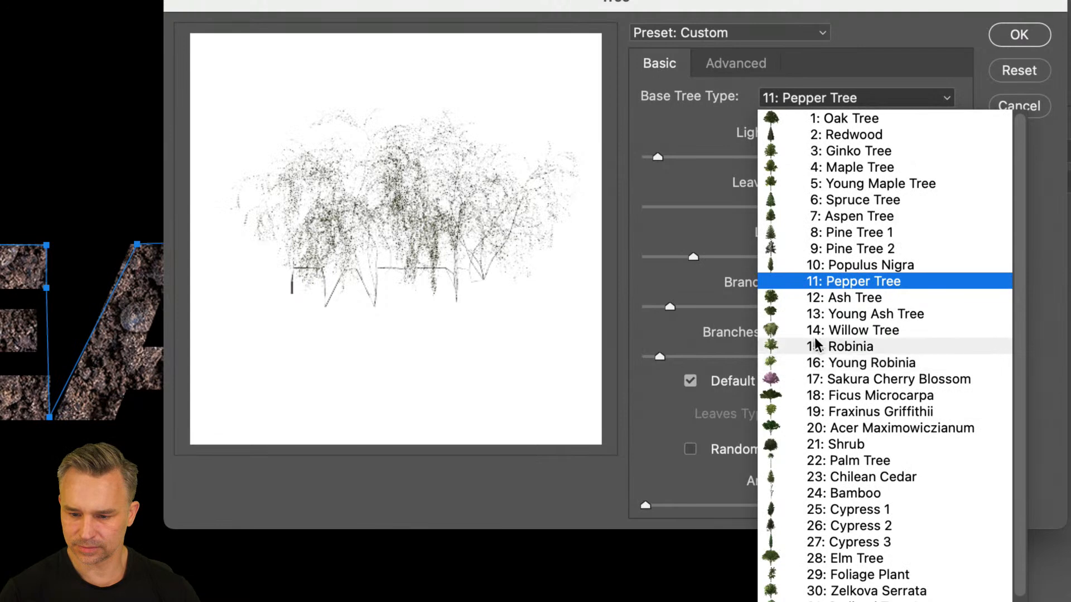
pyautogui.click(809, 295)
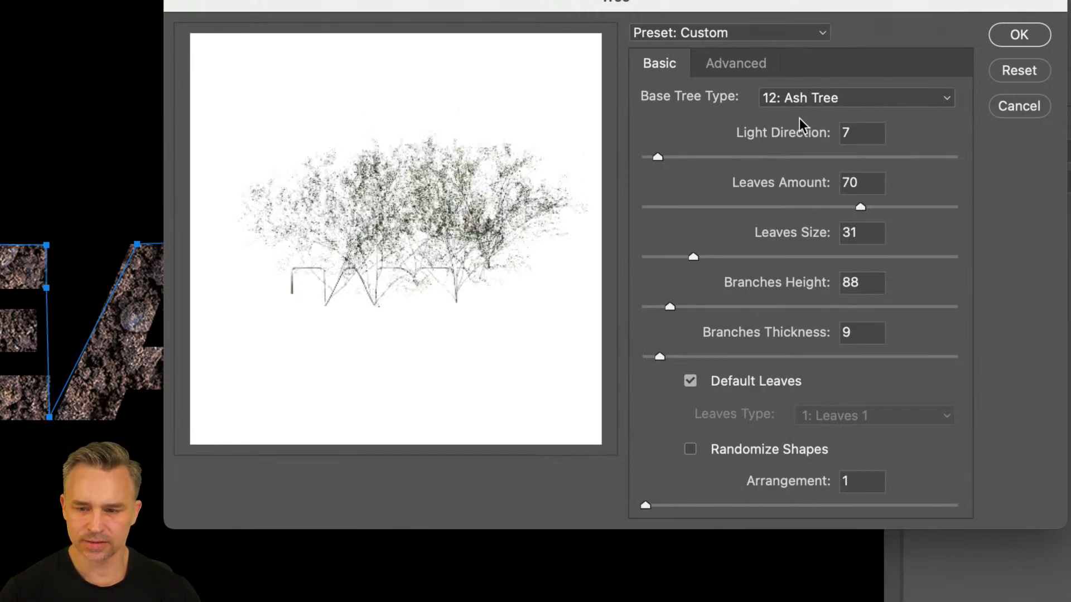
pyautogui.click(801, 97)
pyautogui.click(812, 313)
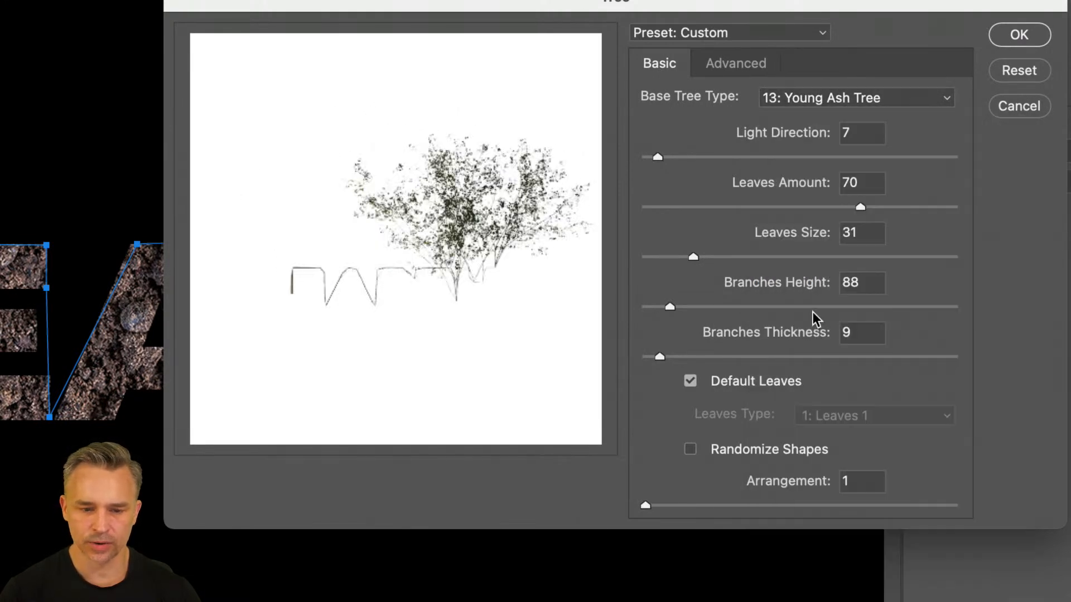
# Choose Robinia as the base tree type with leaves size 55 and render the trees along the EARTH path.
pyautogui.click(784, 96)
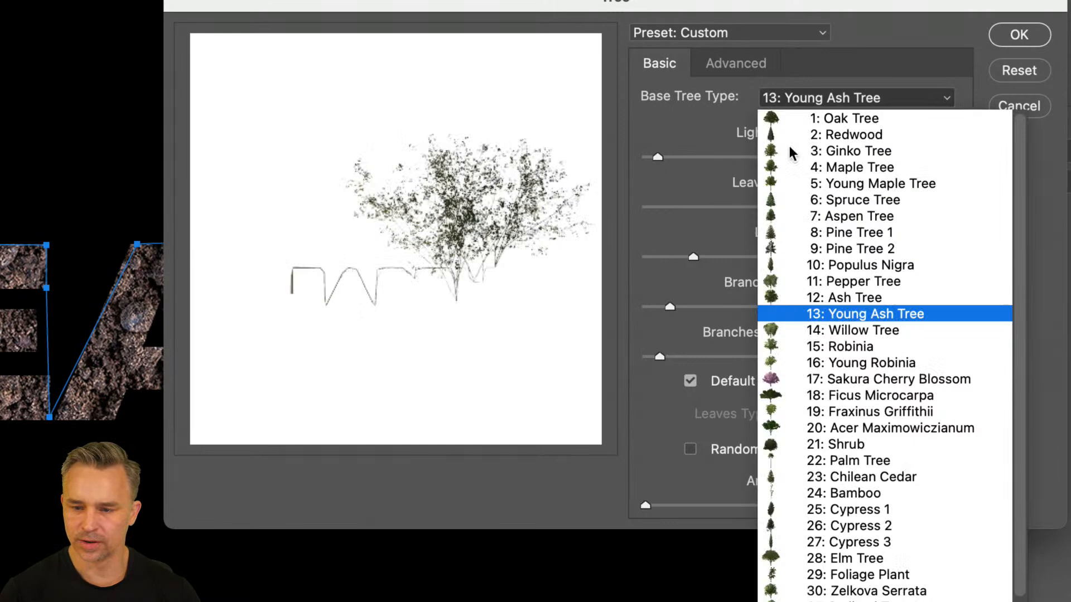
pyautogui.click(825, 348)
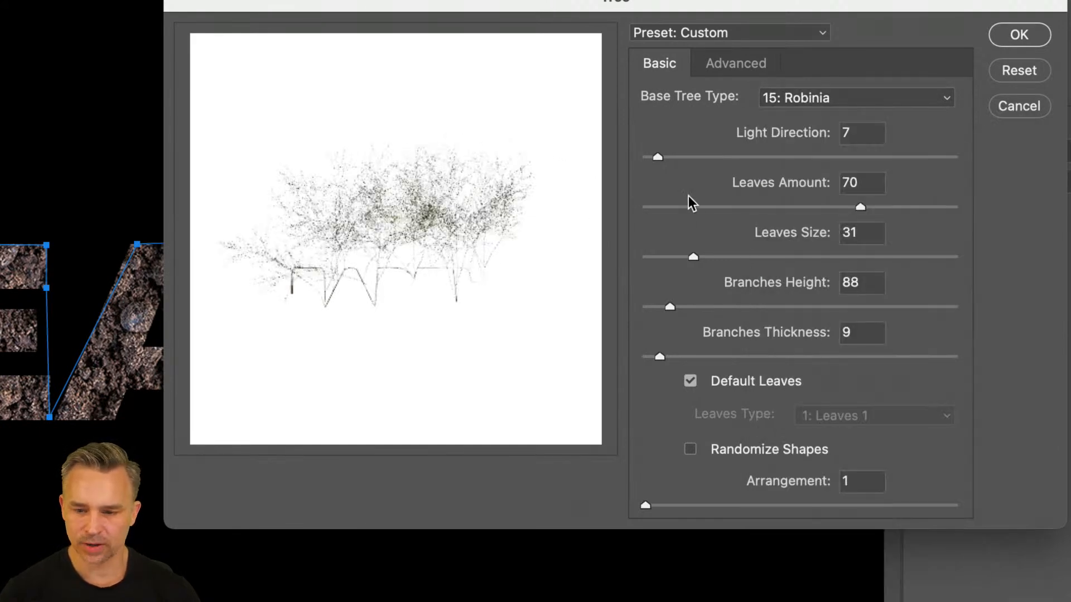
pyautogui.click(744, 256)
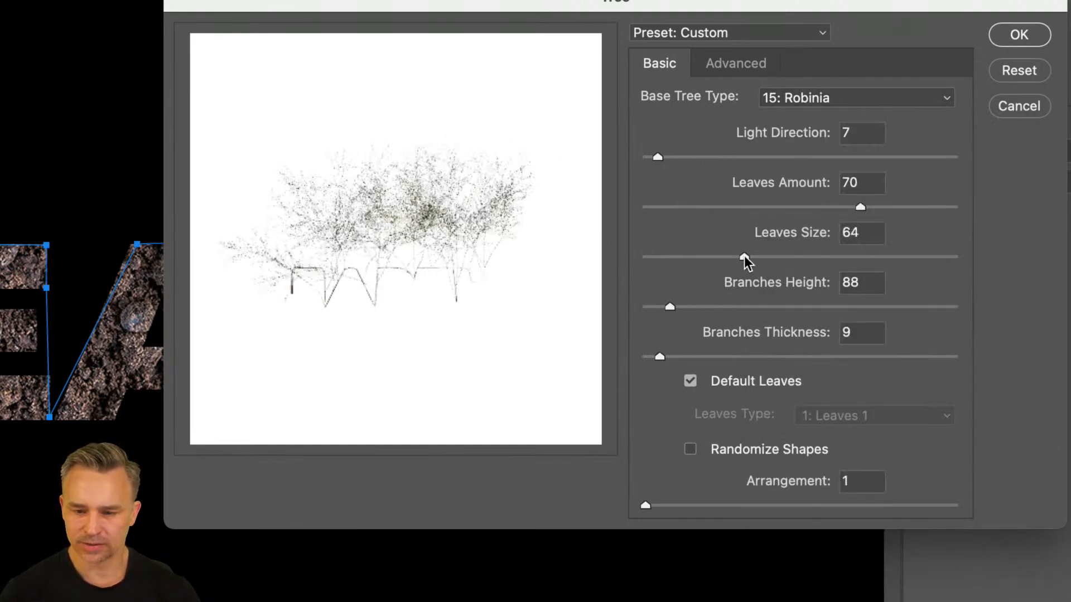
pyautogui.moveTo(738, 257); pyautogui.dragTo(722, 256)
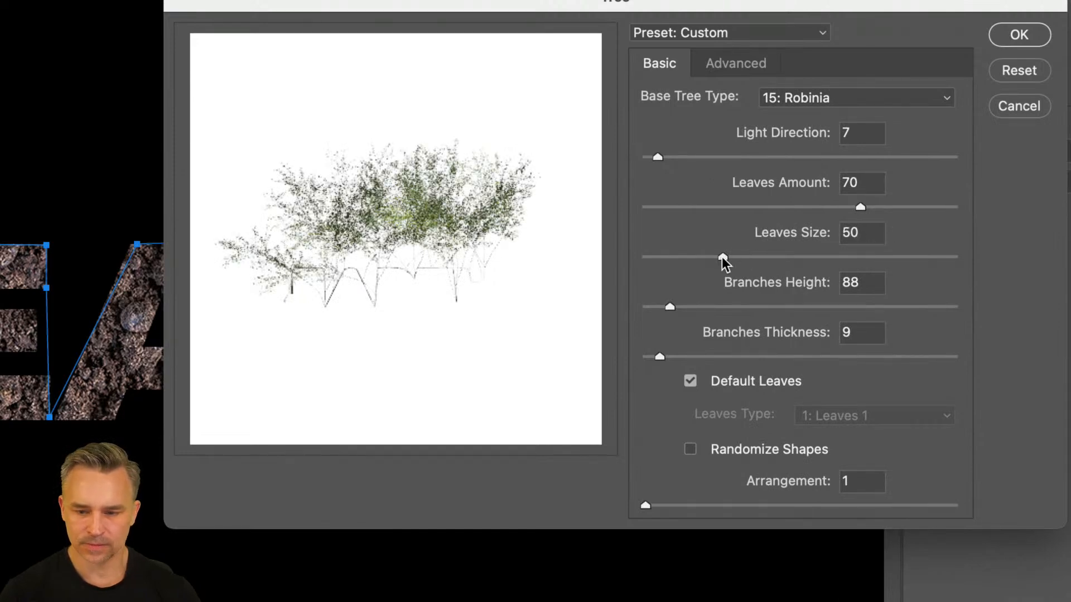
pyautogui.click(730, 257)
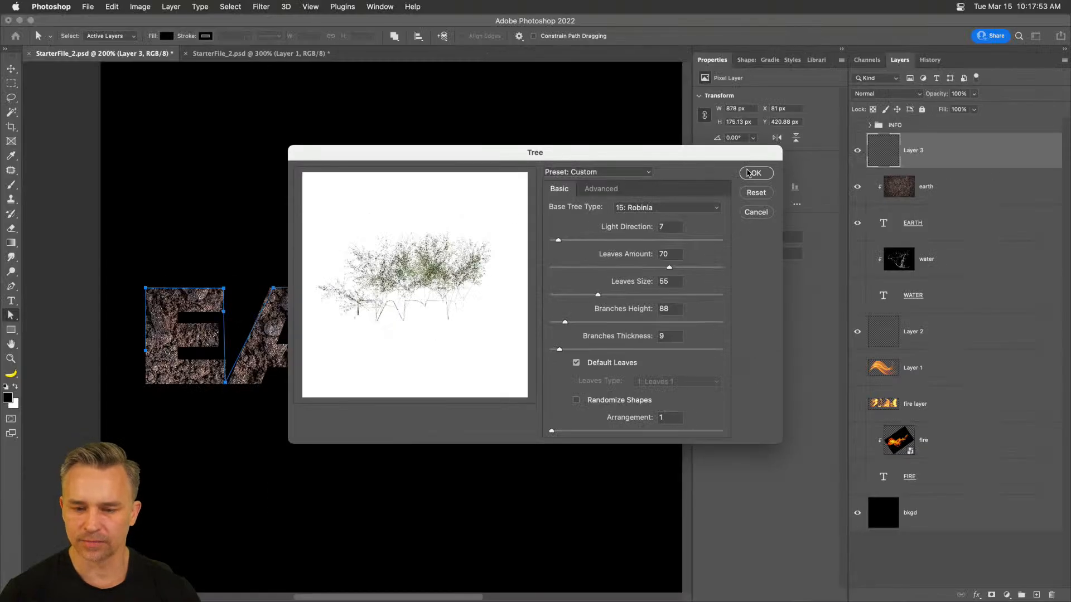
pyautogui.click(749, 174)
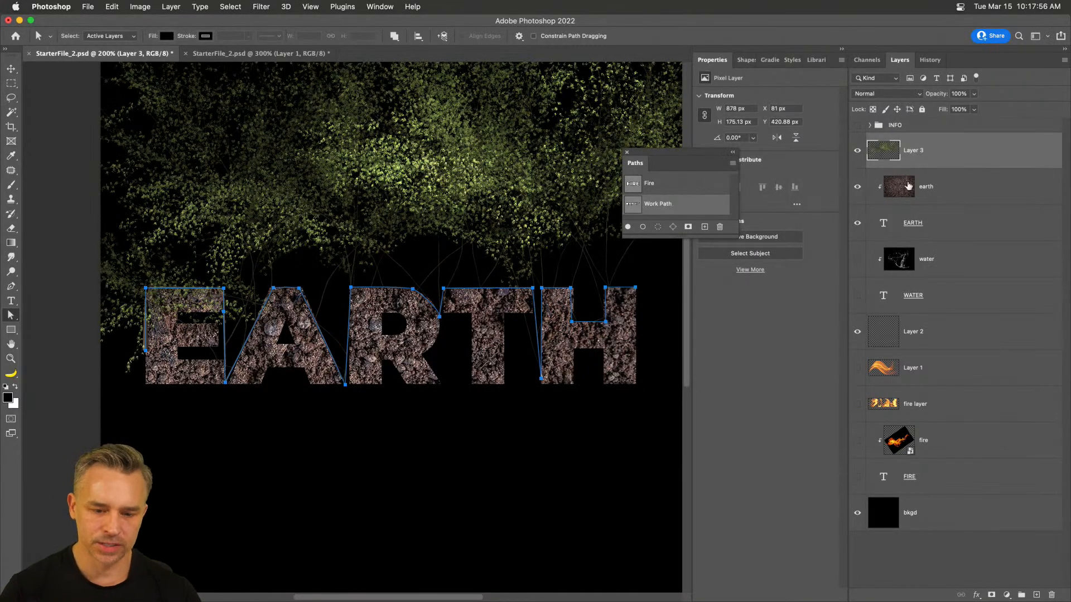
# Deselect the work path and examine the trees rendered over the EARTH text.
pyautogui.moveTo(681, 236); pyautogui.dragTo(681, 314)
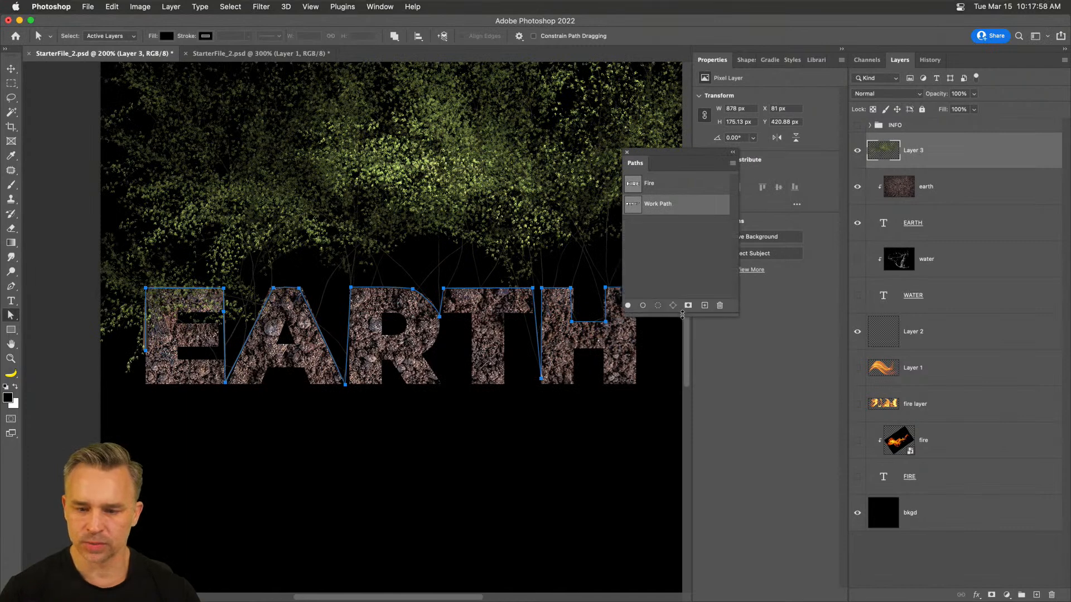
pyautogui.click(673, 251)
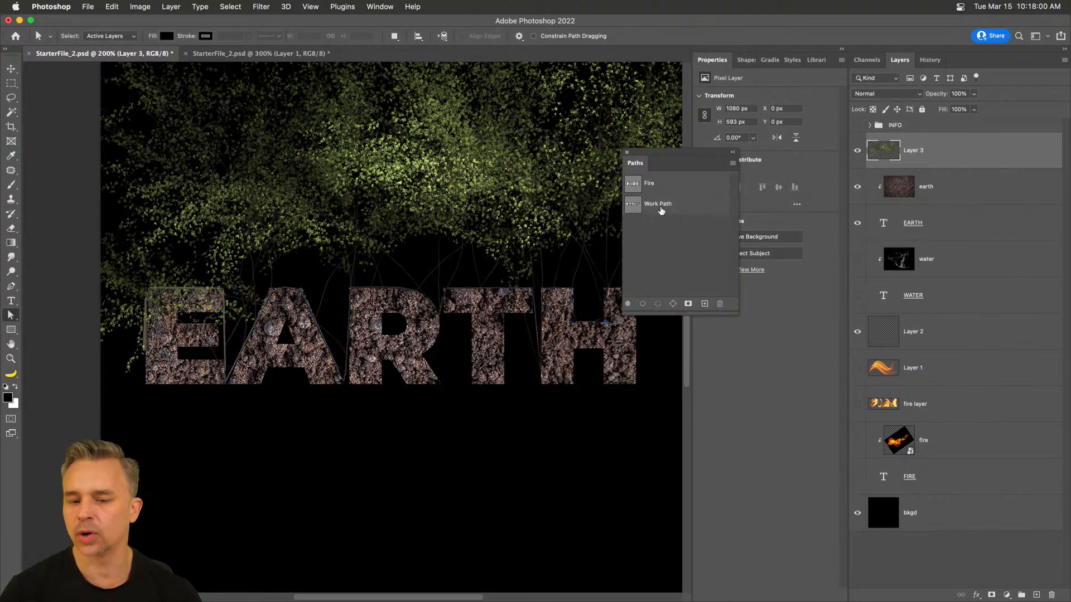
pyautogui.moveTo(206, 245); pyautogui.dragTo(217, 368)
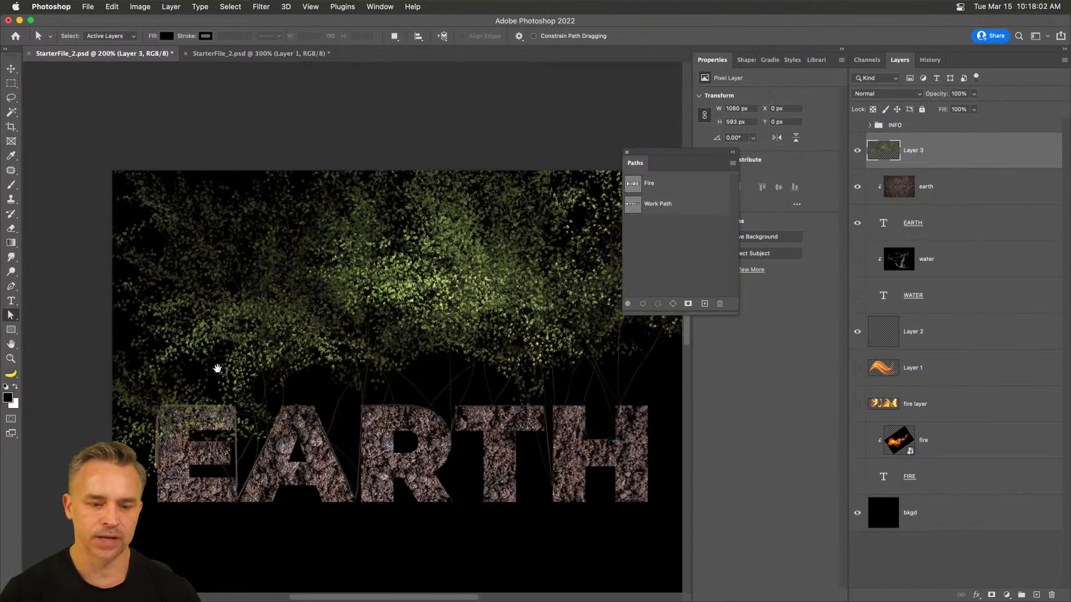
pyautogui.moveTo(357, 376); pyautogui.dragTo(355, 314)
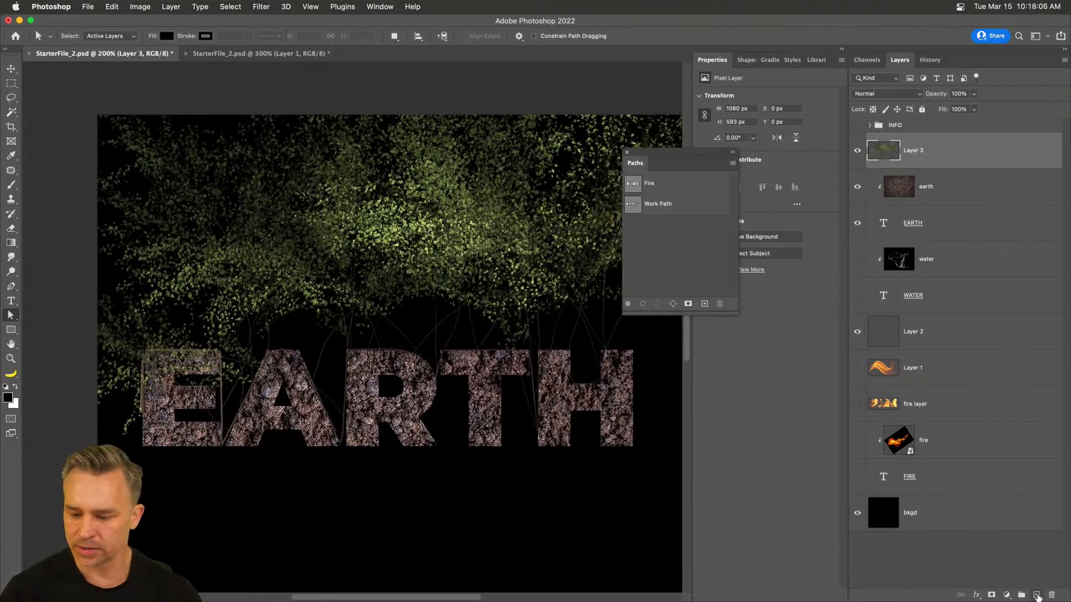
# Add a new layer above the rendered trees and reselect the EARTH work path.
pyautogui.click(1036, 596)
pyautogui.click(655, 205)
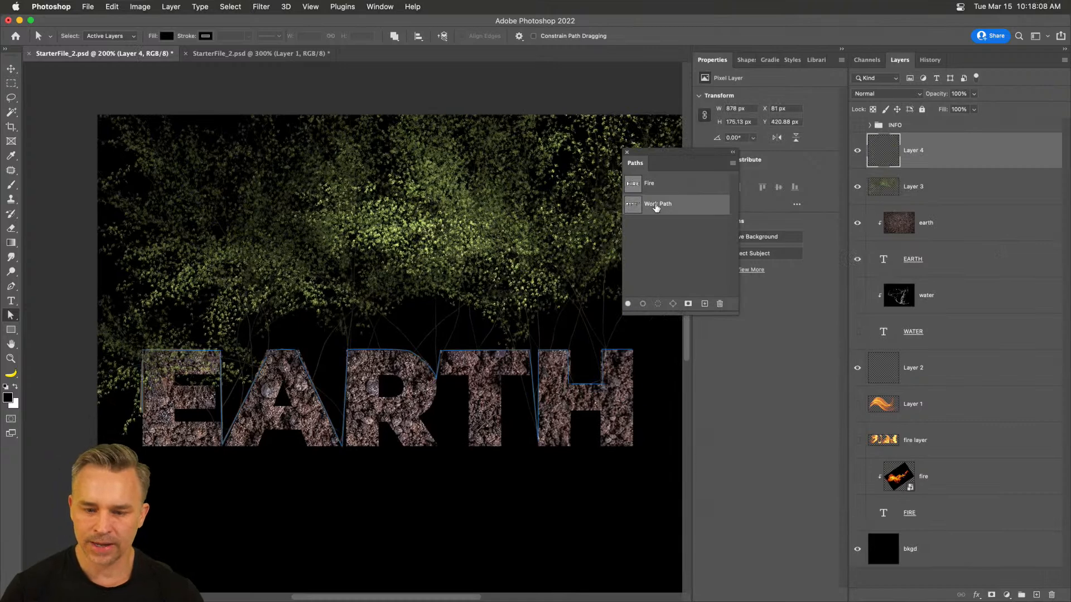
# Save the EARTH work path under the name earth.
pyautogui.rightClick(709, 207)
pyautogui.click(717, 243)
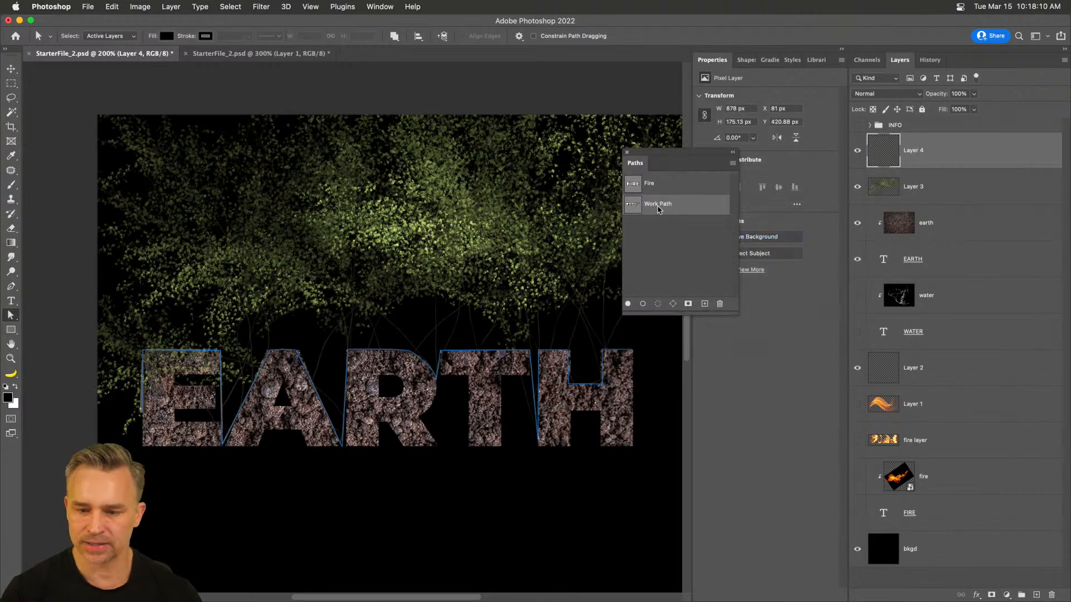
pyautogui.click(776, 366)
pyautogui.press('a')
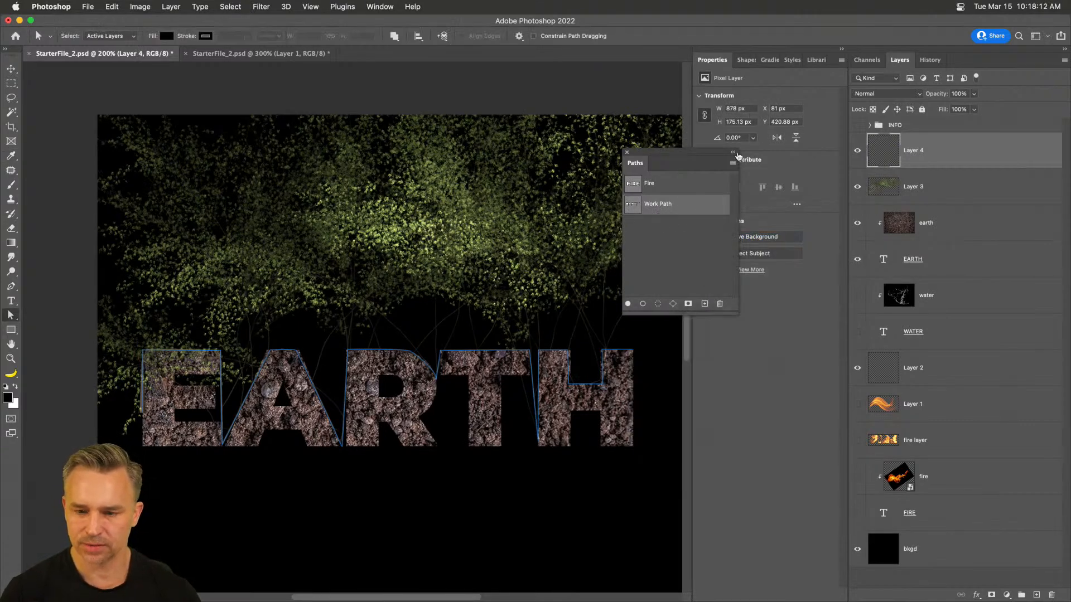
pyautogui.click(733, 162)
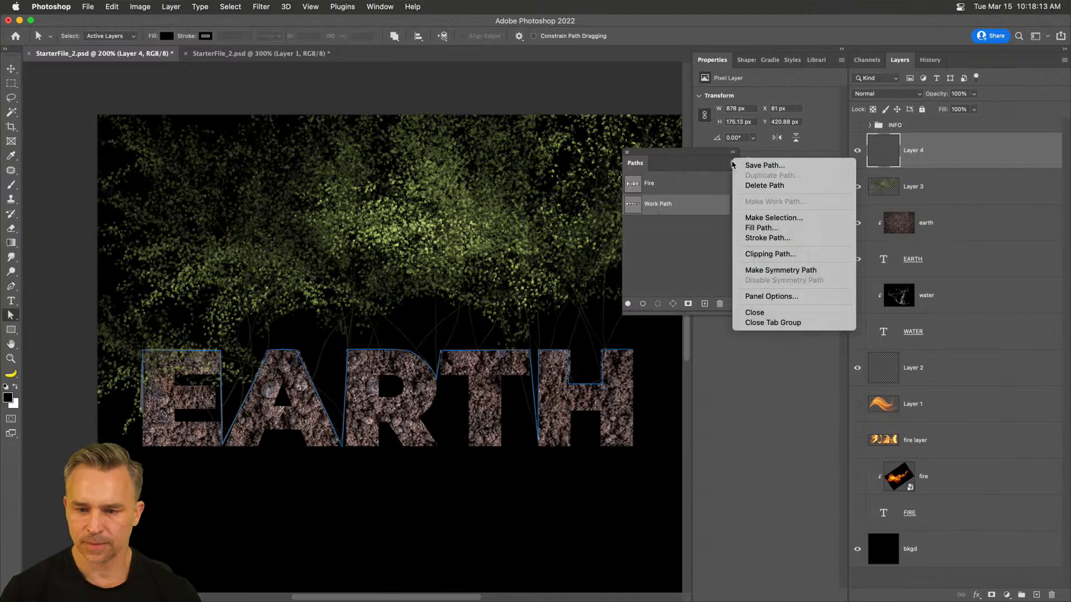
pyautogui.click(760, 167)
pyautogui.write('ea')
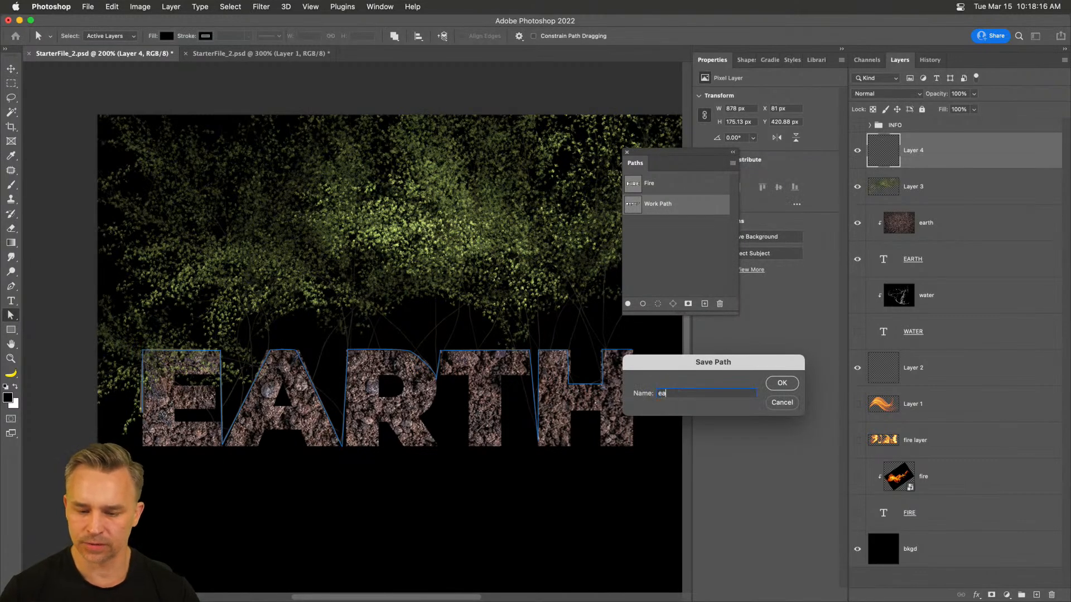
pyautogui.write('rth')
pyautogui.press('Return')
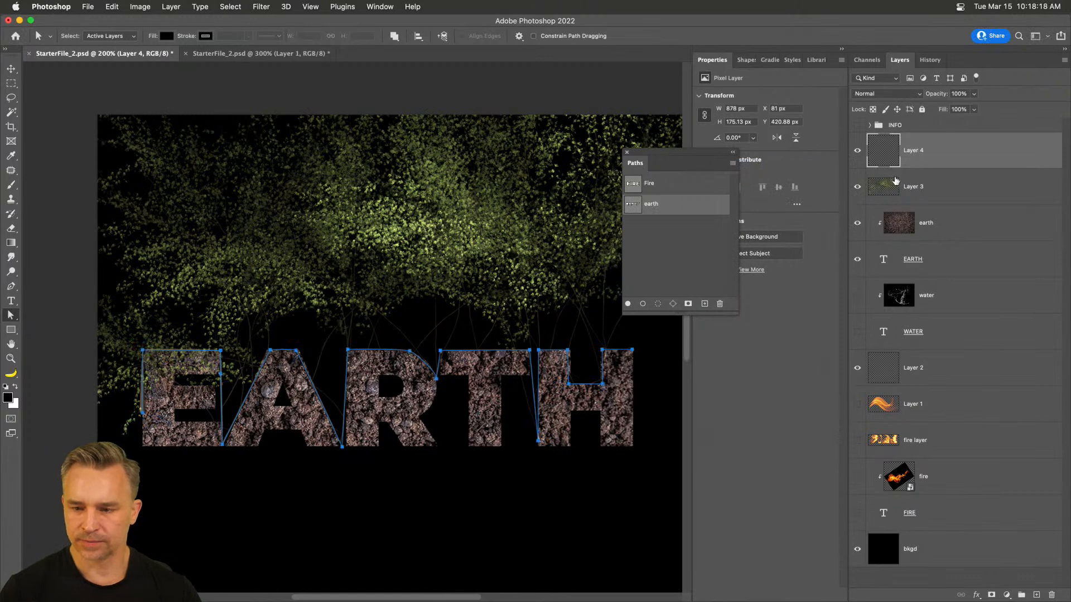
# Hide the previously rendered trees on Layer 3 and start the Tree render filter on Layer 4.
pyautogui.click(858, 188)
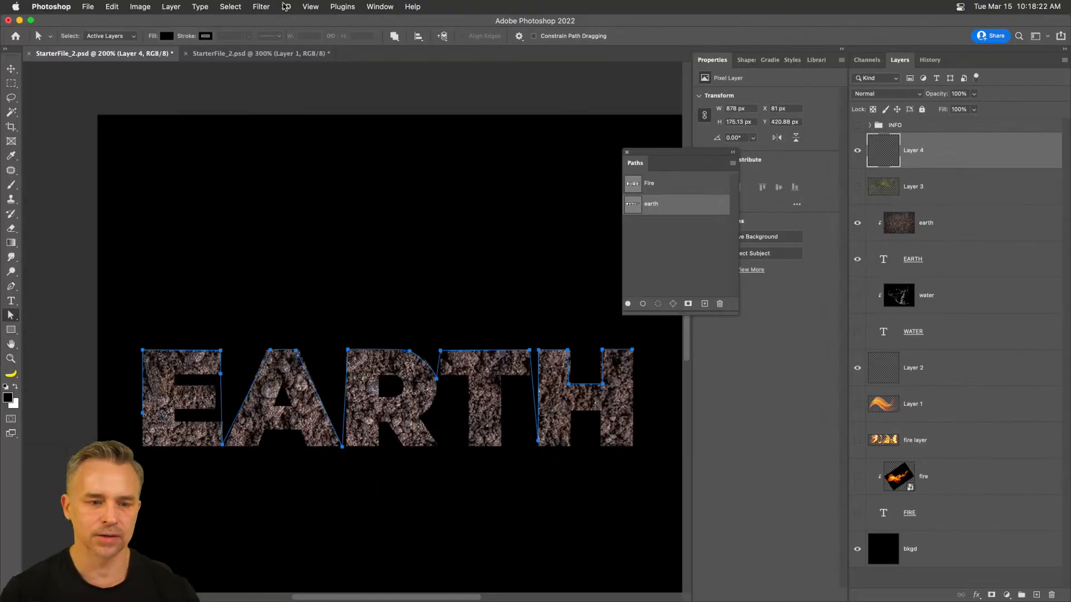
pyautogui.click(261, 6)
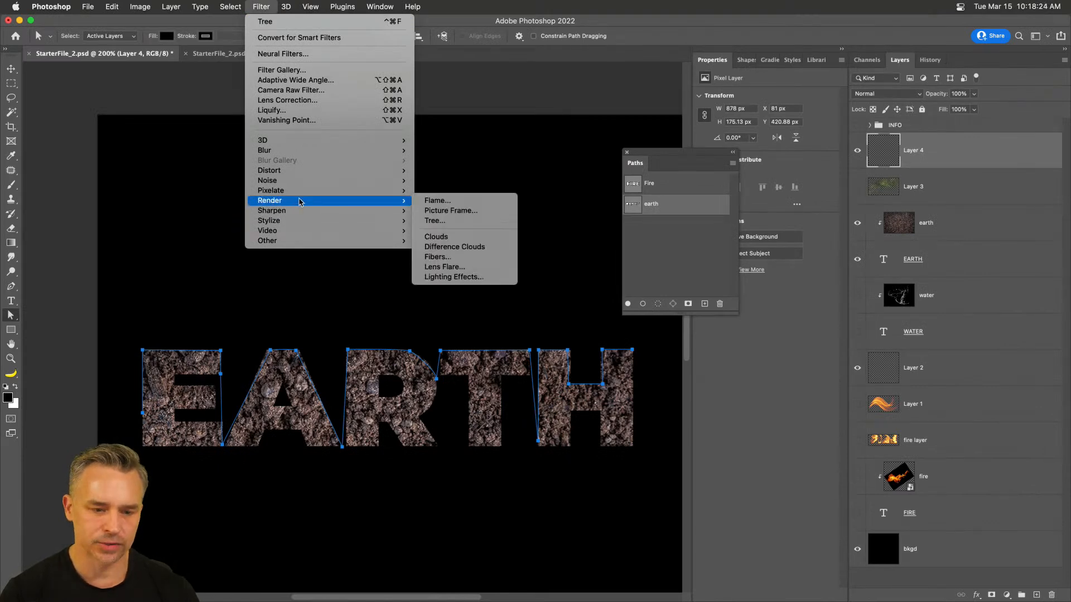
pyautogui.click(438, 221)
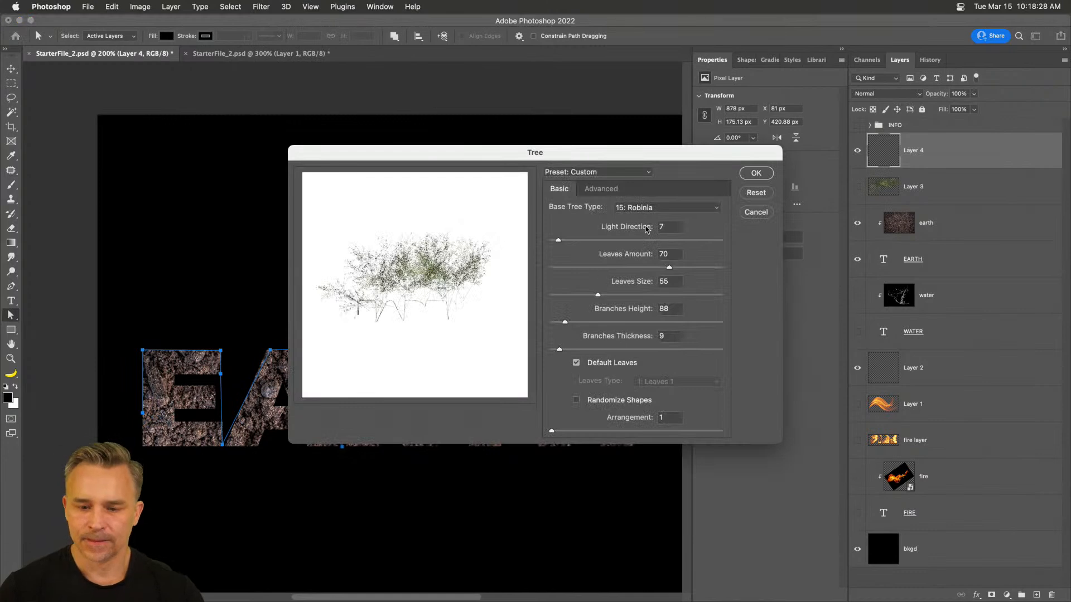
# Try Foliage Plant, Stylized Tree 1 and Chilean Cedar as the base tree type.
pyautogui.click(649, 209)
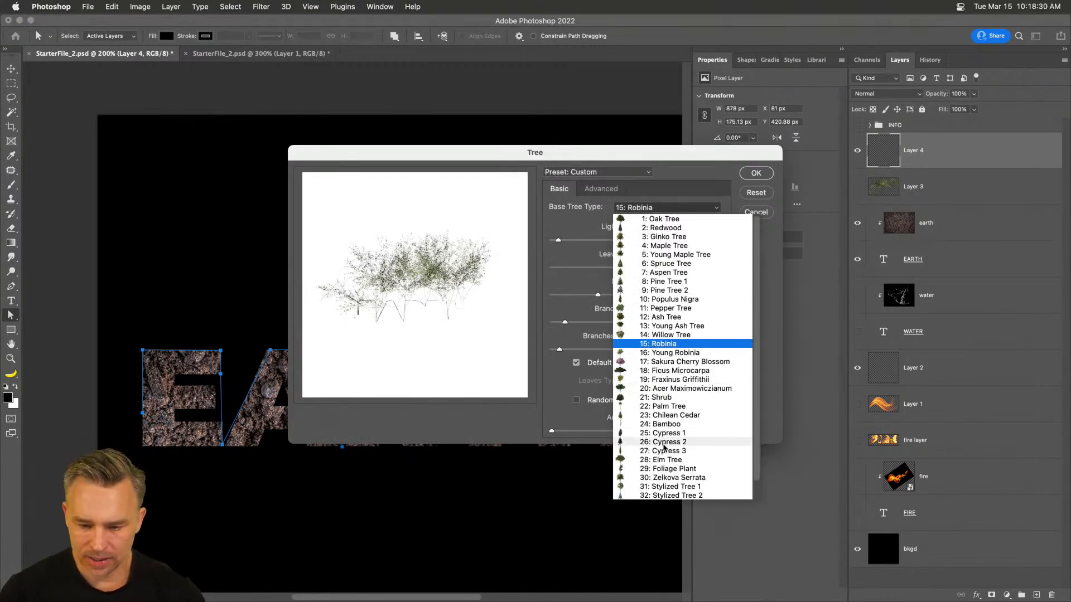
pyautogui.click(674, 469)
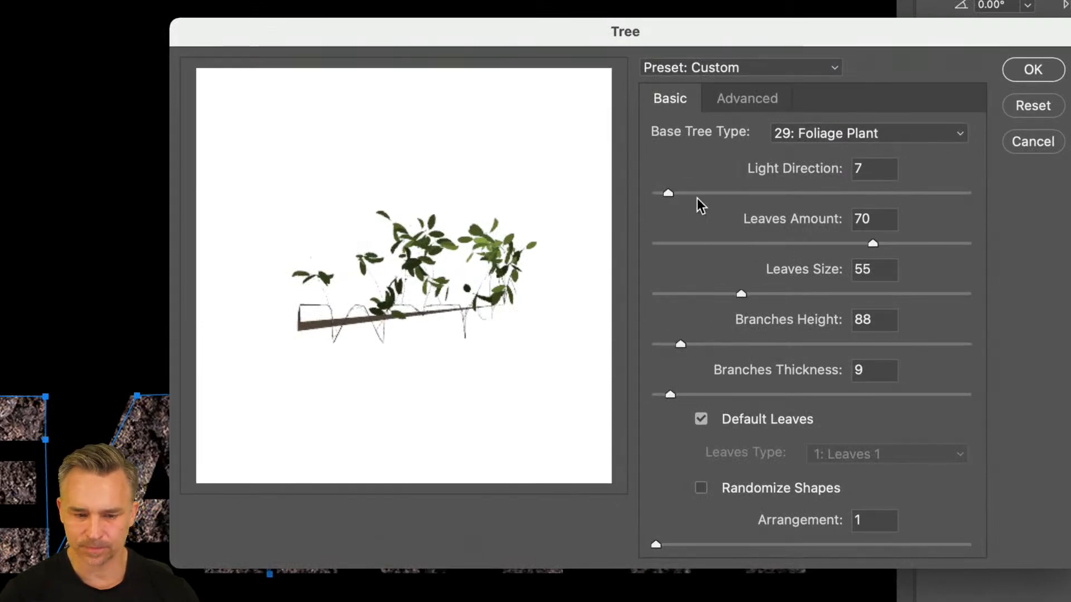
pyautogui.click(803, 136)
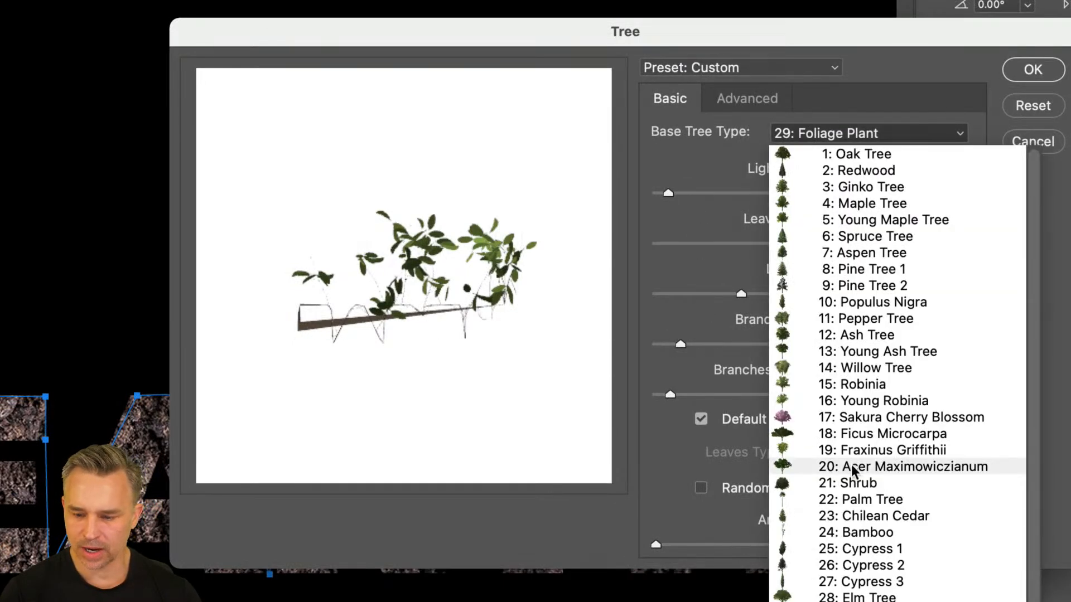
pyautogui.scroll(-2, 831, 469)
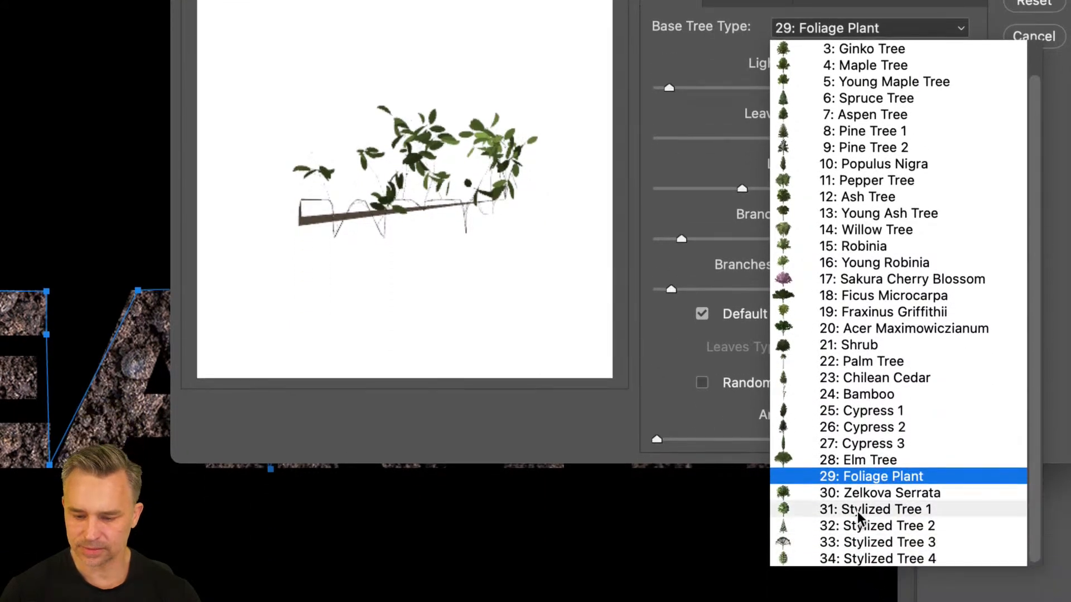
pyautogui.click(857, 510)
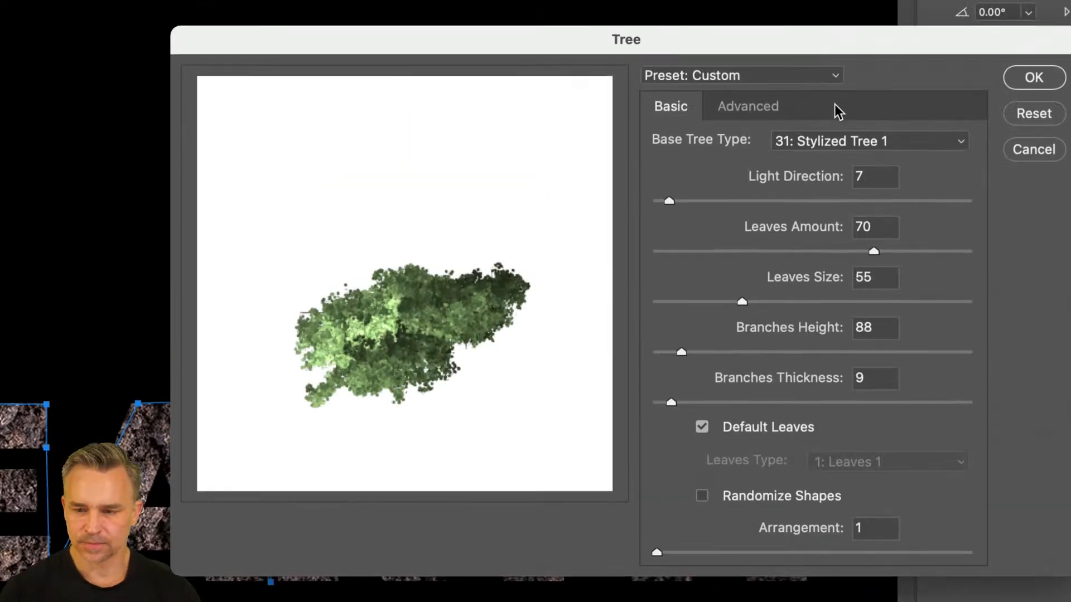
pyautogui.click(834, 27)
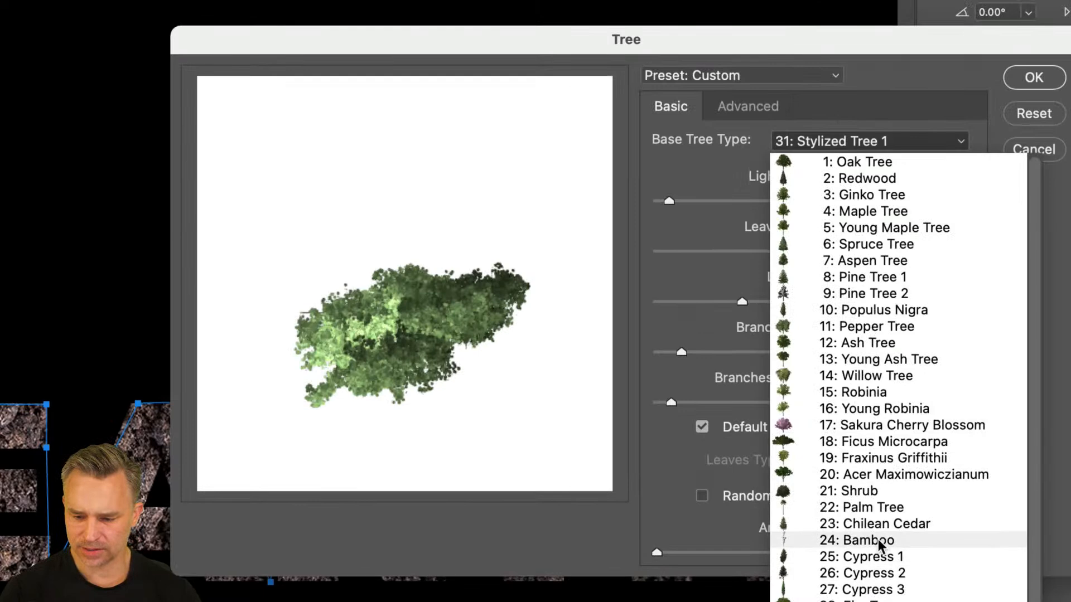
pyautogui.click(873, 525)
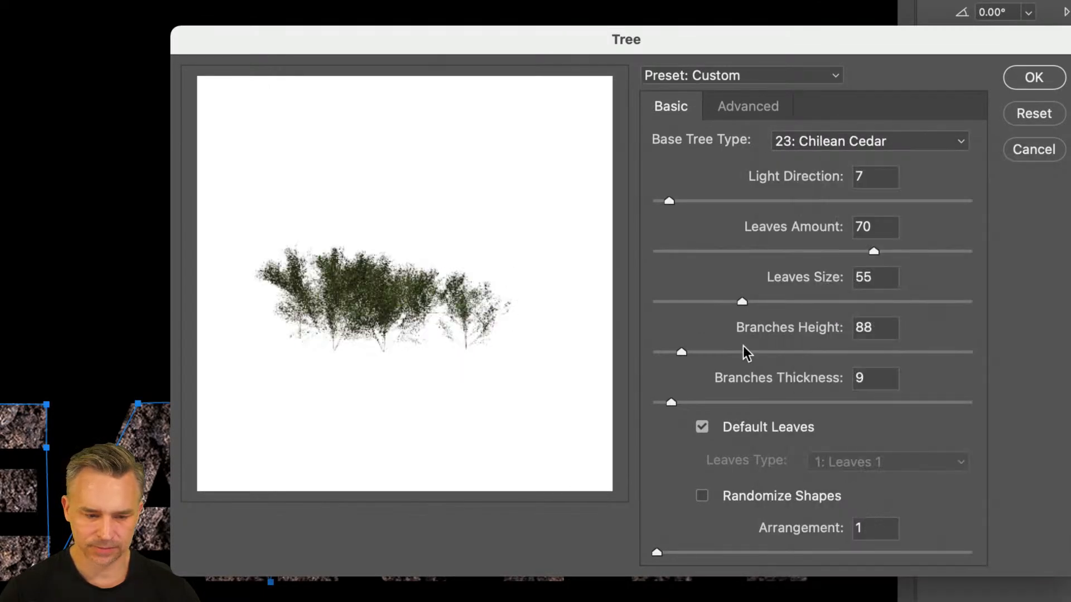
# Render Young Robinia trees along the earth path with leaves size 44, branches height 73 and branches thickness 28.
pyautogui.click(803, 146)
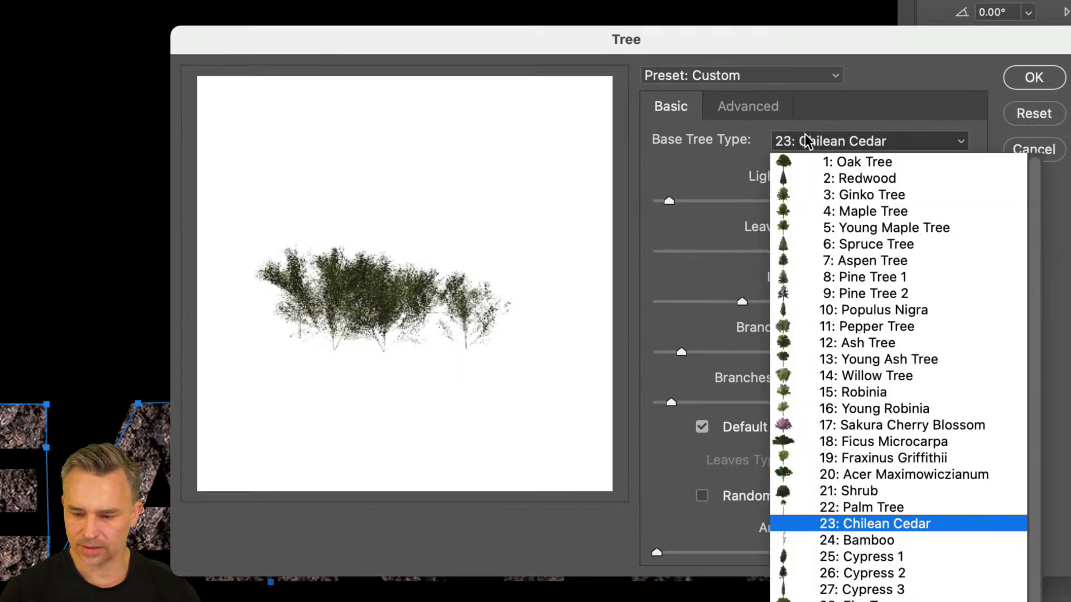
pyautogui.click(797, 409)
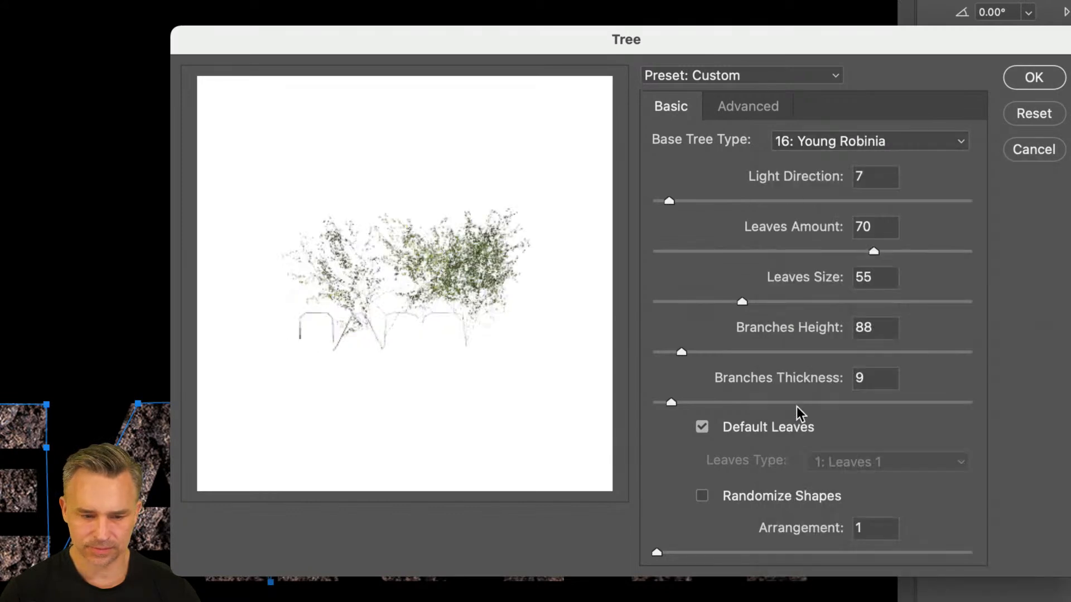
pyautogui.click(737, 107)
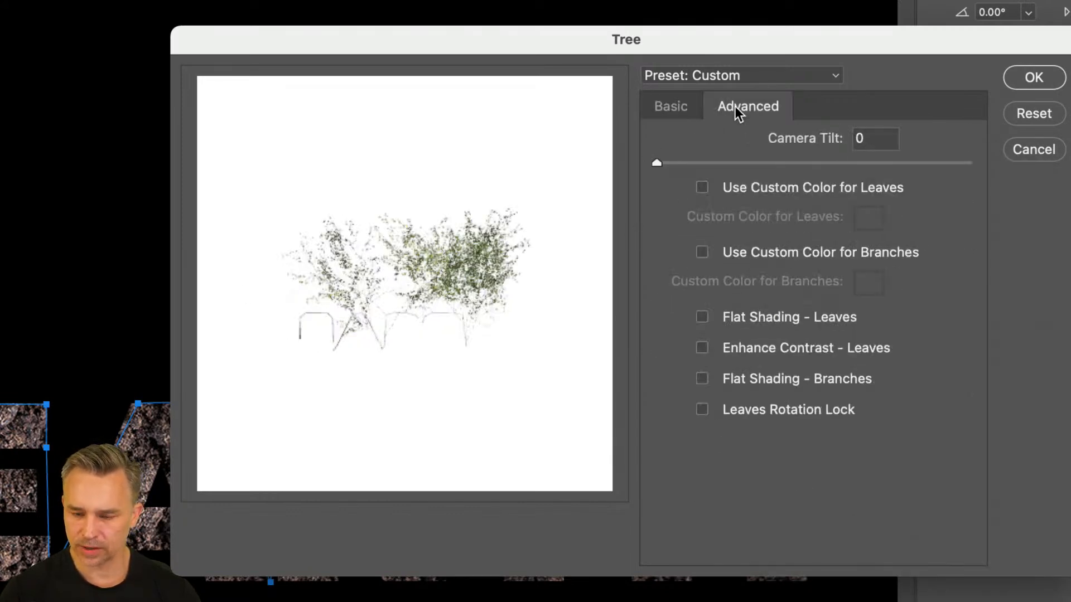
pyautogui.click(663, 104)
pyautogui.moveTo(721, 402); pyautogui.dragTo(701, 401)
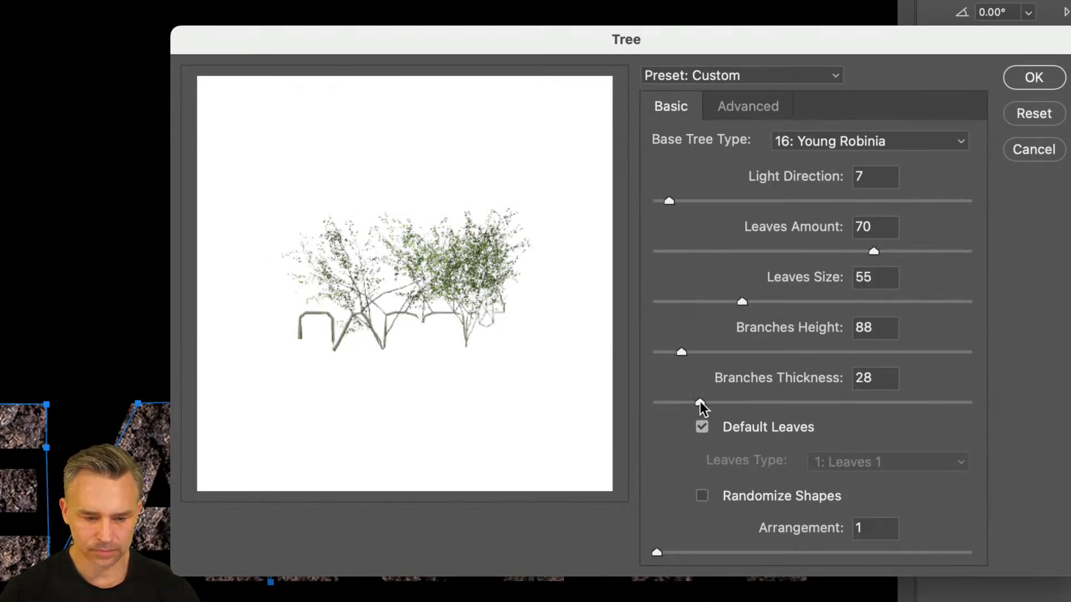
pyautogui.moveTo(694, 302); pyautogui.dragTo(725, 303)
pyautogui.moveTo(699, 352); pyautogui.dragTo(650, 353)
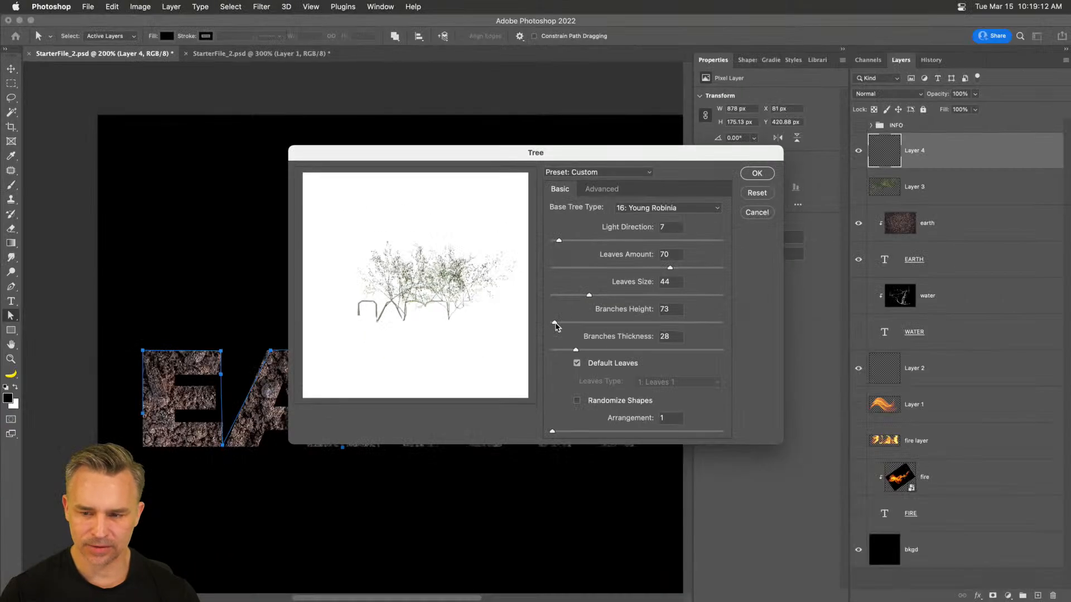
pyautogui.click(1034, 77)
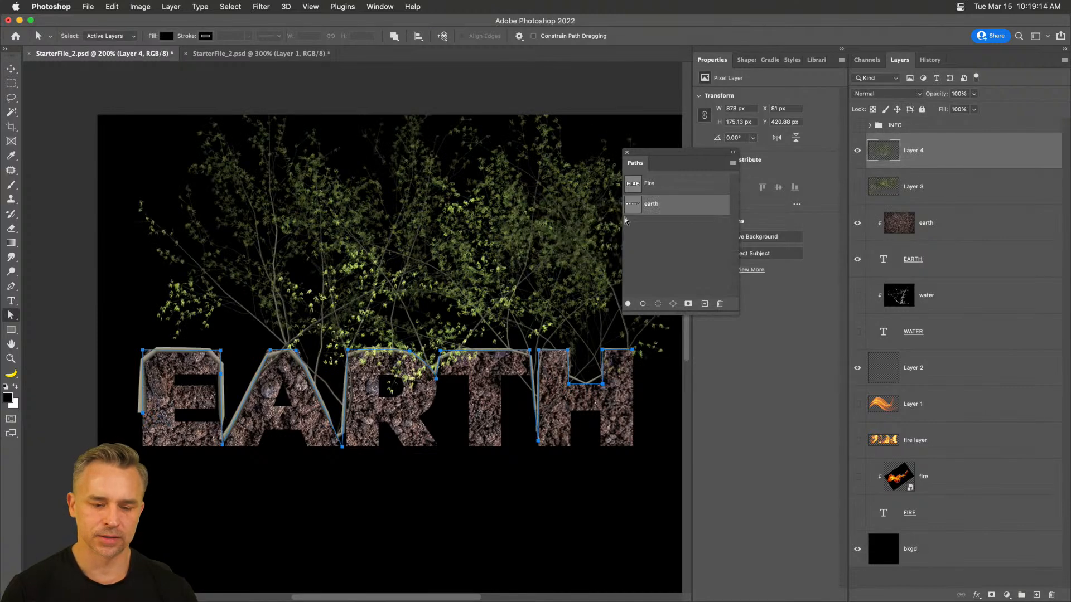
# Deselect the earth path, view the whole canvas and close the list of paths.
pyautogui.click(695, 235)
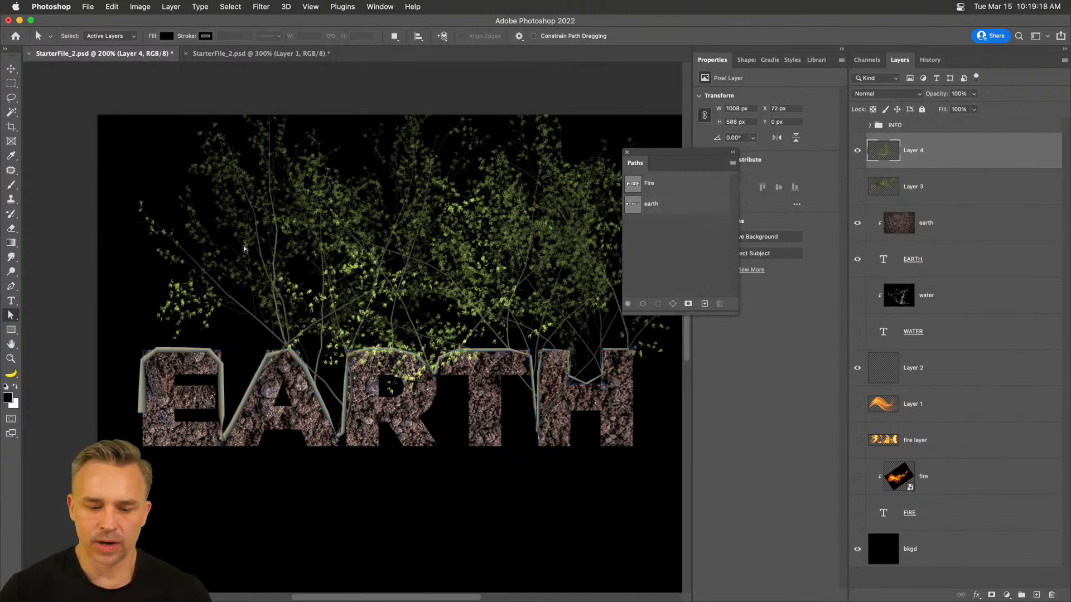
pyautogui.press('super+minus')
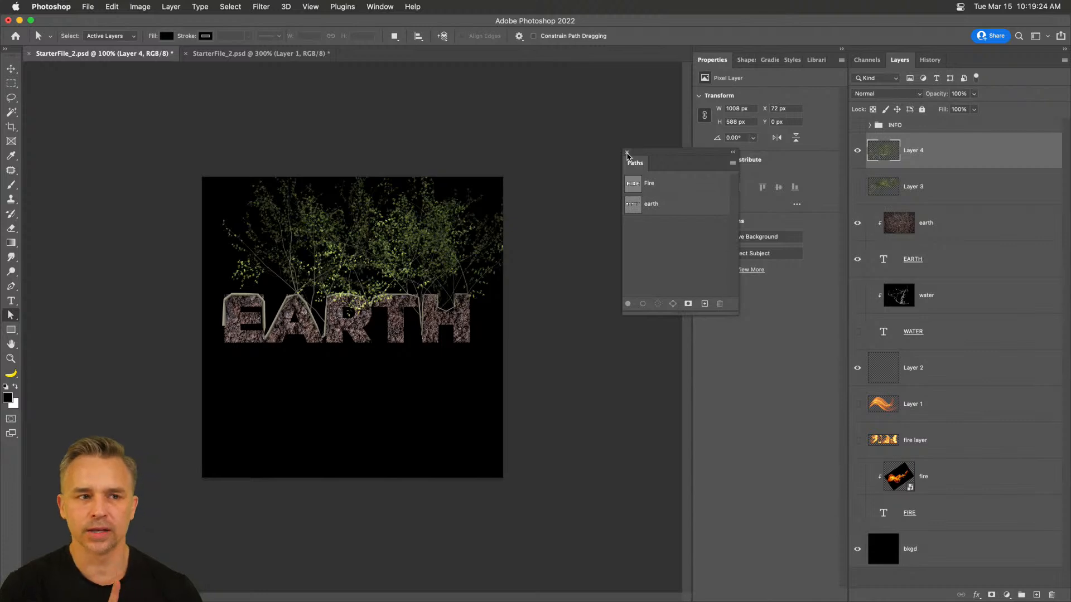
pyautogui.click(627, 153)
# Try moving the rendered trees lower over the EARTH text, and undo the move.
pyautogui.click(10, 68)
pyautogui.moveTo(274, 217); pyautogui.dragTo(274, 279)
pyautogui.press('super+z')
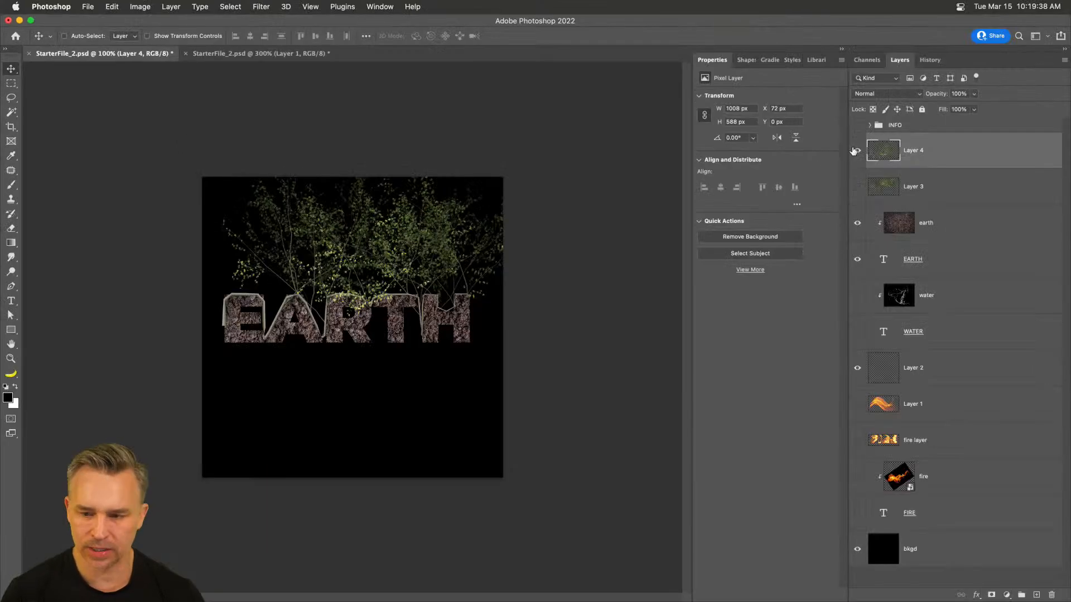
# Group Layer 4, Layer 3, the earth texture and the EARTH text into a group named Earth.
pyautogui.keyDown('shift'); pyautogui.click(944, 267); pyautogui.keyUp('shift')
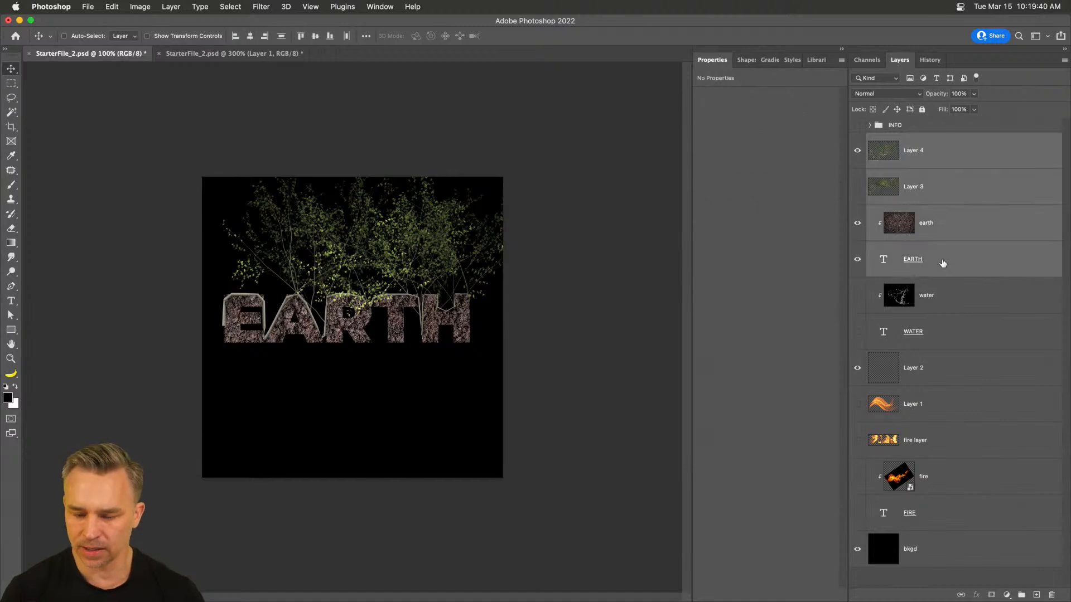
pyautogui.rightClick(994, 182)
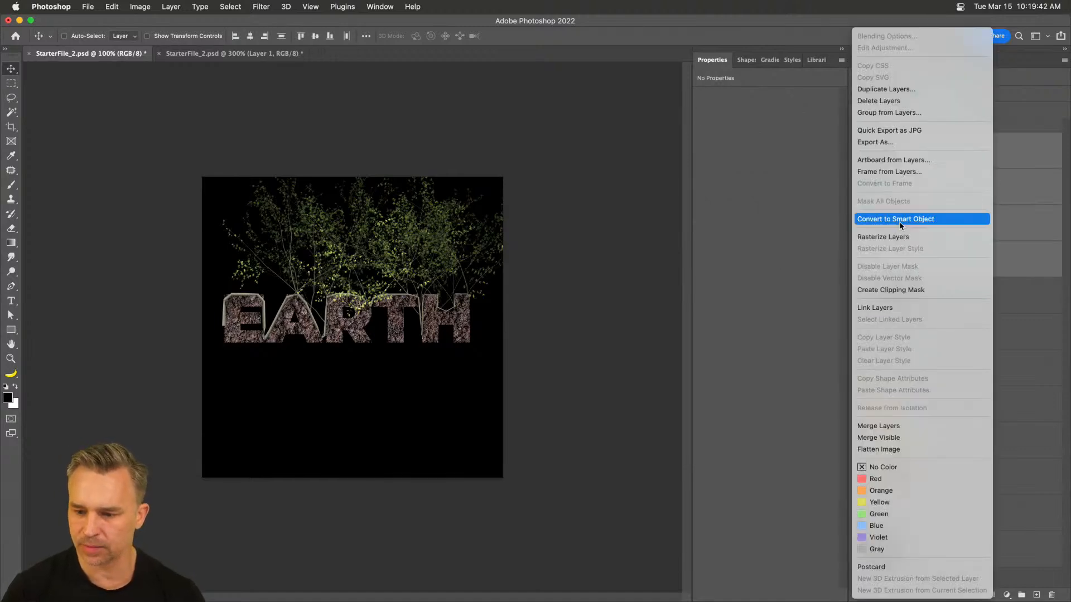
pyautogui.click(941, 115)
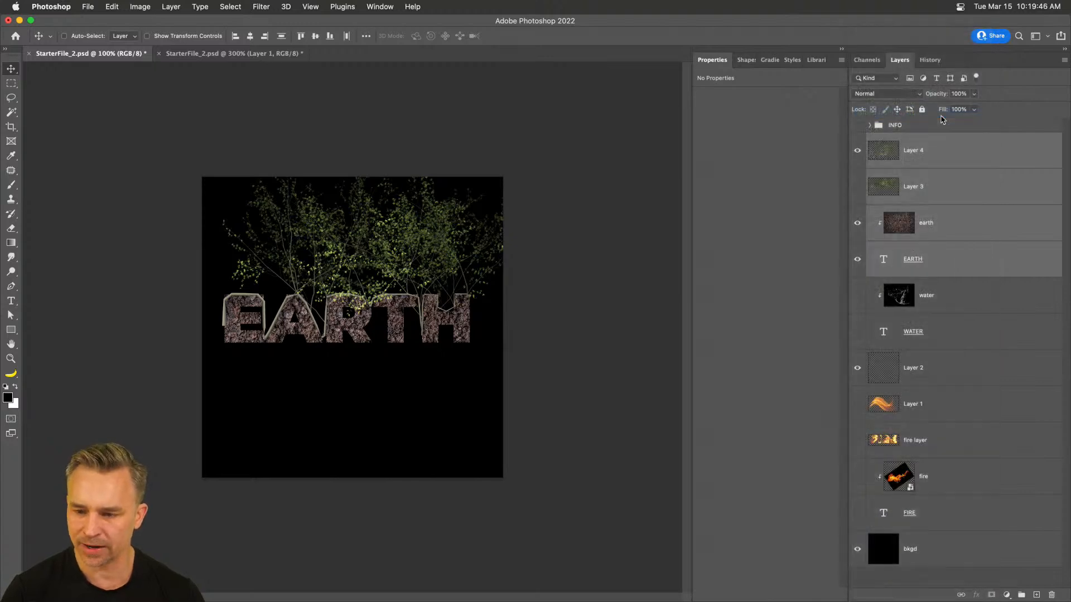
pyautogui.write('Earth')
pyautogui.press('Return')
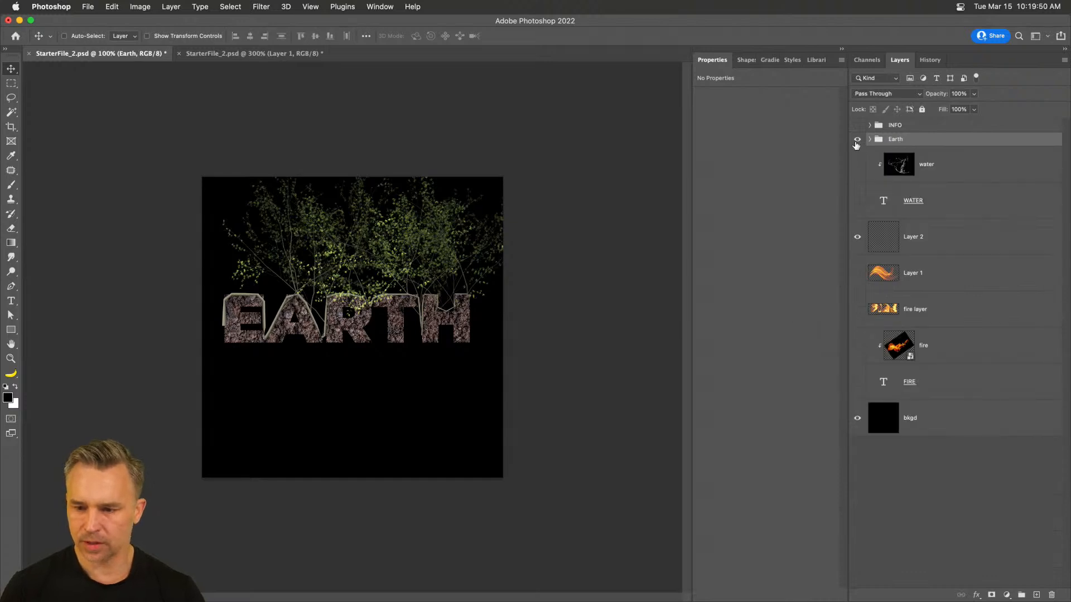
# Hide the Earth group and Layer 2, and show and select the WATER text without its clipped water texture.
pyautogui.click(857, 139)
pyautogui.click(858, 200)
pyautogui.click(857, 164)
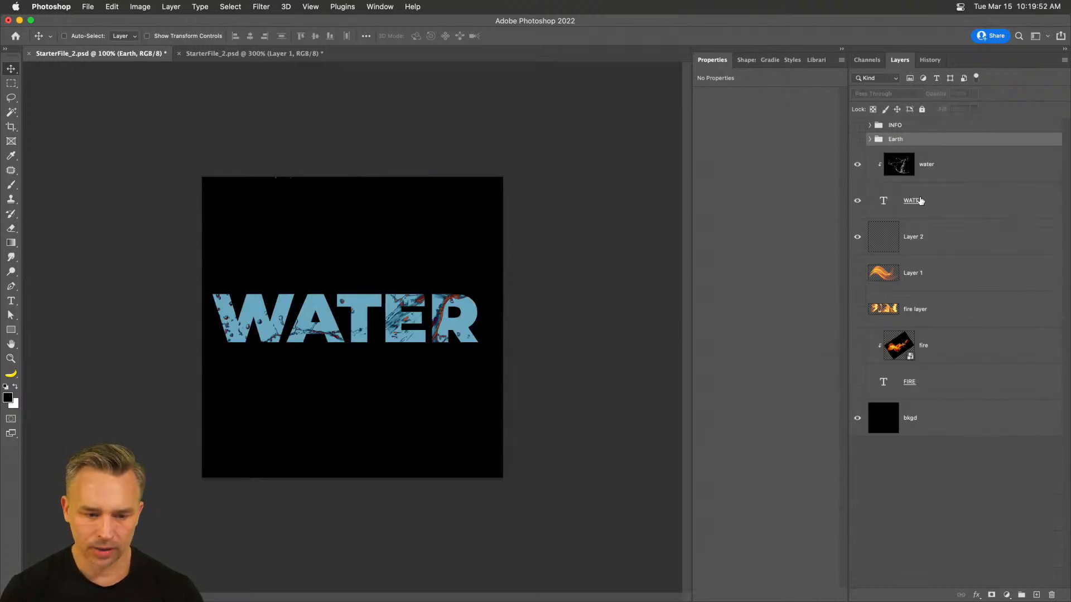
pyautogui.click(915, 203)
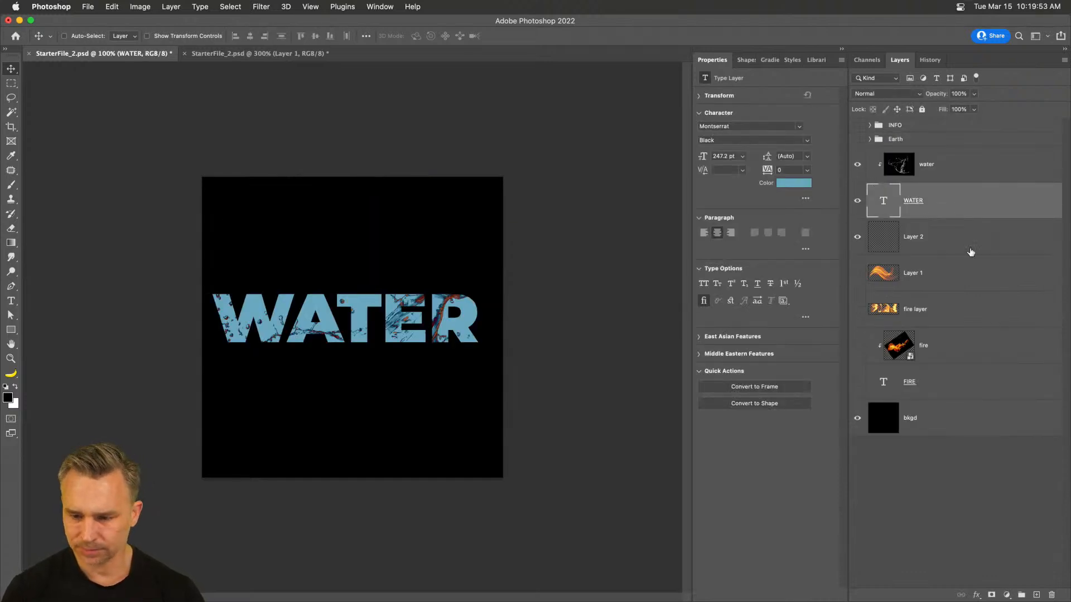
pyautogui.click(931, 319)
pyautogui.click(917, 266)
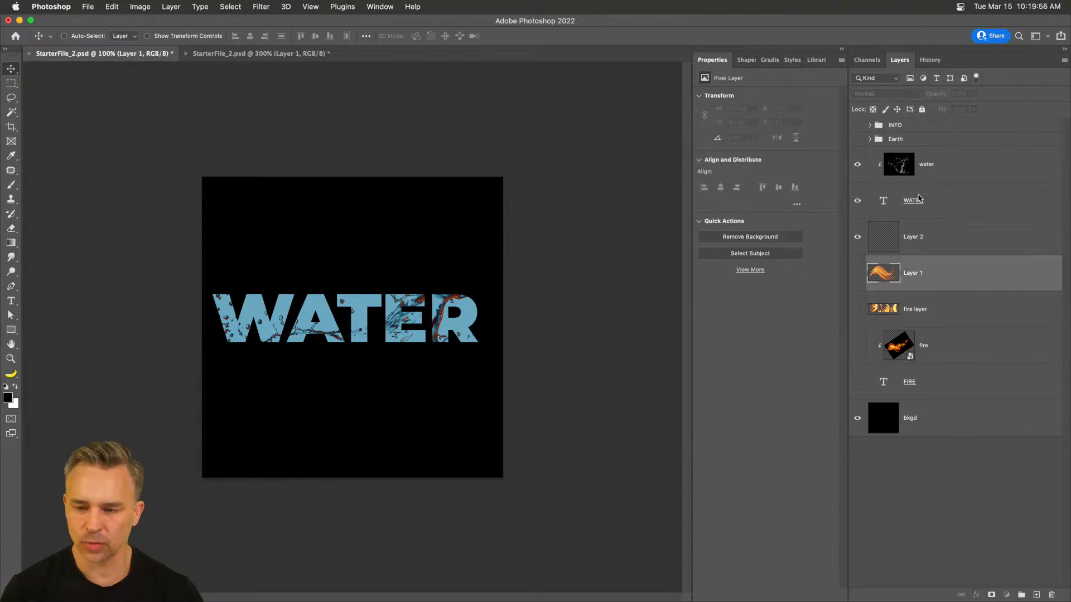
pyautogui.click(919, 199)
pyautogui.click(856, 169)
pyautogui.click(857, 242)
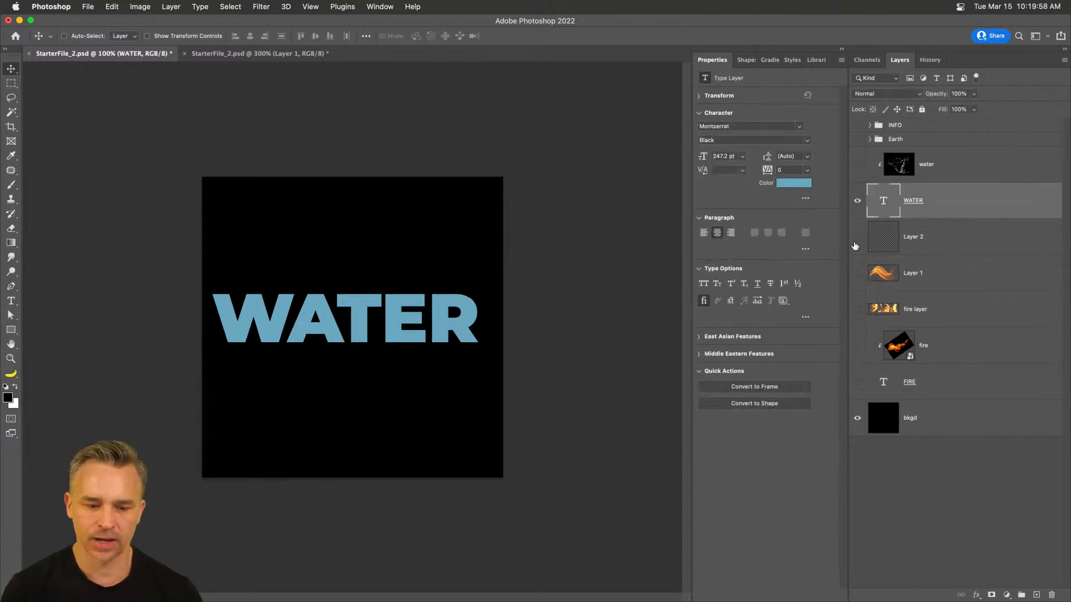
# Add a linear Gradient Overlay with the Gray_09 gradient to the WATER text and leave Color Overlay off.
pyautogui.press('super+equal')
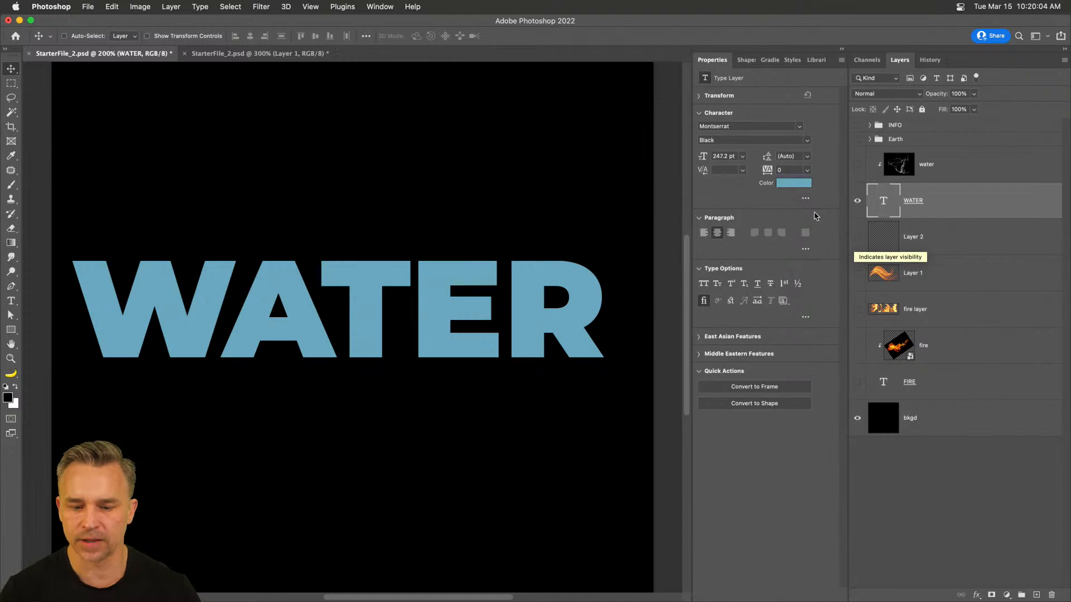
pyautogui.doubleClick(1016, 199)
pyautogui.click(642, 302)
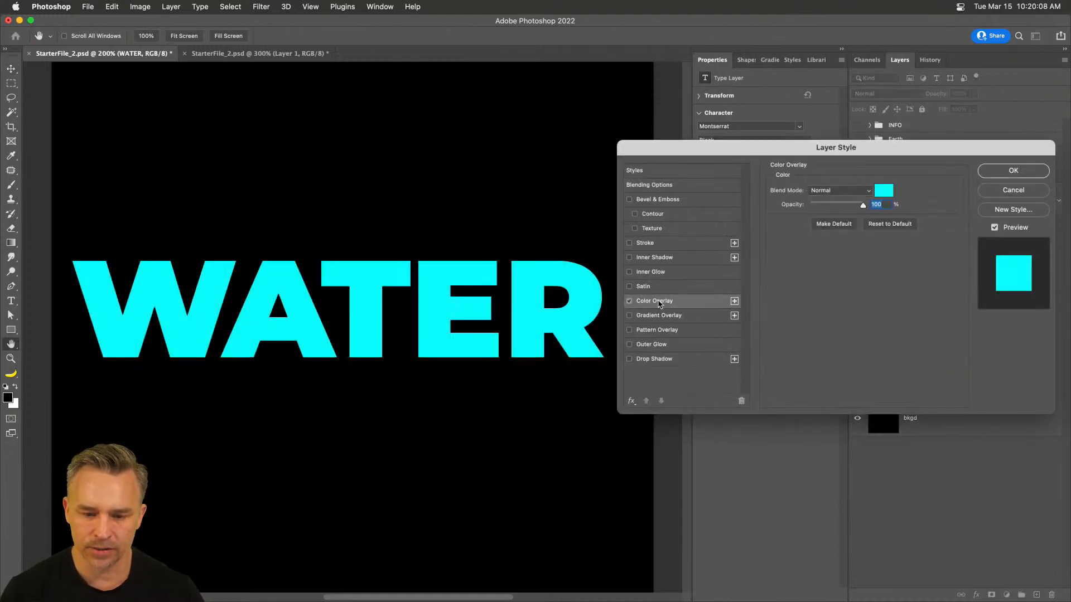
pyautogui.click(629, 301)
pyautogui.click(629, 316)
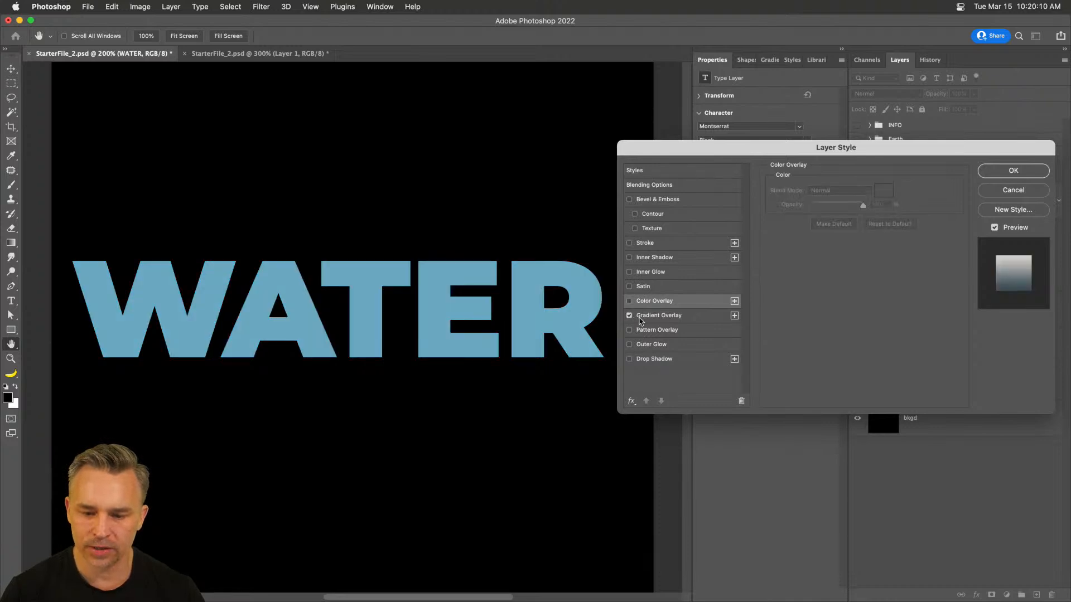
pyautogui.click(653, 318)
pyautogui.click(833, 217)
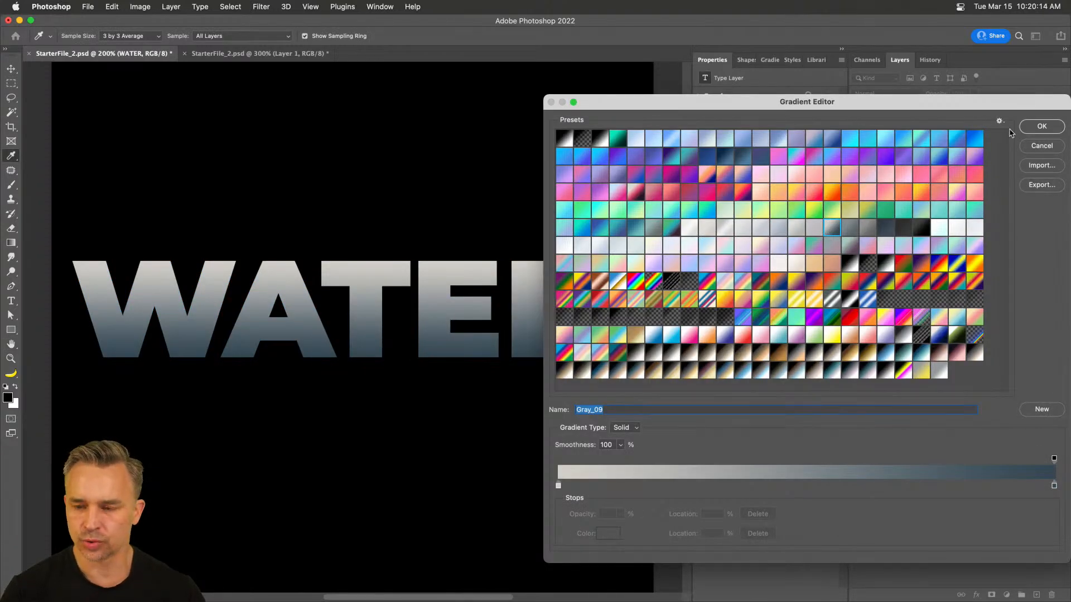
pyautogui.click(1042, 128)
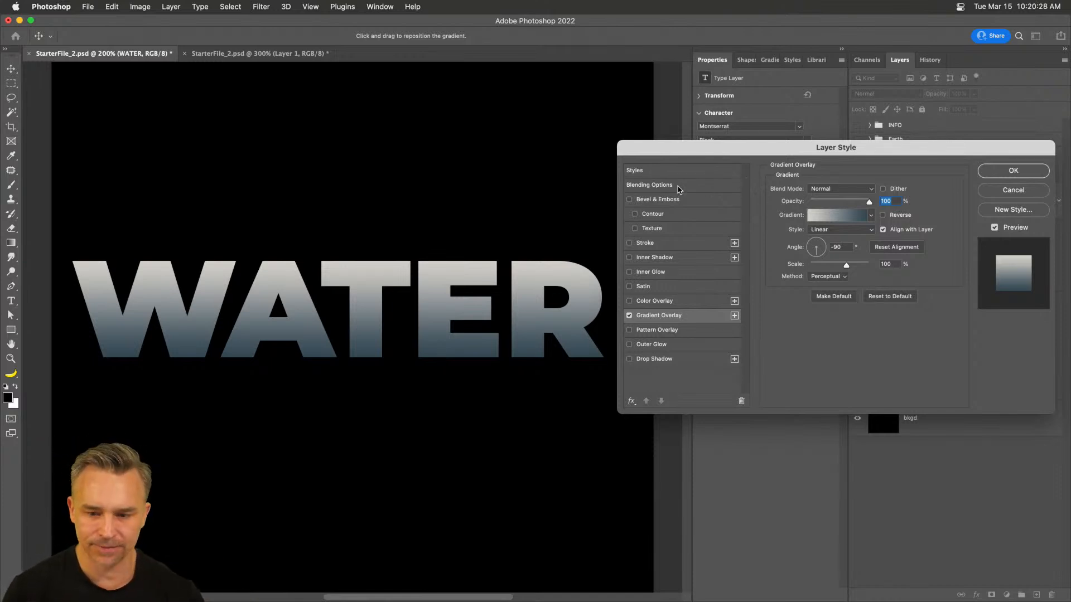
# Add an Inner Bevel to the WATER text with a size of 21 px and apply the layer style.
pyautogui.click(655, 199)
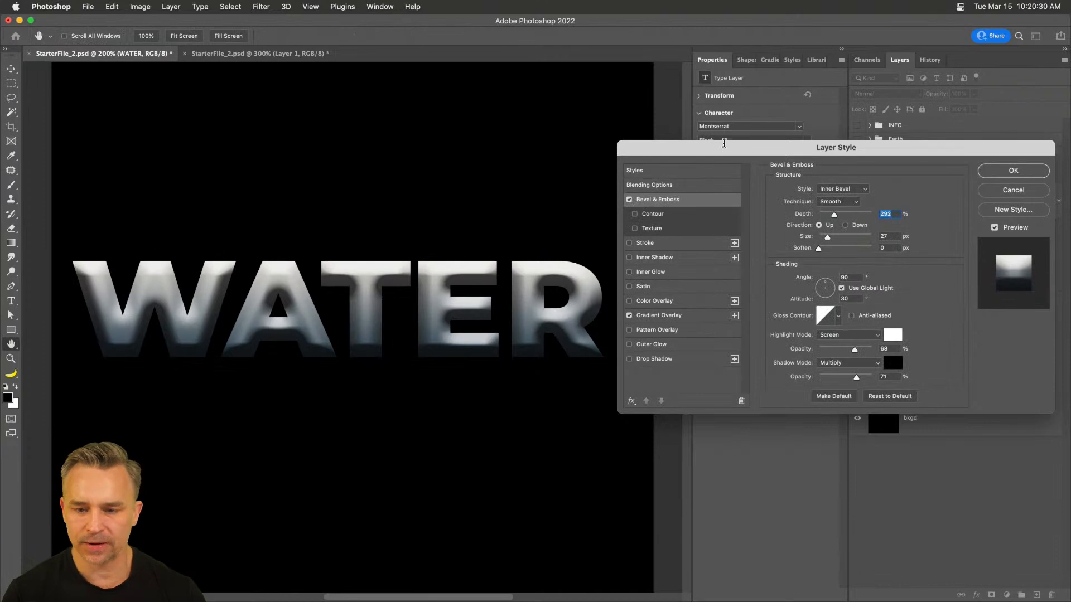
pyautogui.moveTo(728, 150); pyautogui.dragTo(667, 166)
pyautogui.moveTo(766, 253)
pyautogui.mouseDown()
pyautogui.moveTo(781, 254)
pyautogui.moveTo(766, 255)
pyautogui.mouseUp()
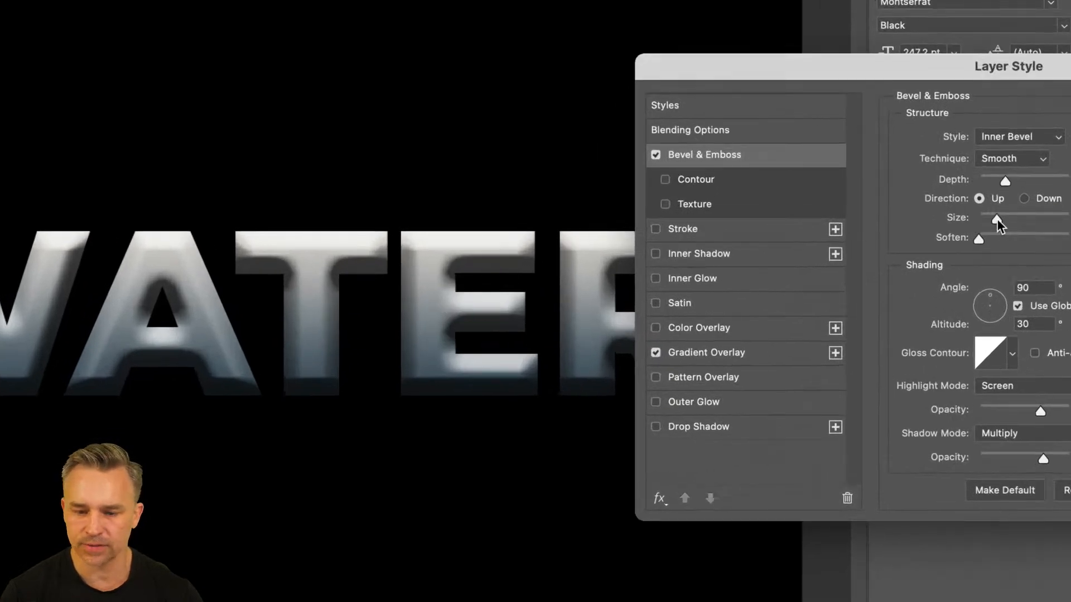
pyautogui.moveTo(997, 219); pyautogui.dragTo(989, 218)
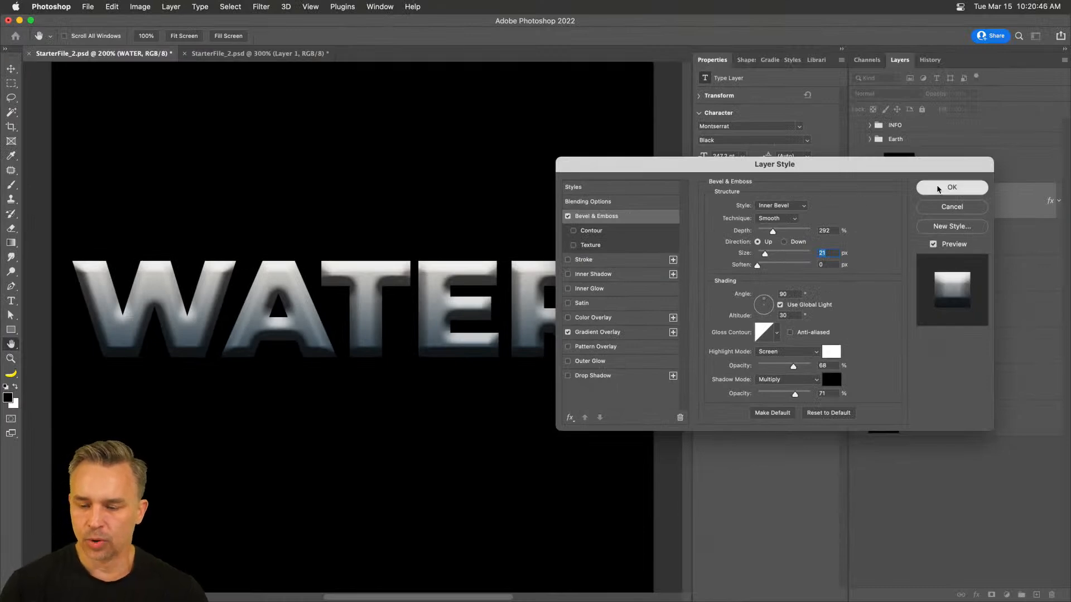
pyautogui.click(950, 188)
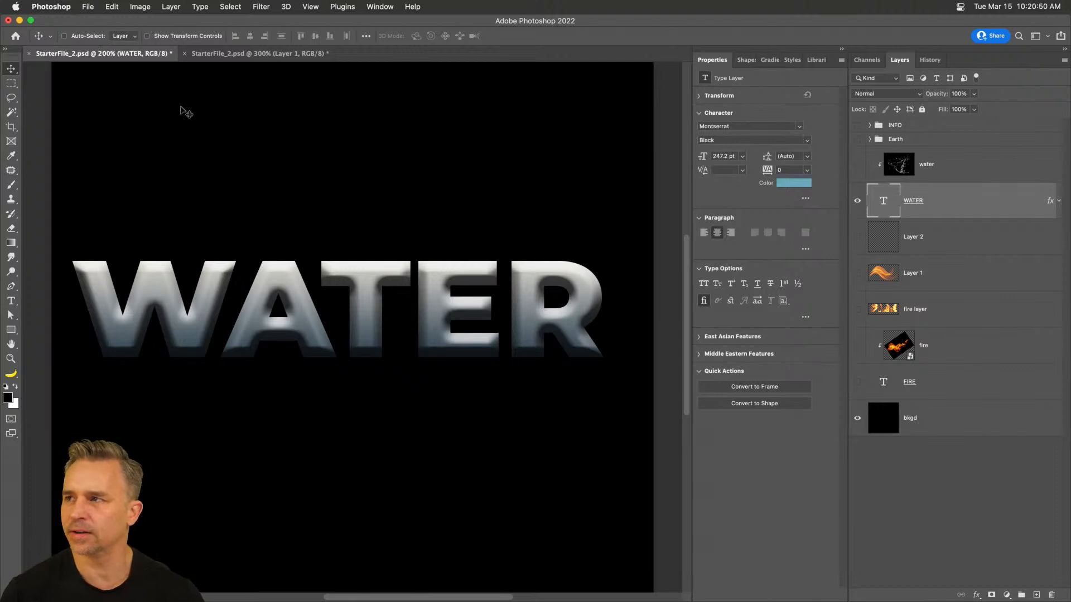
# Open the Filter Gallery for the WATER text, converting it to a smart object, and enlarge the preview to 300%.
pyautogui.click(259, 6)
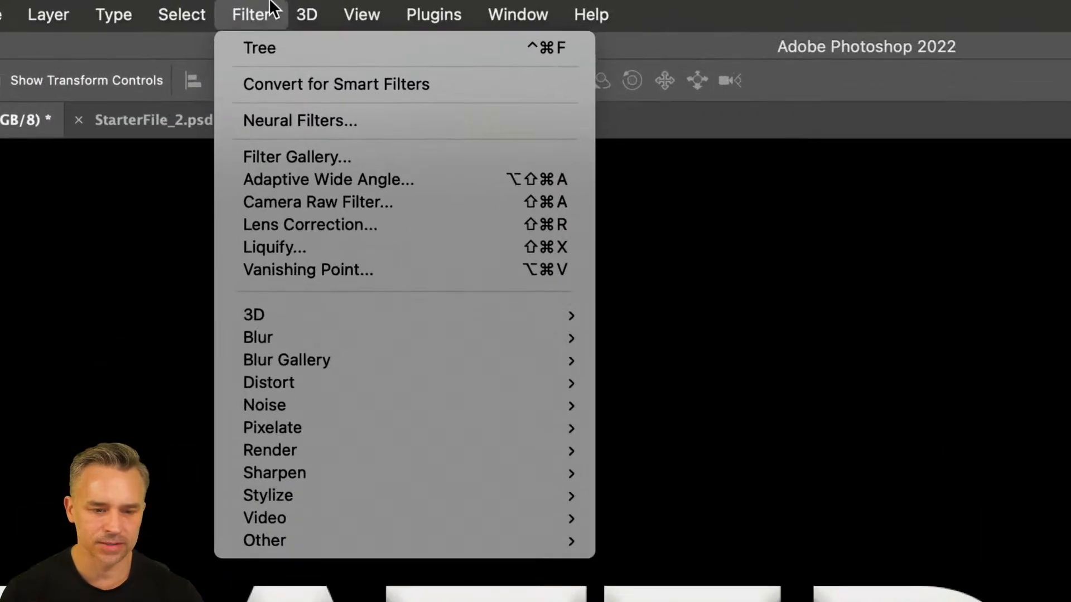
pyautogui.moveTo(286, 6)
pyautogui.moveTo(251, 11)
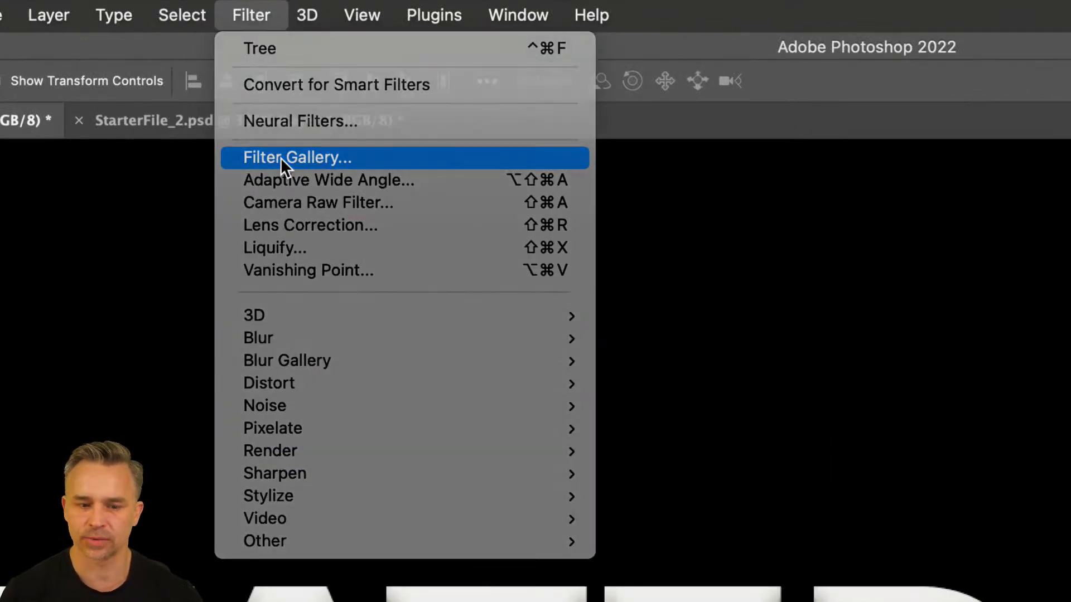
pyautogui.click(280, 157)
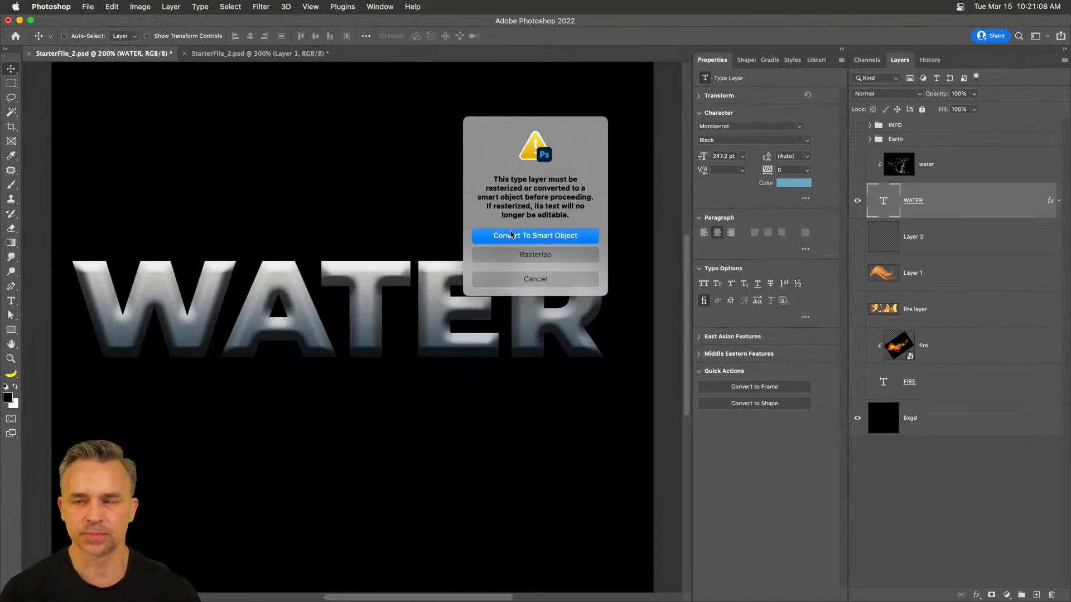
pyautogui.click(515, 236)
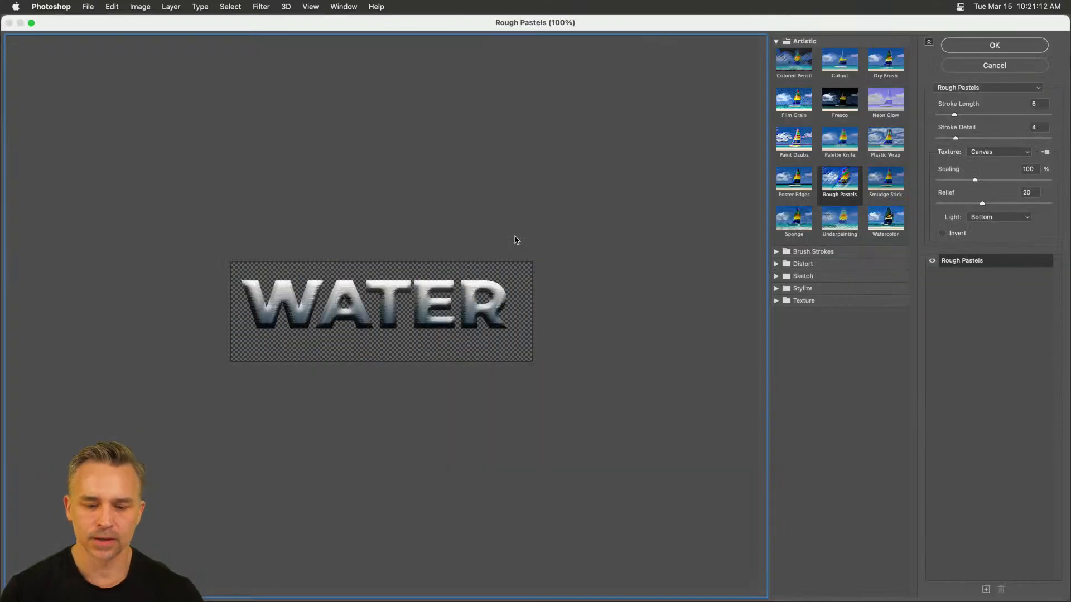
pyautogui.keyDown('super'); pyautogui.click(514, 238); pyautogui.keyUp('super')
pyautogui.keyDown('super'); pyautogui.click(515, 237); pyautogui.keyUp('super')
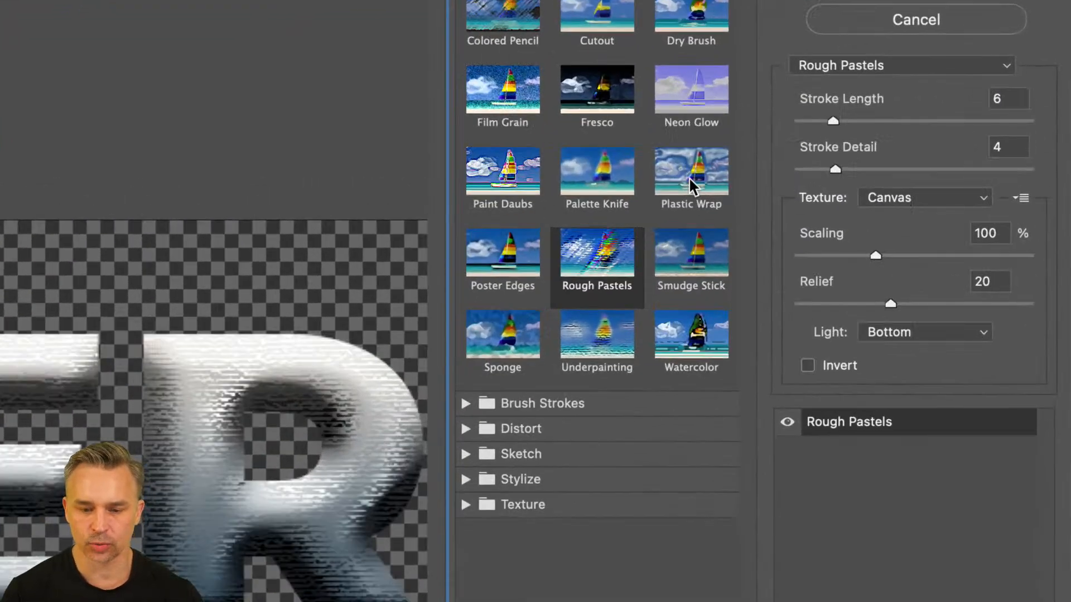
# Try several artistic filters on the WATER text, including Smudge Stick and Fresco.
pyautogui.click(688, 177)
pyautogui.click(509, 244)
pyautogui.click(647, 262)
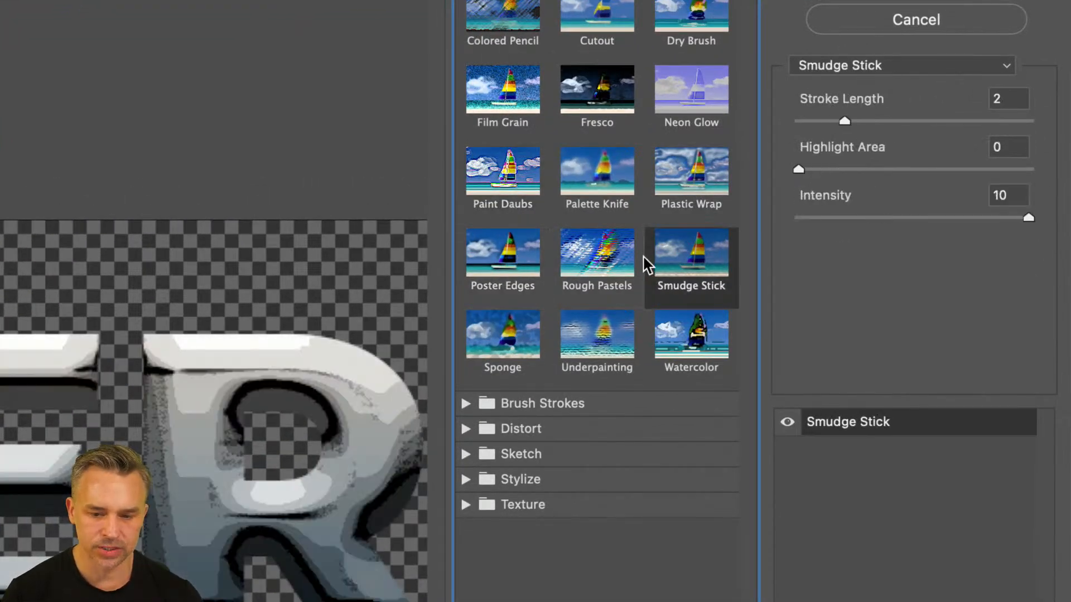
pyautogui.click(585, 275)
pyautogui.click(465, 404)
pyautogui.click(466, 403)
pyautogui.click(580, 166)
pyautogui.click(592, 97)
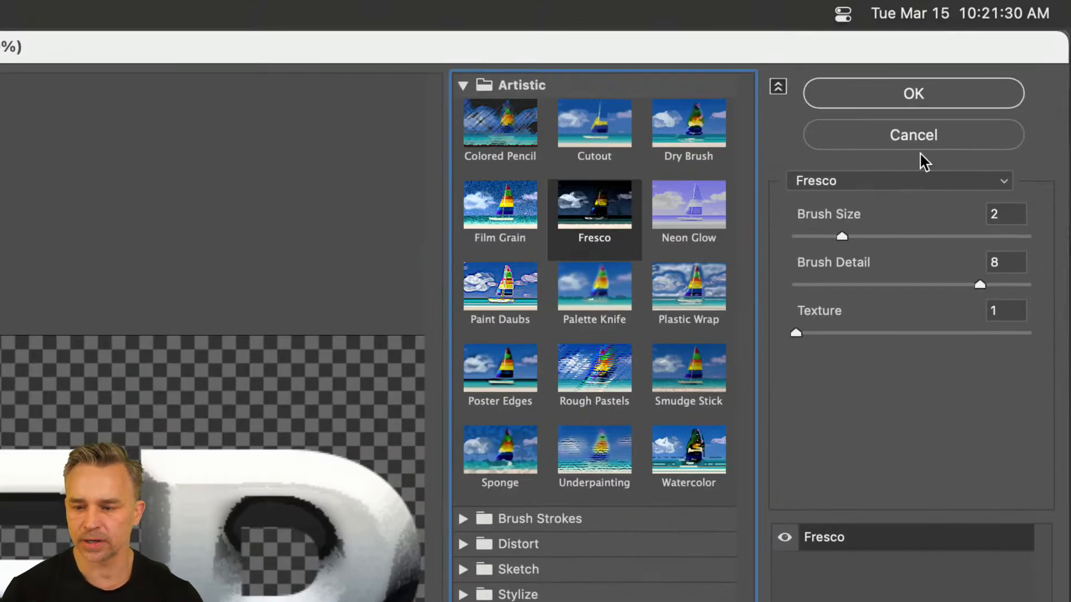
# Choose the Chrome filter for the WATER text with Detail 7 and Smoothness 8.
pyautogui.click(942, 63)
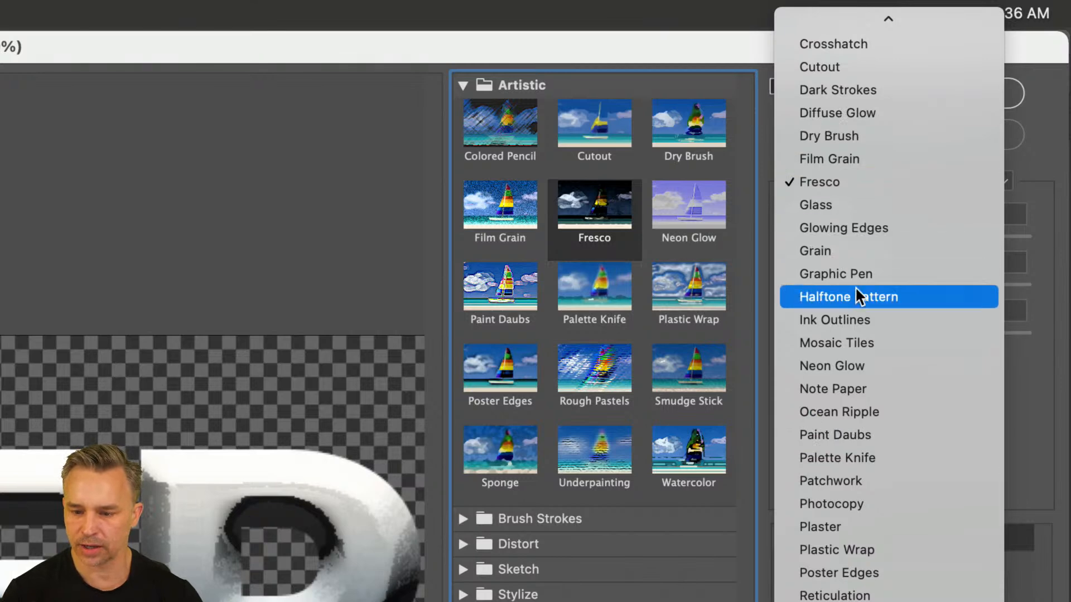
pyautogui.scroll(5, 855, 286)
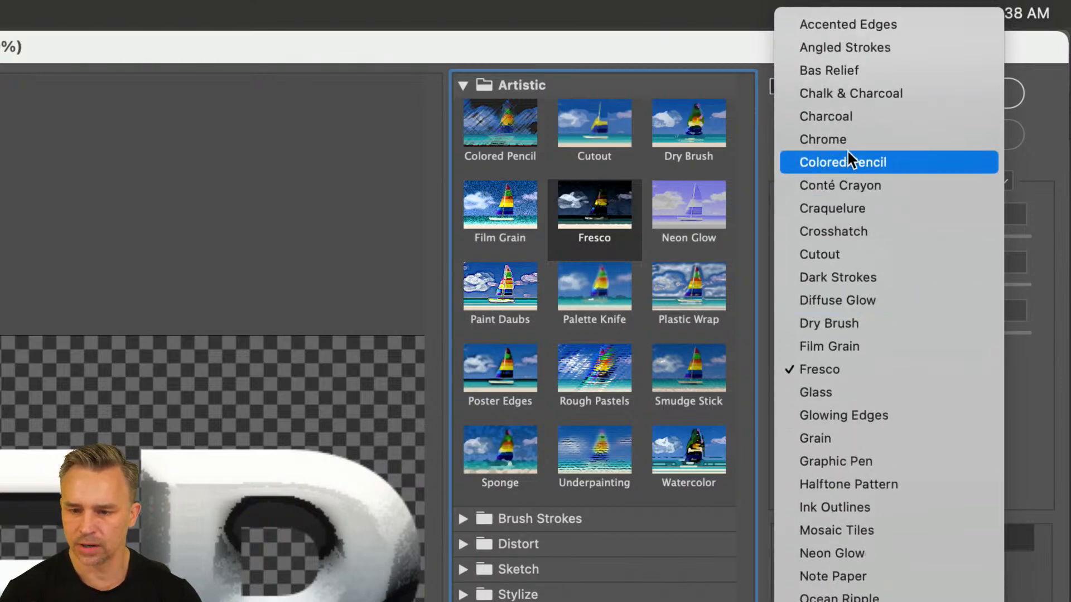
pyautogui.click(846, 142)
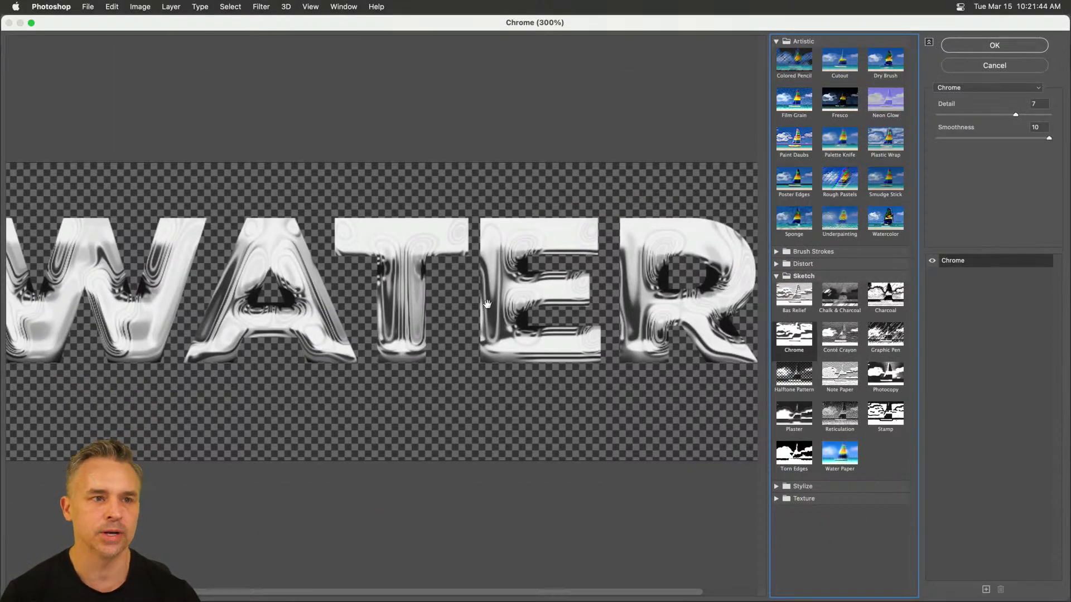
pyautogui.moveTo(987, 115); pyautogui.dragTo(1033, 152)
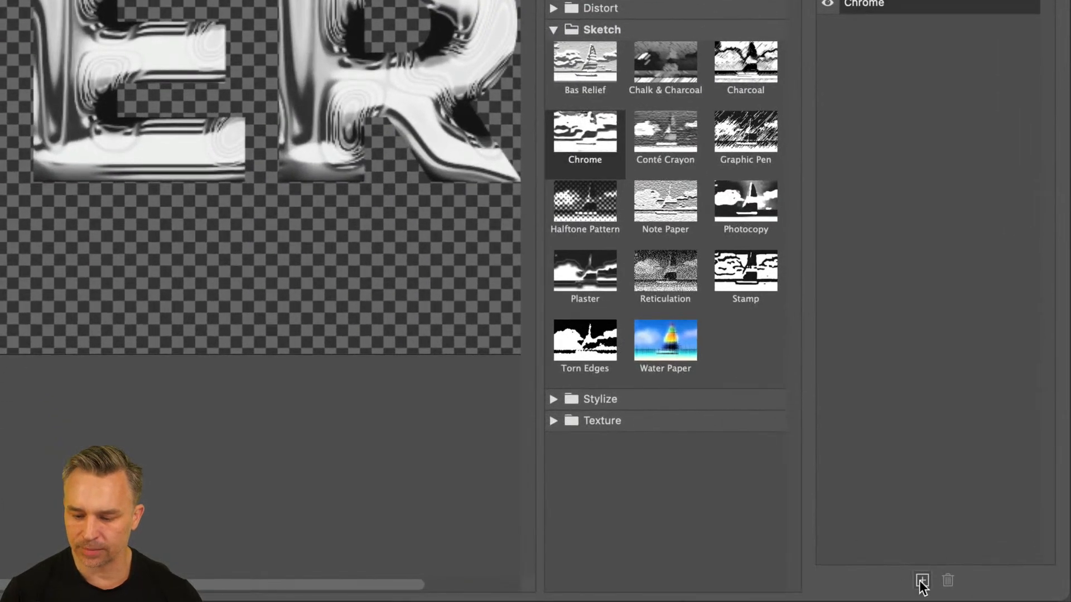
# Stack a second Chrome effect with Detail 10 and Smoothness 8 and apply the filters to the WATER text.
pyautogui.click(986, 590)
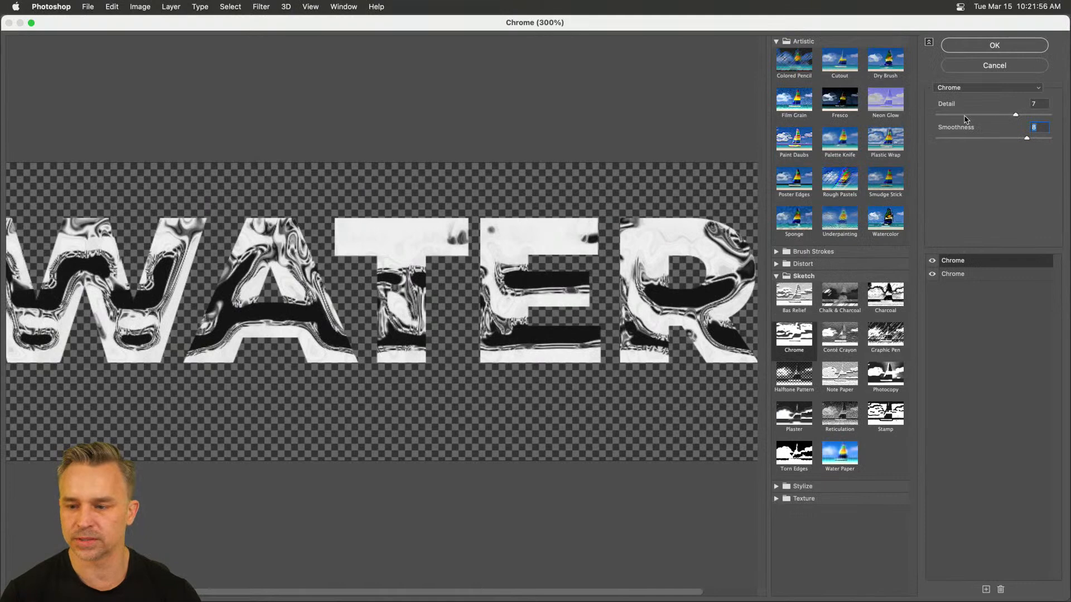
pyautogui.moveTo(1016, 115); pyautogui.dragTo(1051, 115)
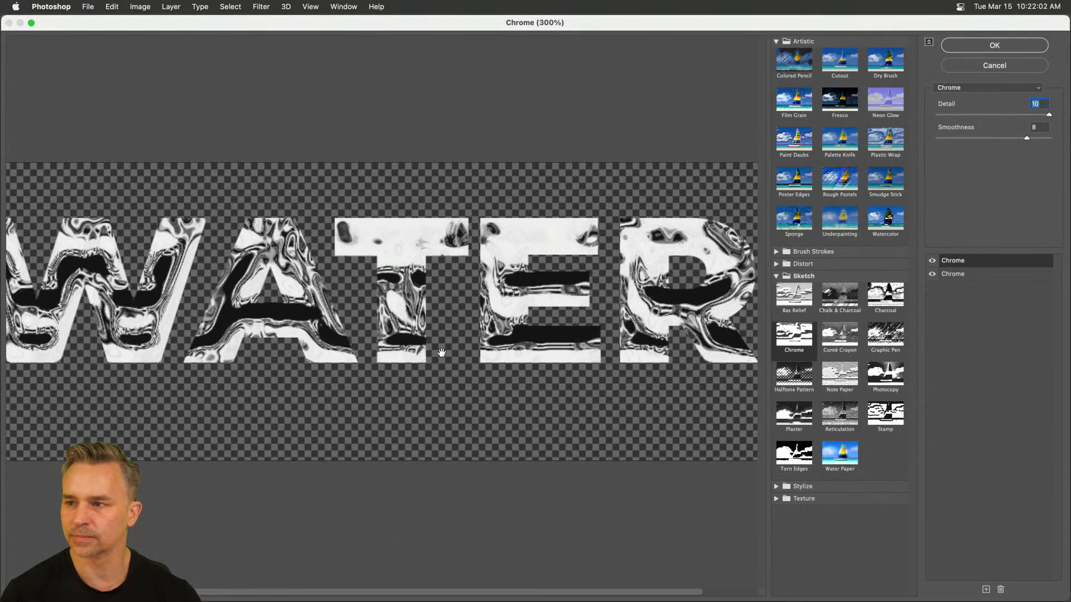
pyautogui.click(995, 46)
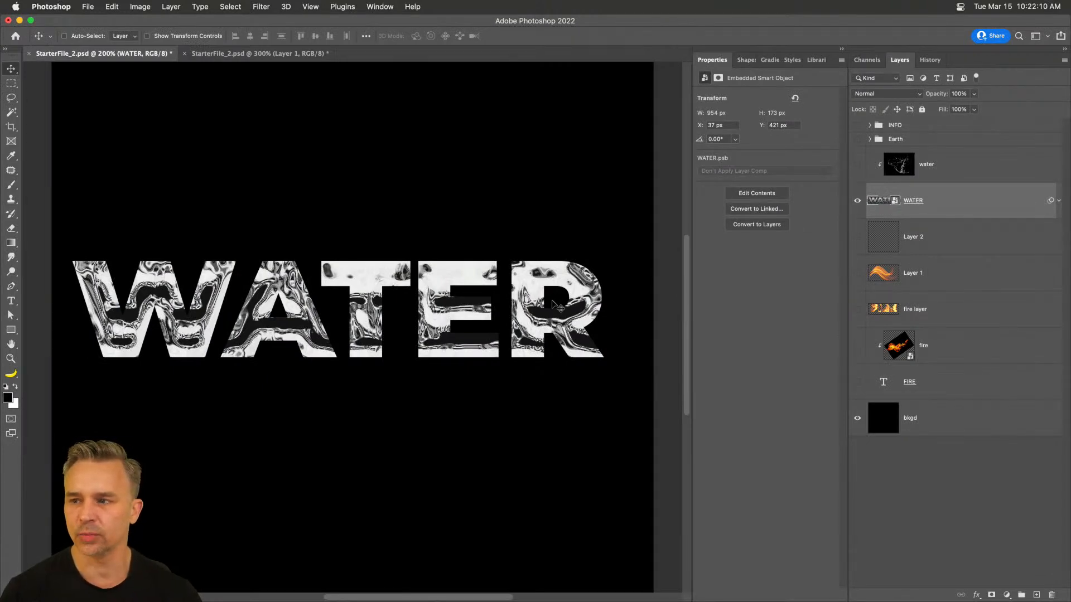
# Open Liquify on the WATER layer, shrink the warp brush and stretch the W's upper left tip upward.
pyautogui.click(257, 6)
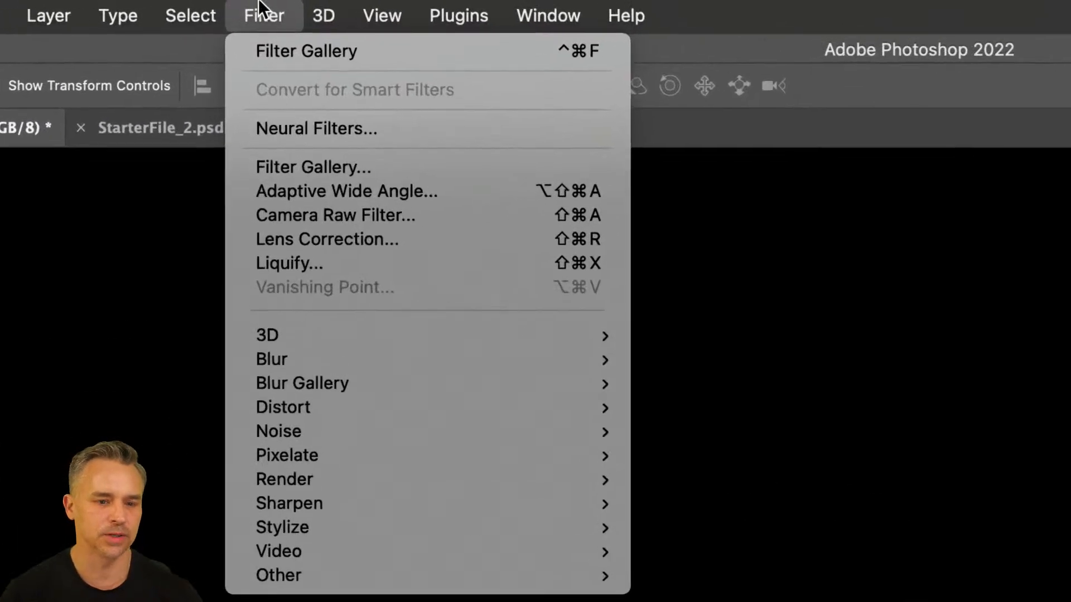
pyautogui.click(325, 268)
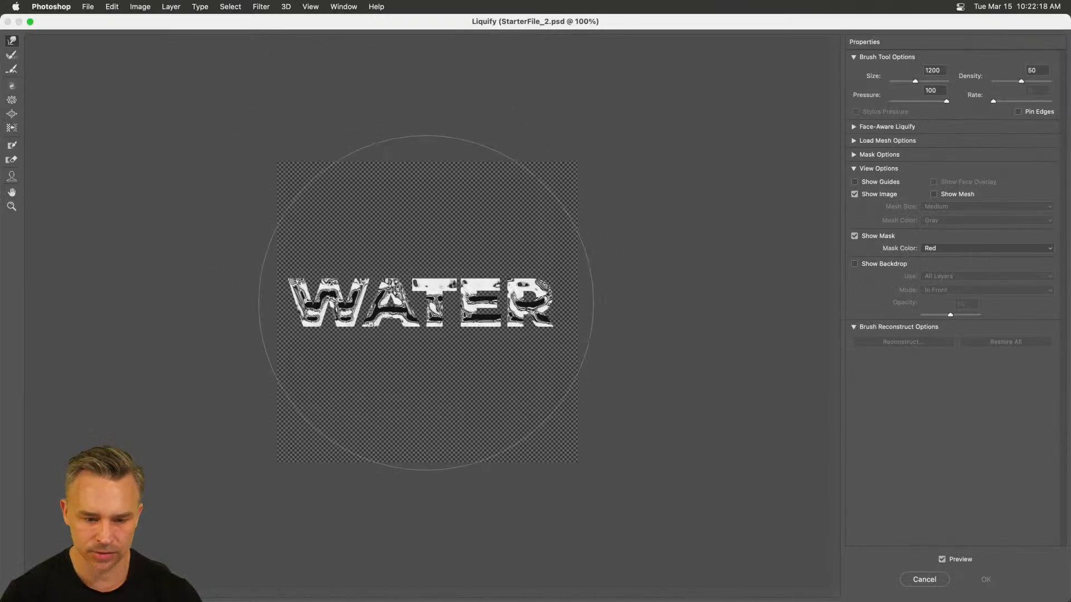
pyautogui.press('super+plus')
pyautogui.press('[')
pyautogui.press('[')
pyautogui.press('[')
pyautogui.press('[')
pyautogui.press('[')
pyautogui.press('[')
pyautogui.press('[')
pyautogui.press('[')
pyautogui.press('[')
pyautogui.press('[')
pyautogui.press('[')
pyautogui.press('[')
pyautogui.press('[')
pyautogui.press('[')
pyautogui.press(']')
pyautogui.press(']')
pyautogui.press(']')
pyautogui.moveTo(167, 279); pyautogui.dragTo(162, 231)
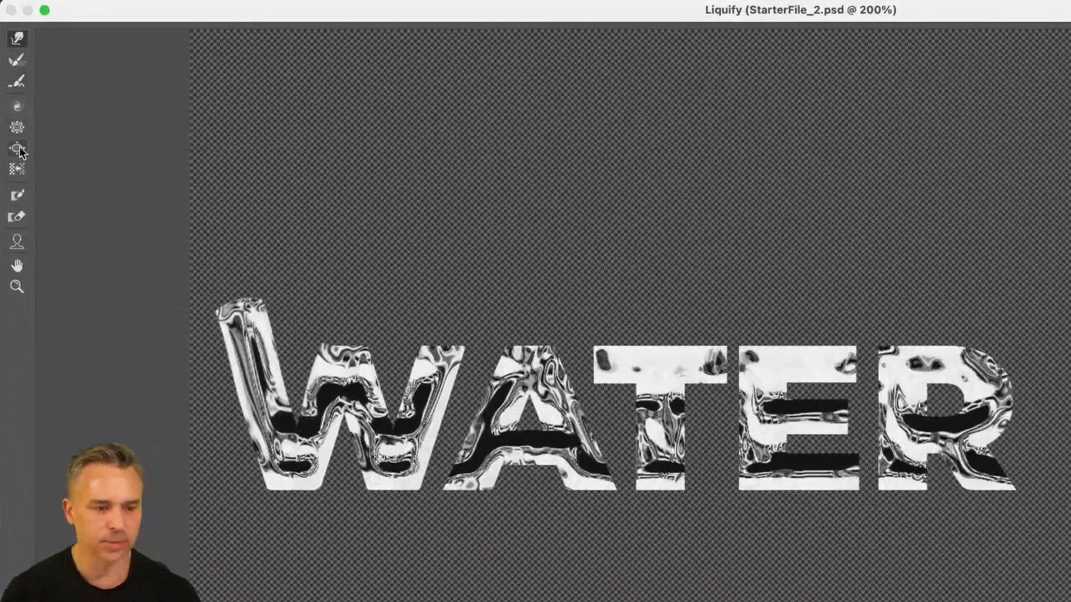
# Swell the W's lower right corner using the Bloat tool with a much smaller brush.
pyautogui.click(11, 113)
pyautogui.press('[')
pyautogui.press('[')
pyautogui.press('[')
pyautogui.press('[')
pyautogui.press('[')
pyautogui.press('[')
pyautogui.press('[')
pyautogui.press('[')
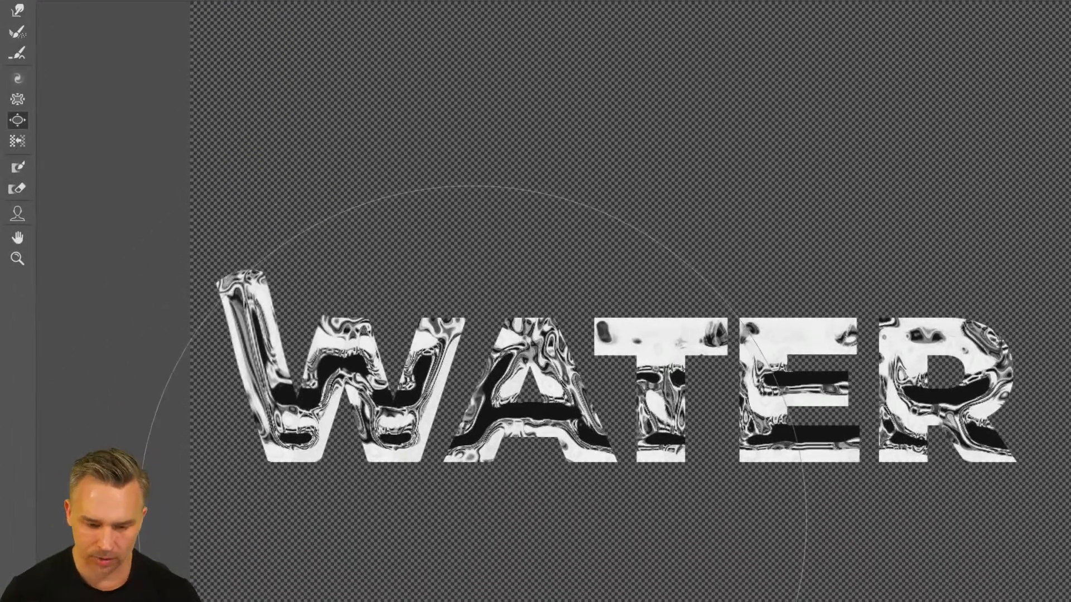
pyautogui.moveTo(393, 446); pyautogui.dragTo(395, 446)
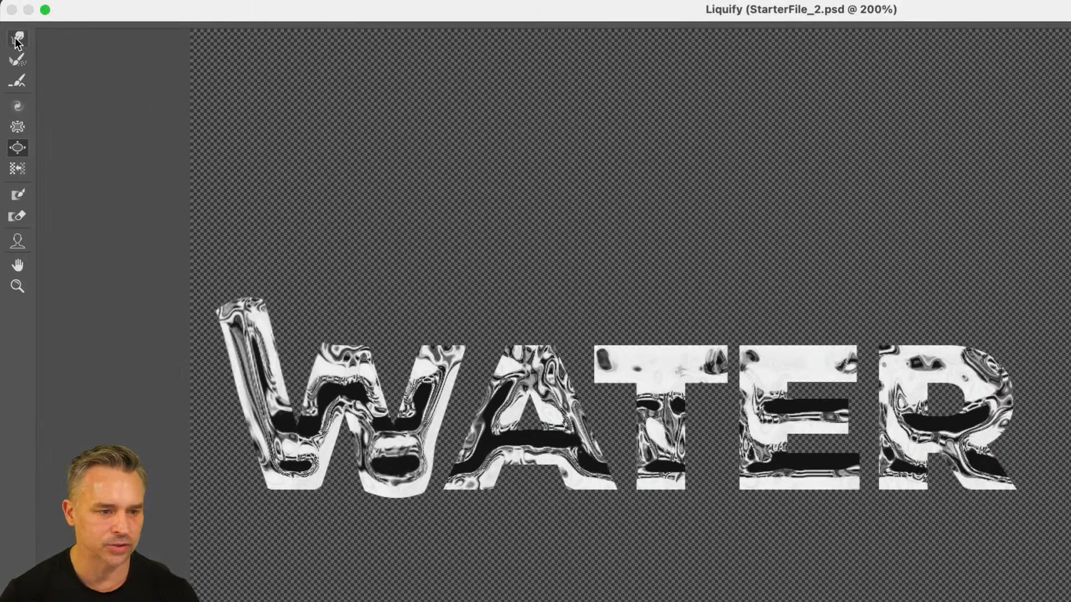
# Forward-warp the A's left foot downward and push the tops of the T, A and R upward, enlarging the brush for the R.
pyautogui.click(17, 10)
pyautogui.moveTo(464, 481); pyautogui.dragTo(456, 552)
pyautogui.moveTo(586, 378)
pyautogui.mouseDown()
pyautogui.moveTo(617, 342)
pyautogui.moveTo(592, 310)
pyautogui.mouseUp()
pyautogui.moveTo(519, 378); pyautogui.dragTo(528, 333)
pyautogui.press(']')
pyautogui.press(']')
pyautogui.press(']')
pyautogui.moveTo(928, 366); pyautogui.dragTo(921, 307)
# Stretch the R's leg diagonally downward and pull the T's stem down using a smaller warp brush.
pyautogui.press('space')
pyautogui.moveTo(777, 301); pyautogui.dragTo(674, 224)
pyautogui.moveTo(876, 519); pyautogui.dragTo(906, 555)
pyautogui.press('[')
pyautogui.press('[')
pyautogui.press('[')
pyautogui.press('[')
pyautogui.moveTo(871, 442)
pyautogui.mouseDown()
pyautogui.moveTo(920, 514)
pyautogui.moveTo(945, 521)
pyautogui.mouseUp()
pyautogui.moveTo(550, 467); pyautogui.dragTo(552, 509)
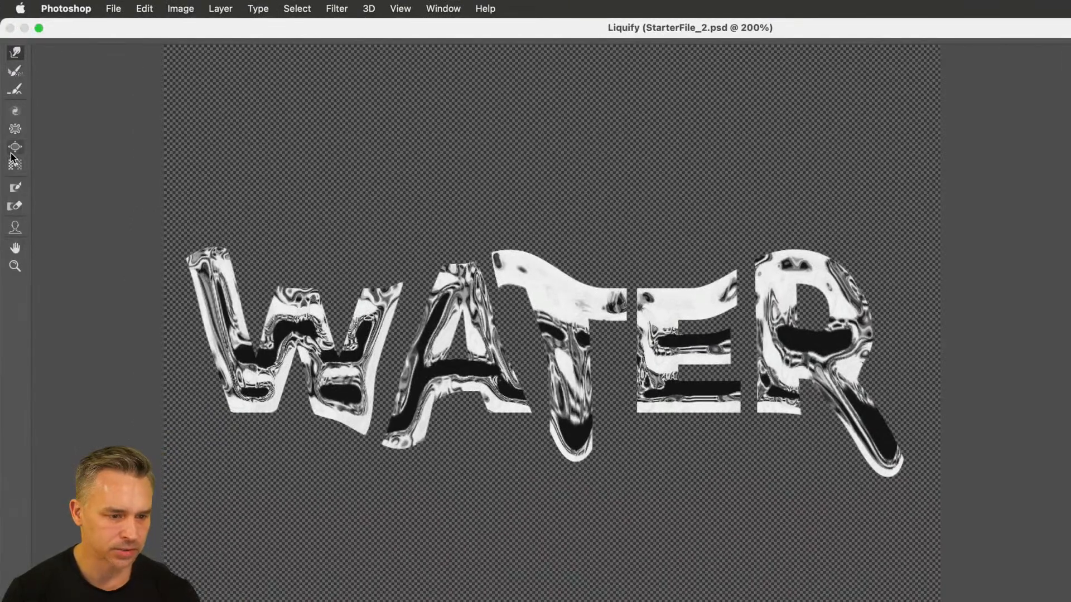
# Narrow the middle of the T's stem using the Bloat tool with a larger brush.
pyautogui.click(15, 147)
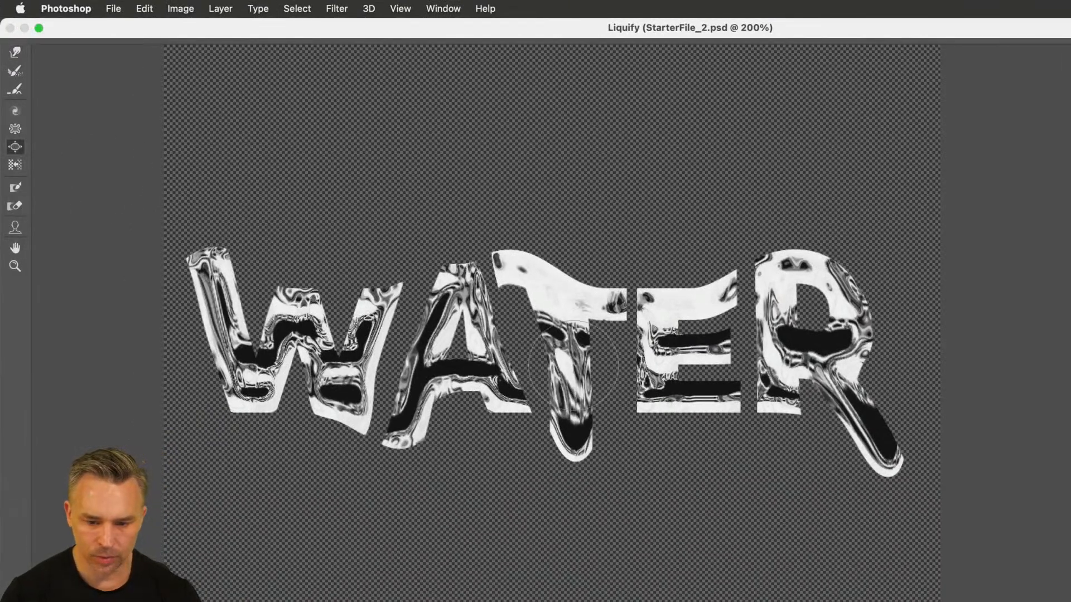
pyautogui.press(']')
pyautogui.press(']')
pyautogui.press(']')
pyautogui.moveTo(566, 357); pyautogui.dragTo(568, 362)
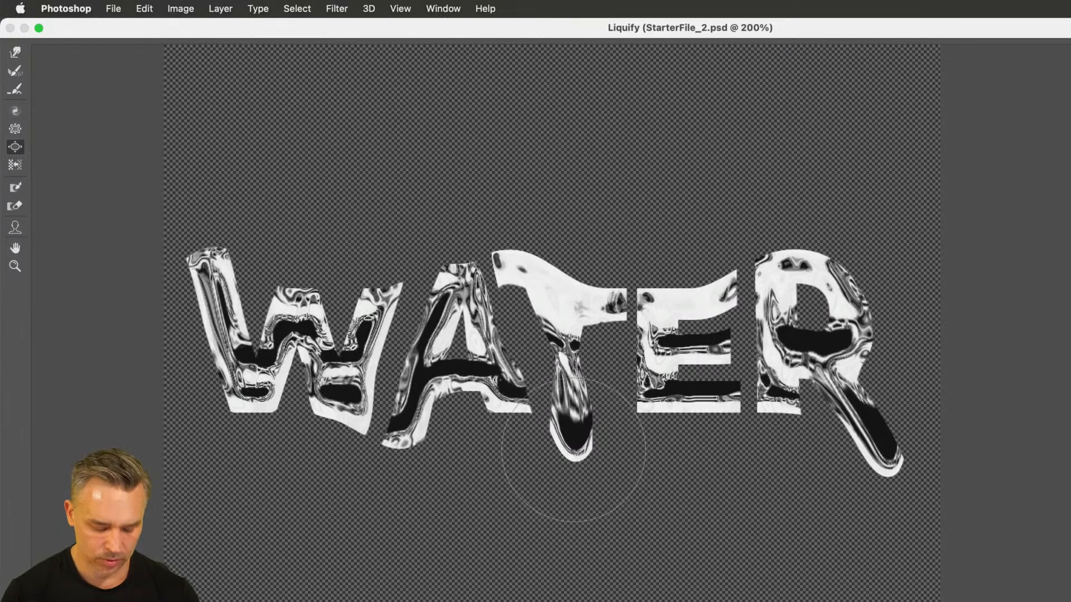
# Bloat the T's lower end, the W's upper left tip and the raised ends of the E and T with a smaller brush.
pyautogui.press('[')
pyautogui.press('[')
pyautogui.moveTo(569, 435); pyautogui.dragTo(566, 438)
pyautogui.moveTo(415, 396); pyautogui.dragTo(416, 397)
pyautogui.moveTo(203, 334)
pyautogui.mouseDown()
pyautogui.moveTo(216, 298)
pyautogui.moveTo(207, 304)
pyautogui.moveTo(194, 273)
pyautogui.moveTo(204, 253)
pyautogui.mouseUp()
pyautogui.moveTo(723, 291)
pyautogui.mouseDown()
pyautogui.moveTo(509, 238)
pyautogui.moveTo(516, 245)
pyautogui.mouseUp()
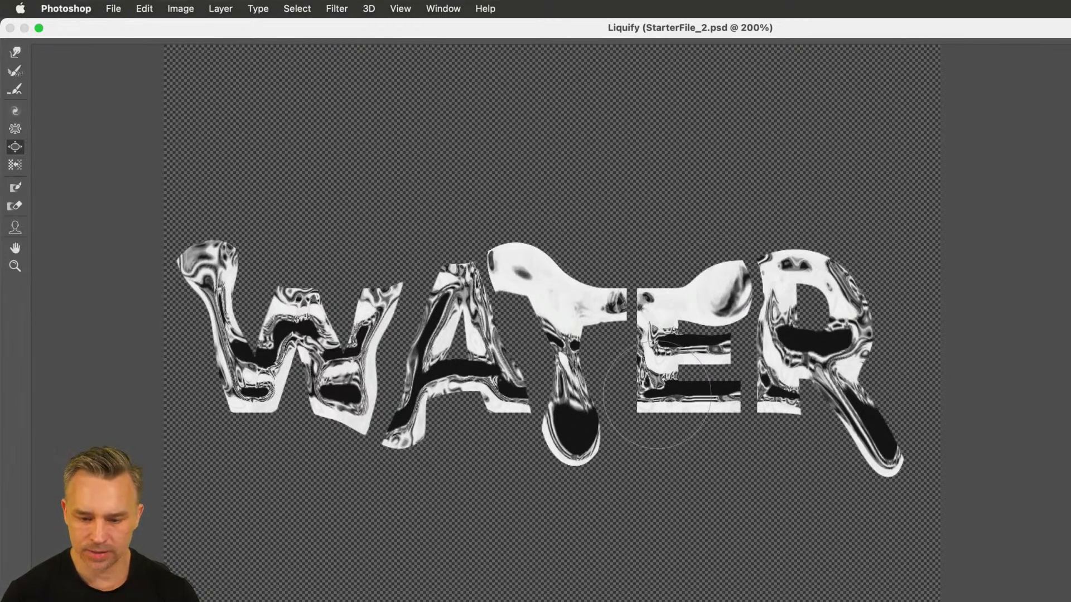
# Forward-warp the bottom of the E and the R's left foot downward and apply the Liquify filter.
pyautogui.press('w')
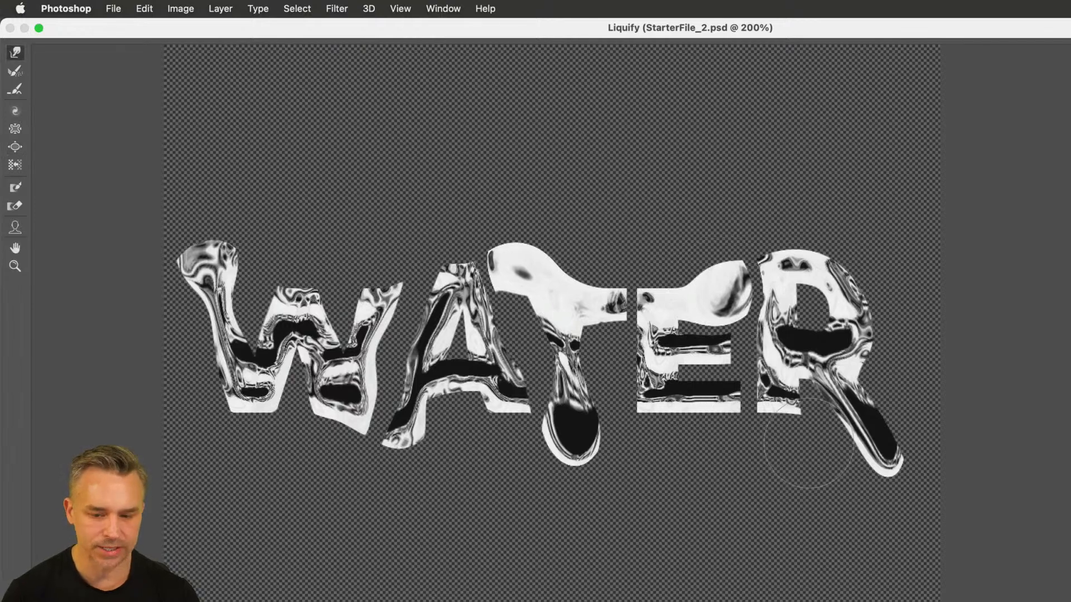
pyautogui.moveTo(647, 396)
pyautogui.mouseDown()
pyautogui.moveTo(648, 450)
pyautogui.moveTo(700, 399)
pyautogui.moveTo(738, 423)
pyautogui.moveTo(785, 401)
pyautogui.moveTo(787, 434)
pyautogui.moveTo(765, 419)
pyautogui.mouseUp()
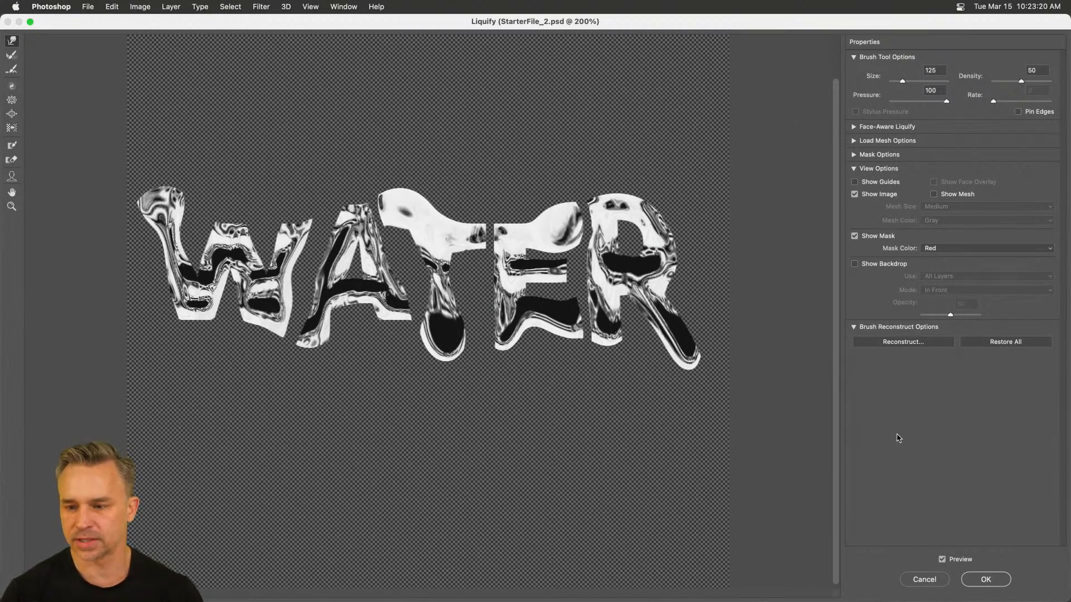
pyautogui.click(985, 580)
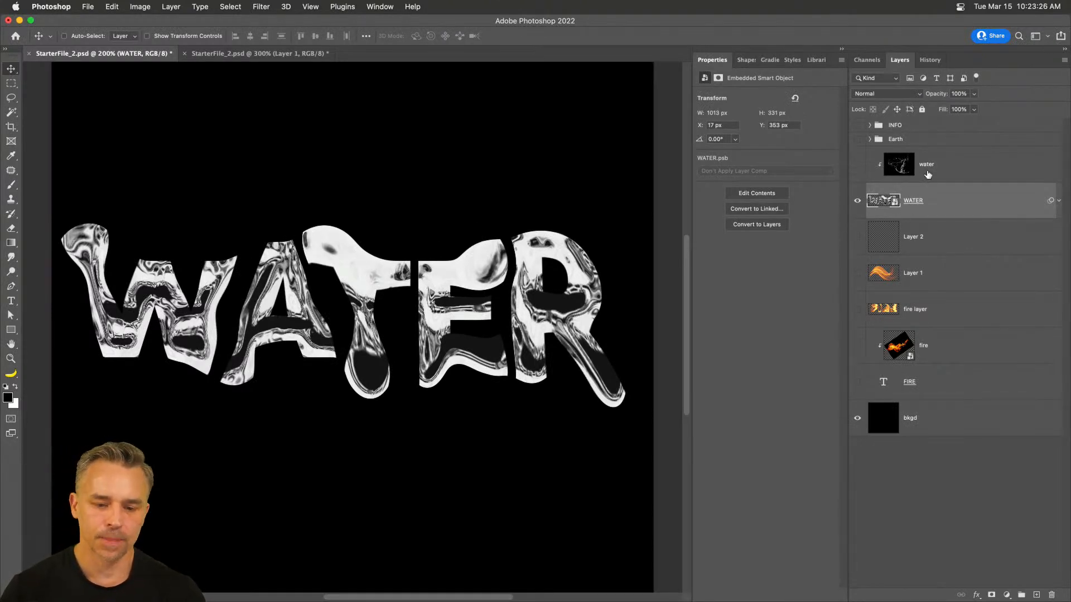
# Show the water splash layer, release its clipping mask and move it upward on the canvas.
pyautogui.click(857, 165)
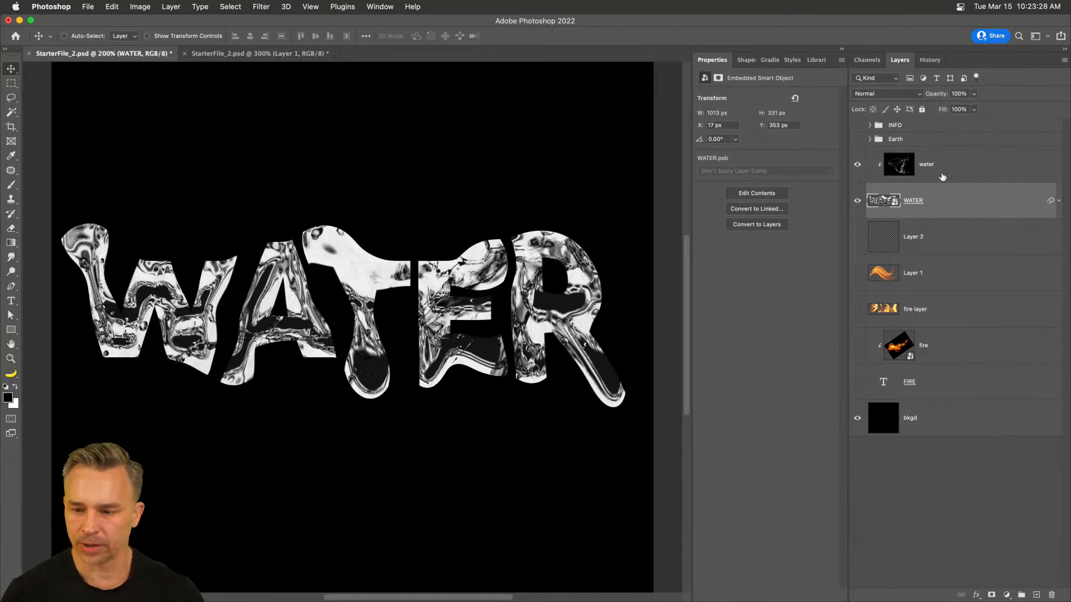
pyautogui.click(944, 176)
pyautogui.keyDown('alt'); pyautogui.click(946, 183); pyautogui.keyUp('alt')
pyautogui.moveTo(175, 202); pyautogui.dragTo(119, 3)
# Scale the water splash down to about 618 by 454 px and position it rising from the top of the WATER text's T.
pyautogui.press('super+t')
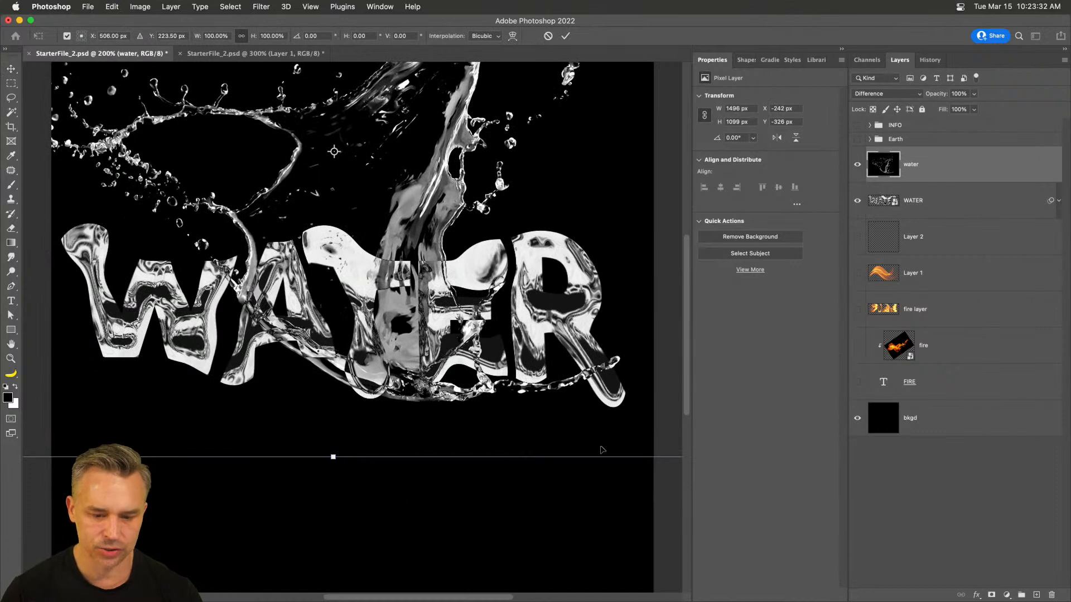
pyautogui.moveTo(615, 437); pyautogui.dragTo(455, 398)
pyautogui.moveTo(590, 417); pyautogui.dragTo(259, 176)
pyautogui.moveTo(112, 134); pyautogui.dragTo(437, 259)
pyautogui.moveTo(82, 300); pyautogui.dragTo(239, 184)
pyautogui.moveTo(345, 130); pyautogui.dragTo(287, 238)
pyautogui.press('Return')
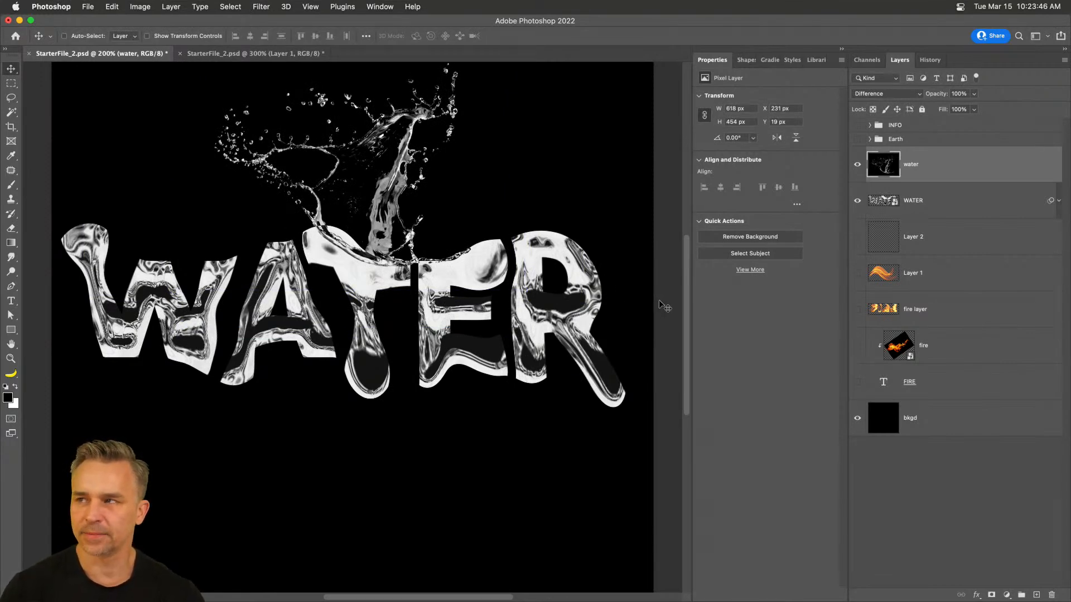
# Set the WATER text layer's blend mode to Hard Light.
pyautogui.click(910, 202)
pyautogui.click(895, 93)
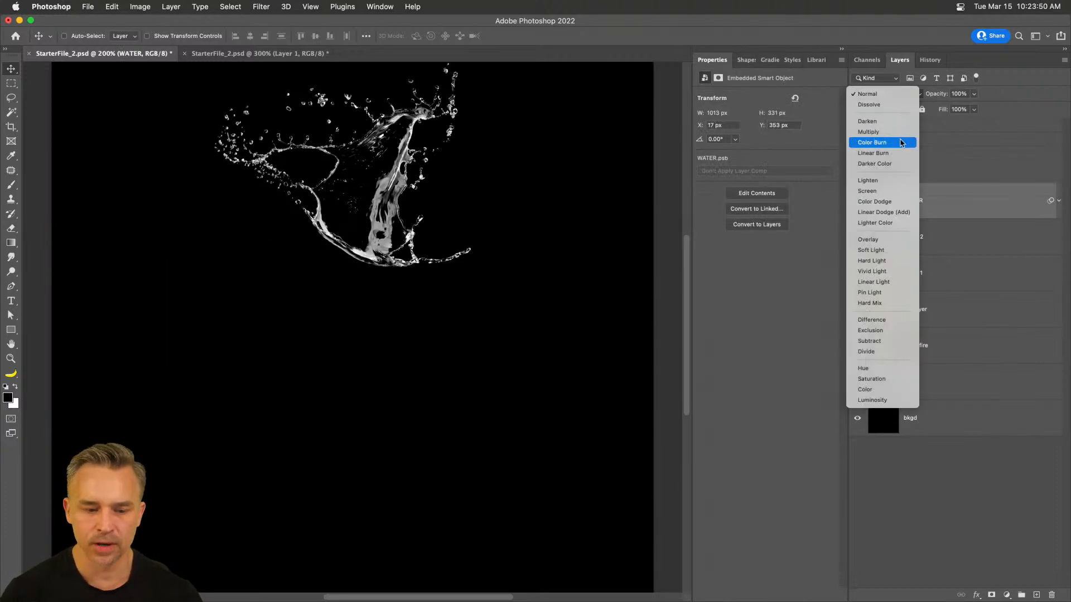
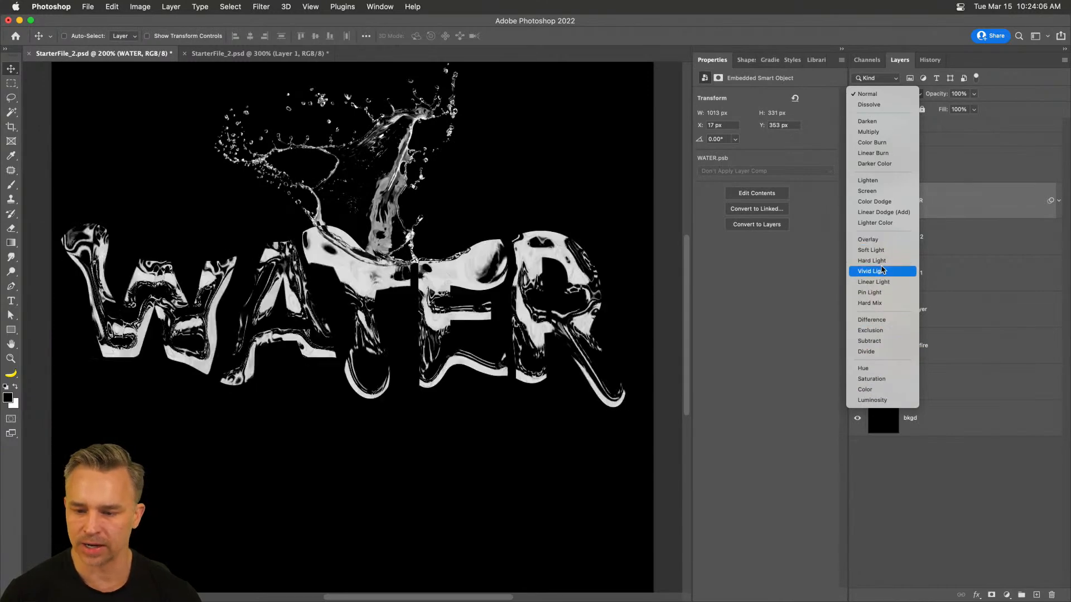
pyautogui.click(883, 262)
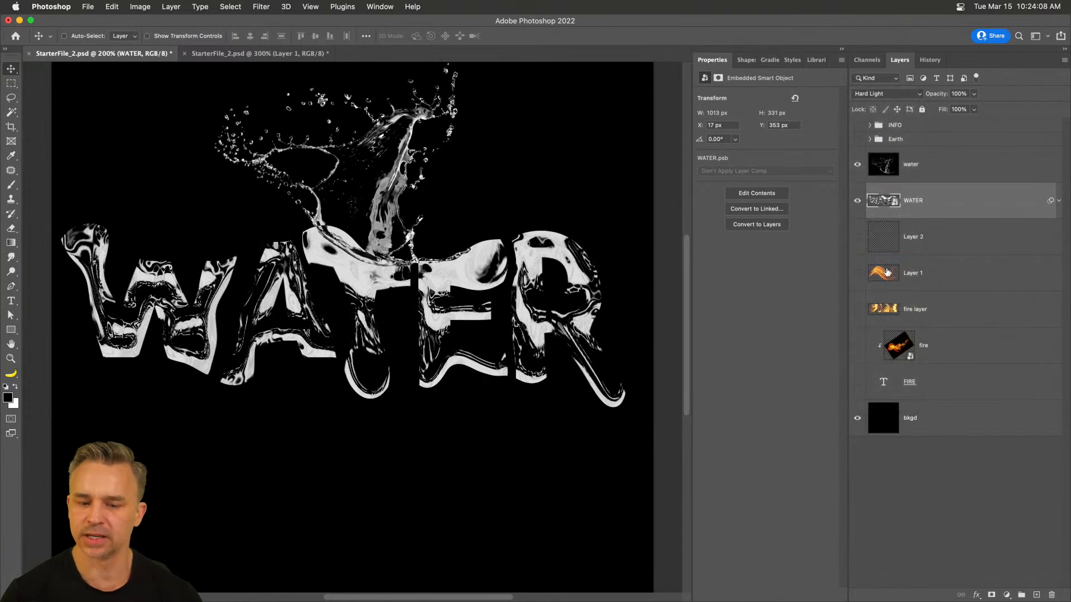
# Group the water splash layer and the WATER text layer together.
pyautogui.press('super+minus')
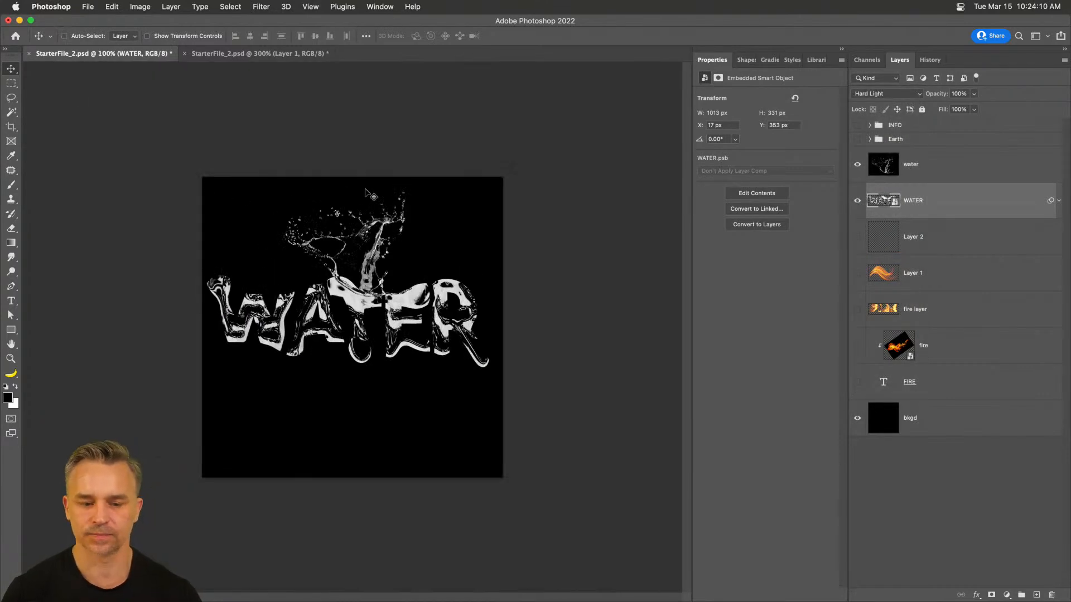
pyautogui.keyDown('shift'); pyautogui.click(974, 177); pyautogui.keyUp('shift')
pyautogui.rightClick(976, 175)
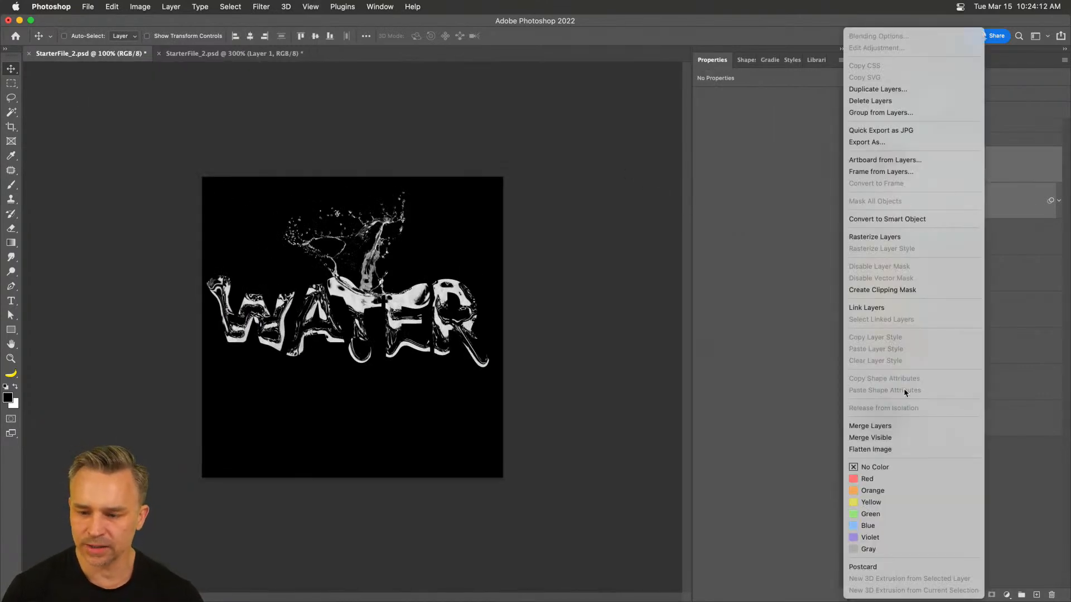
pyautogui.click(880, 113)
pyautogui.press('Return')
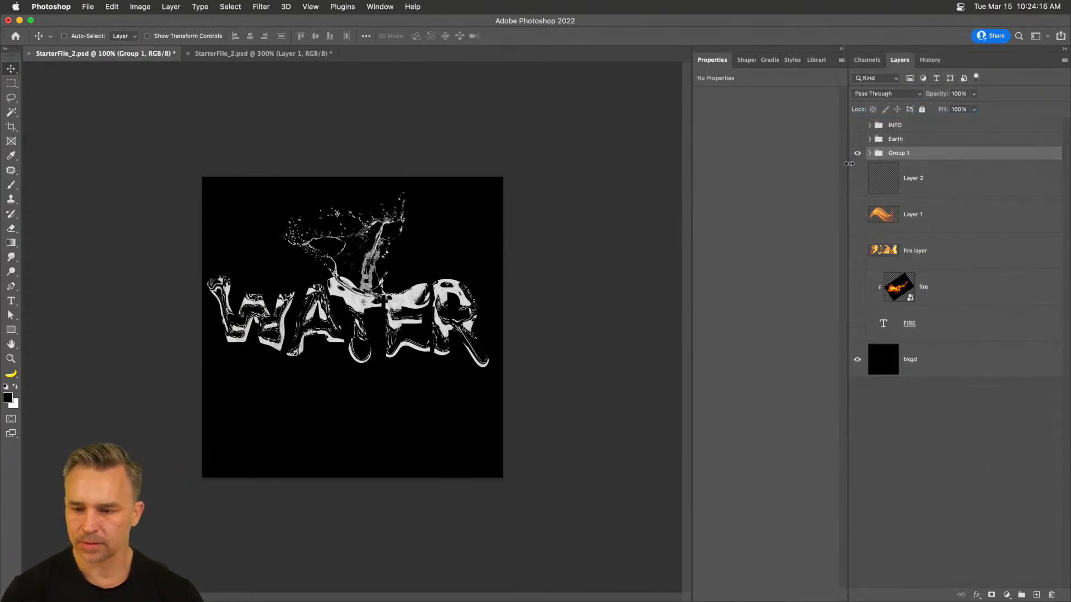
# Hide the water group and show the FIRE text, the clipped fire layer and the fire layer above it.
pyautogui.click(857, 152)
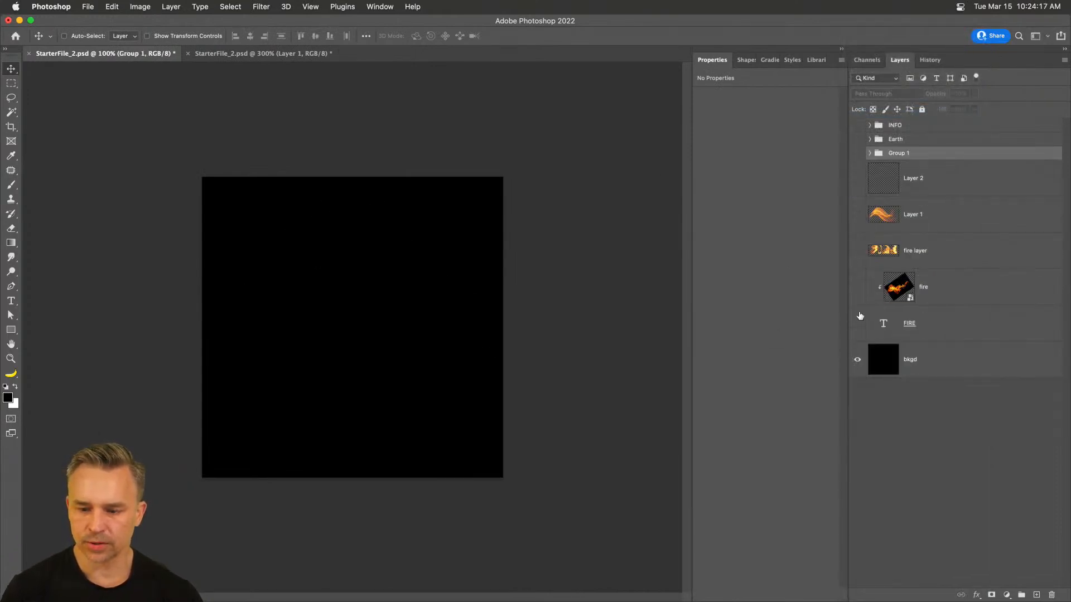
pyautogui.click(868, 253)
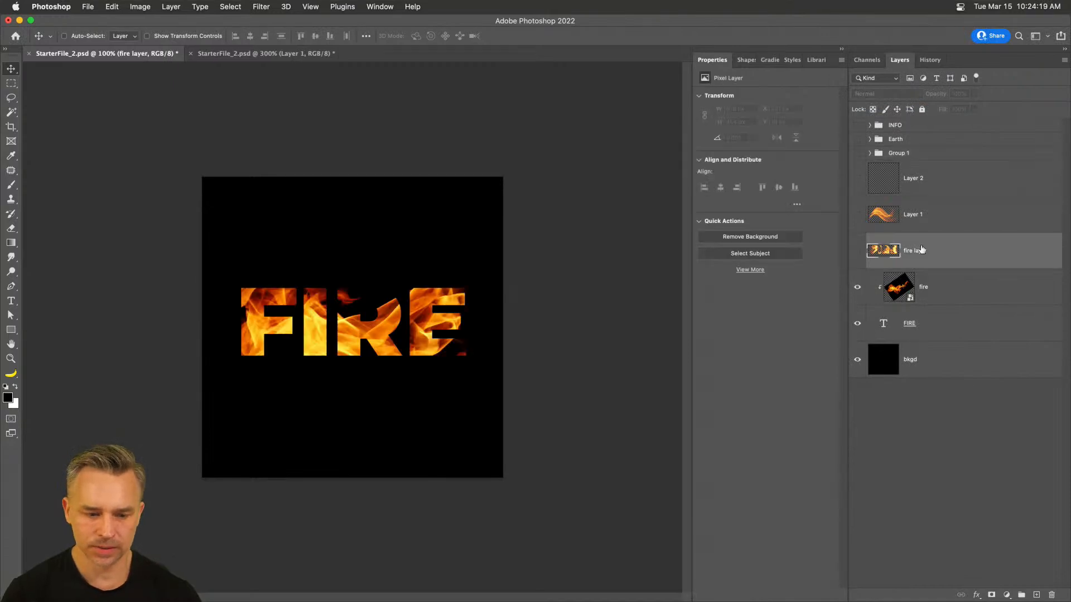
pyautogui.click(856, 251)
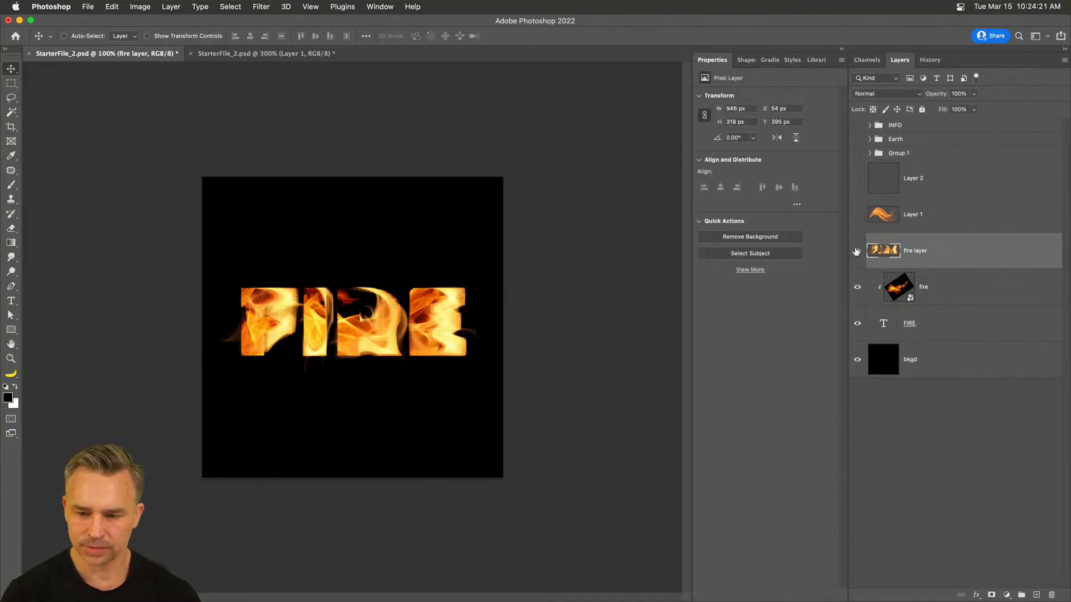
# Group the three fire layers and move the group straight up to the top of the canvas.
pyautogui.keyDown('shift'); pyautogui.click(942, 330); pyautogui.keyUp('shift')
pyautogui.press('super+g')
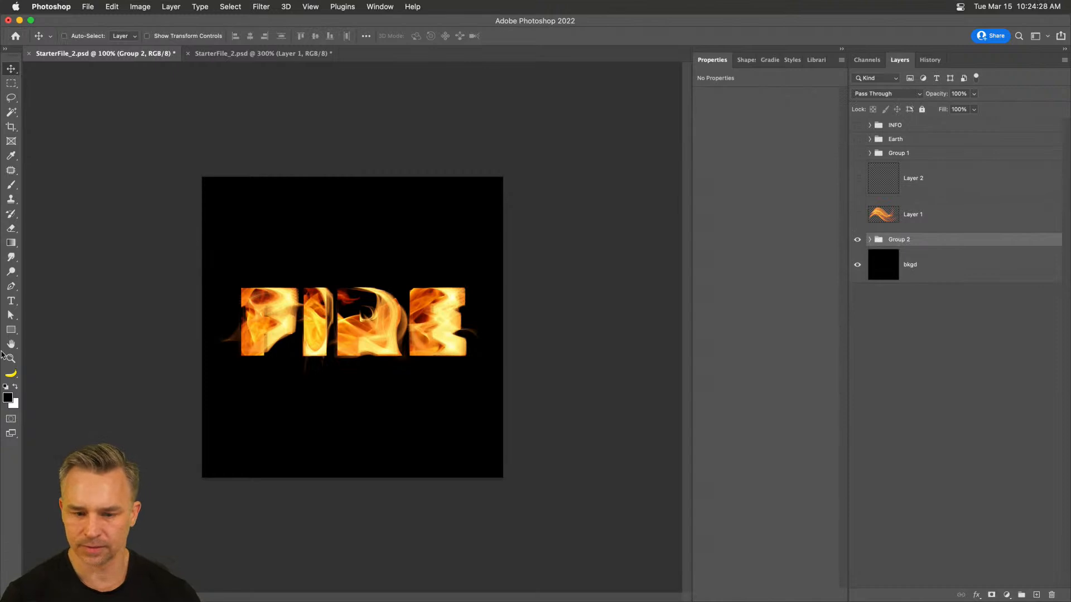
pyautogui.moveTo(316, 310); pyautogui.dragTo(316, 214)
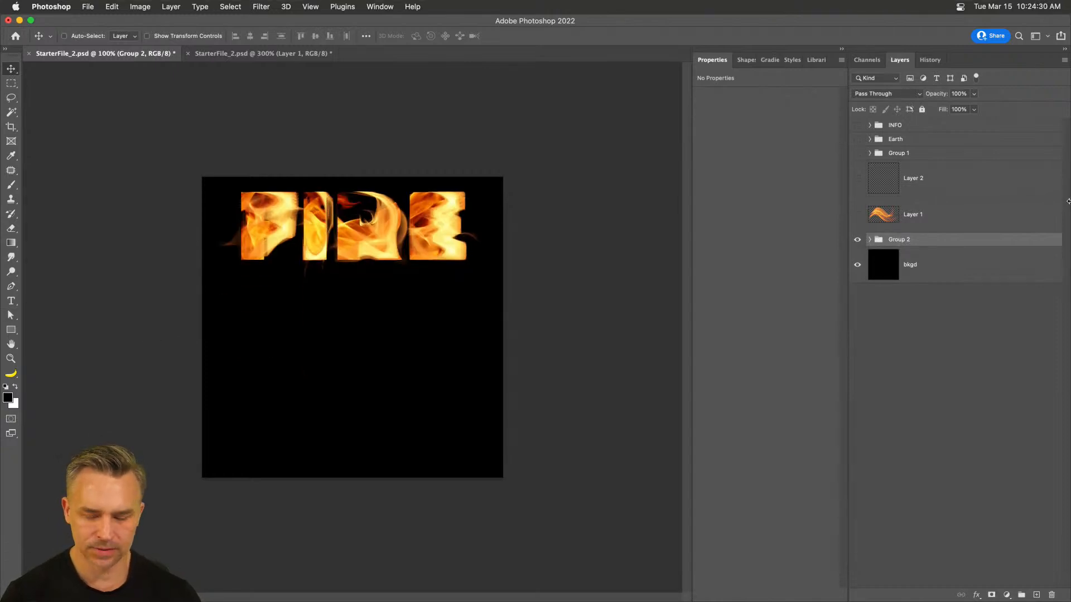
# Show the water and Earth groups, placing EARTH beneath WATER on the canvas and below the water group in the layer stack.
pyautogui.click(857, 153)
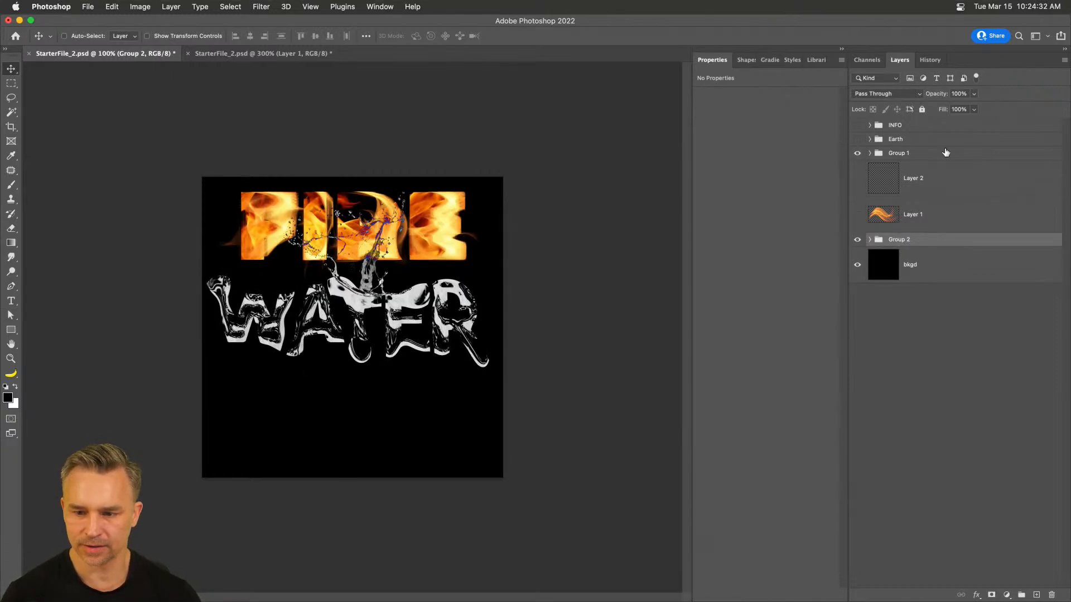
pyautogui.click(858, 139)
pyautogui.click(919, 139)
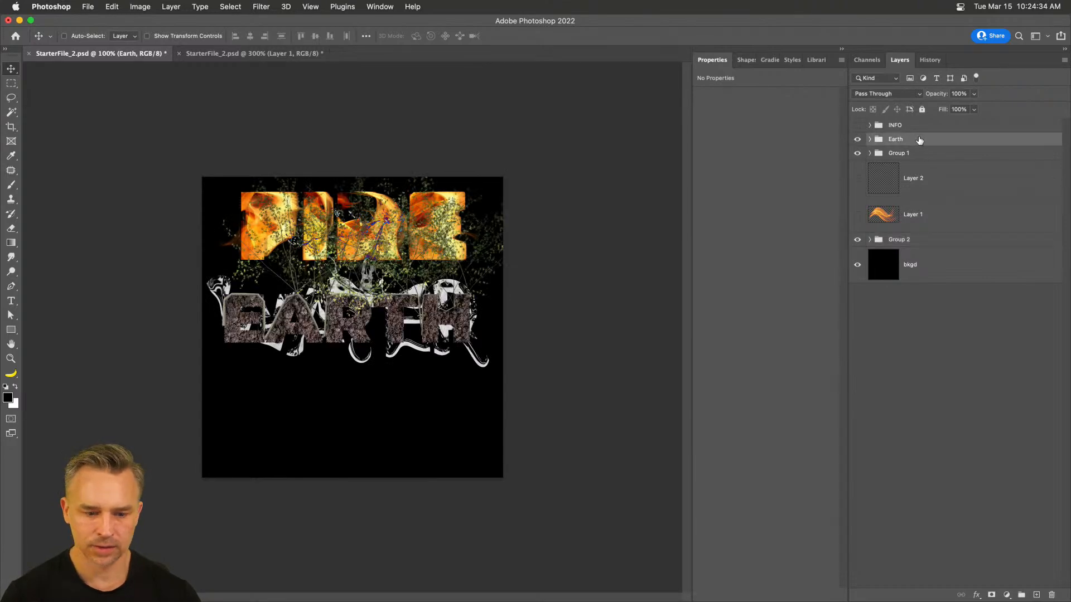
pyautogui.moveTo(300, 265); pyautogui.dragTo(304, 367)
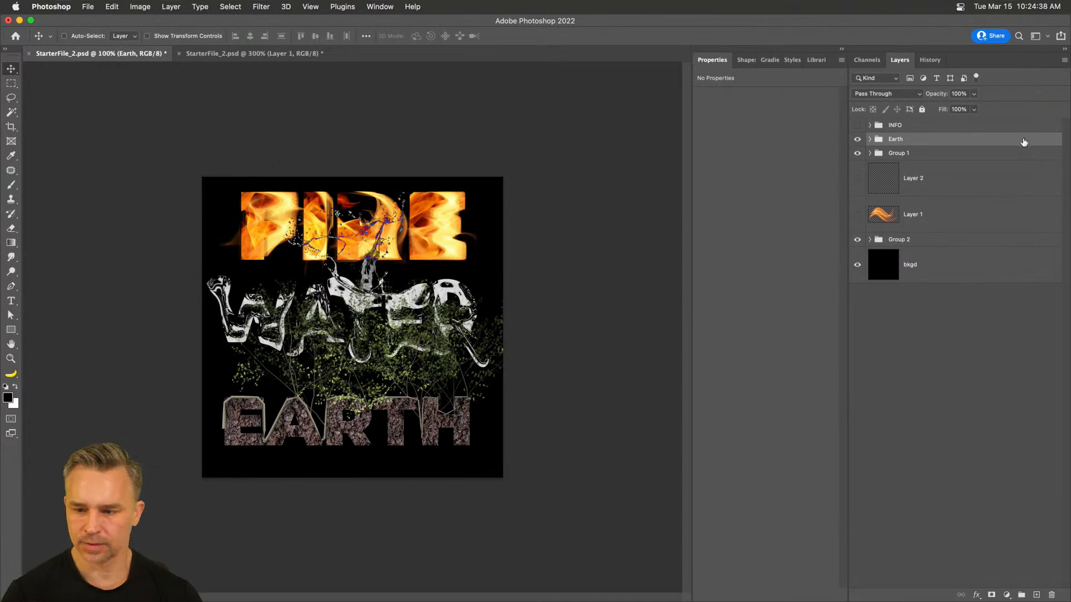
pyautogui.moveTo(918, 140); pyautogui.dragTo(915, 180)
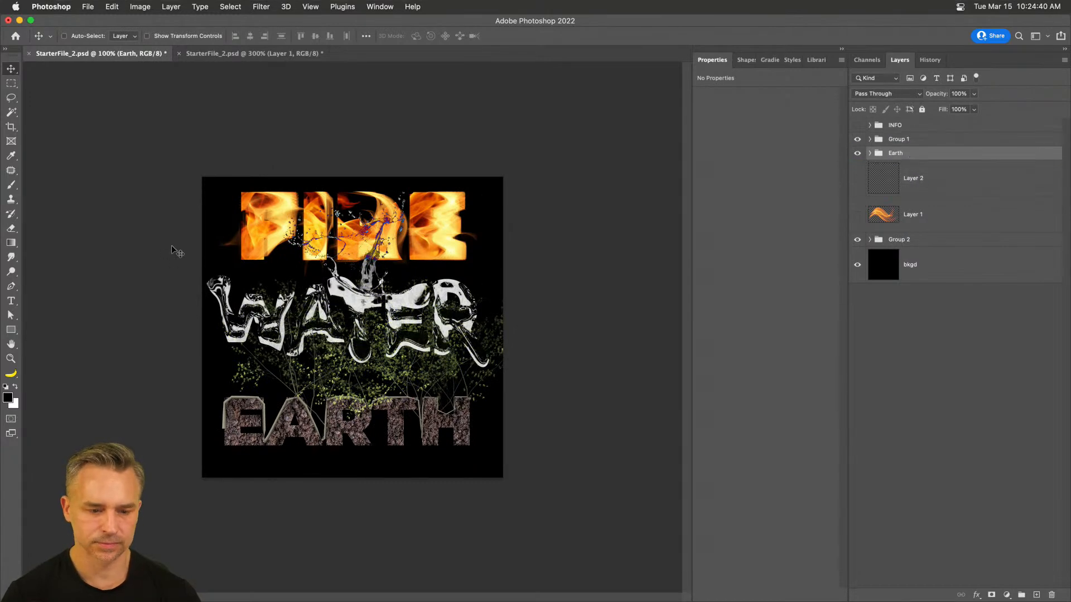
pyautogui.press('super+0')
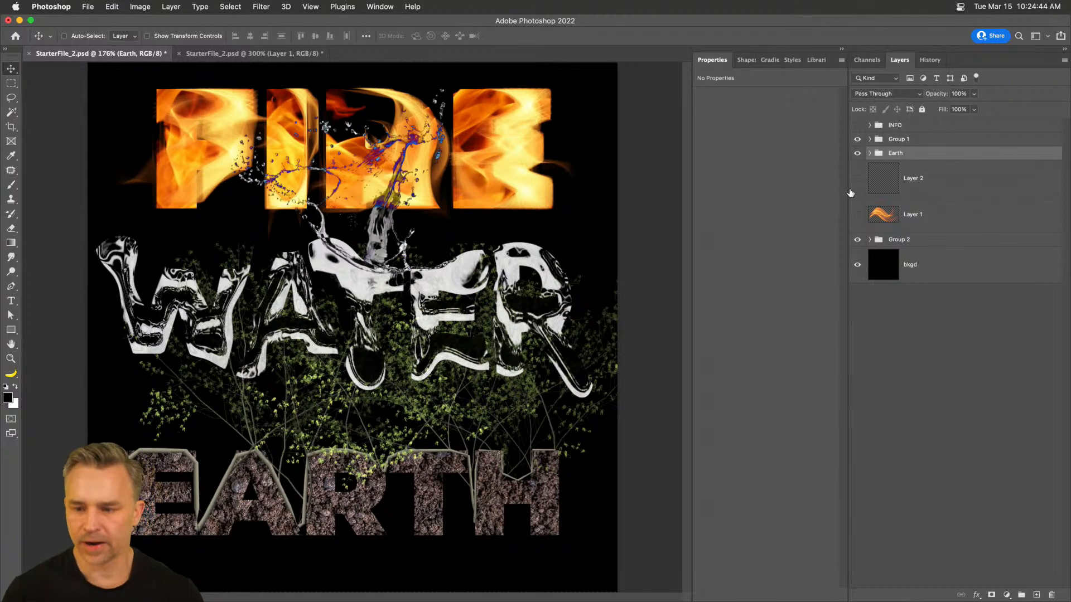
# Expand the fire group and hide its FIRE text and clipped fire layers, keeping only the fire layer visible.
pyautogui.click(870, 239)
pyautogui.click(864, 337)
pyautogui.click(865, 338)
pyautogui.click(865, 302)
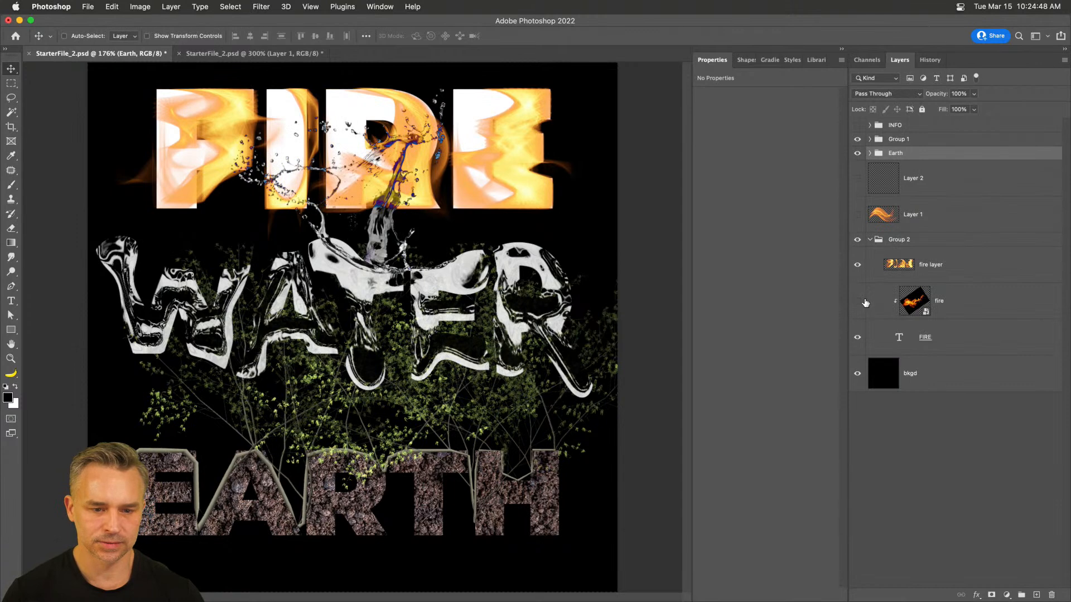
pyautogui.click(857, 339)
# Preview the combined artwork full screen and check the visibility of the layers inside the fire group.
pyautogui.press('f')
pyautogui.press('f')
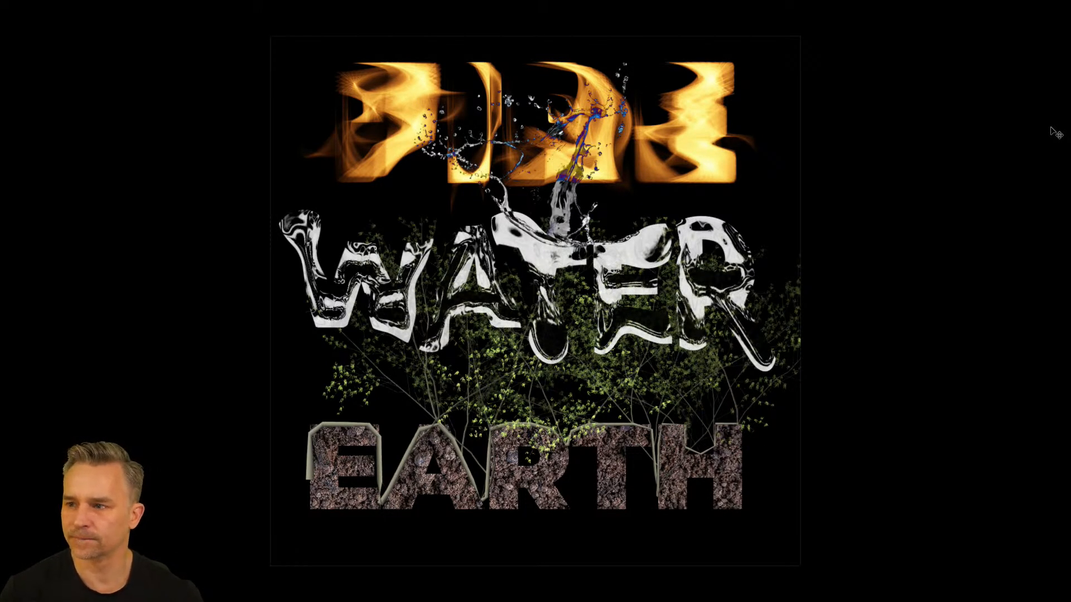
pyautogui.hotkey('ctrl', '0')
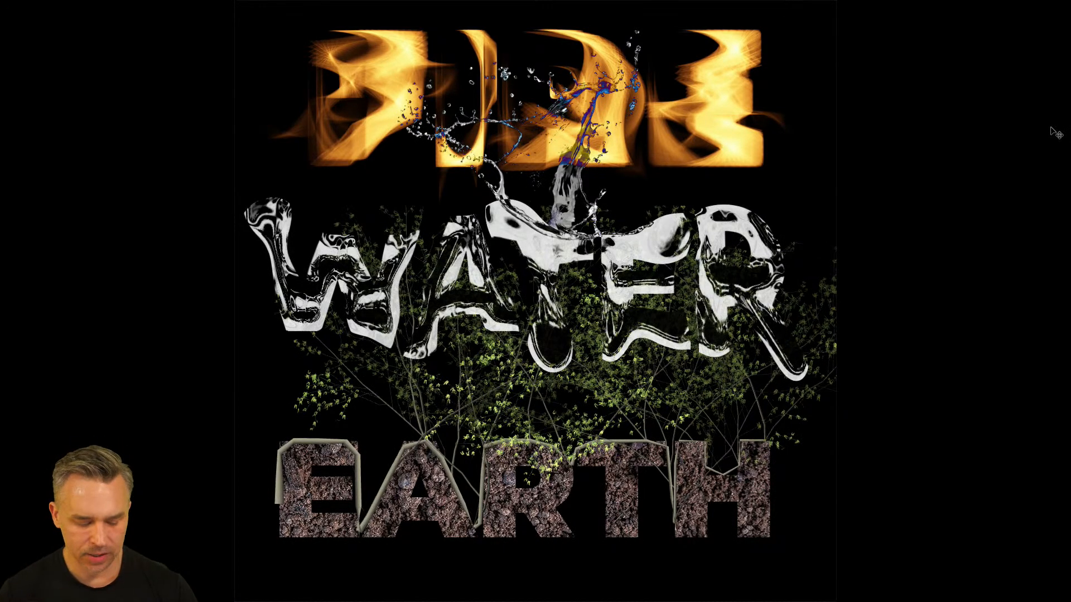
pyautogui.press('f')
pyautogui.click(987, 311)
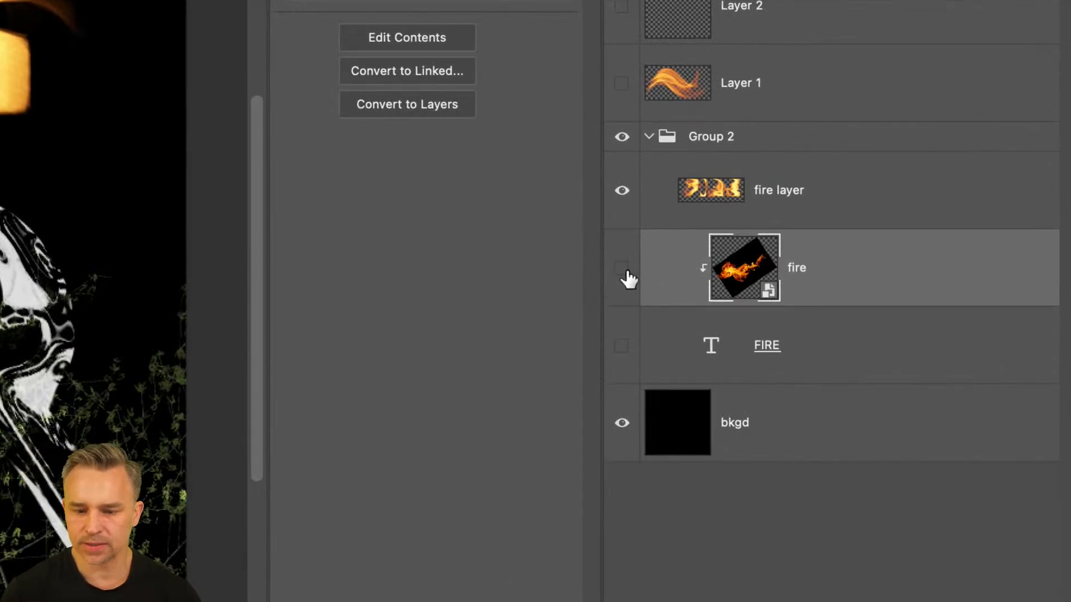
pyautogui.click(618, 347)
pyautogui.moveTo(610, 285); pyautogui.dragTo(620, 349)
pyautogui.click(804, 192)
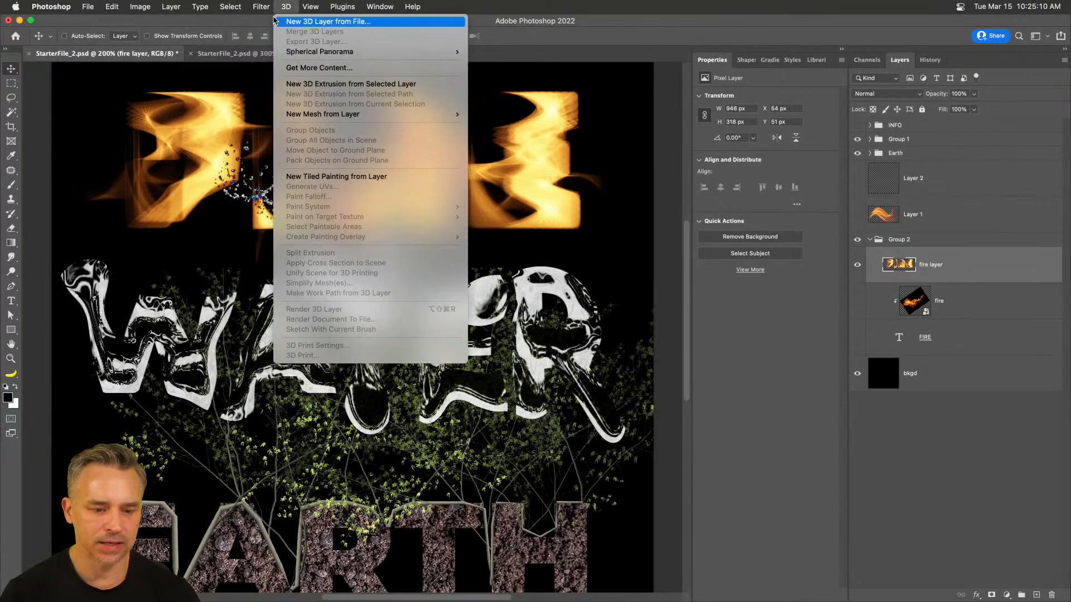
# Look over the available view and filter commands, and examine the whole composition full screen.
pyautogui.moveTo(290, 199)
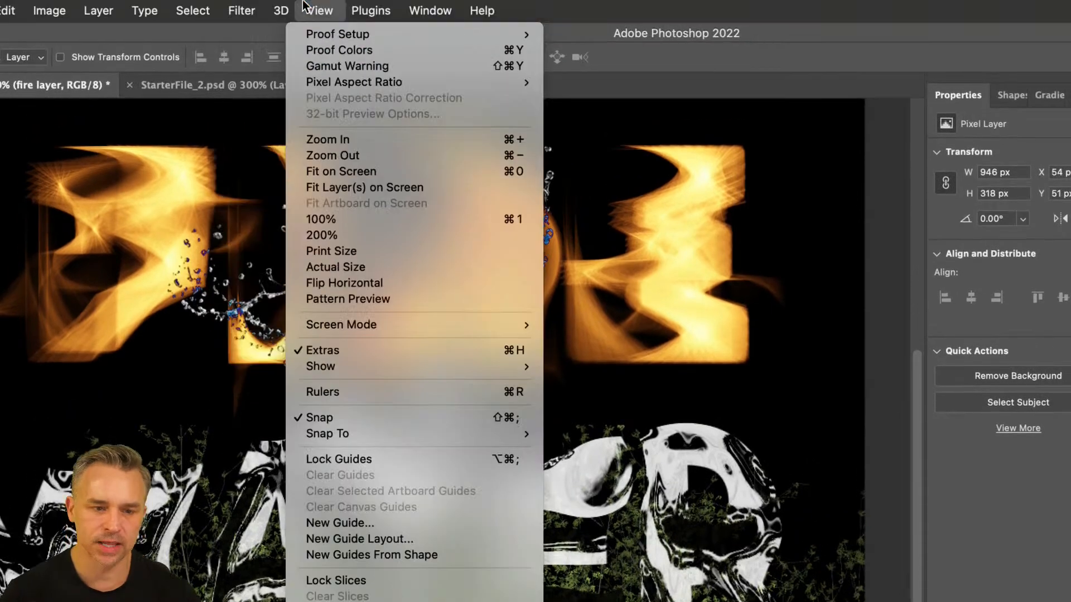
pyautogui.moveTo(270, 11)
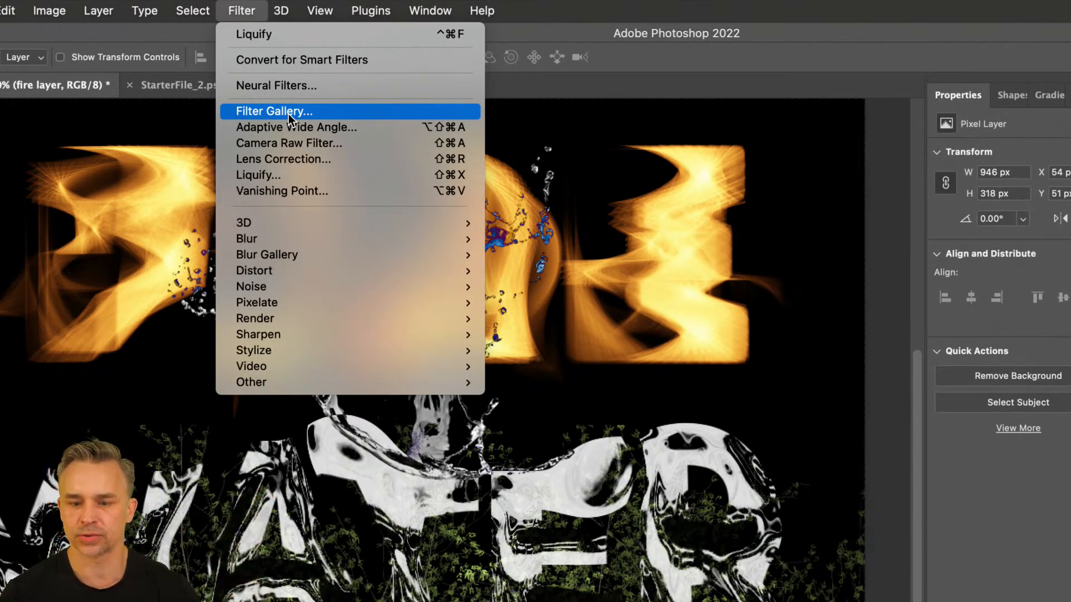
pyautogui.click(576, 257)
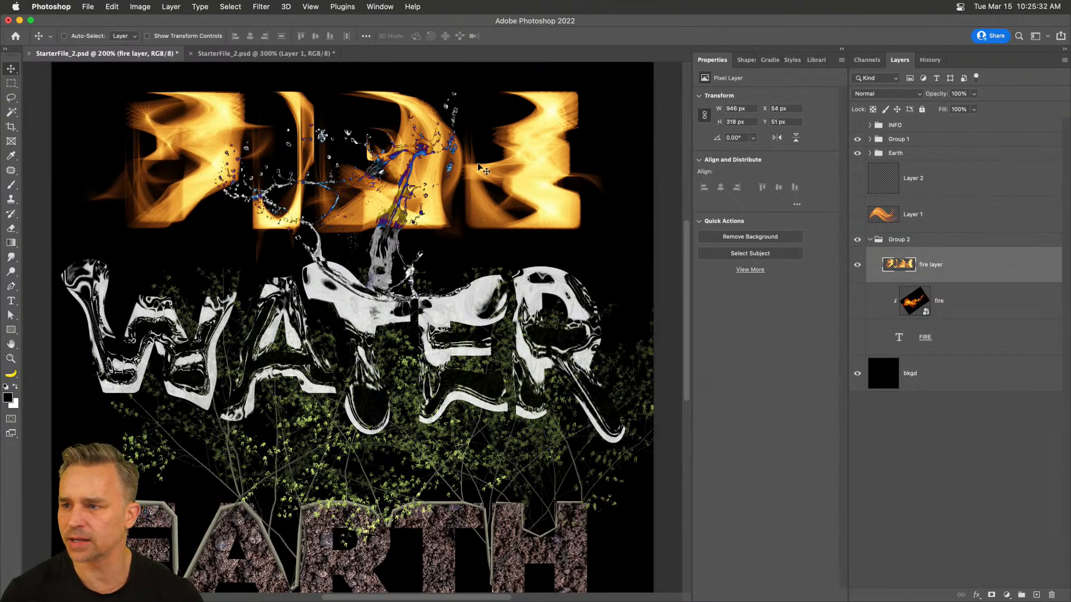
pyautogui.press('f')
pyautogui.press('f')
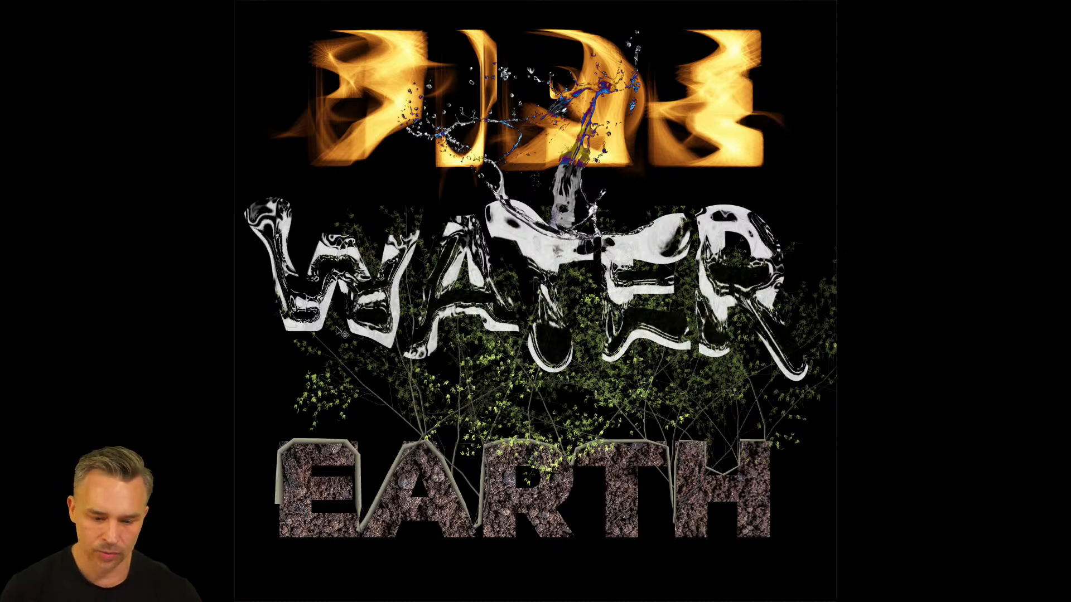
pyautogui.press('f')
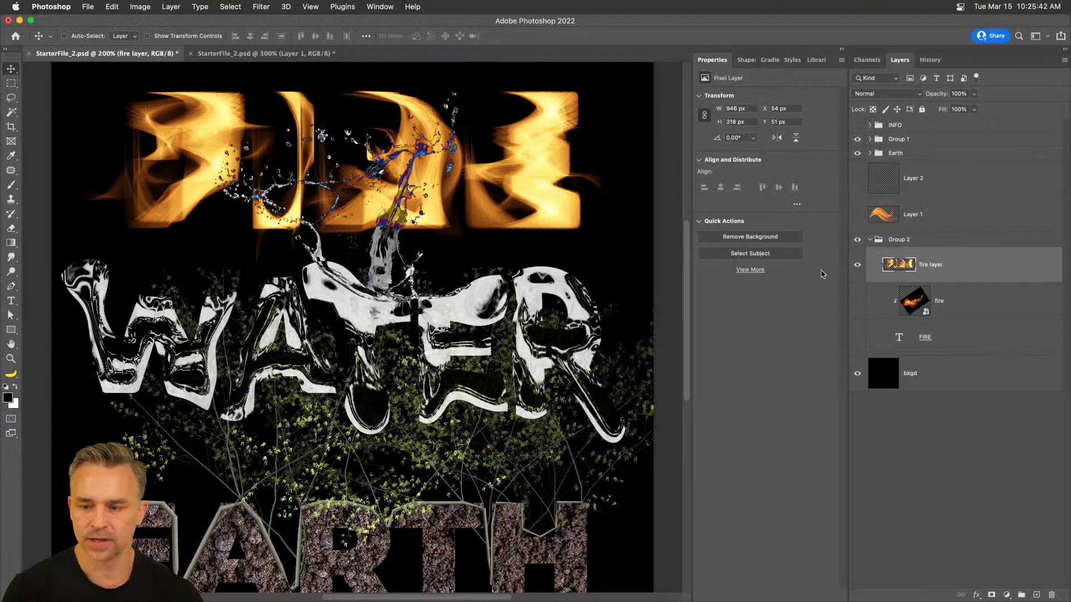
# Select the Earth group and nudge the EARTH artwork slightly downward, away from the WATER text.
pyautogui.click(906, 141)
pyautogui.click(890, 158)
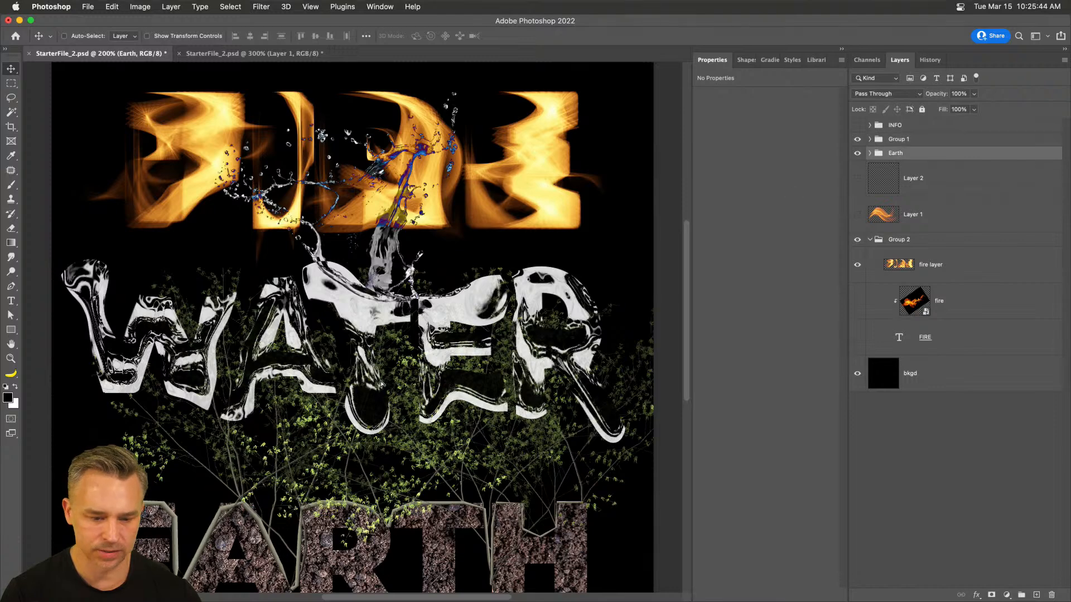
pyautogui.moveTo(413, 373); pyautogui.dragTo(413, 385)
pyautogui.moveTo(259, 406); pyautogui.dragTo(296, 319)
pyautogui.scroll(3, 296, 319)
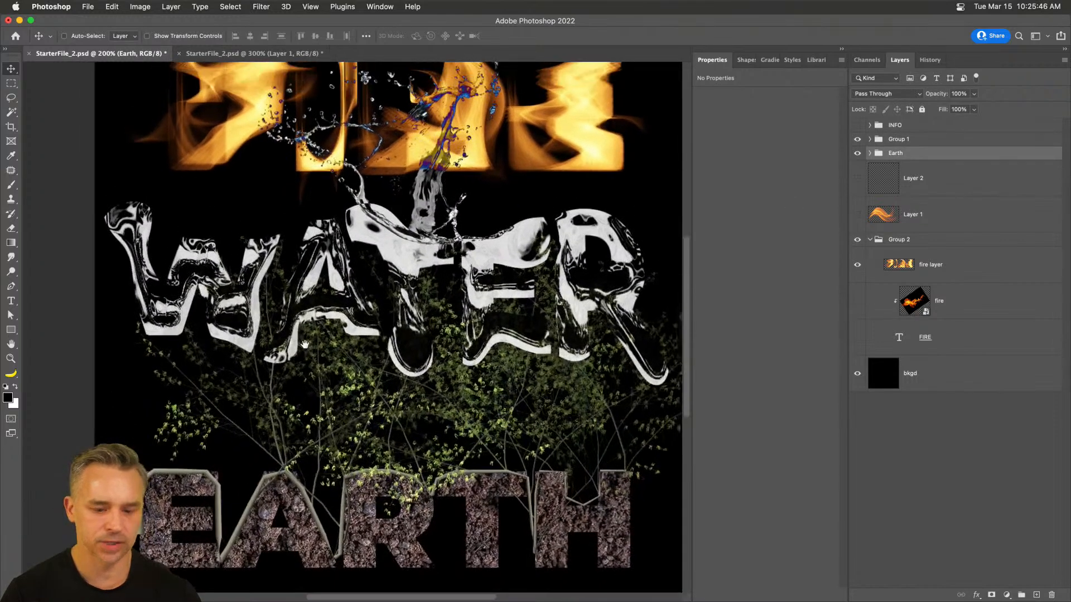
# Examine the document's Export As settings without exporting, and view the composition full screen.
pyautogui.click(87, 7)
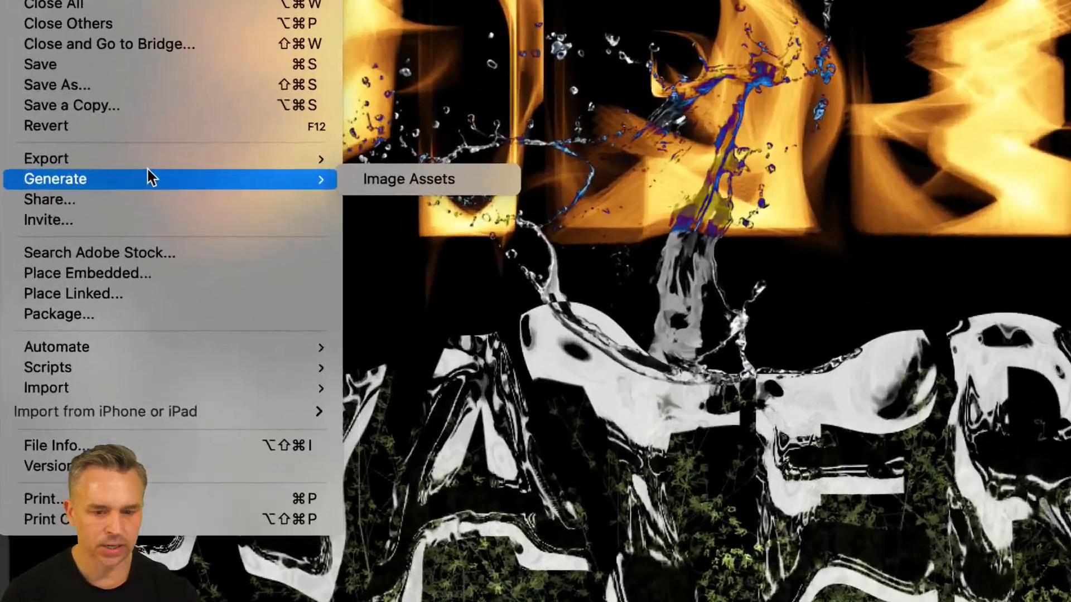
pyautogui.moveTo(143, 164)
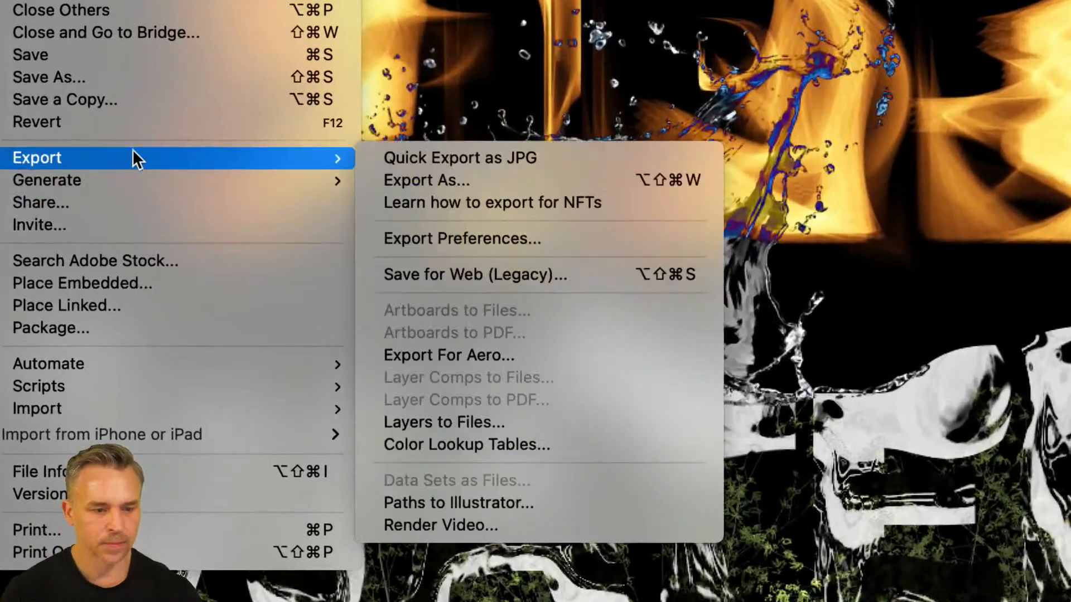
pyautogui.click(507, 178)
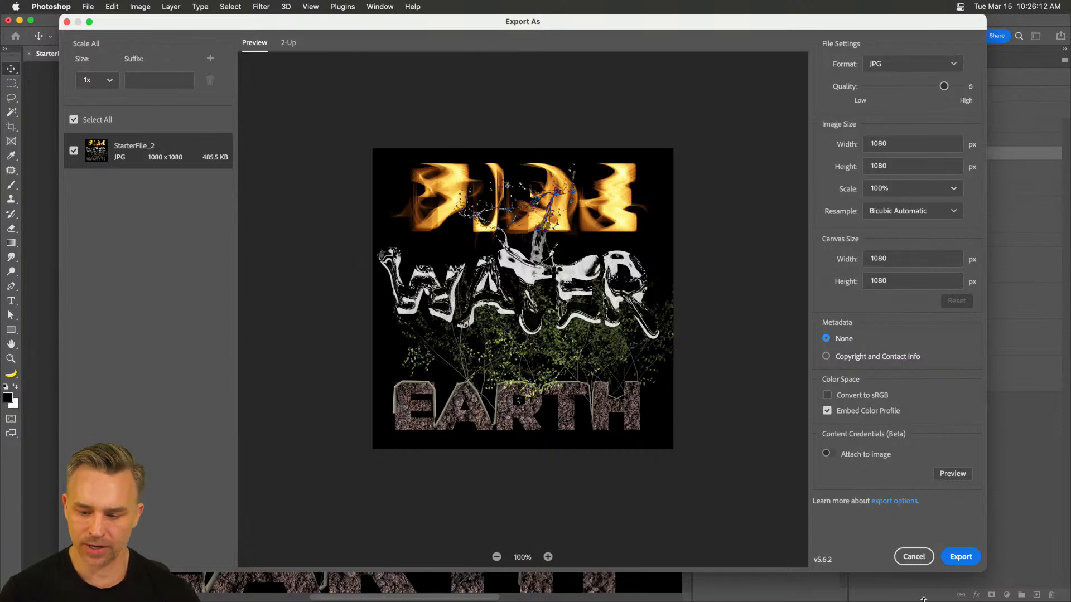
pyautogui.click(914, 557)
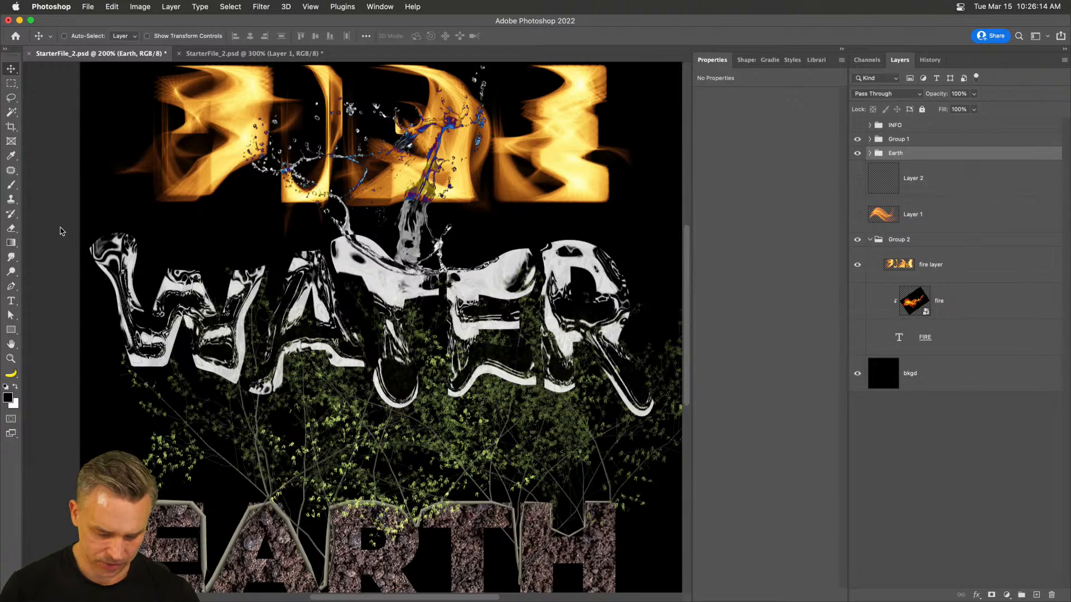
pyautogui.press('f')
pyautogui.press('f')
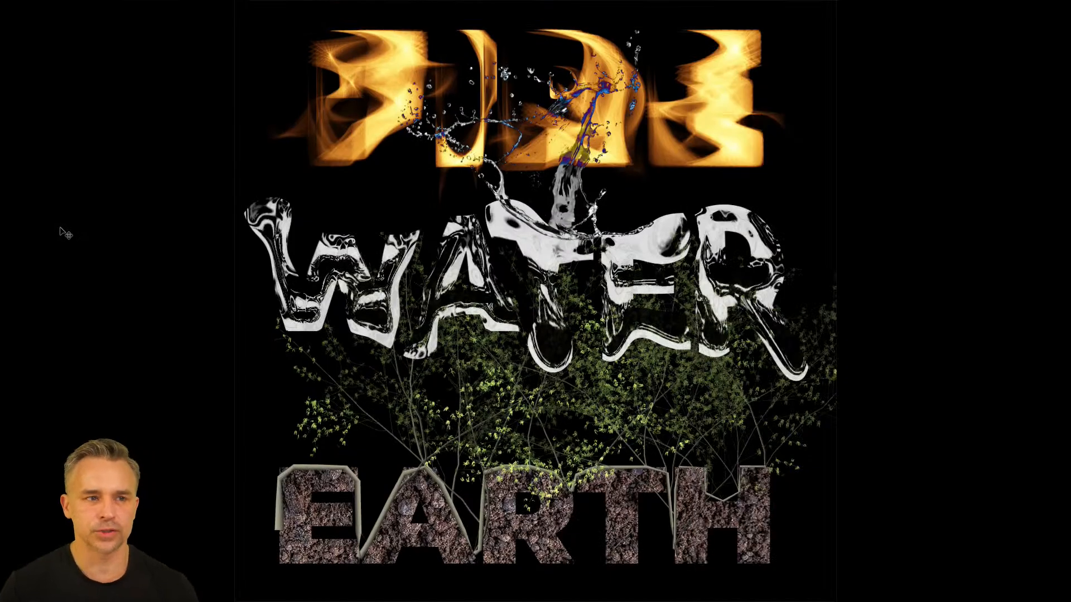